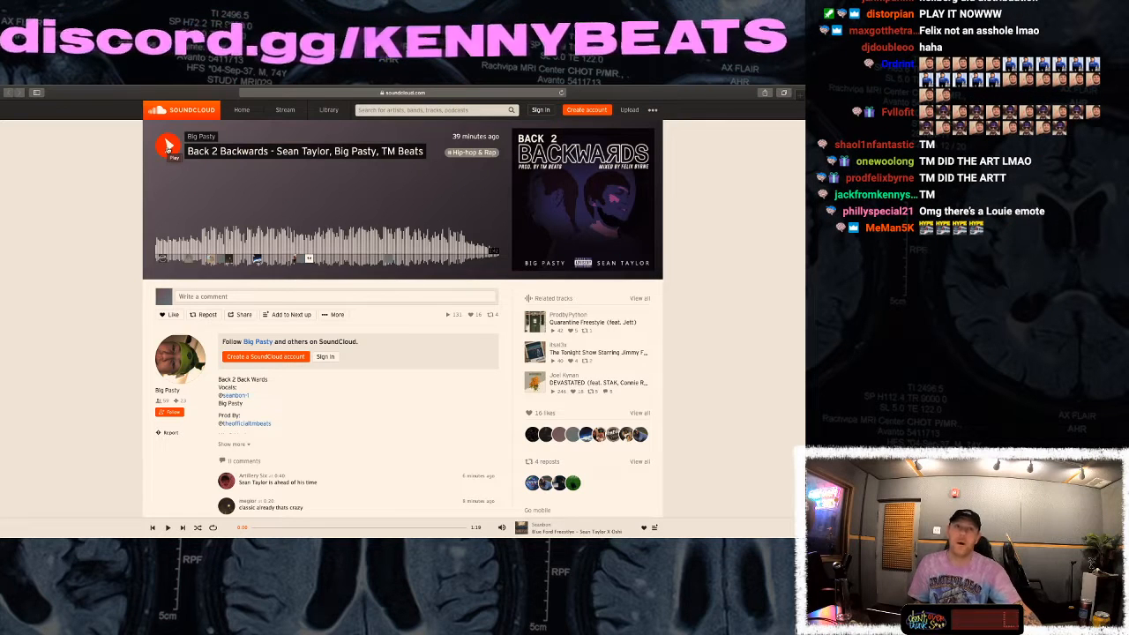
Listen to the opening of the SoundCloud track "Back 2 Backwards", pausing after the first few short passages
left_click(167, 148)
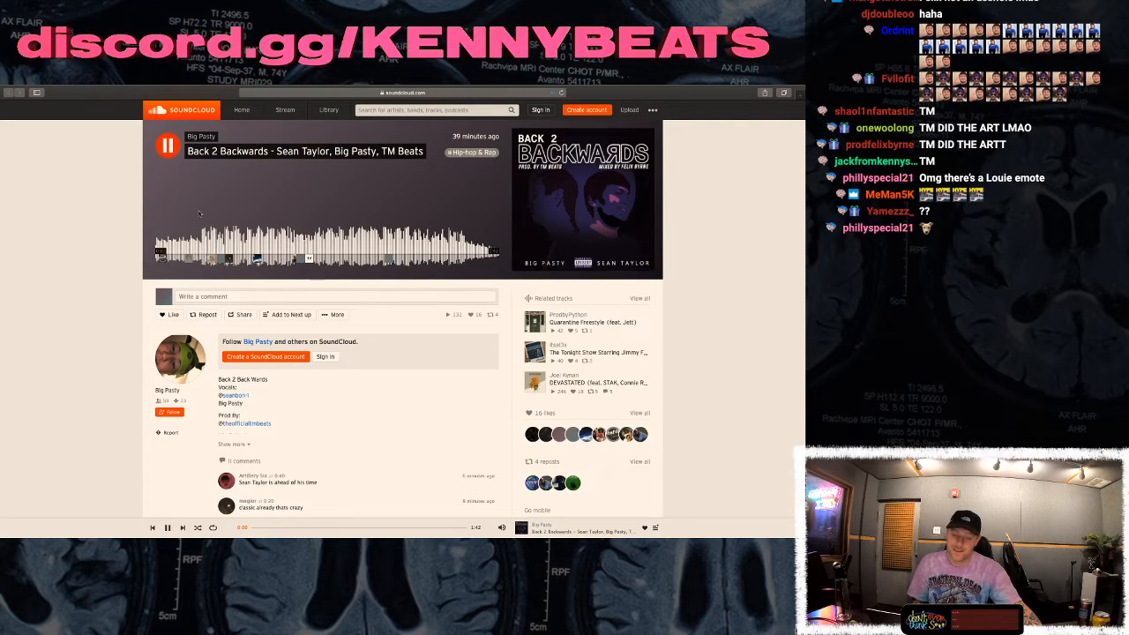
left_click(167, 148)
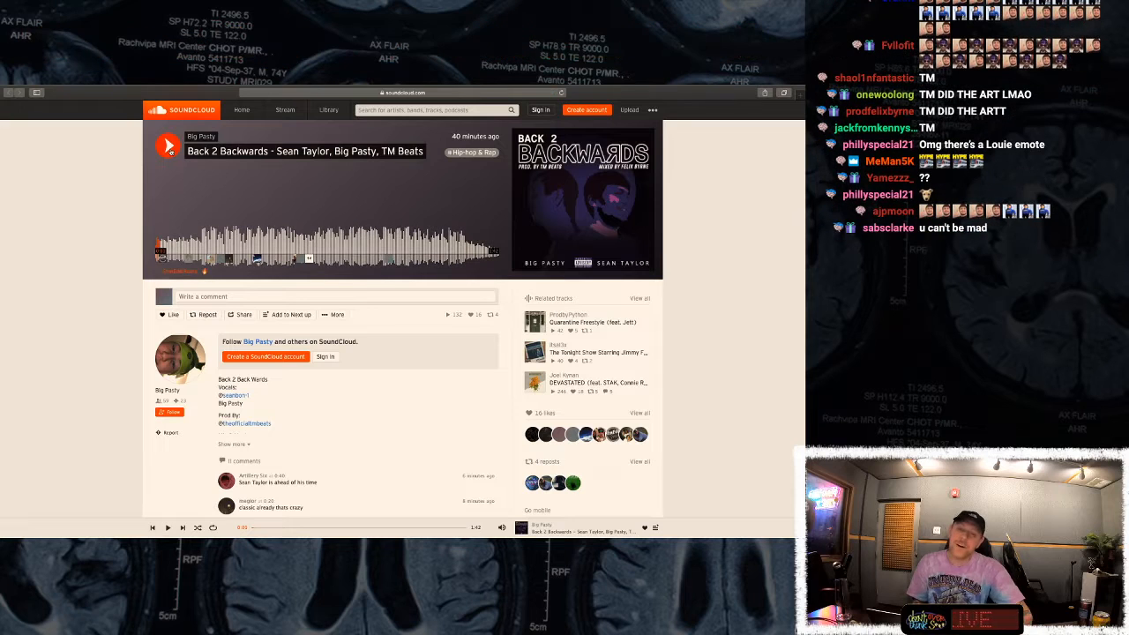
left_click(171, 151)
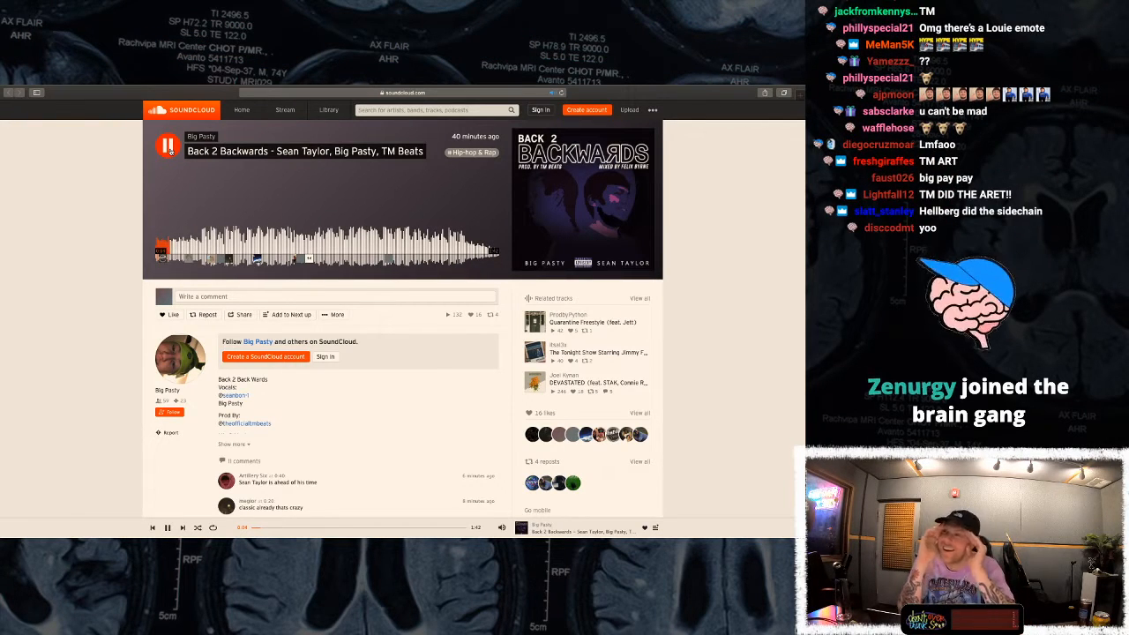
left_click(170, 150)
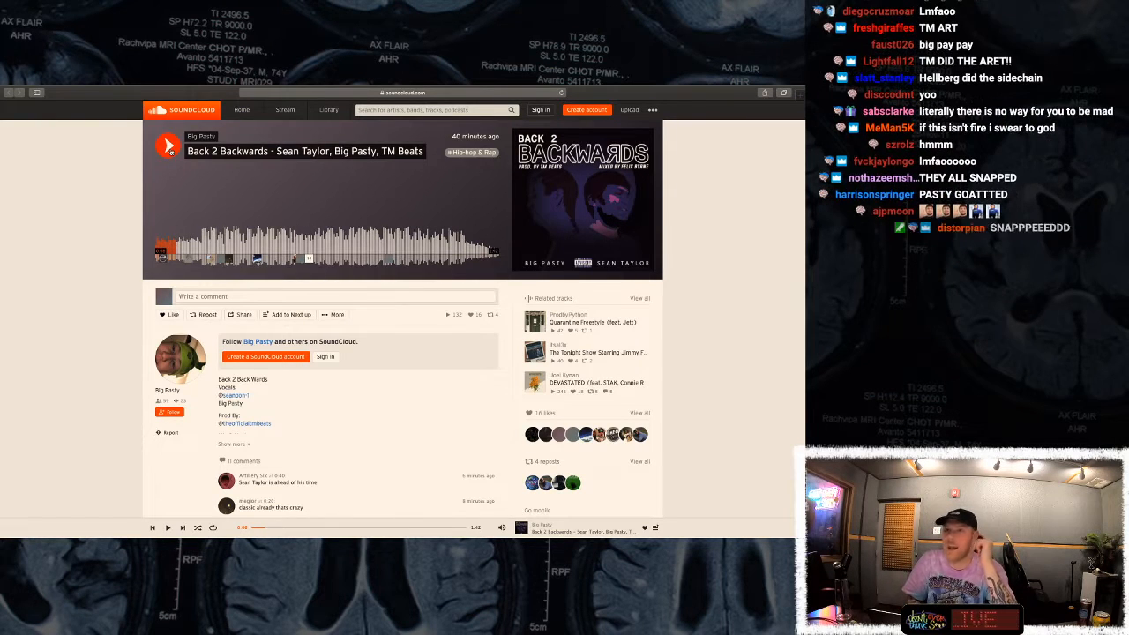
left_click(170, 150)
left_click(170, 150)
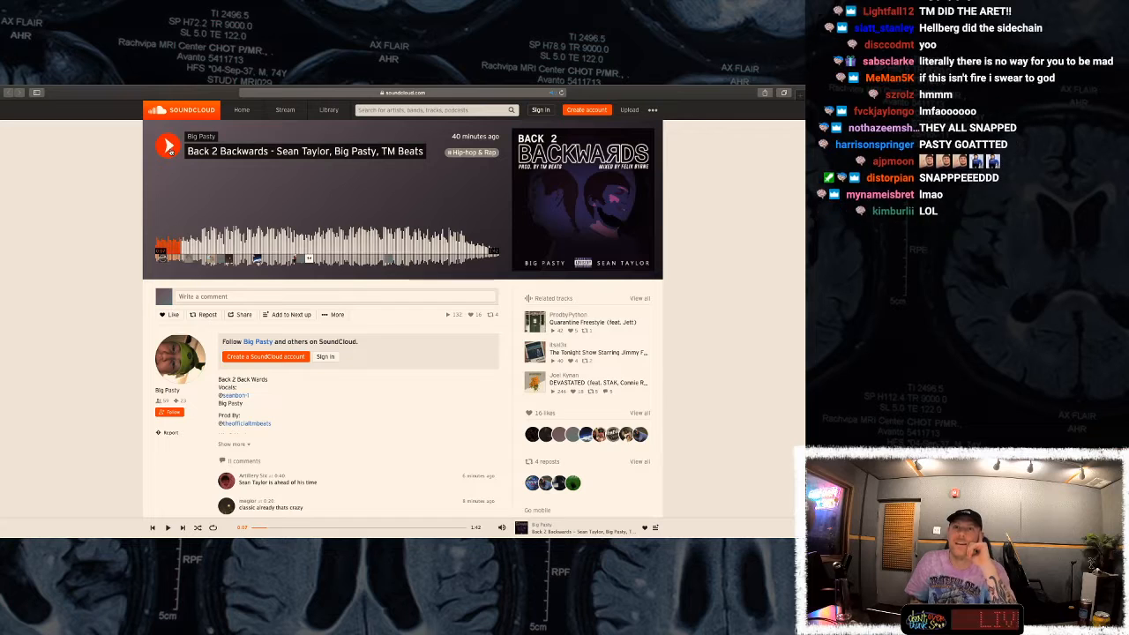
left_click(170, 150)
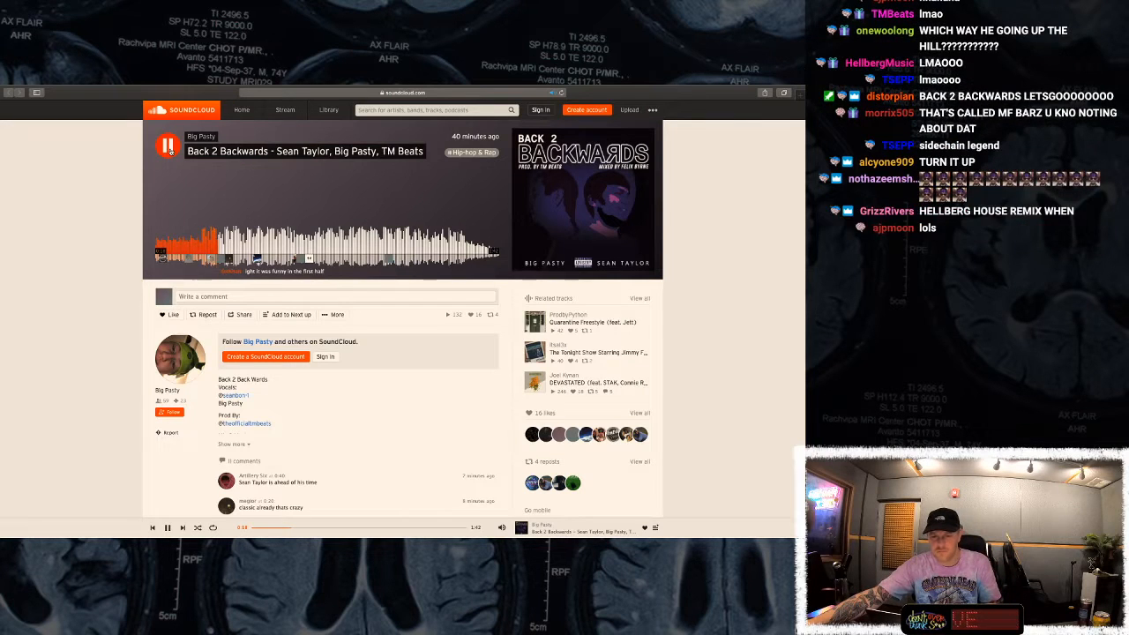
Jump back a few seconds in the track and replay the passage up to about 0:18, pausing there
left_click(170, 147)
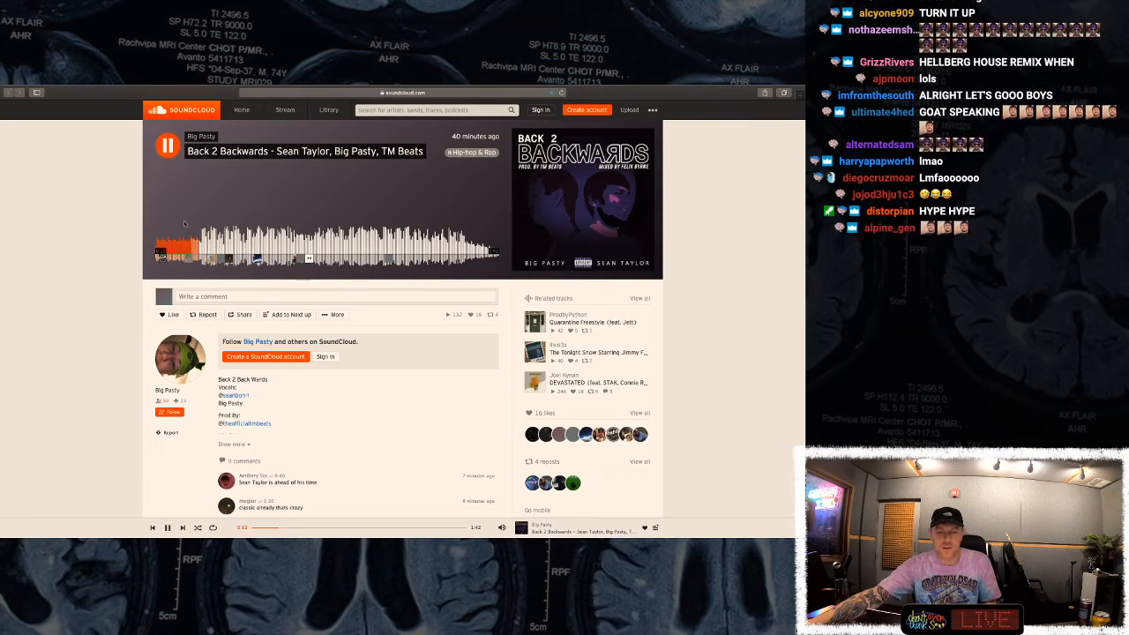
left_click(159, 148)
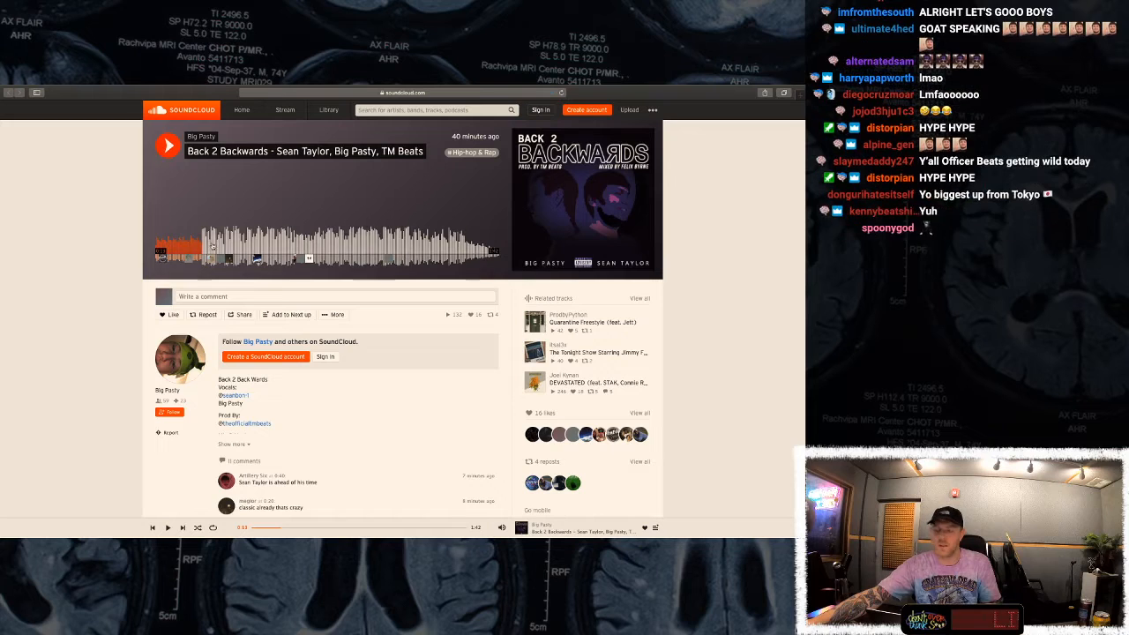
left_click(170, 144)
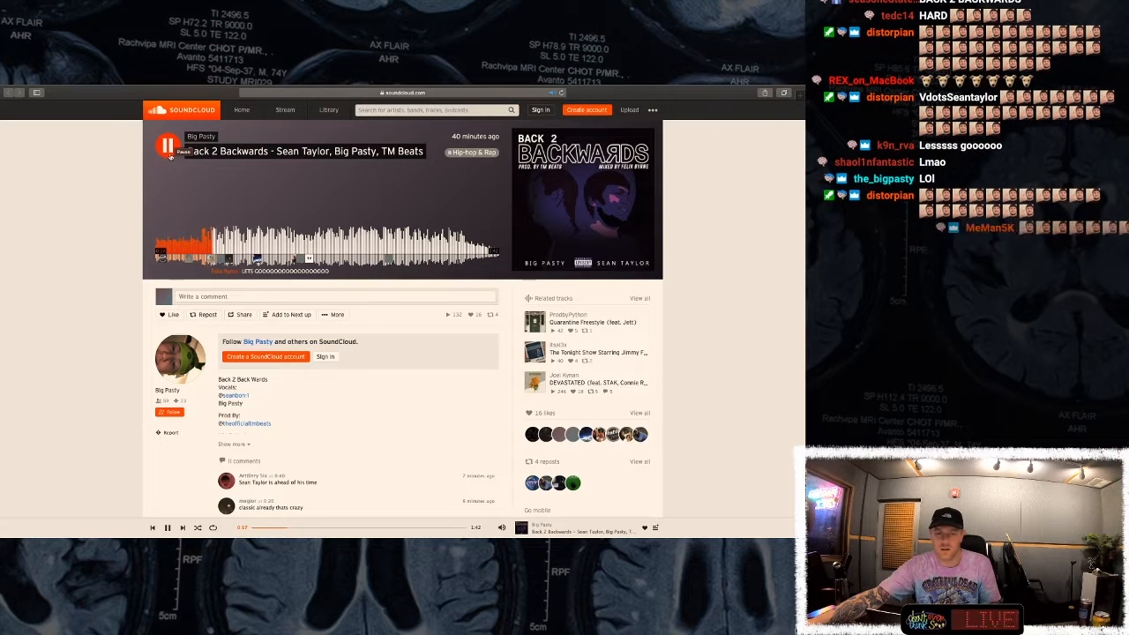
left_click(168, 148)
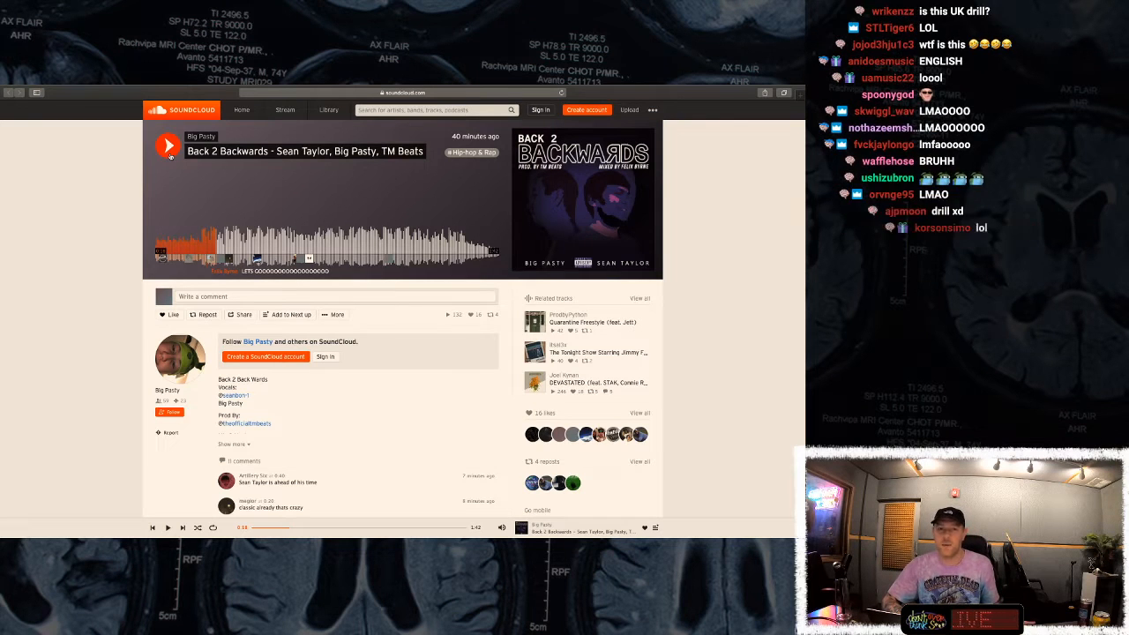
Listen to the track from about 0:18 to 0:28 in short bursts, pausing after each one
left_click(169, 152)
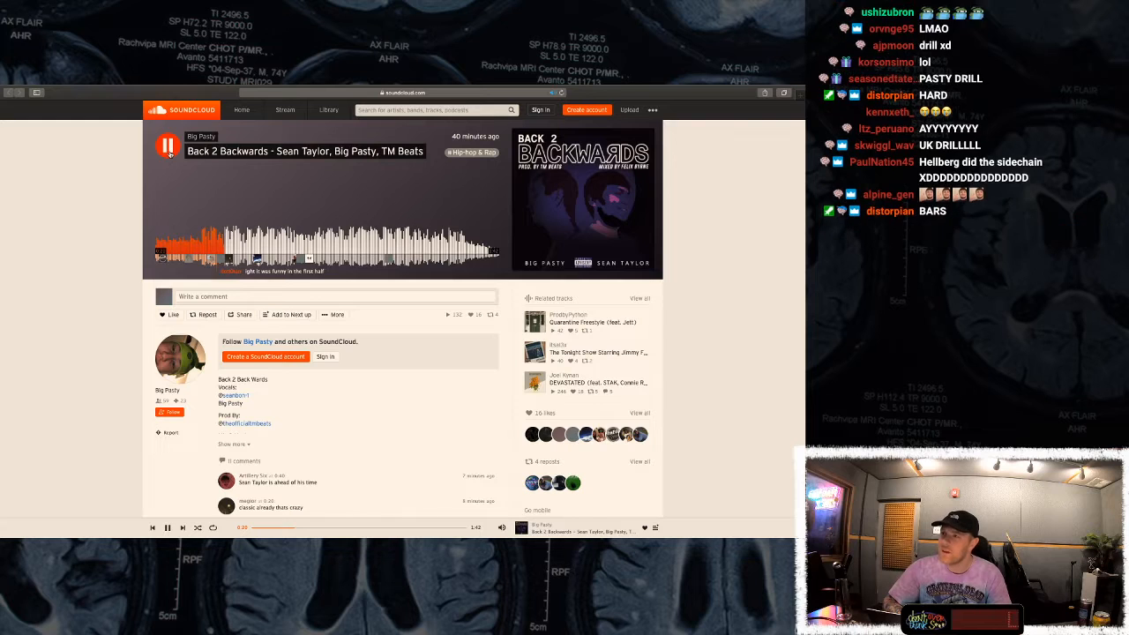
left_click(169, 152)
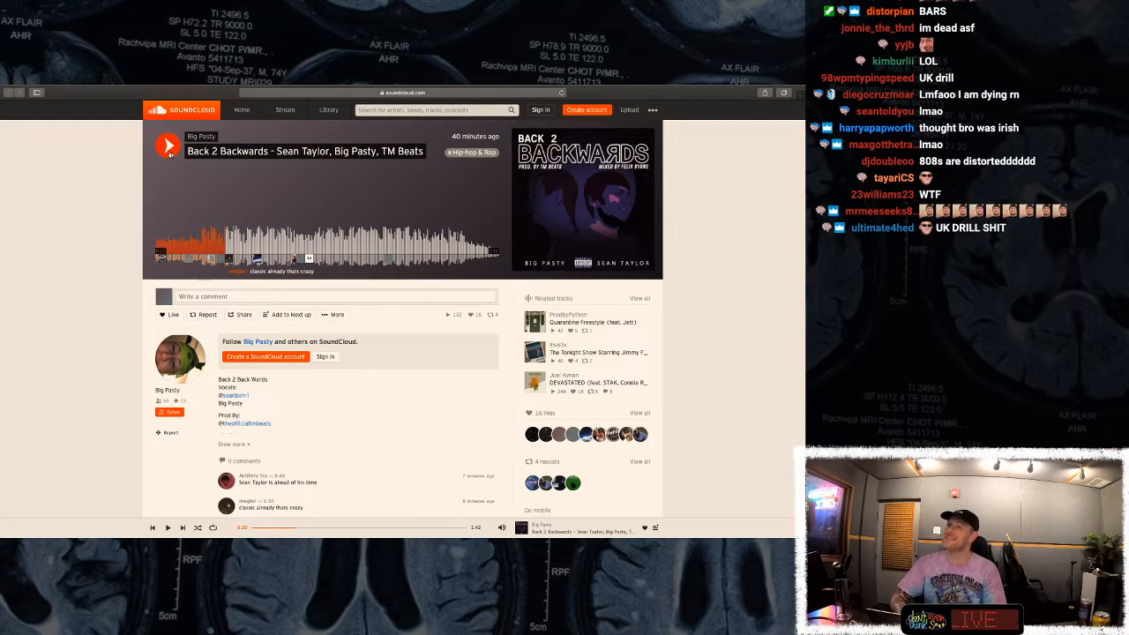
left_click(169, 153)
left_click(170, 152)
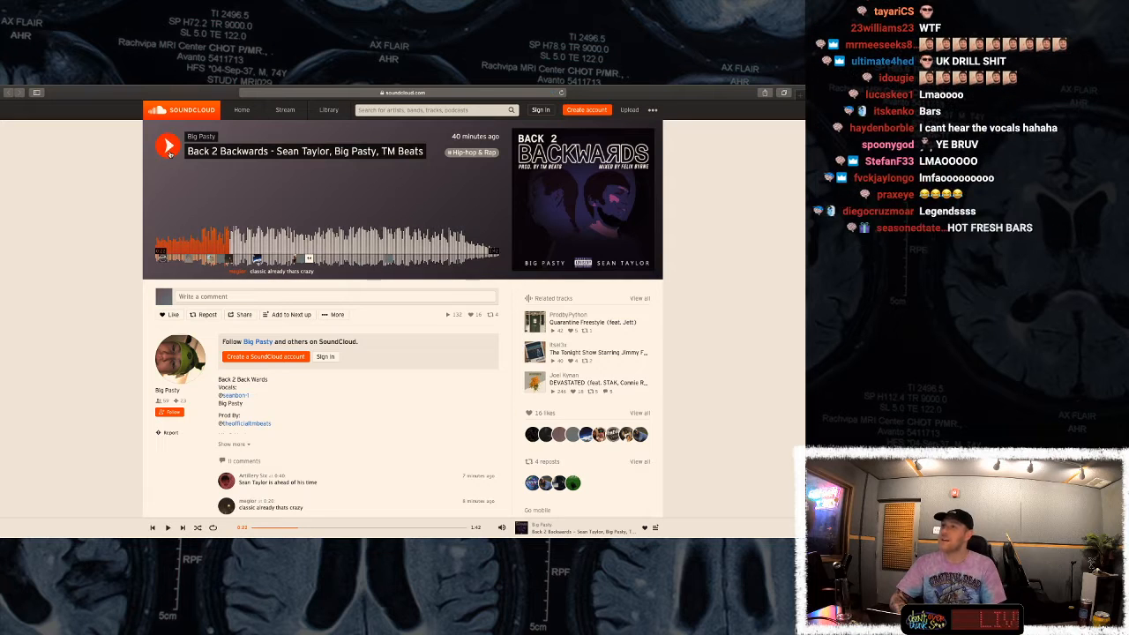
left_click(169, 152)
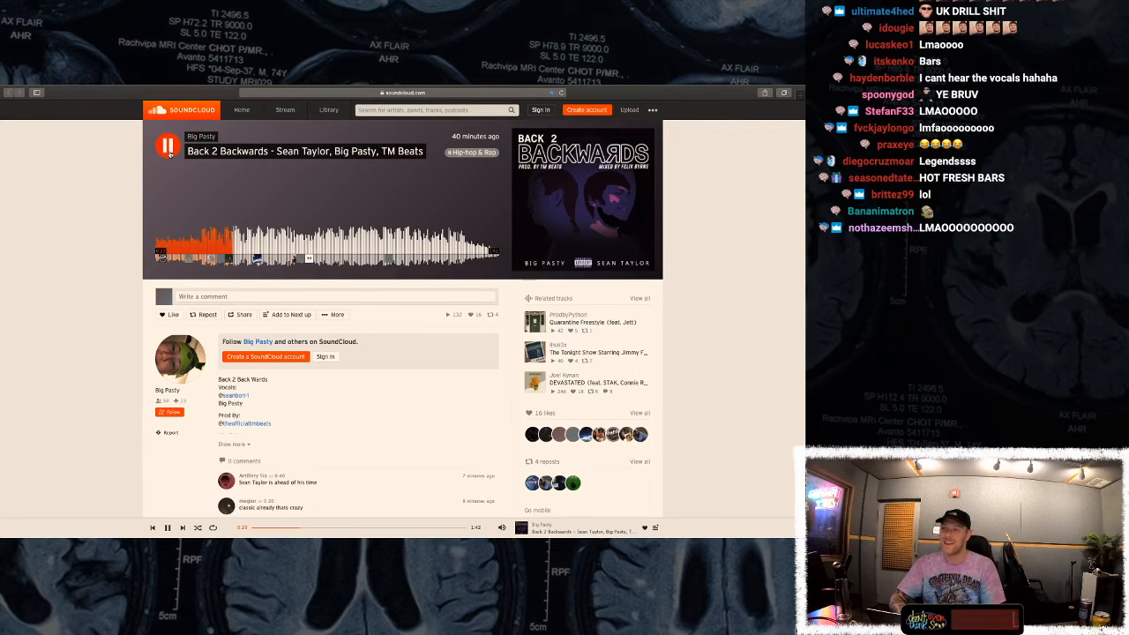
left_click(170, 154)
left_click(170, 153)
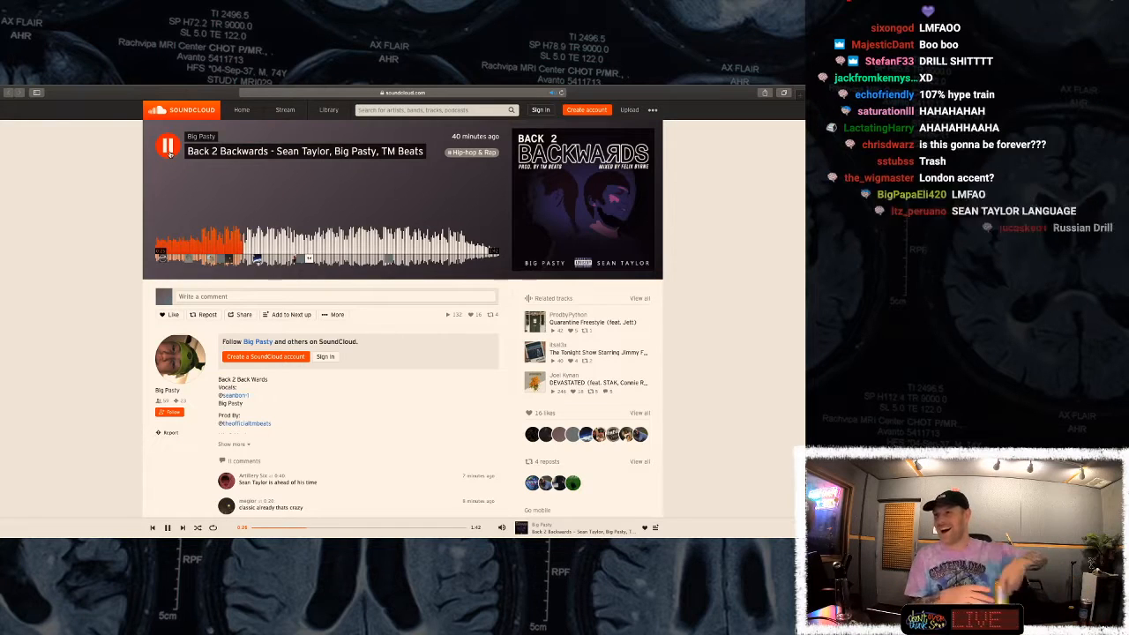
left_click(168, 149)
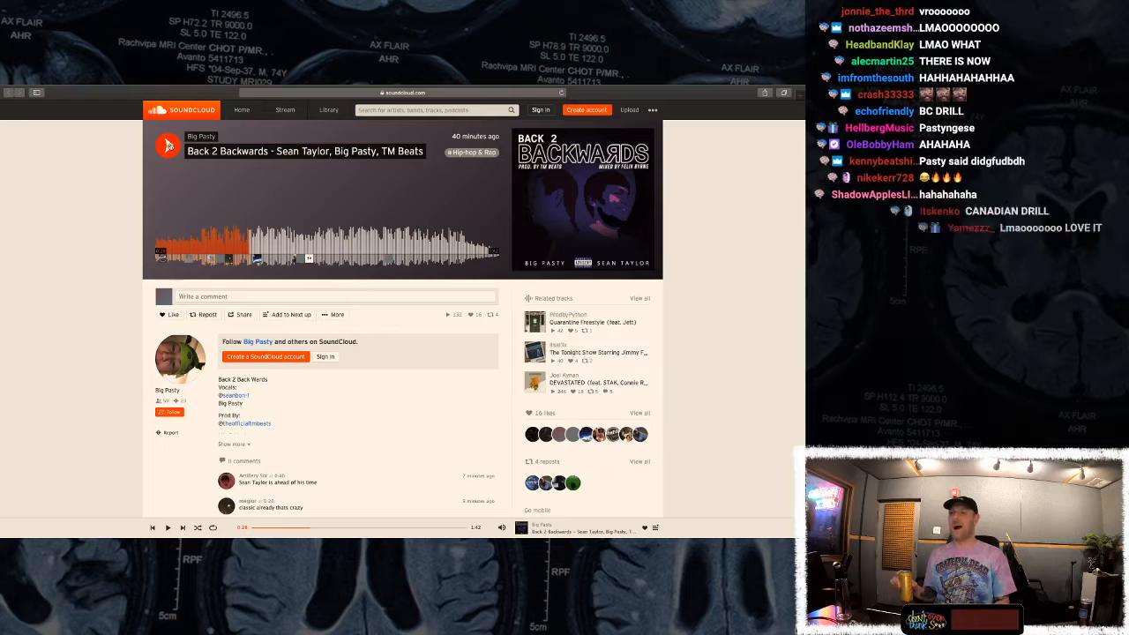
Continue the track from about 0:28 to 1:03, with pauses at about 0:41 and 0:48
left_click(169, 147)
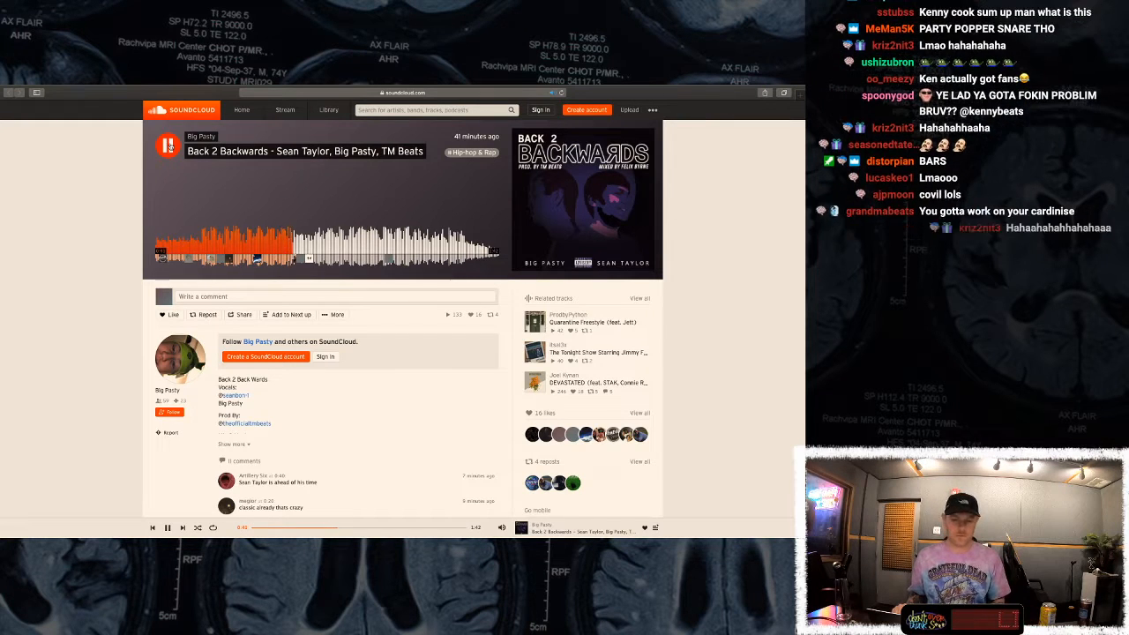
left_click(169, 147)
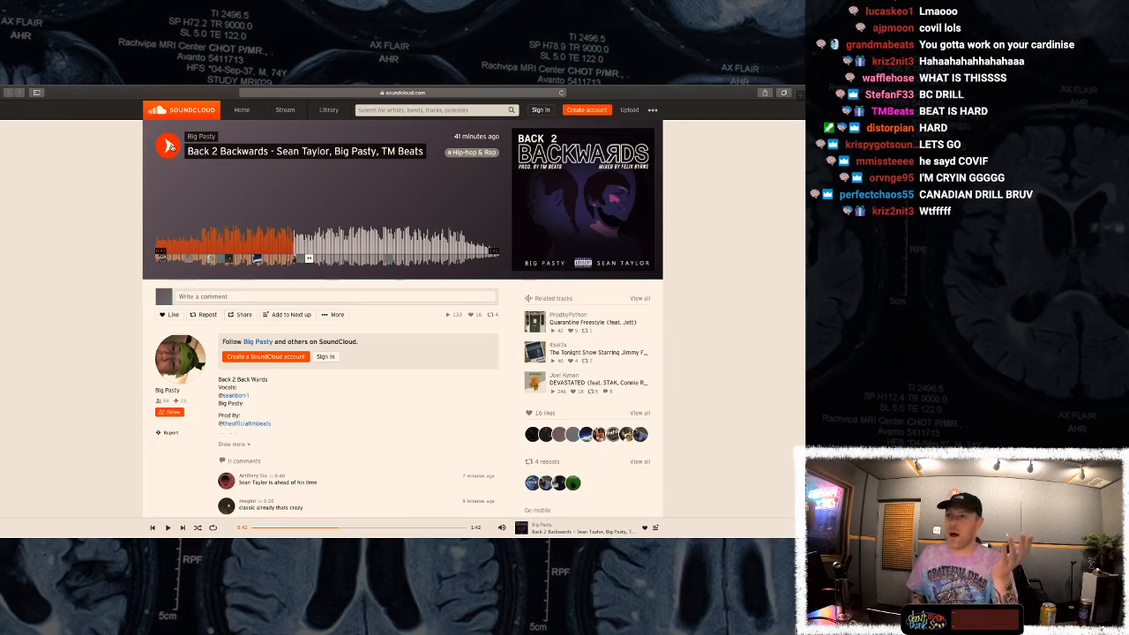
left_click(169, 147)
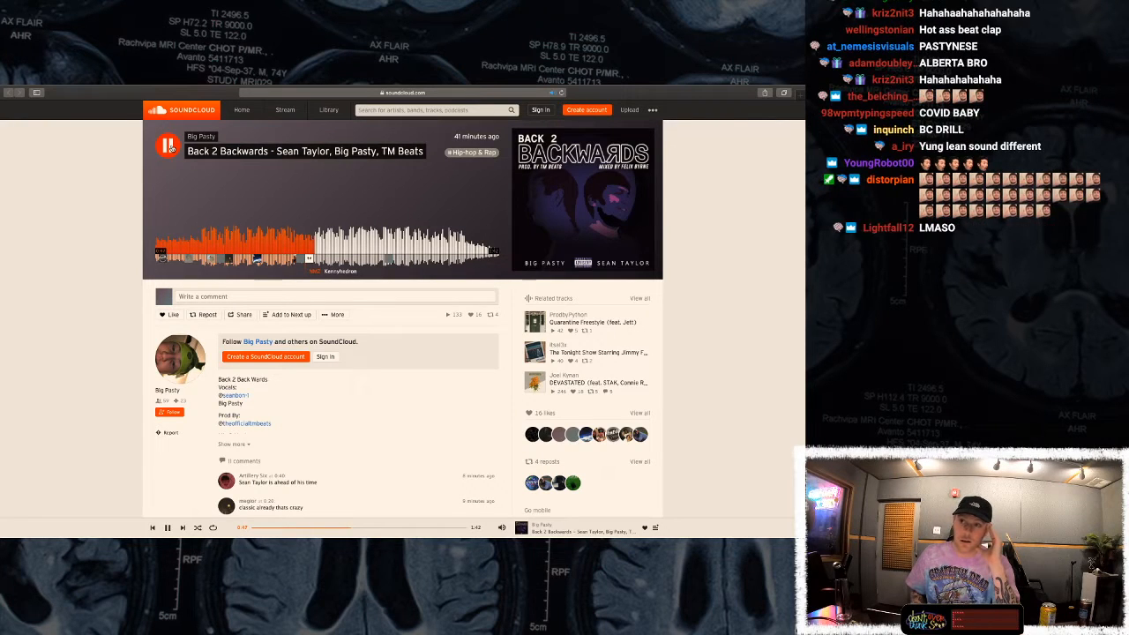
left_click(169, 148)
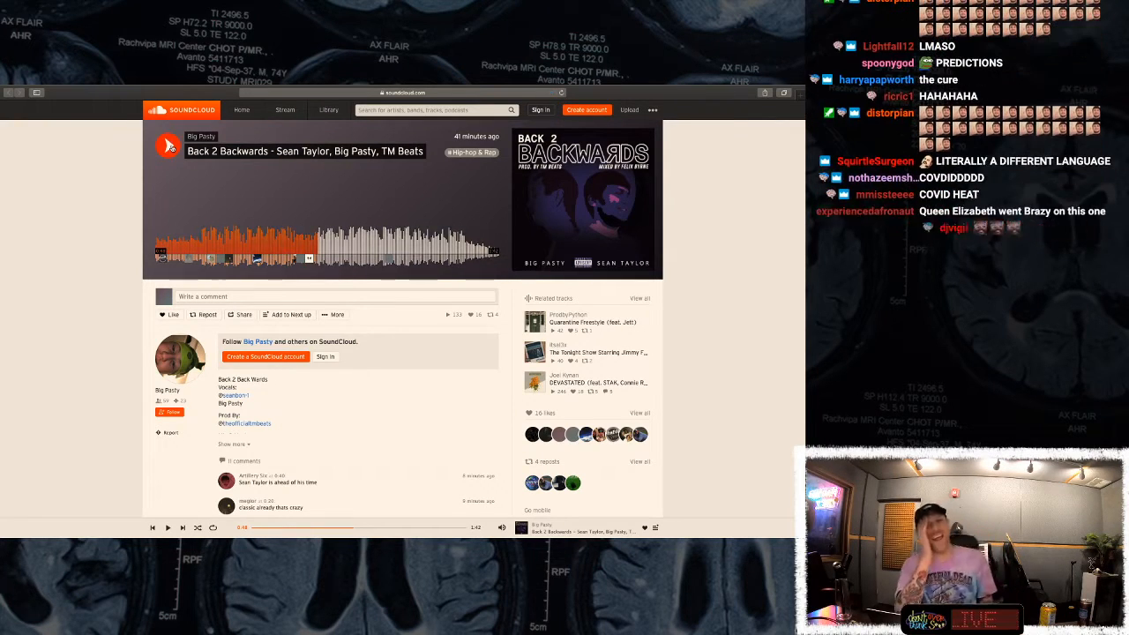
left_click(168, 148)
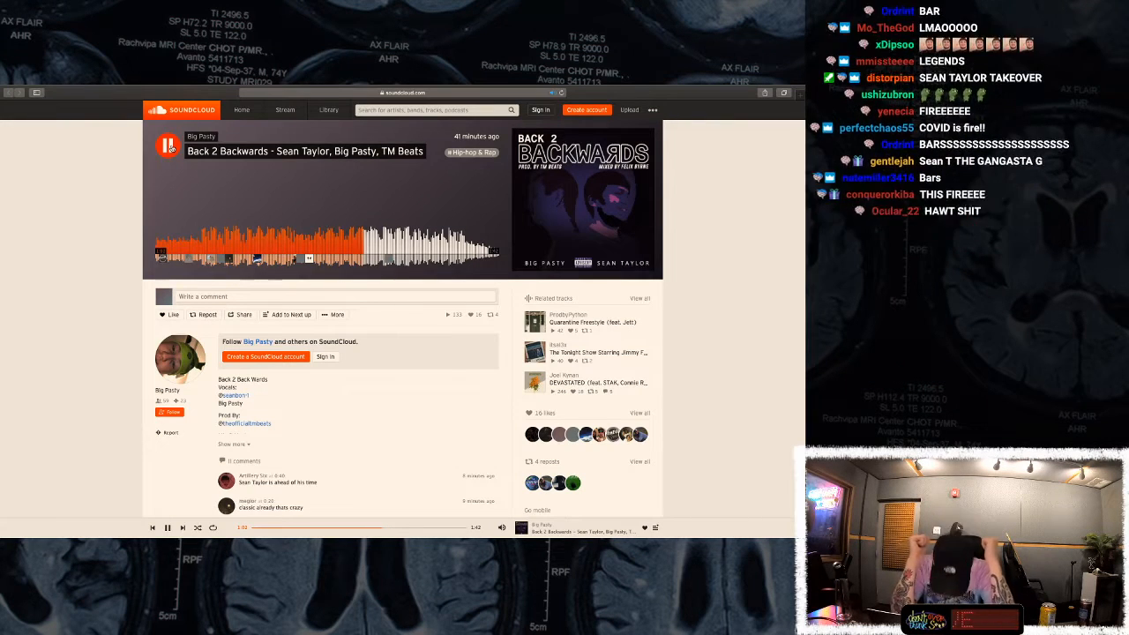
left_click(168, 146)
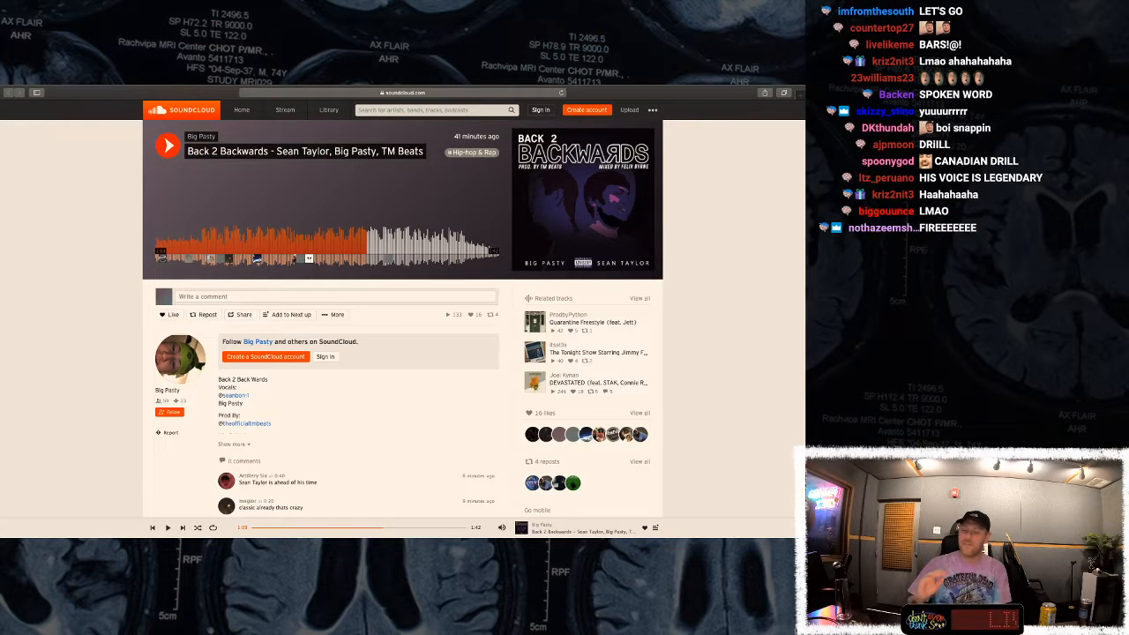
Play the track from about 1:03 and pause it at about 1:15
key("space")
key("space")
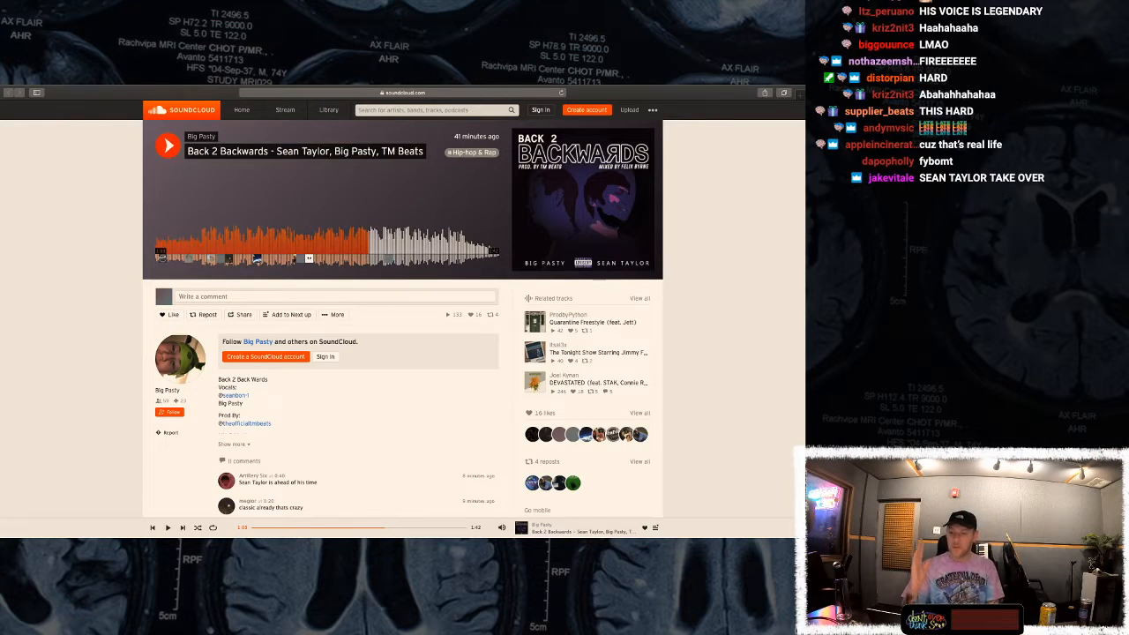
key("space")
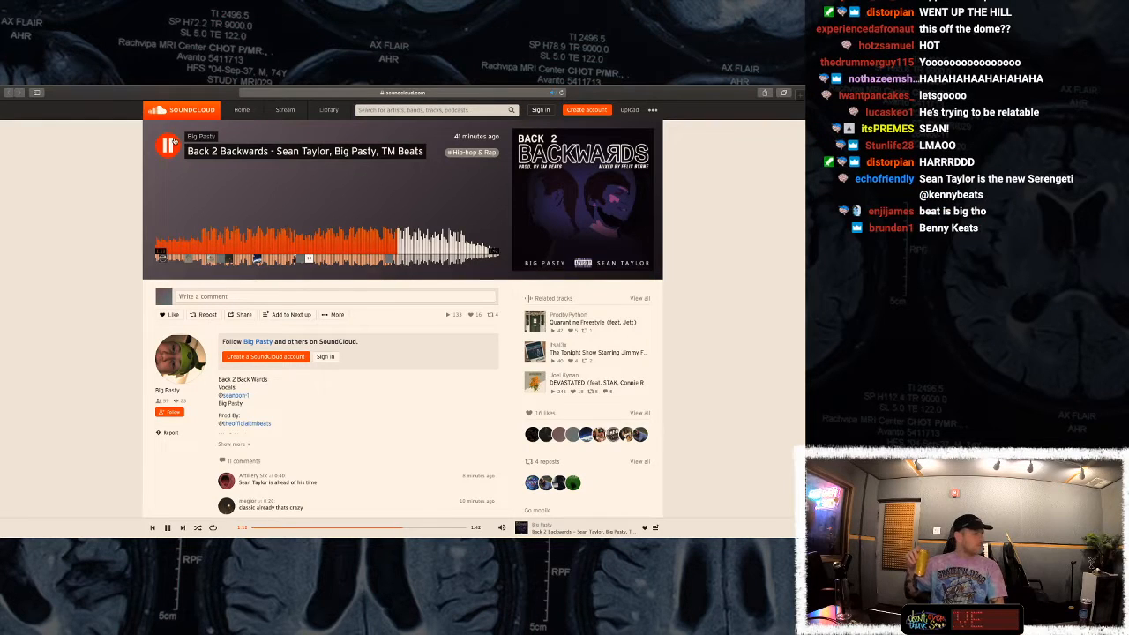
left_click(166, 145)
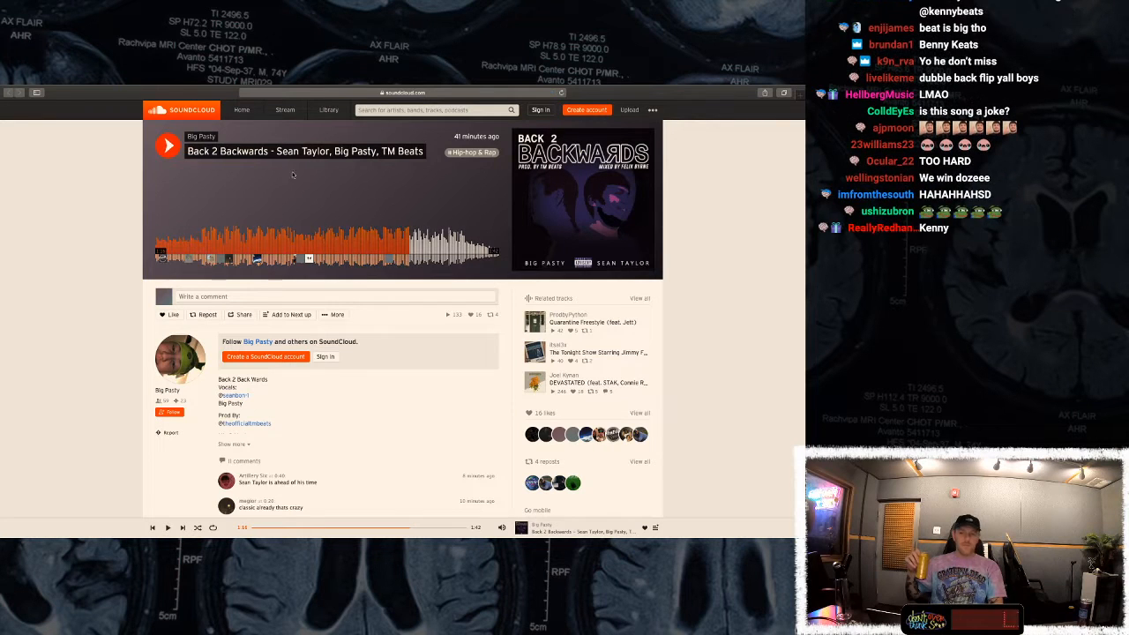
Rewind the track to about 1:11 and listen through to about 1:40, pausing at about 1:27 on the way
left_click(393, 248)
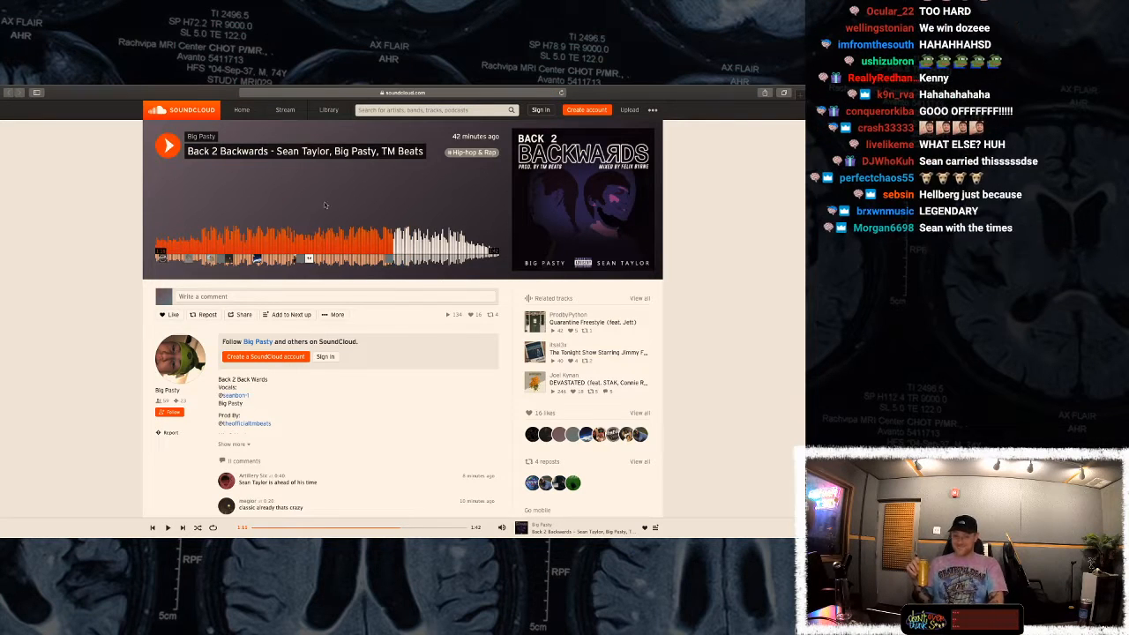
left_click(169, 148)
left_click(162, 149)
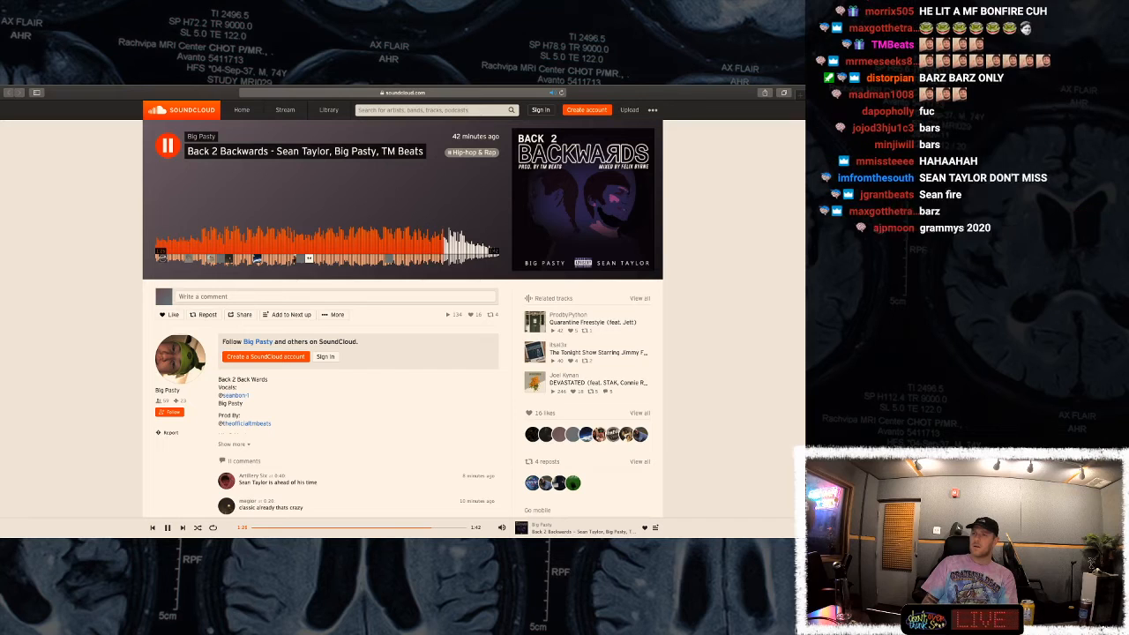
key("space")
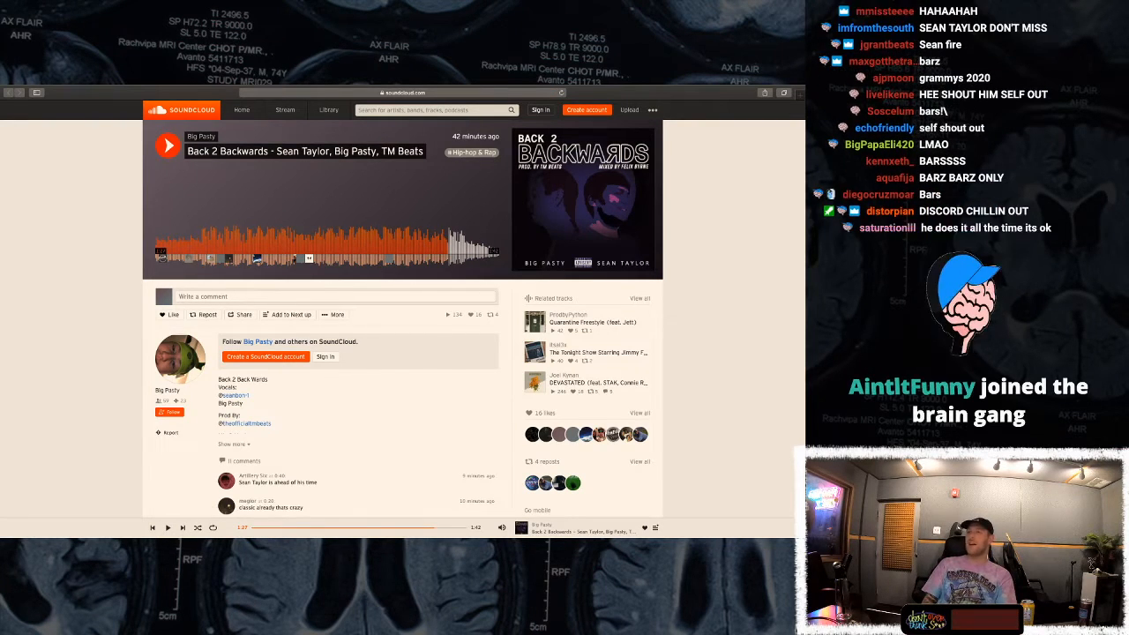
key("space")
key("space")
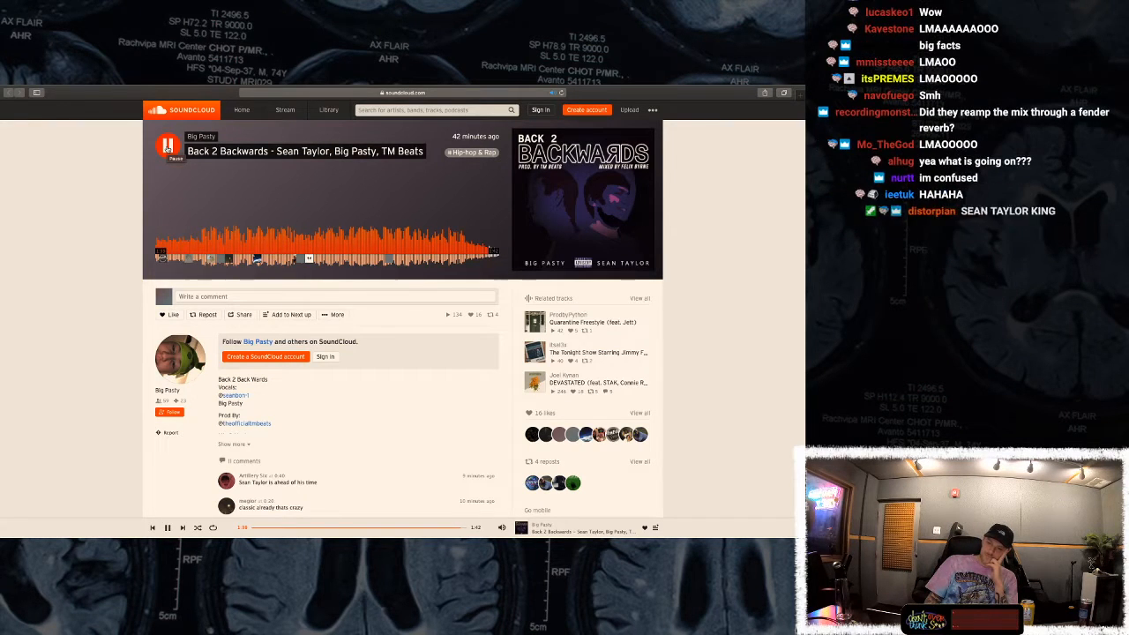
left_click(168, 147)
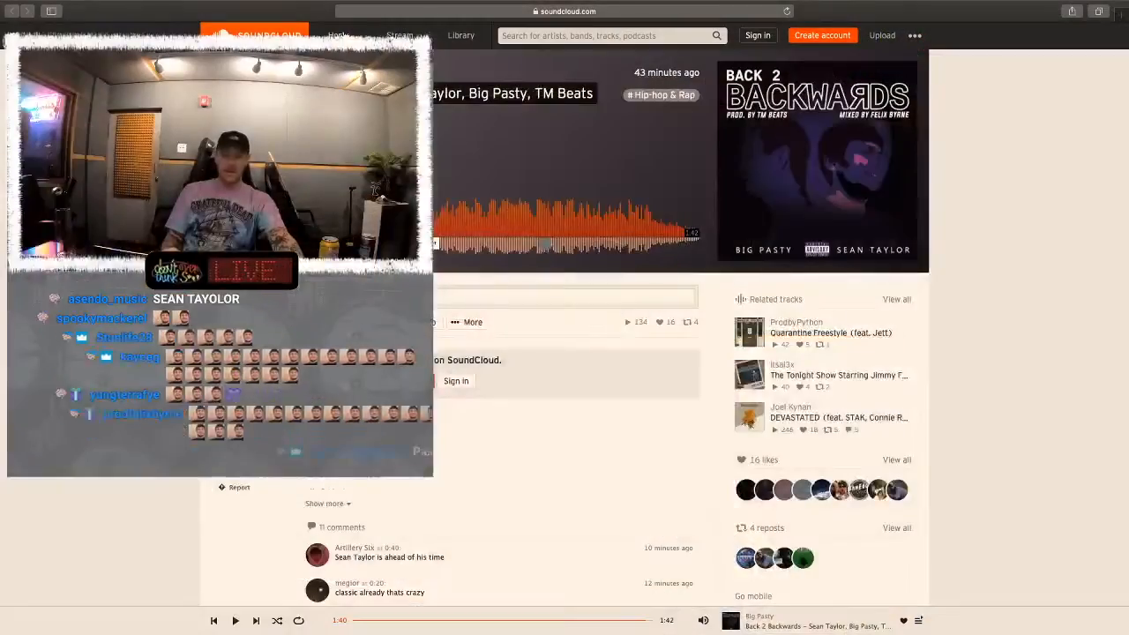
Switch to Ableton Live and save the untitled Live Set as "SEAN TAYLOR TWITCH" in the BEATS 2020 folder
key("super+Tab")
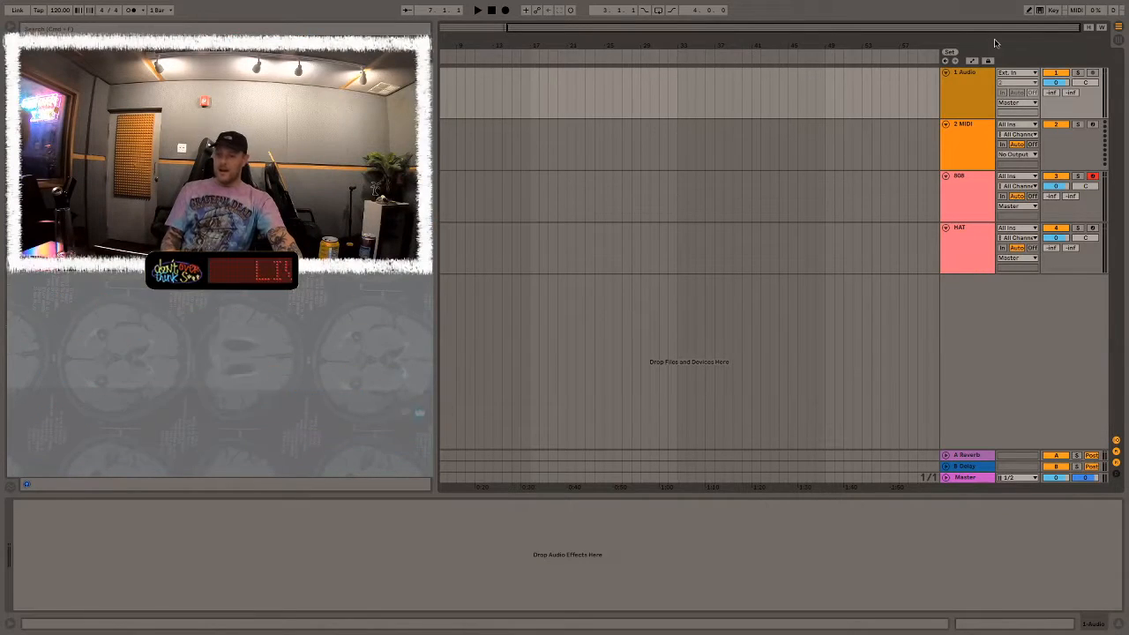
left_click(979, 108)
key("super+s")
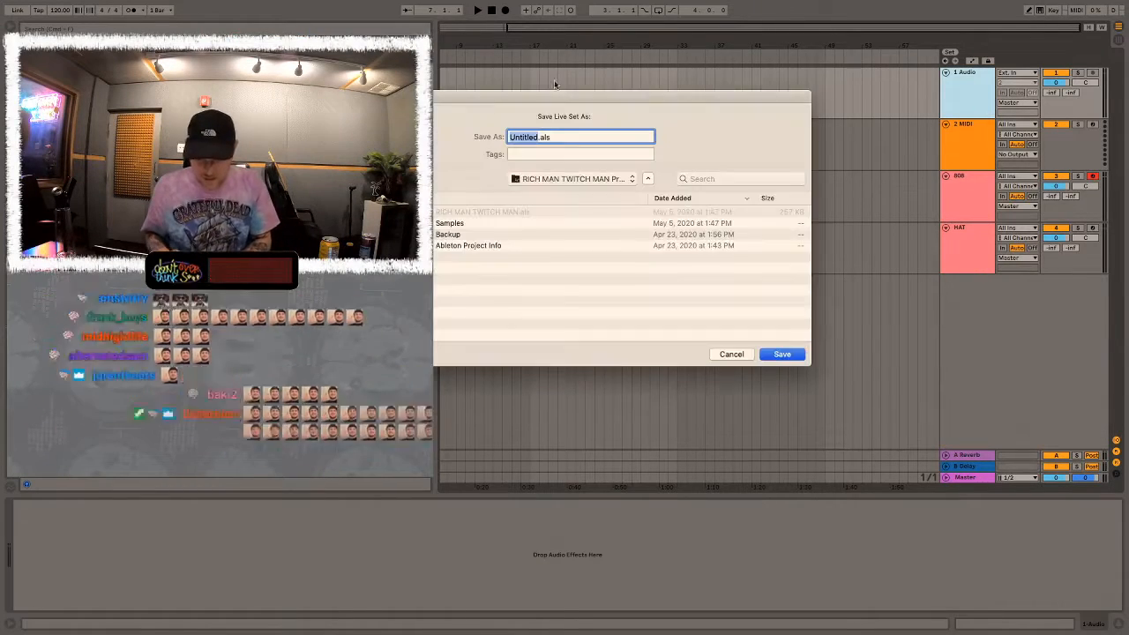
key("super+Up")
type("SEAN")
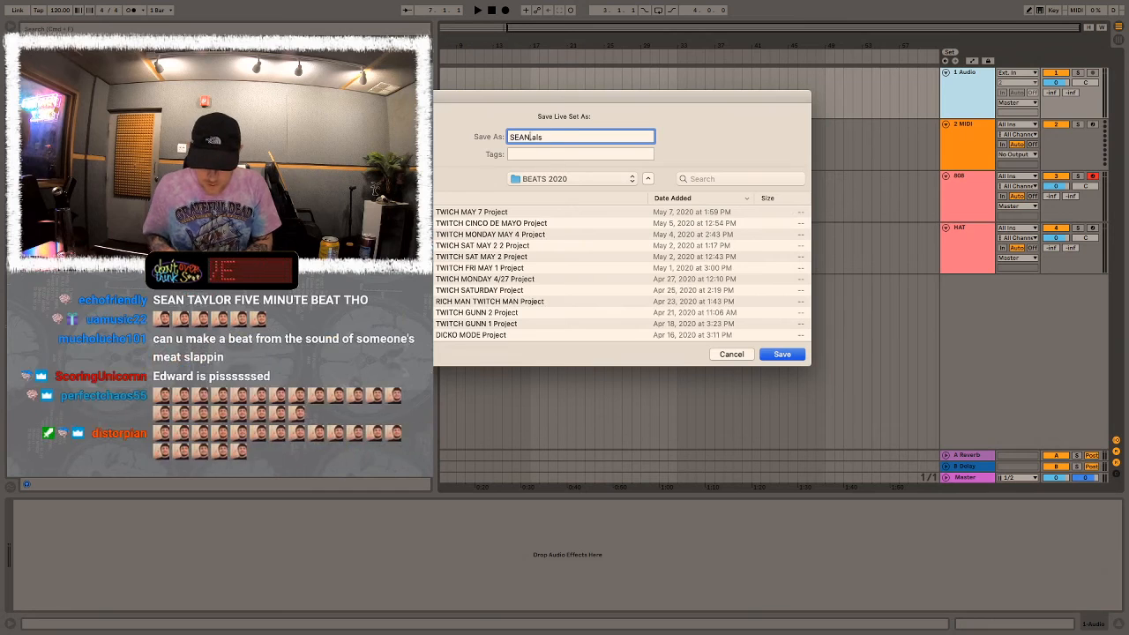
type(" TAYLOR TQWITCH")
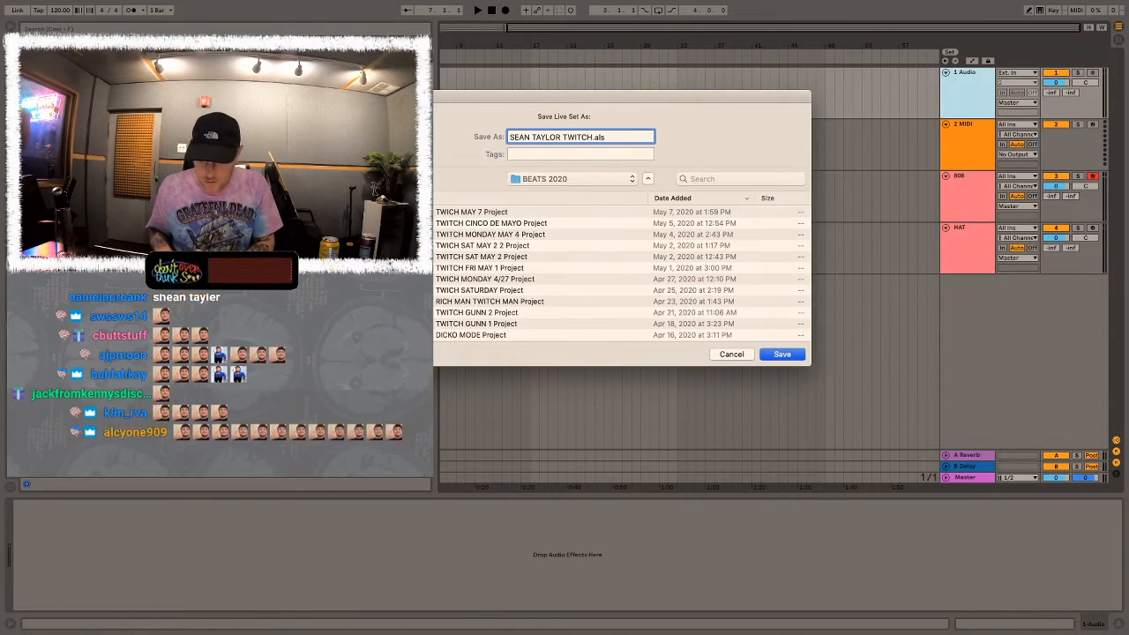
key("Return")
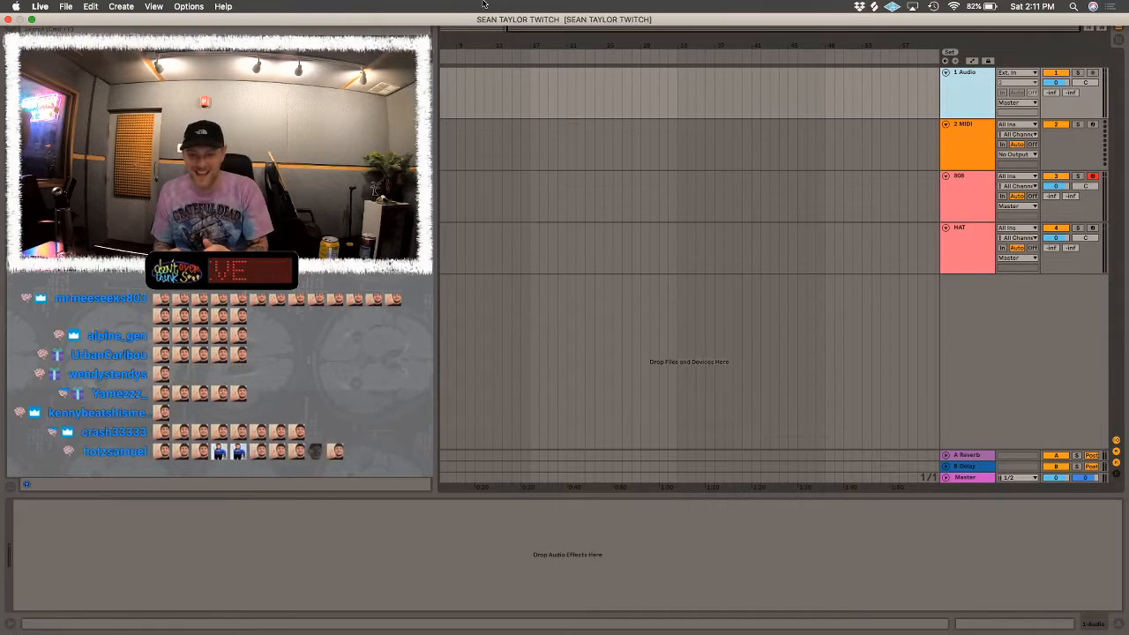
Delete the empty "2 MIDI" track from the arrangement
left_click(513, 115)
left_click(966, 141)
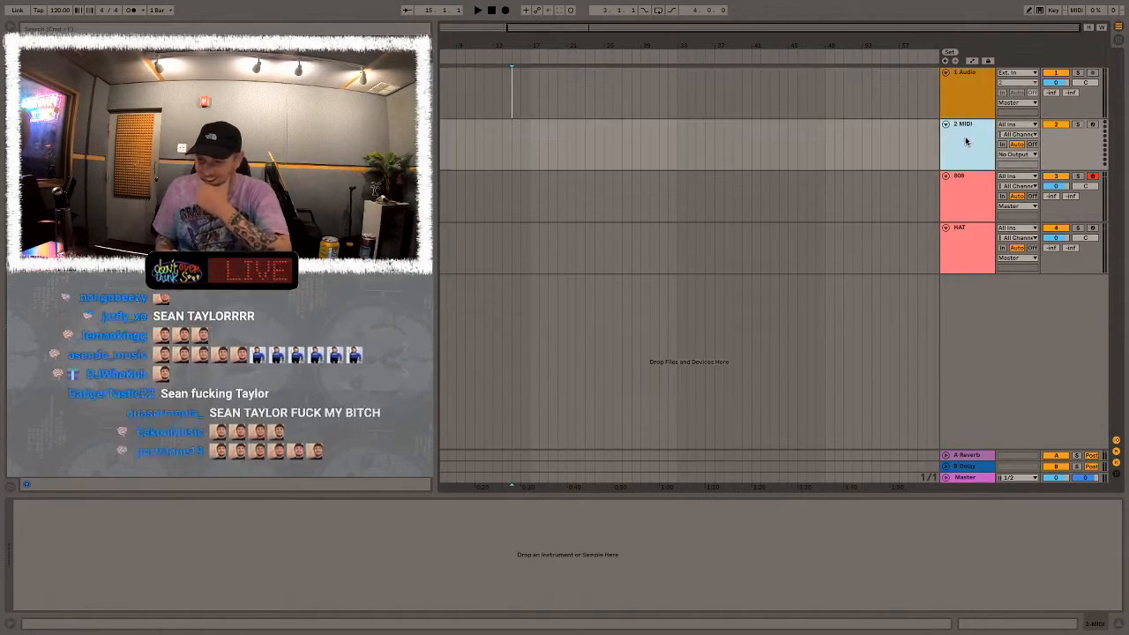
key("Delete")
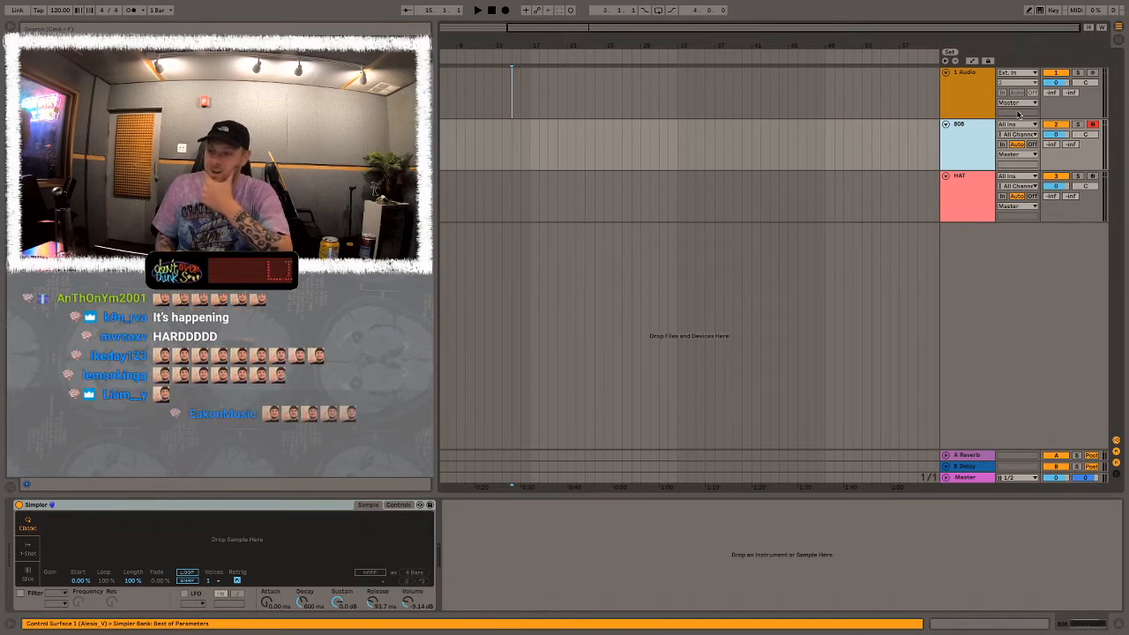
Find Omnisphere in the browser, add it on a new track and load its "Logan Ensemble Accordian" patch by searching for "accordian"
left_click(963, 104)
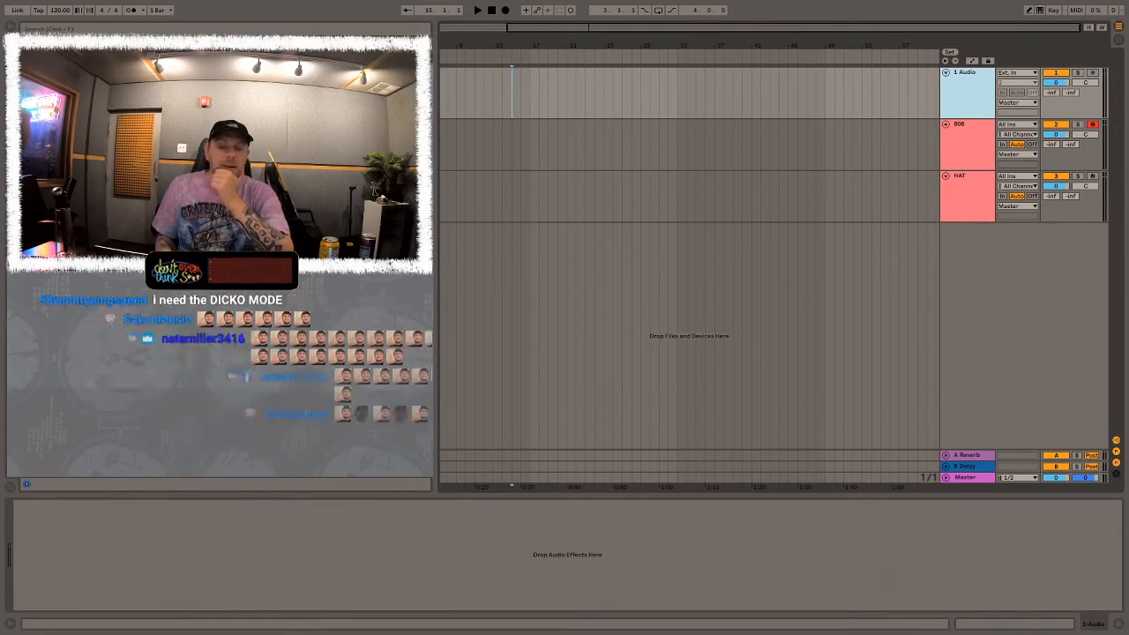
left_click(50, 28)
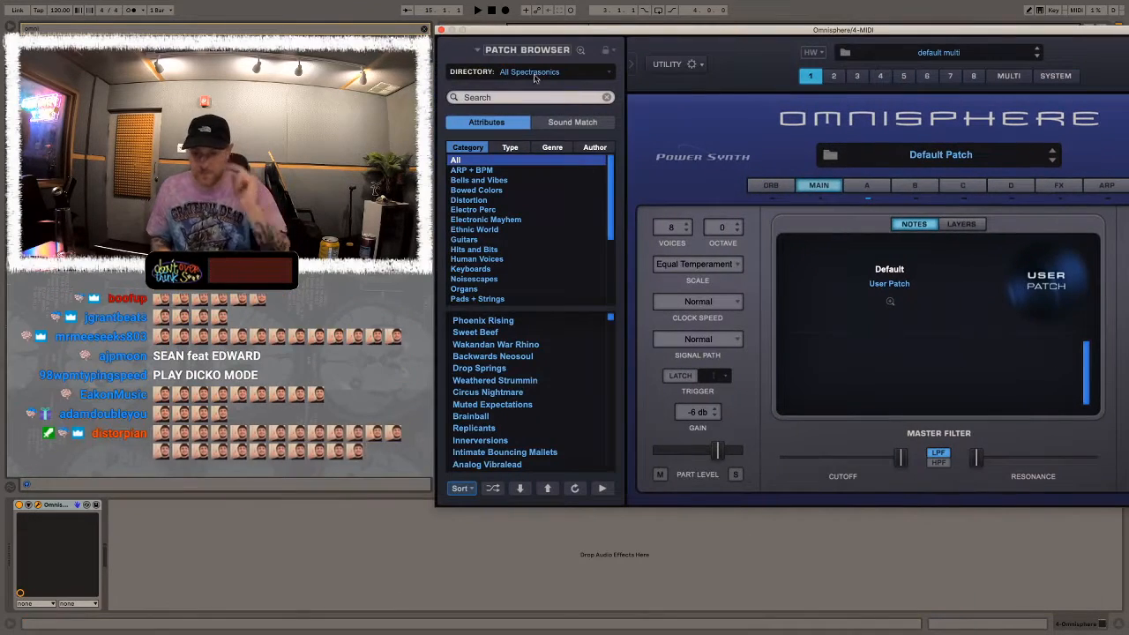
left_click(550, 97)
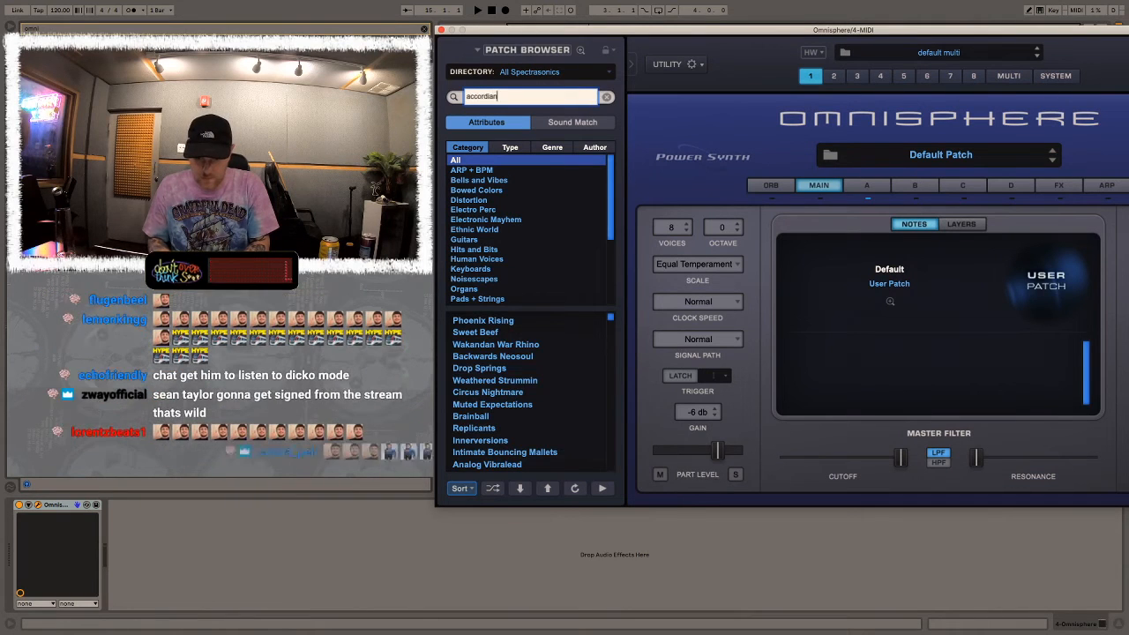
type("accordian")
key("Return")
left_click(482, 331)
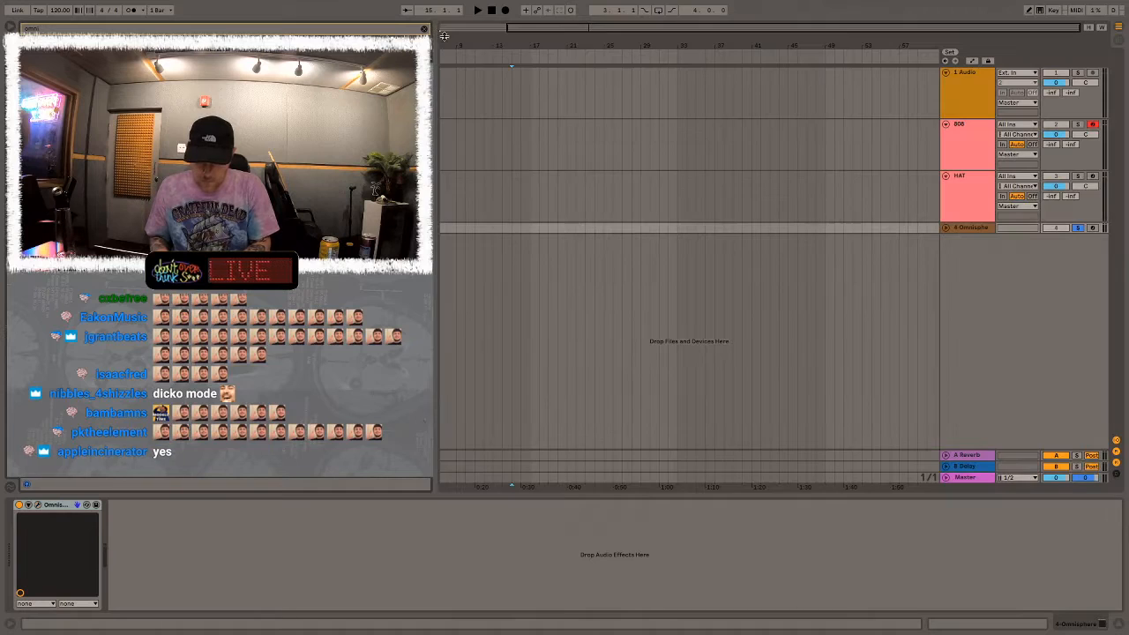
left_click(441, 30)
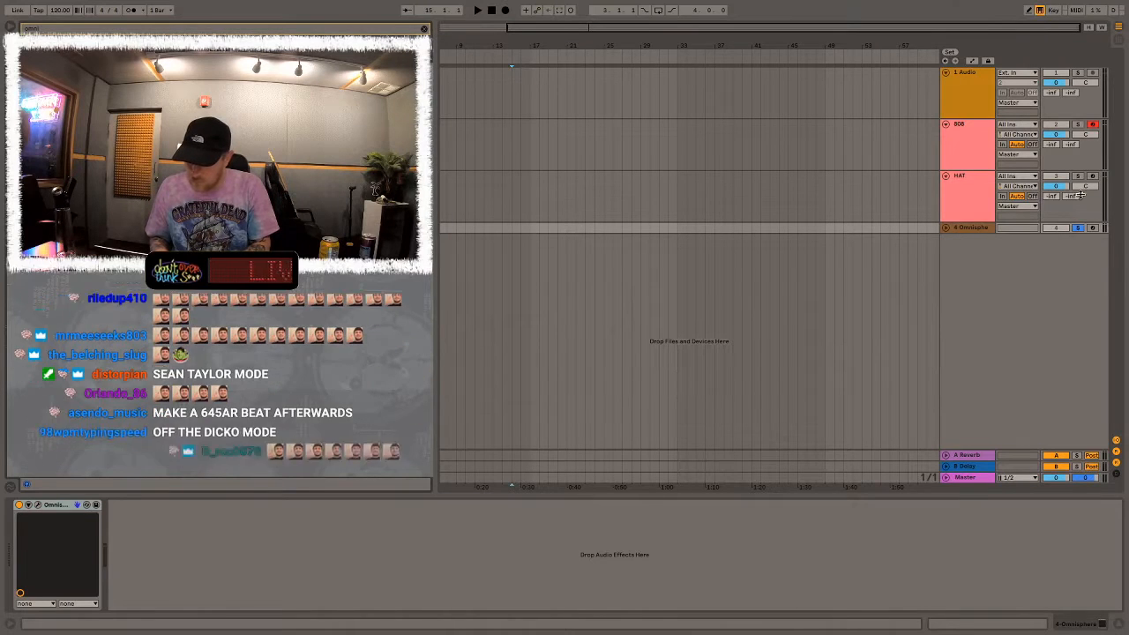
Turn off solo on the Omnisphere track, arm it for recording and unfold it
left_click(1077, 228)
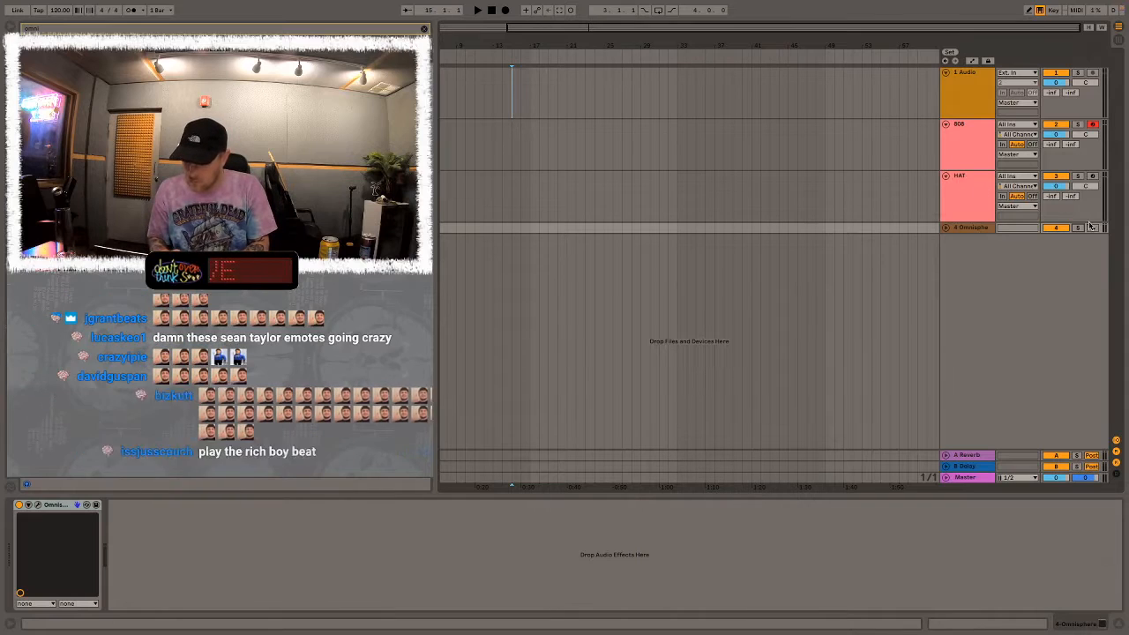
left_click(946, 227)
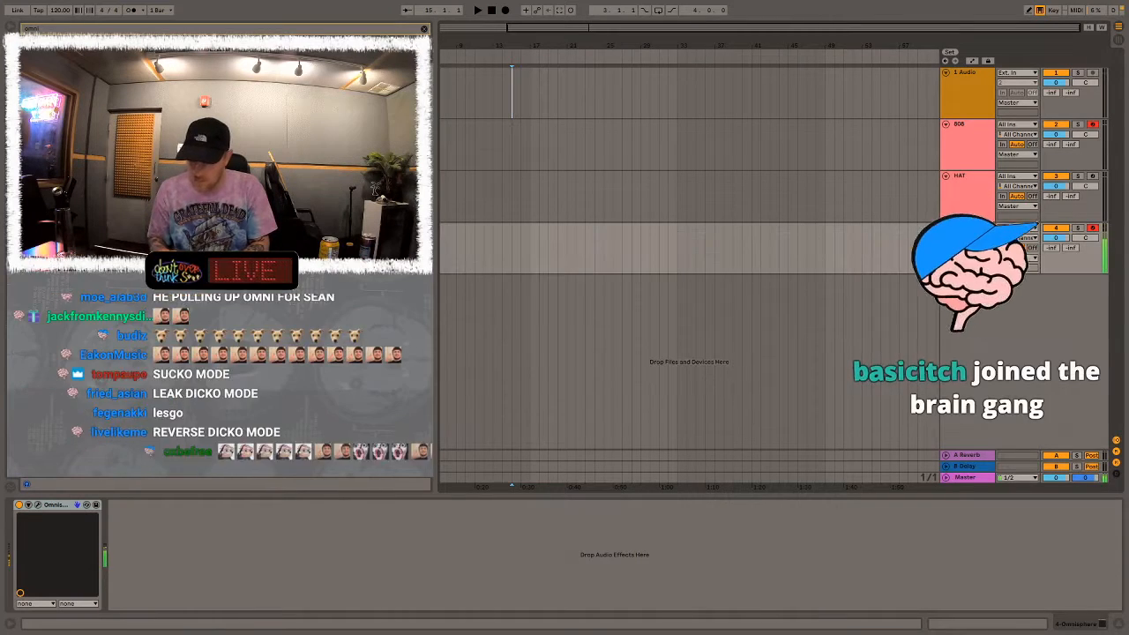
Set the audio output device to External Headphones in the preferences and close them
left_click(41, 8)
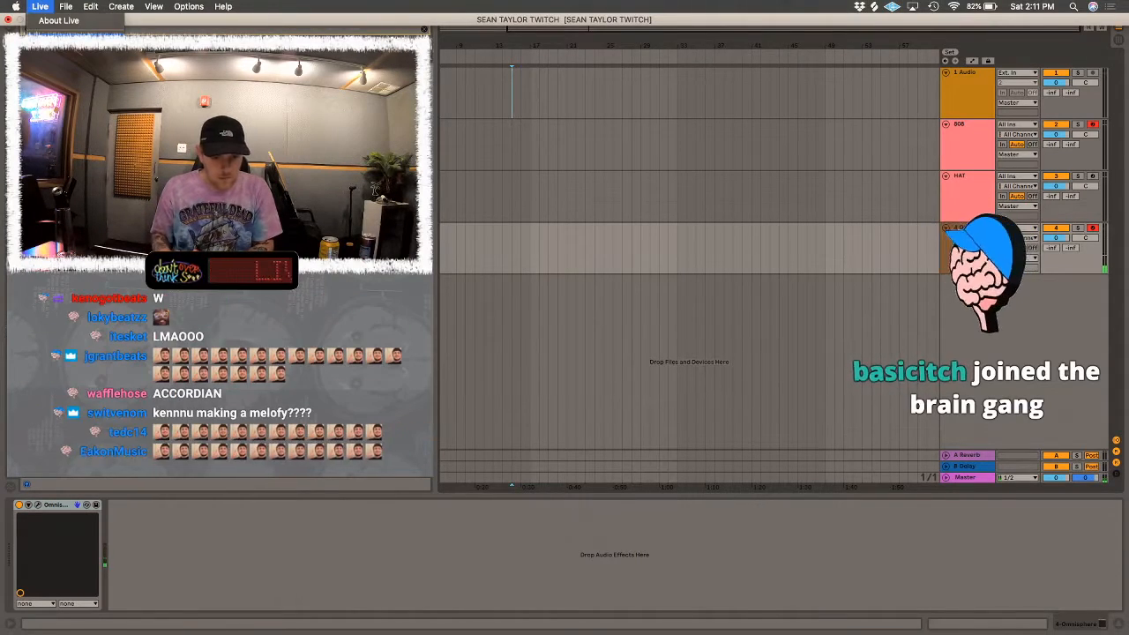
left_click(44, 40)
left_click(652, 200)
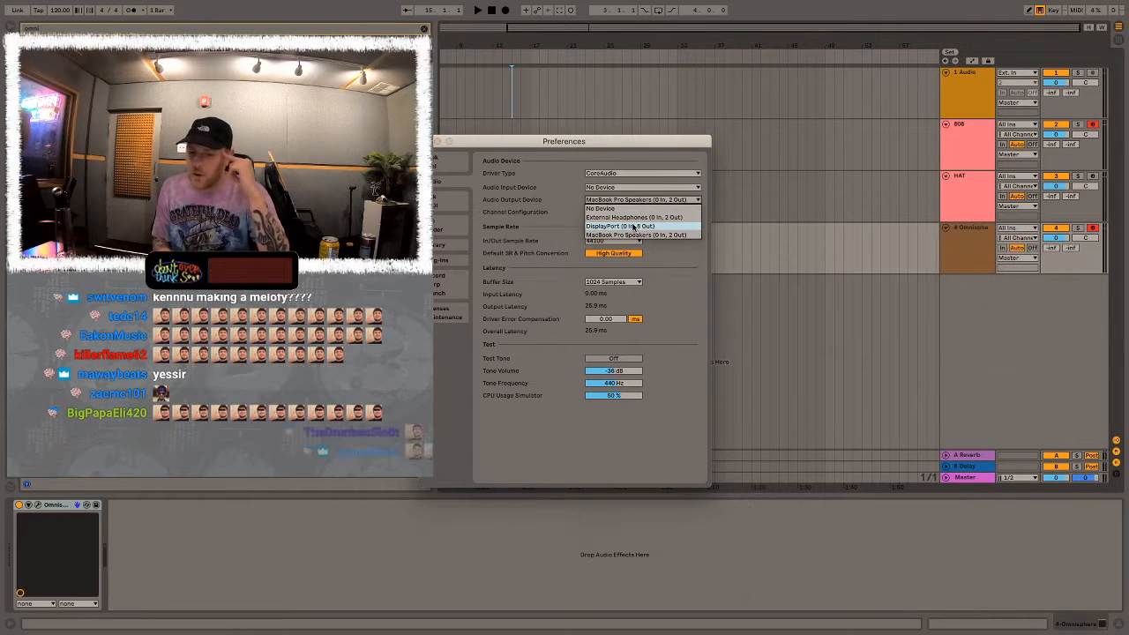
left_click(632, 218)
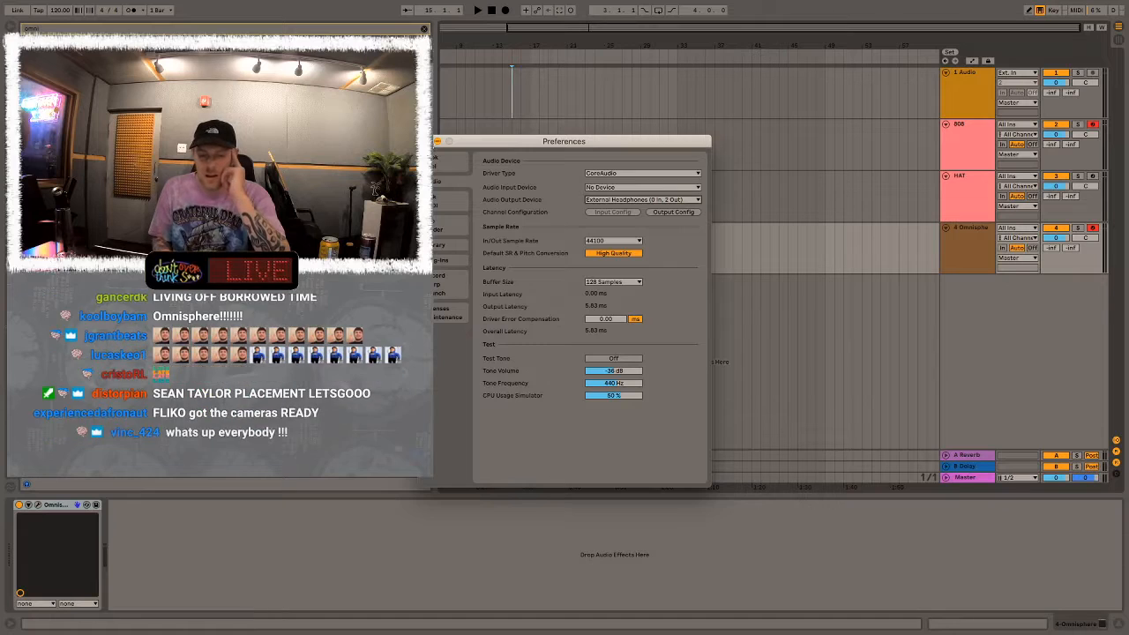
left_click(426, 141)
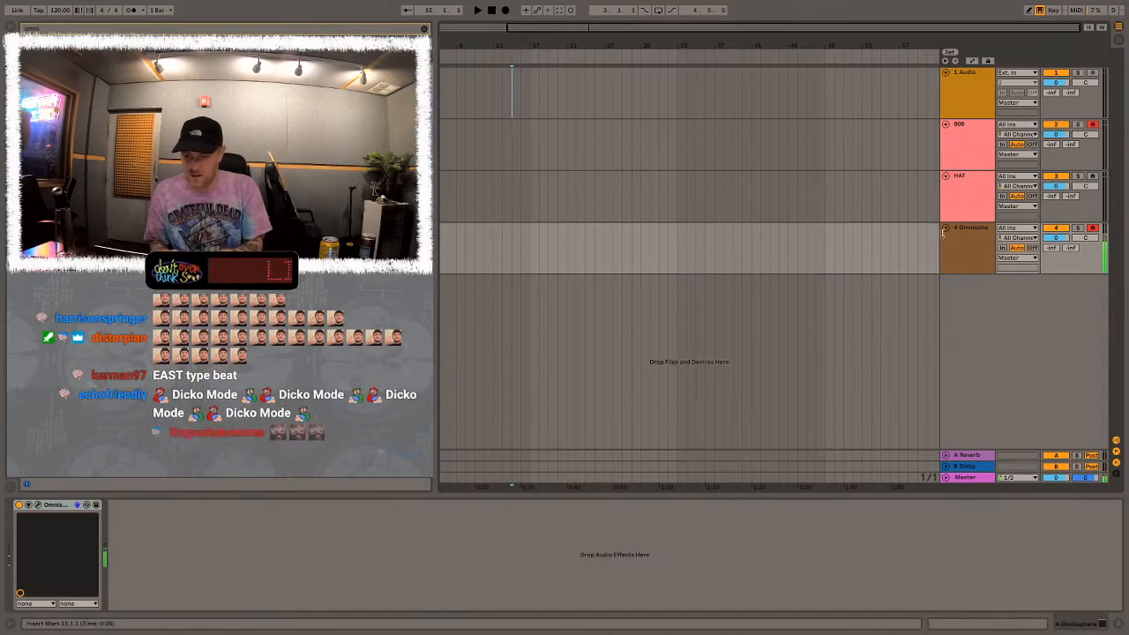
Lower the Omnisphere track's volume to -7.6 dB
left_click(945, 227)
left_click(946, 227)
left_click(979, 235)
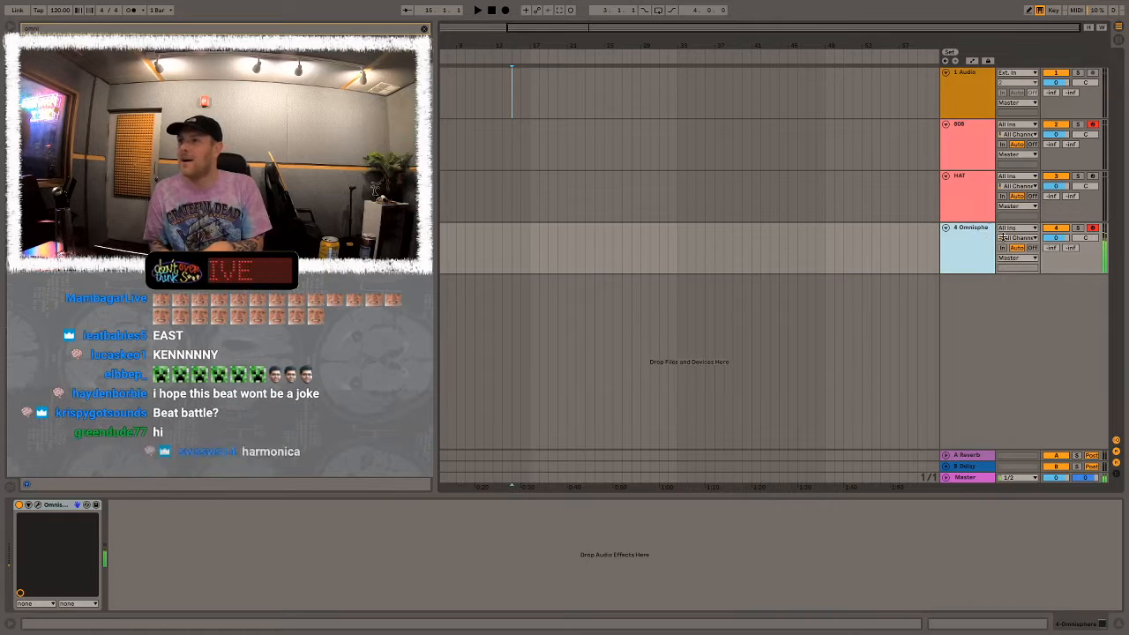
left_click_drag(1056, 239, 1056, 256)
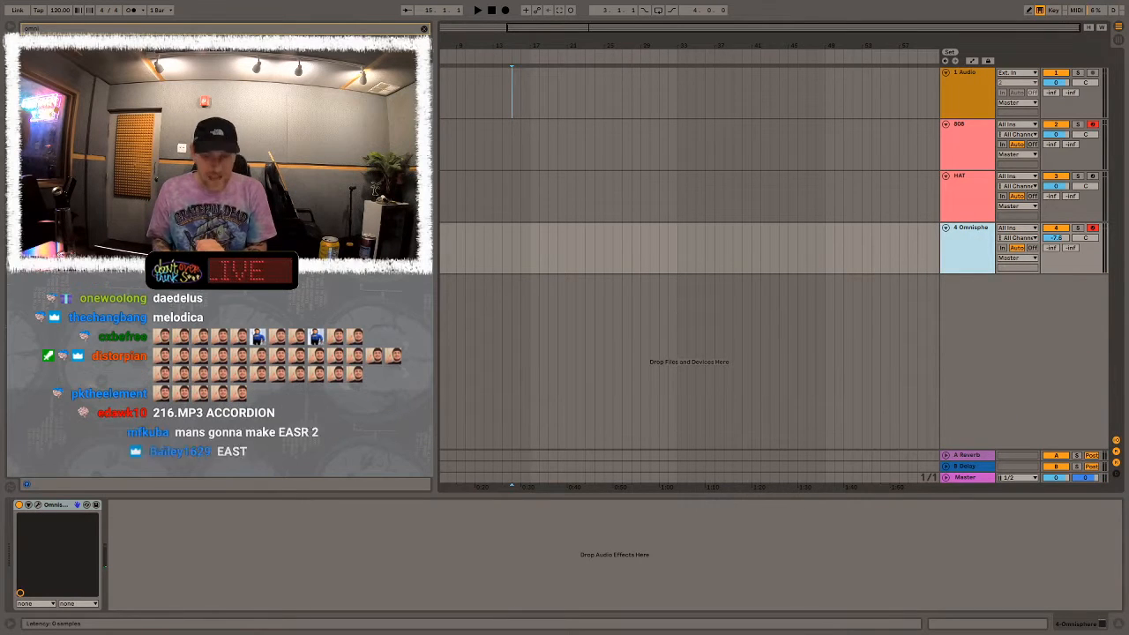
Reopen the Omnisphere window, set the patch directory to All and search the patches for "MELODICA"
left_click(38, 505)
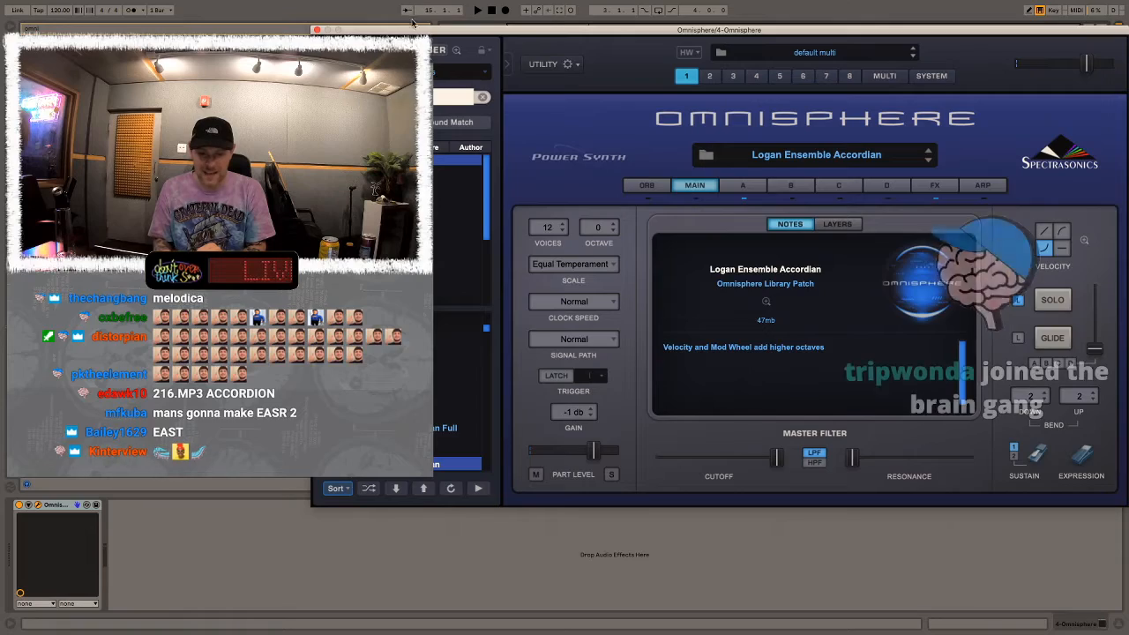
left_click_drag(376, 30, 635, 46)
left_click(635, 88)
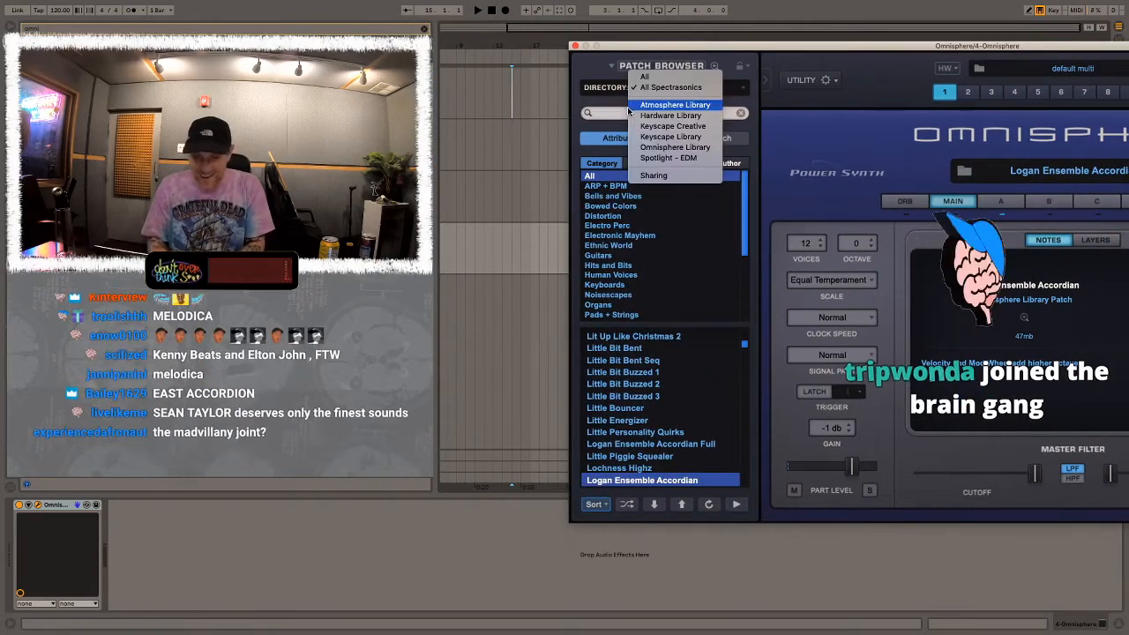
left_click(652, 98)
left_click(642, 87)
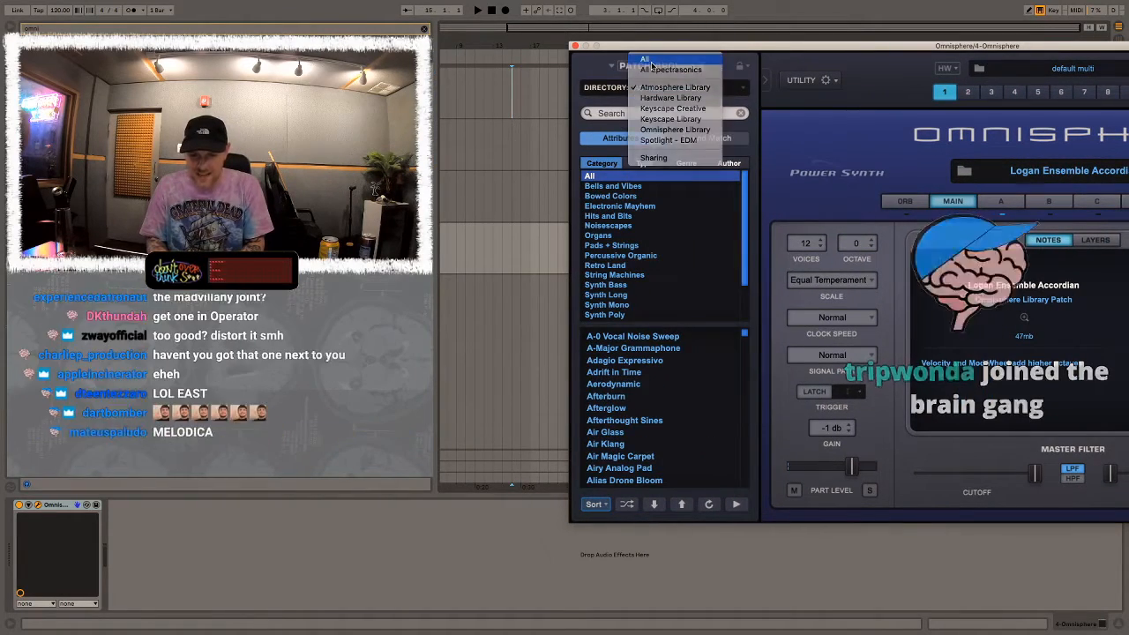
left_click(644, 59)
left_click(632, 112)
type("MELODICA")
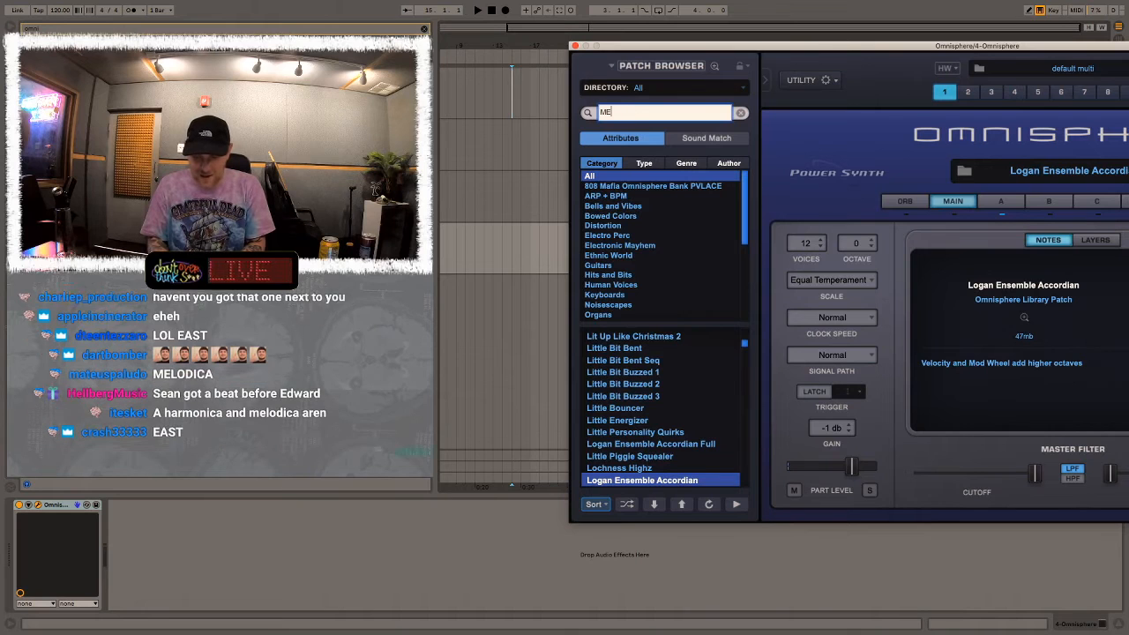
key("Return")
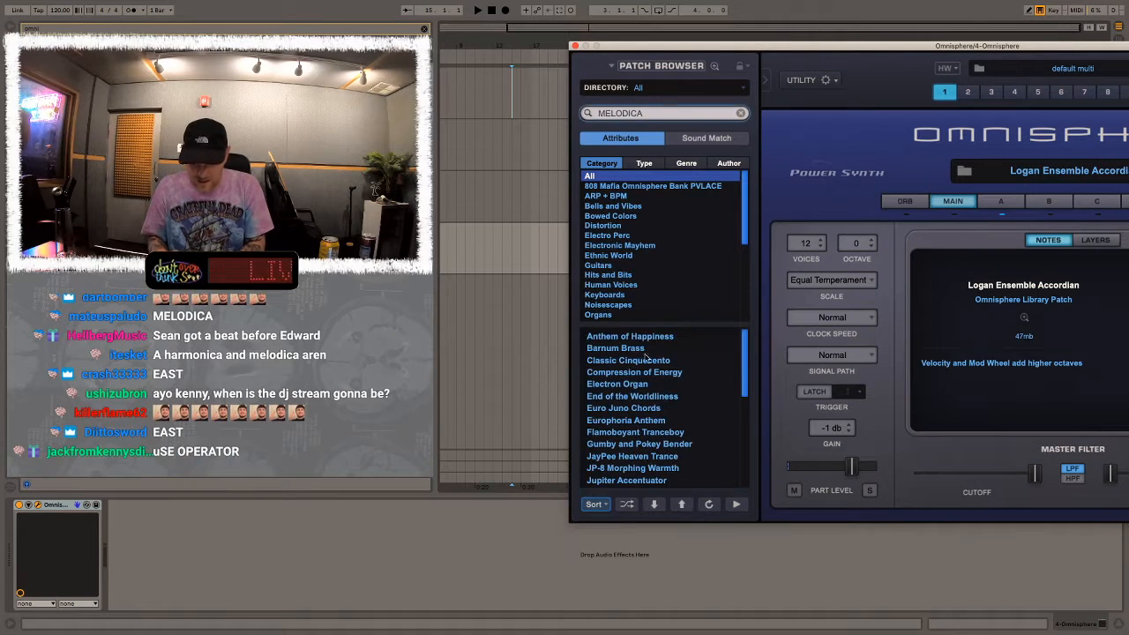
Try the Superspluush patch and another result from the MELODICA list, and lower the Omnisphere track's volume to -9.0 dB
scroll(685, 358, "down", 10)
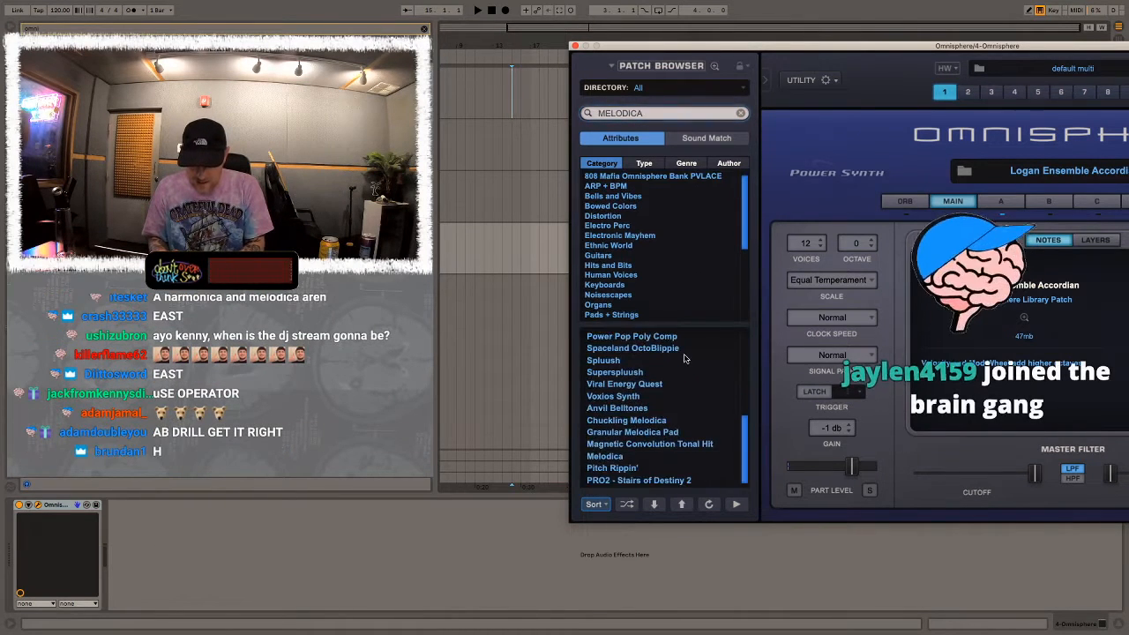
left_click(653, 373)
scroll(653, 388, "down", 1)
scroll(653, 397, "up", 2)
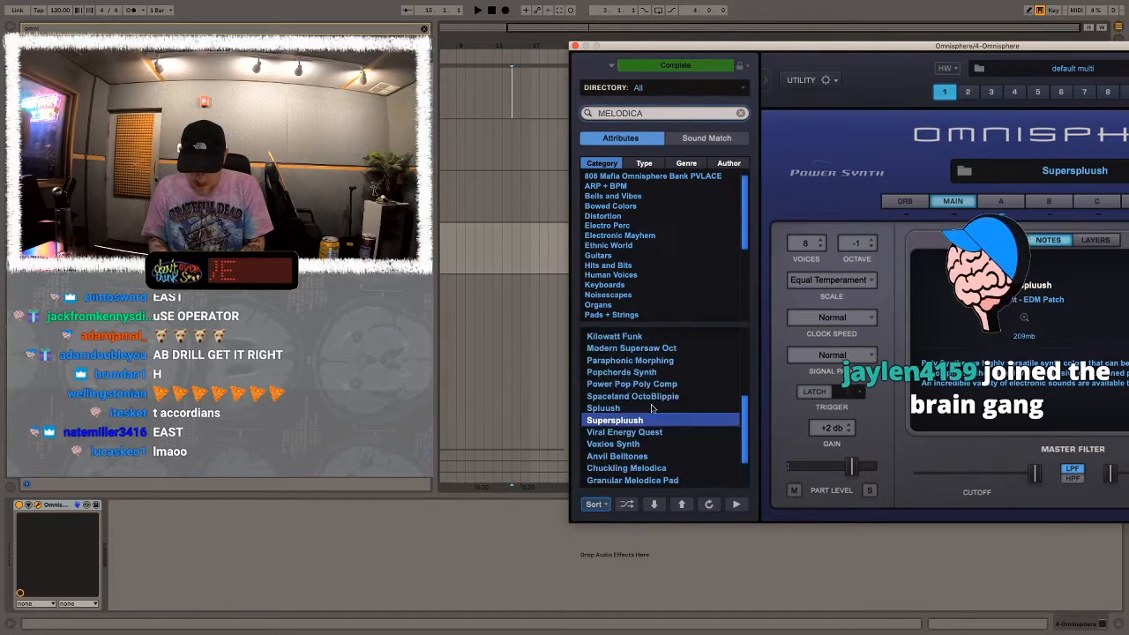
scroll(652, 406, "down", 2)
left_click(607, 444)
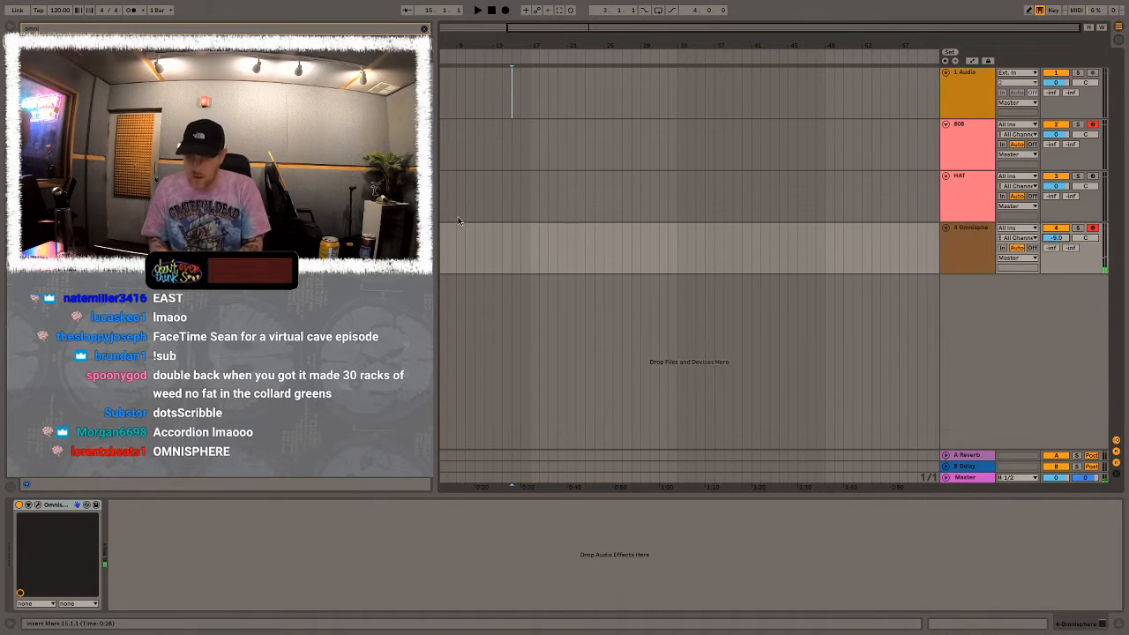
Set the project tempo to 140 BPM
left_click(442, 244)
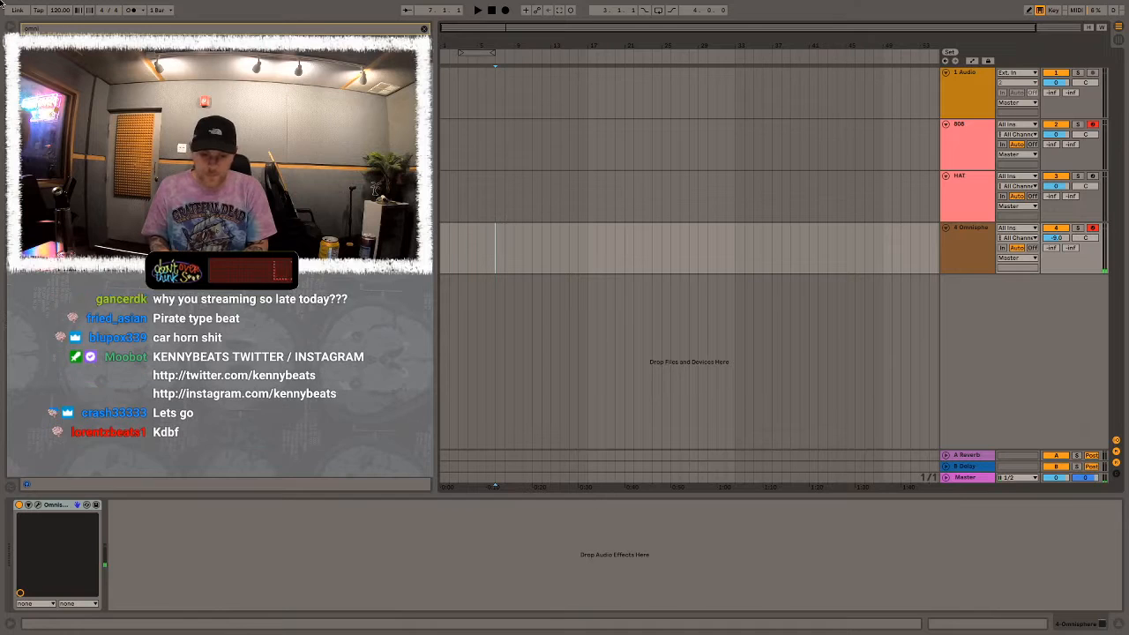
mouse_move(56, 12)
left_mouse_down()
mouse_move(55, 3)
mouse_move(55, 12)
left_mouse_up()
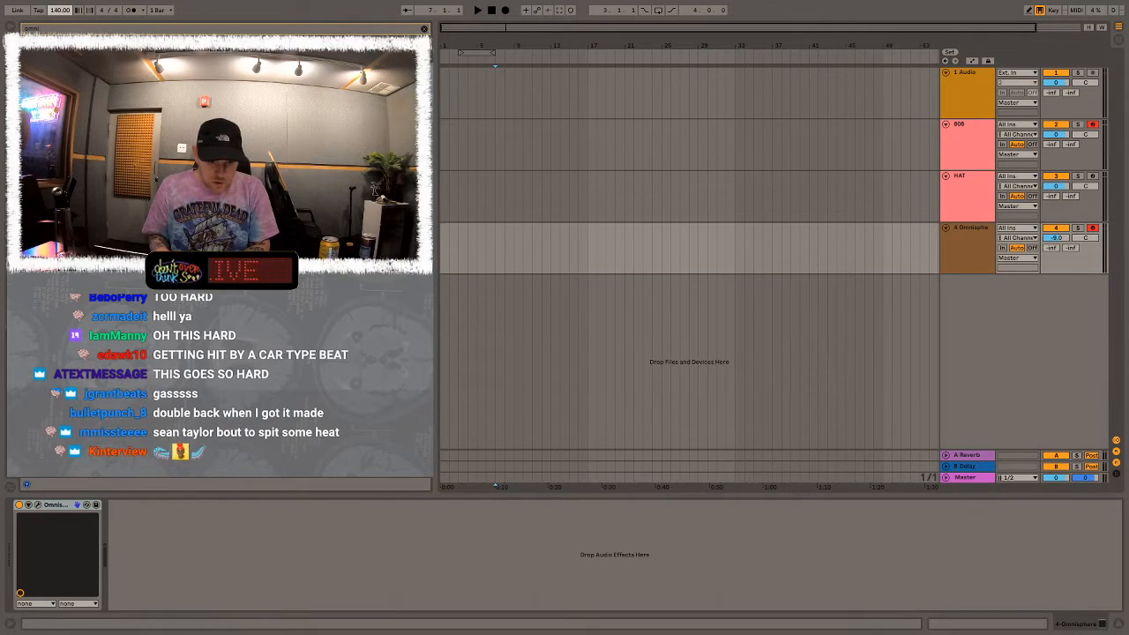
Record an Omnisphere part about two bars long from the start of bar 1
left_click(444, 251)
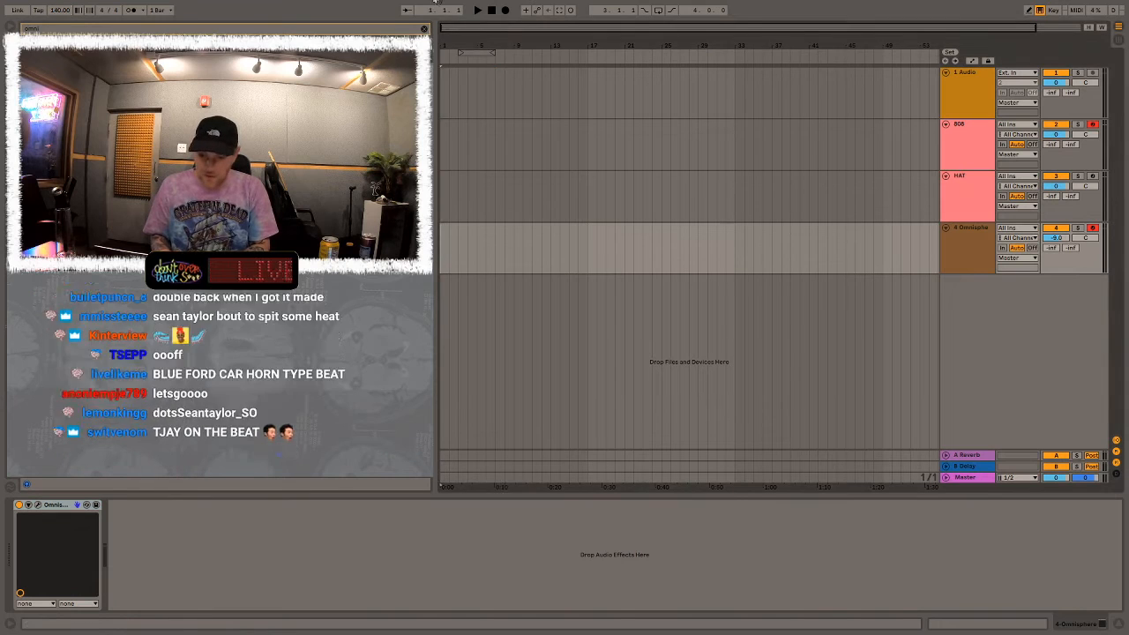
left_click(507, 10)
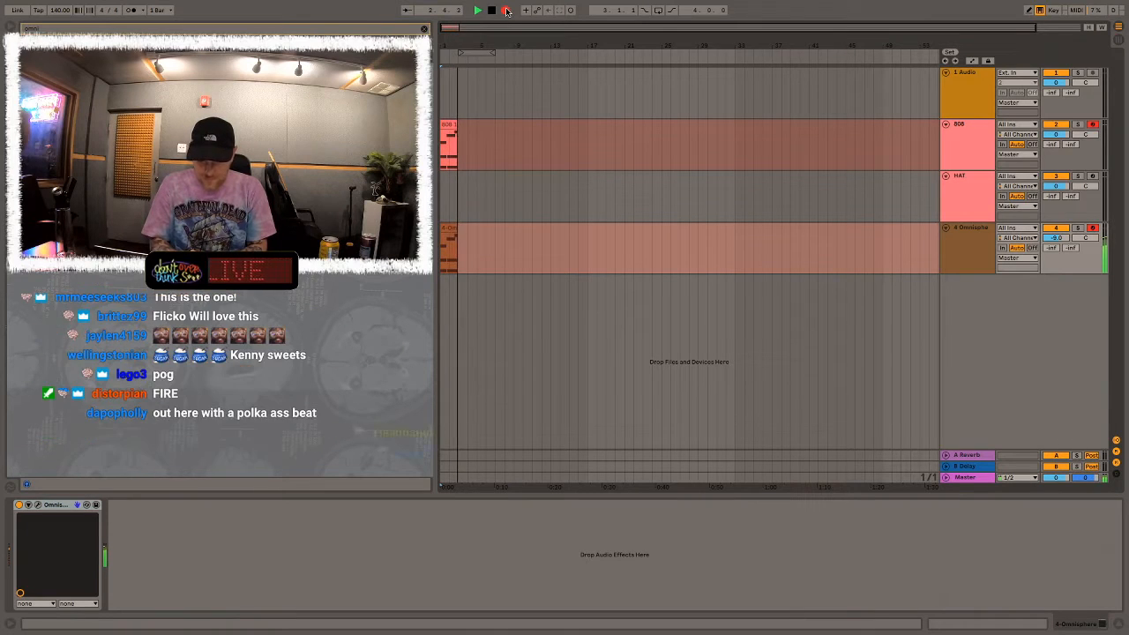
key("space")
Open the recorded Omnisphere clip, select all its notes and quantize them
double_click(453, 227)
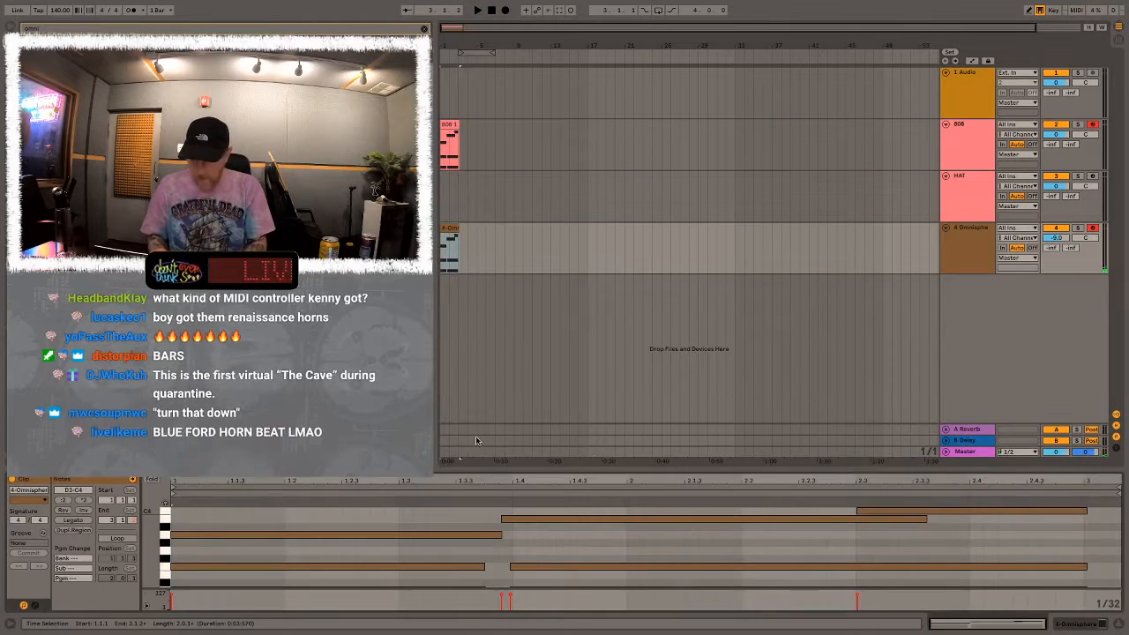
left_click(471, 527)
key("ctrl+a")
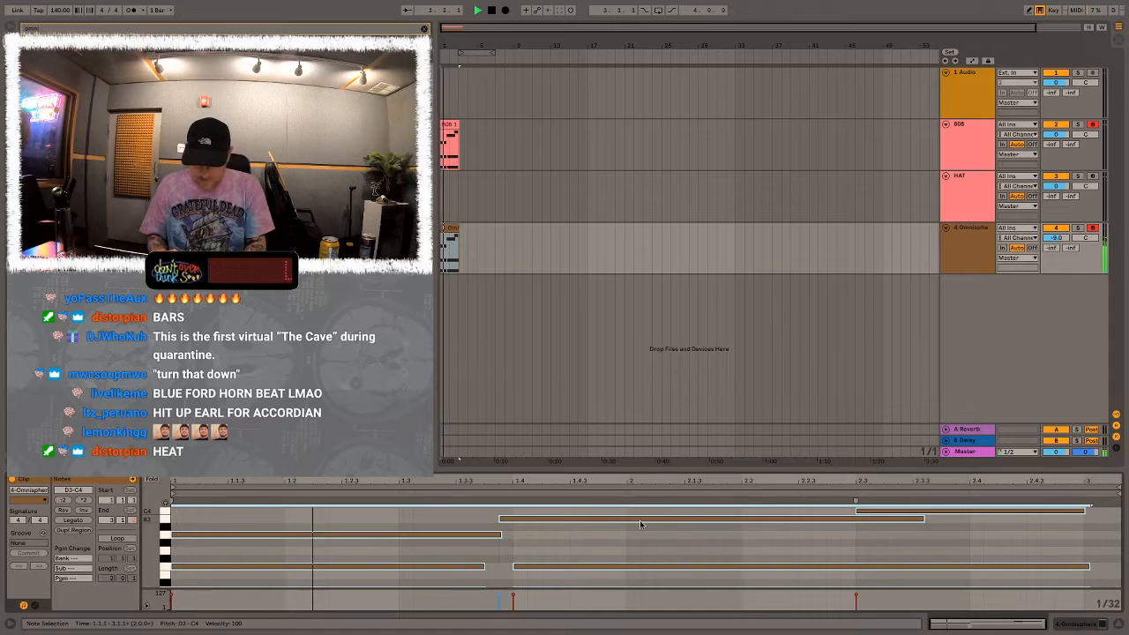
Duplicate the two-bar Omnisphere clip and delete the clip recorded on the 808 track
left_click(453, 227)
key("ctrl+d")
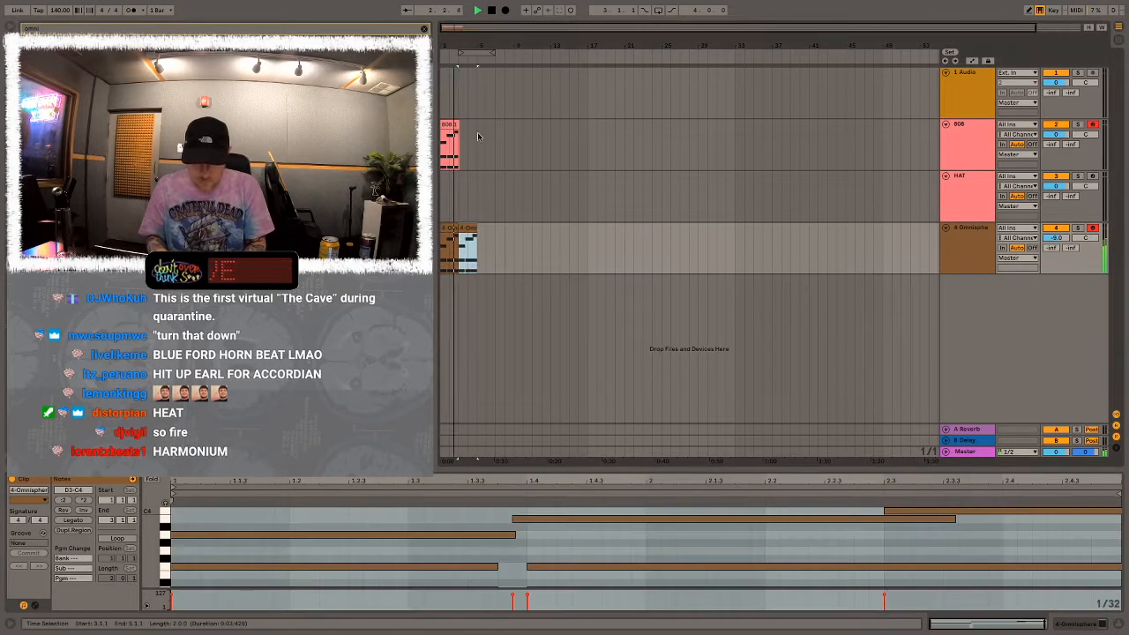
left_click_drag(484, 136, 442, 139)
key("Delete")
Duplicate the two Omnisphere clips to fill eight bars and set the loop region to eight bars from bar 1
left_click_drag(477, 251, 443, 250)
key("ctrl+d")
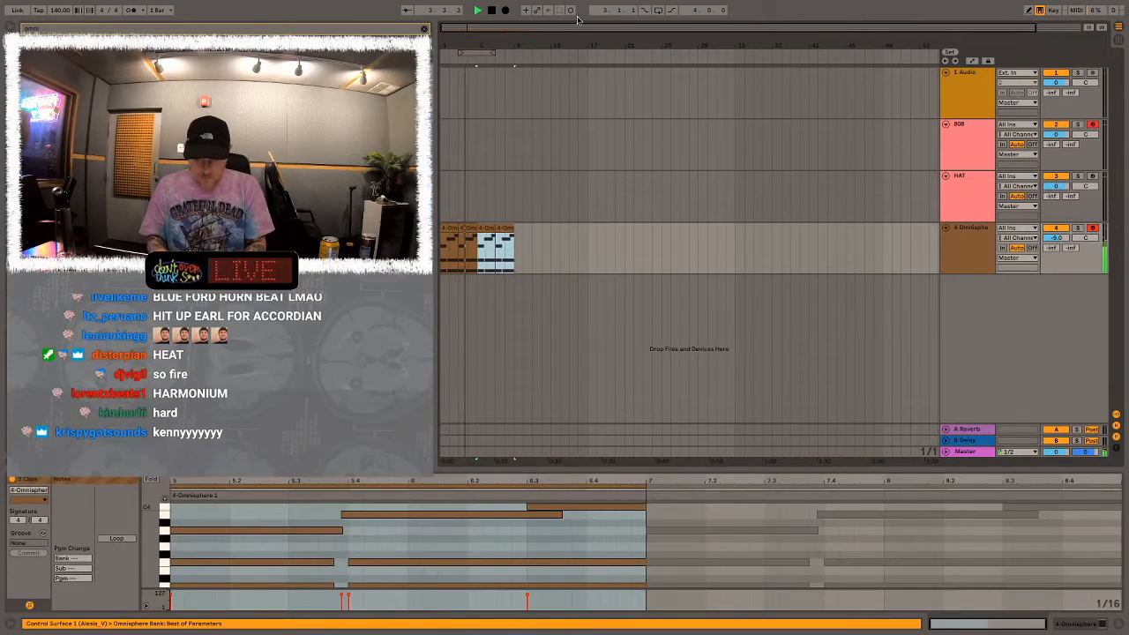
left_click_drag(465, 51, 514, 50)
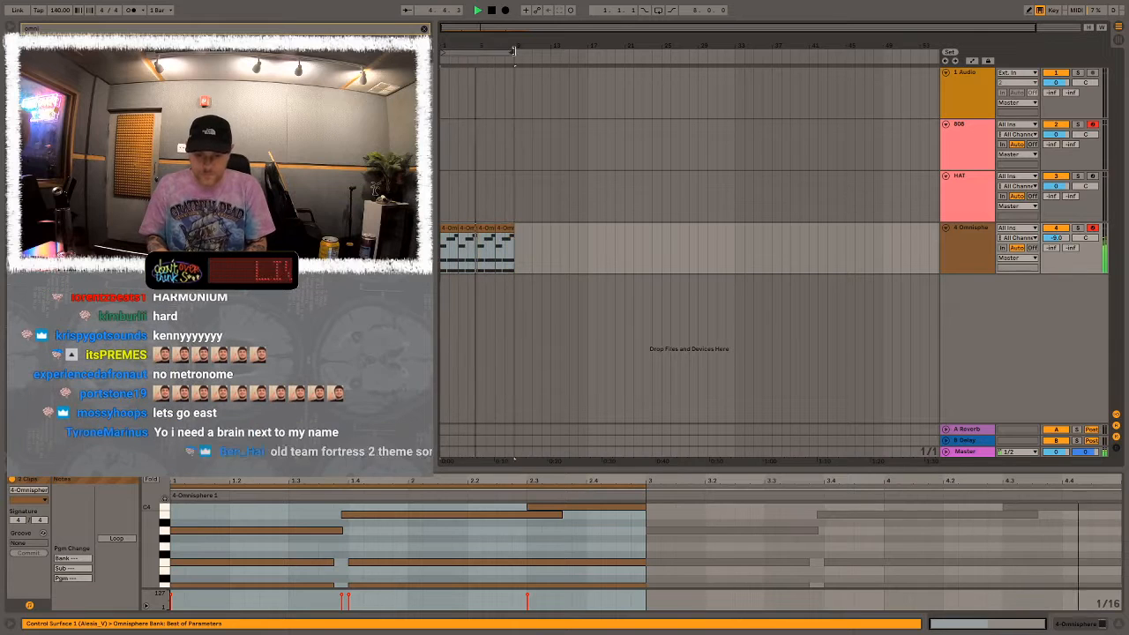
Consolidate the four Omnisphere clips into one eight-bar clip and lower the track's volume to -13.3 dB
left_click_drag(514, 239, 444, 238)
key("ctrl+j")
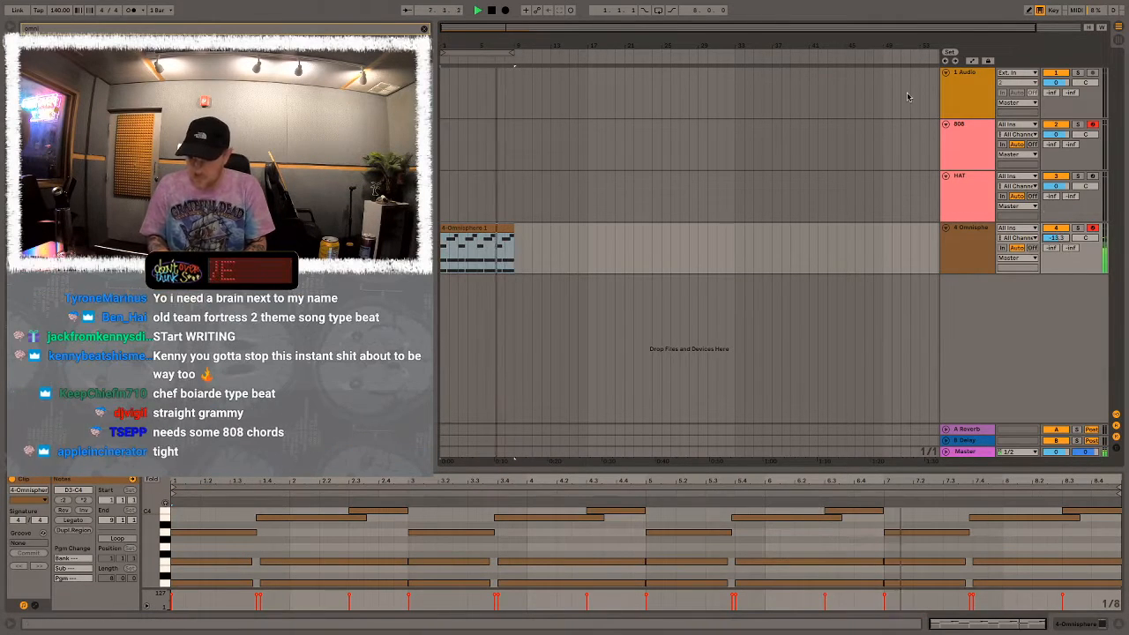
Load the MURDA_HAT_CLOSED_456 sample on the HAT track and leave only that track armed for recording
left_click(961, 198)
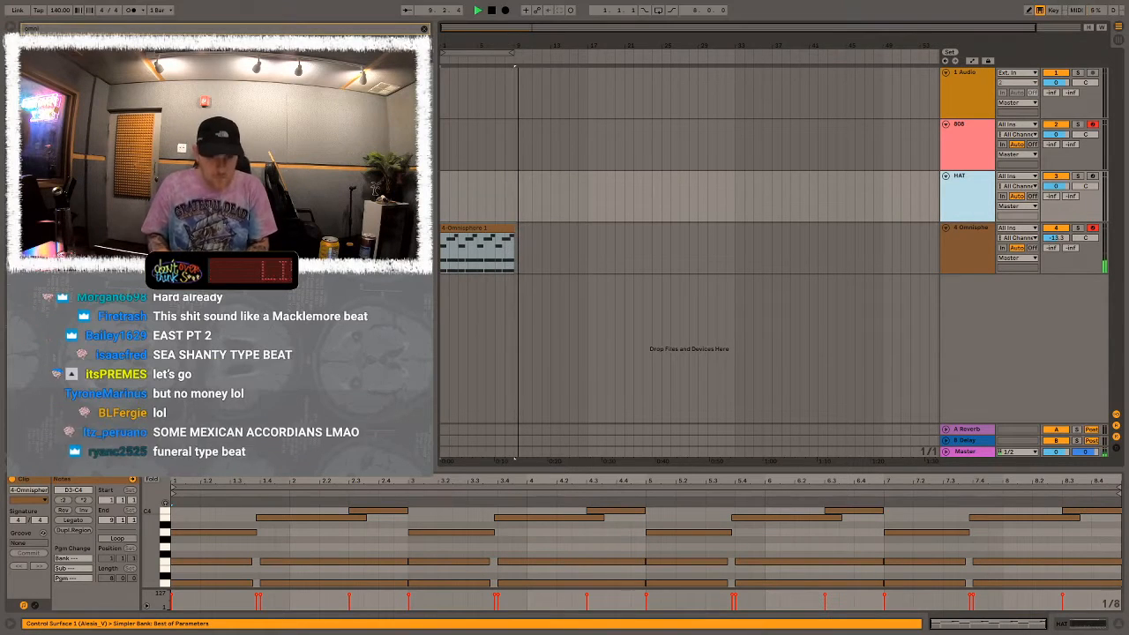
key("space")
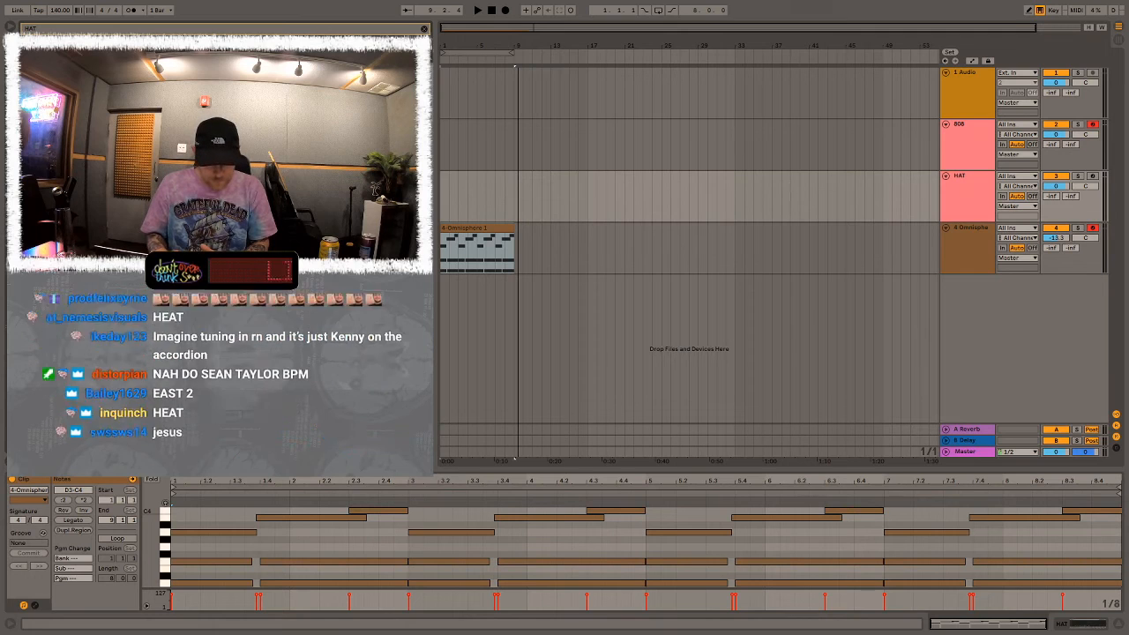
left_click(947, 189)
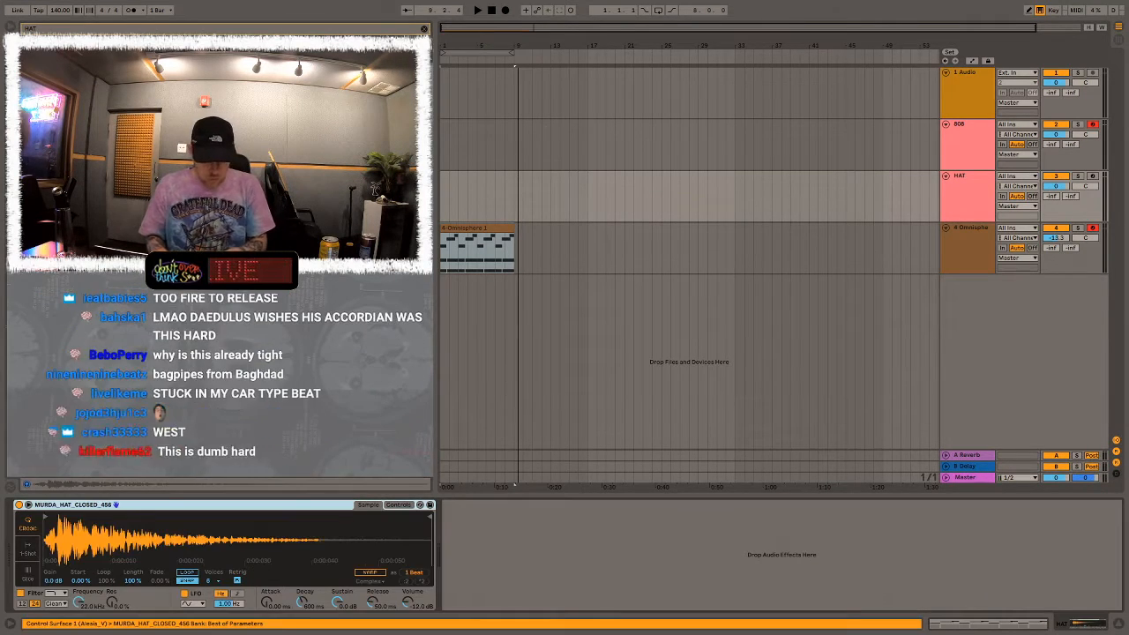
left_click(1093, 176)
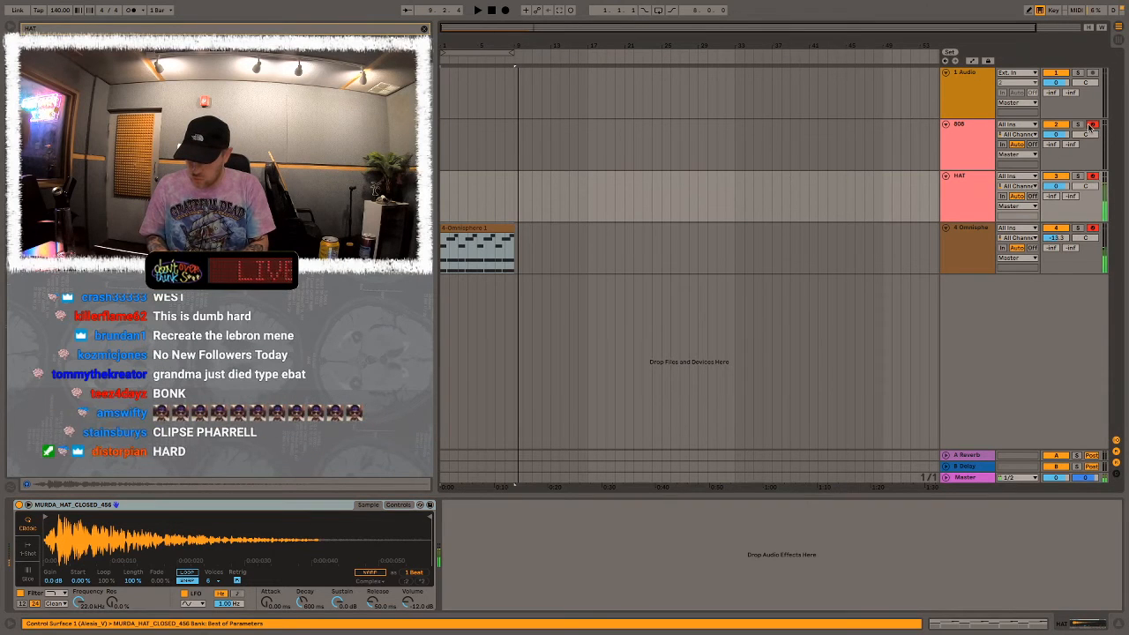
left_click(1091, 229)
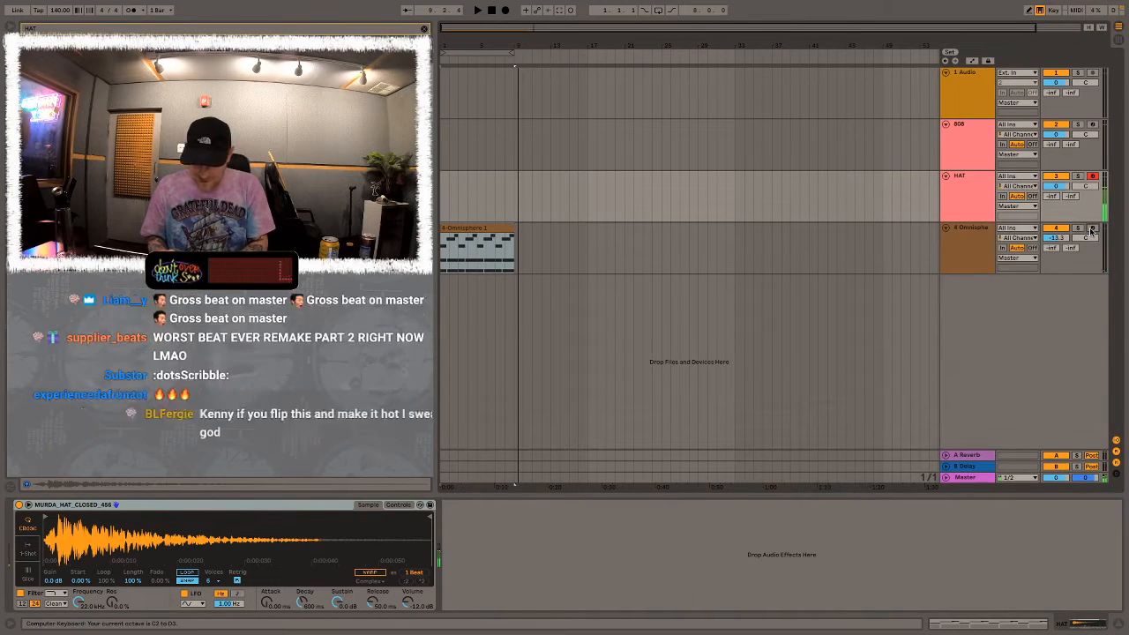
Record a four-bar hi-hat part from bar 1 on the HAT track and quantize all its notes
left_click(506, 10)
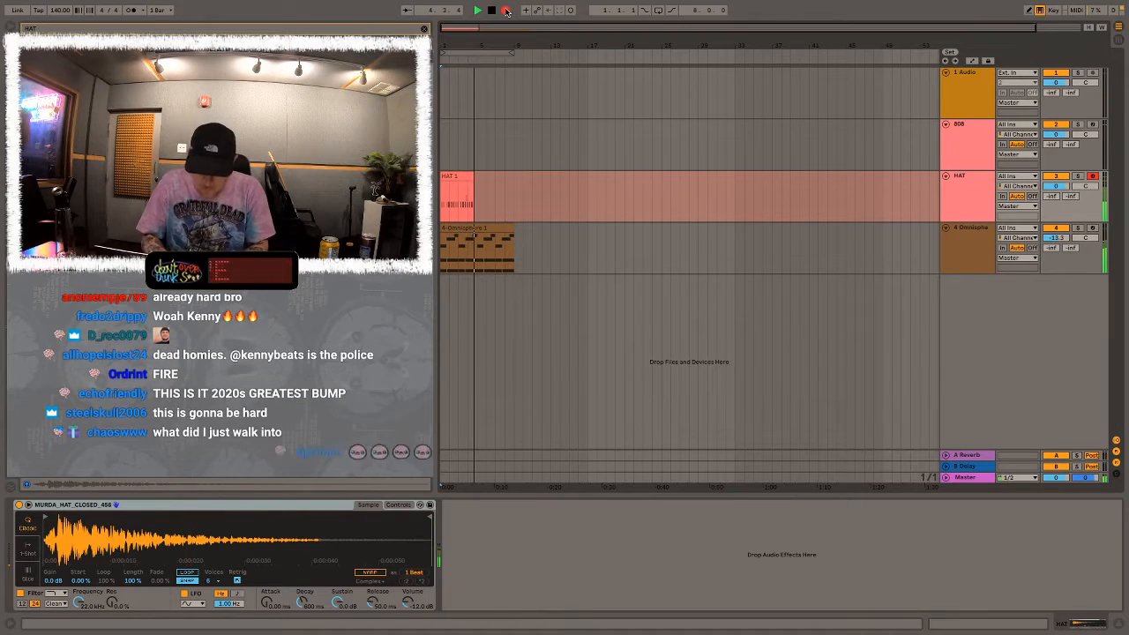
key("space")
double_click(463, 176)
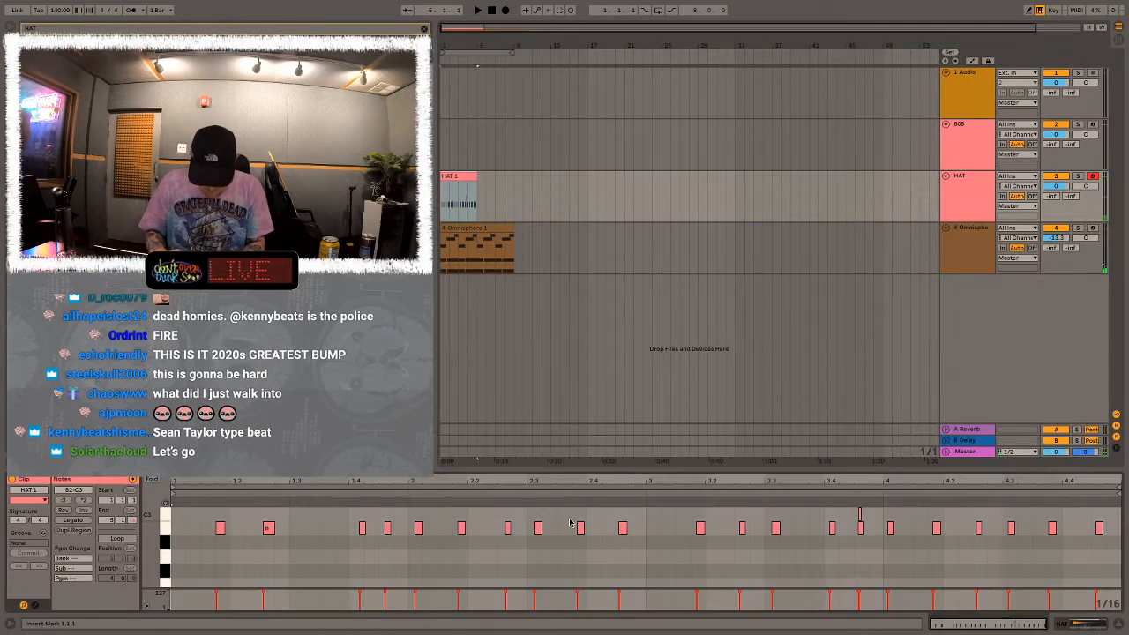
left_click(576, 550)
key("super+a")
key("super+u")
Add the missing B2 hi-hat note at 3.1.1 in the HAT clip
left_click(461, 204)
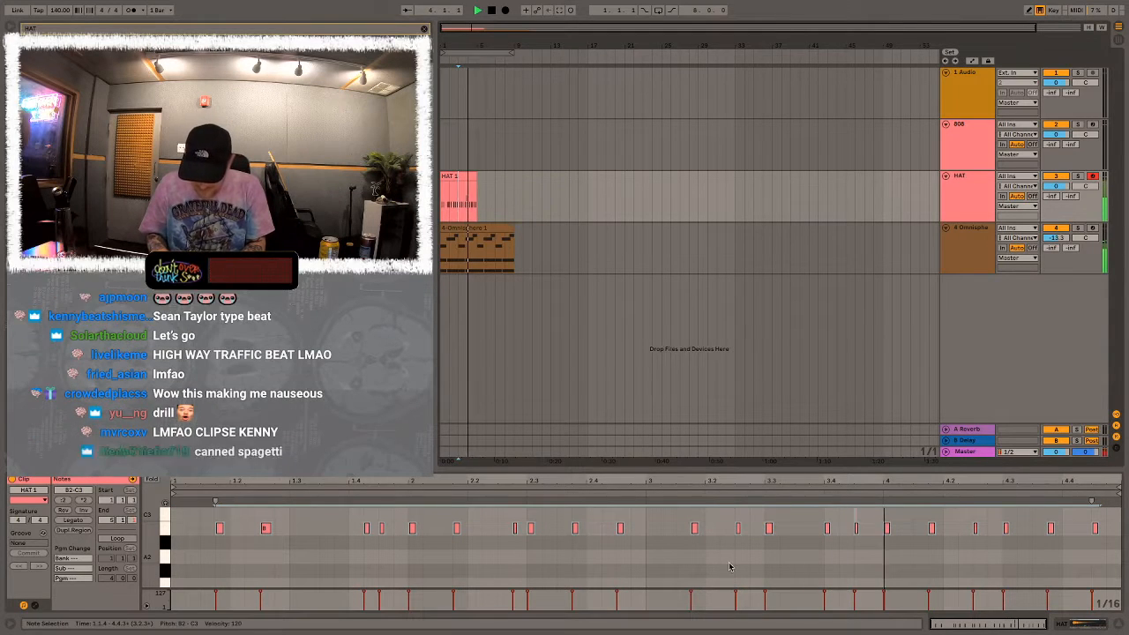
left_click(691, 529)
double_click(647, 528)
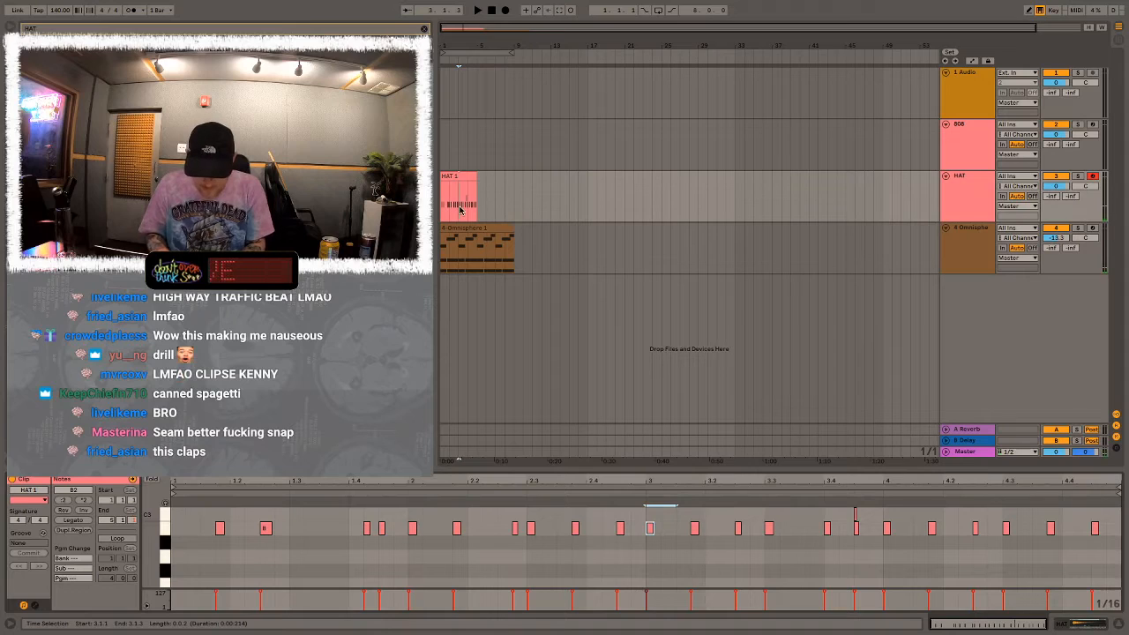
Copy the hi-hat pattern from bar 3 onwards over the clip's first two bars and consolidate the part
mouse_move(459, 210)
left_mouse_down()
mouse_move(476, 204)
mouse_move(443, 201)
left_mouse_up()
key("super+c")
left_click(443, 204)
key("super+v")
key("space")
left_click(485, 202)
key("super+j")
left_click(323, 526)
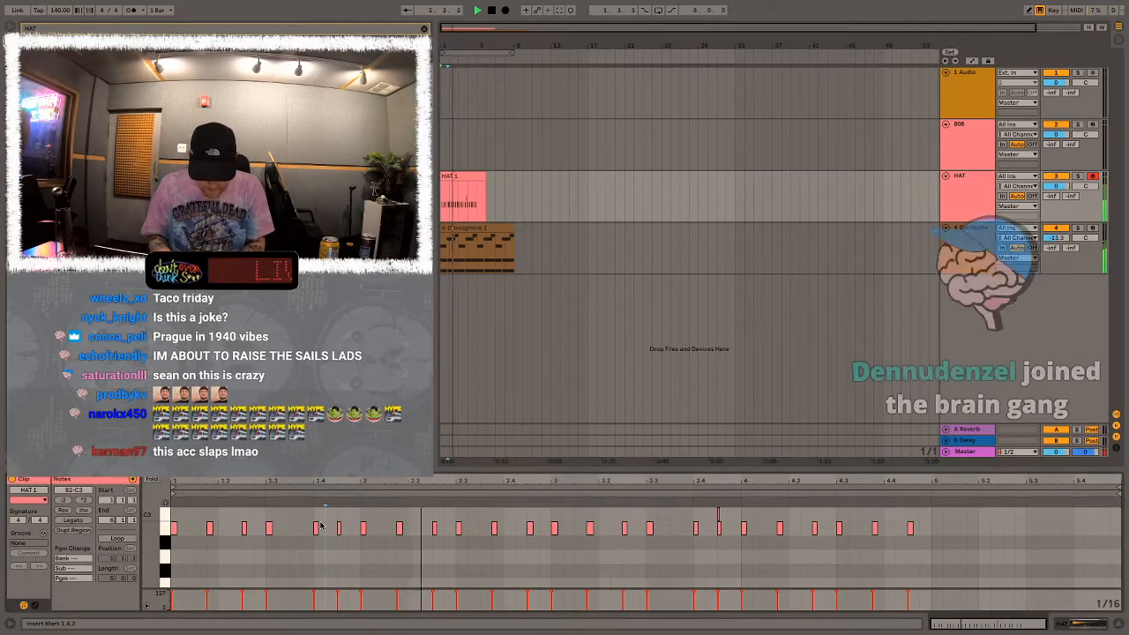
Repeat the first two hi-hat bars to fill eight bars and consolidate them into one clip
left_click_drag(459, 210, 440, 204)
key("super+d")
key("super+j")
key("super+d")
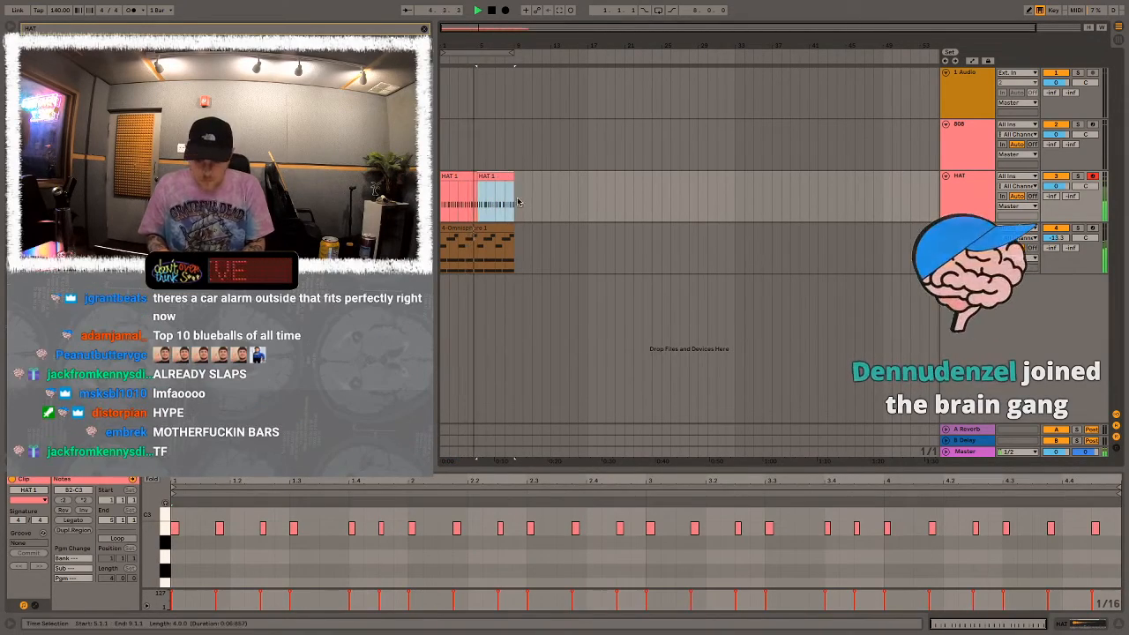
left_click_drag(517, 202, 441, 203)
key("super+j")
Transpose all hi-hat notes down three semitones to G#2, and set the HAT volume to -7.0 dB and the Omnisphere volume to -17.4 dB
key("super+a")
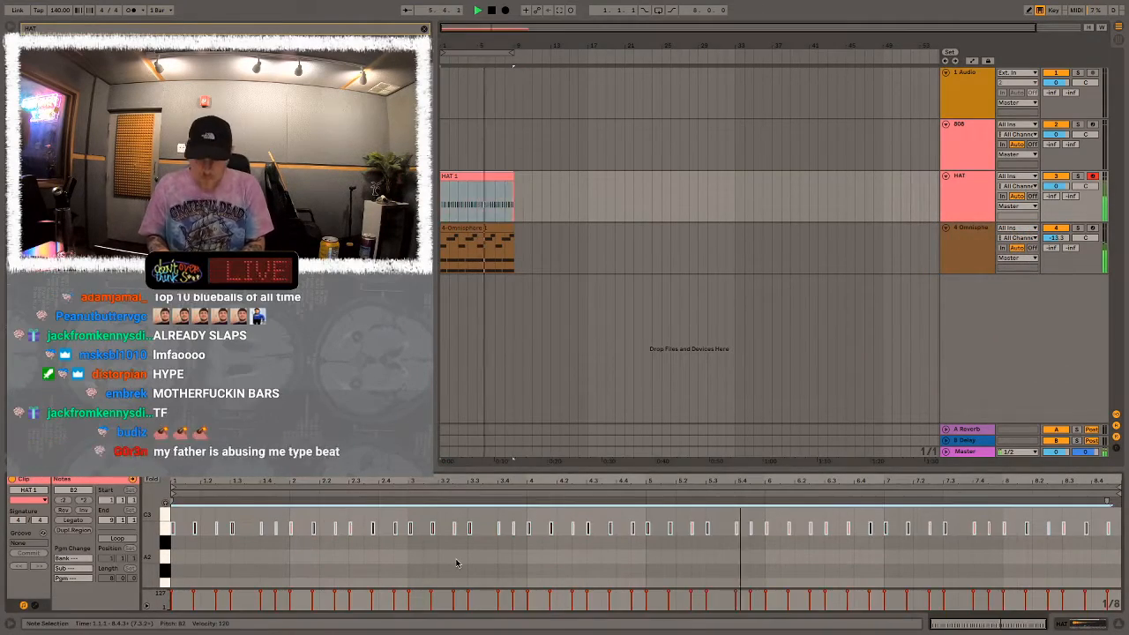
key("Down")
key("Down")
key("Down")
left_click_drag(1055, 186, 1055, 242)
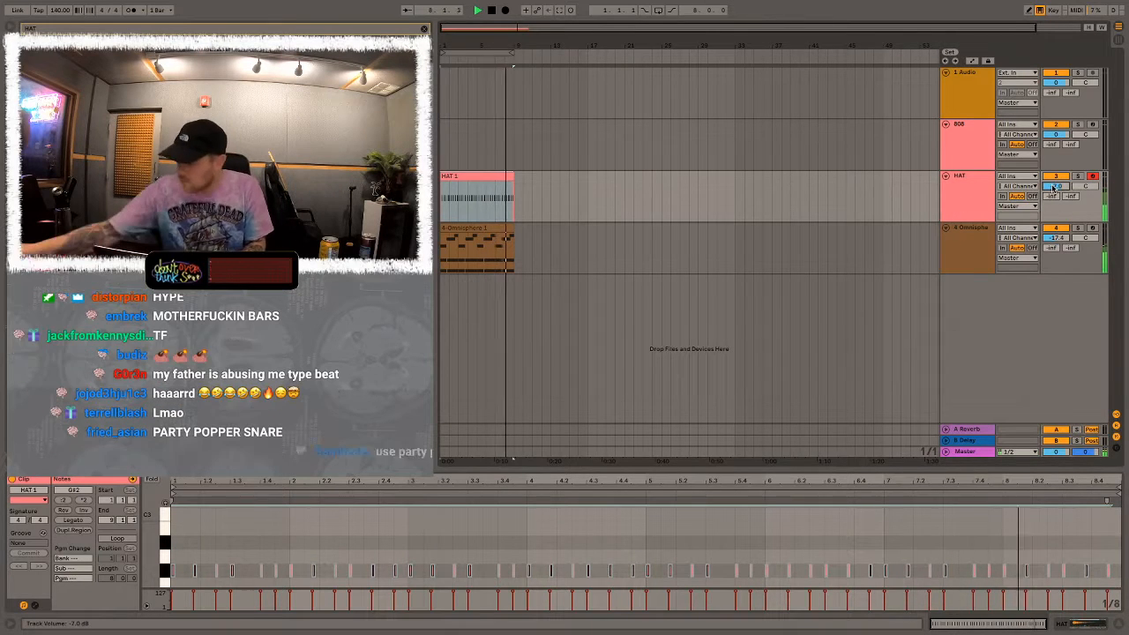
left_click(587, 191)
Load the OSHI_808_strange_C sample into the 808 track's Simpler and leave only that track armed for recording
left_click(1002, 156)
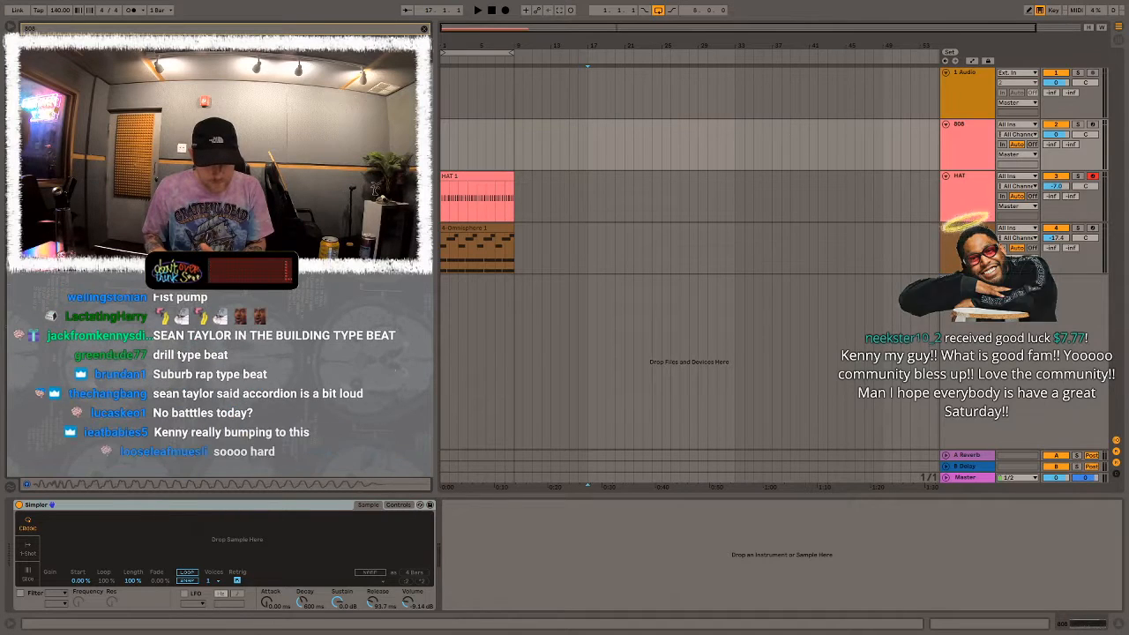
left_click_drag(264, 387, 262, 524)
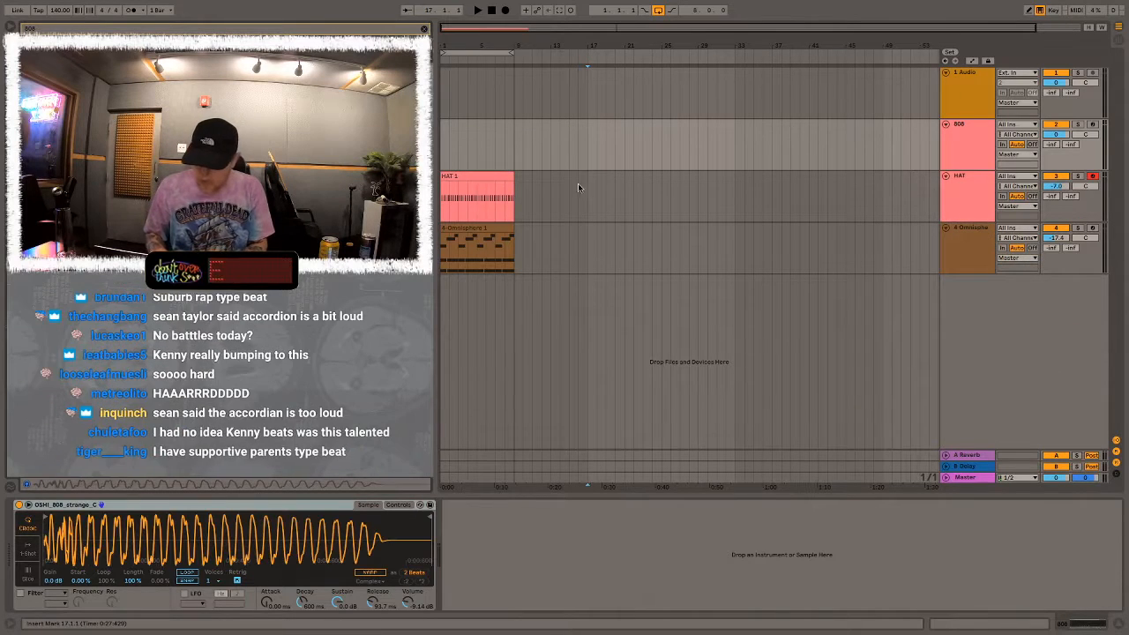
left_click(480, 226)
key("space")
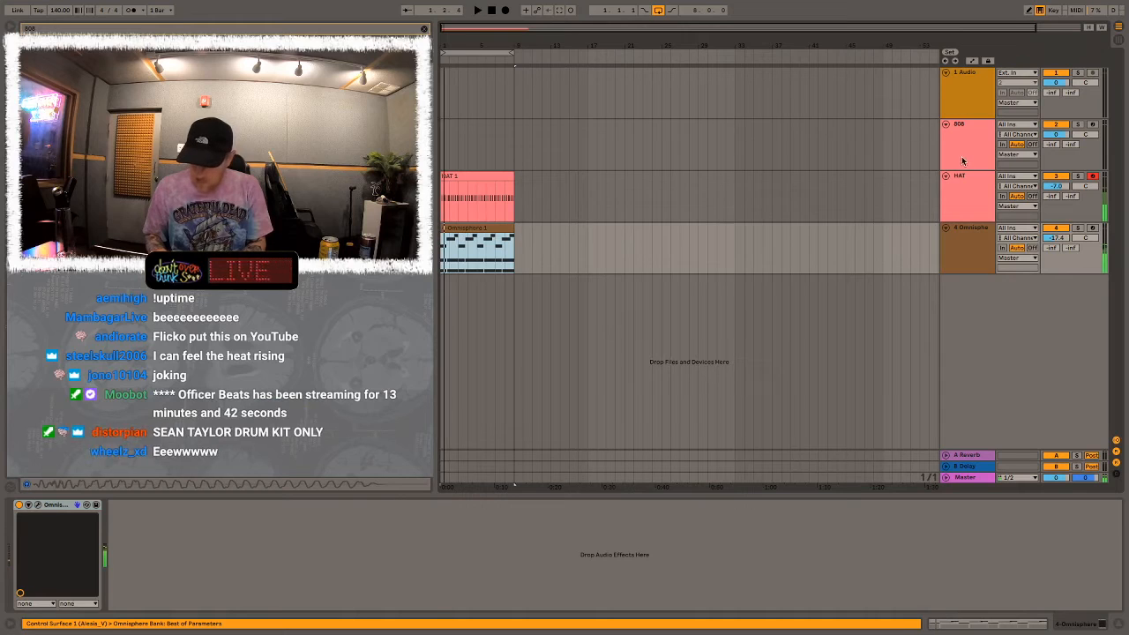
left_click(962, 160)
left_click(1092, 125)
left_click(1092, 177)
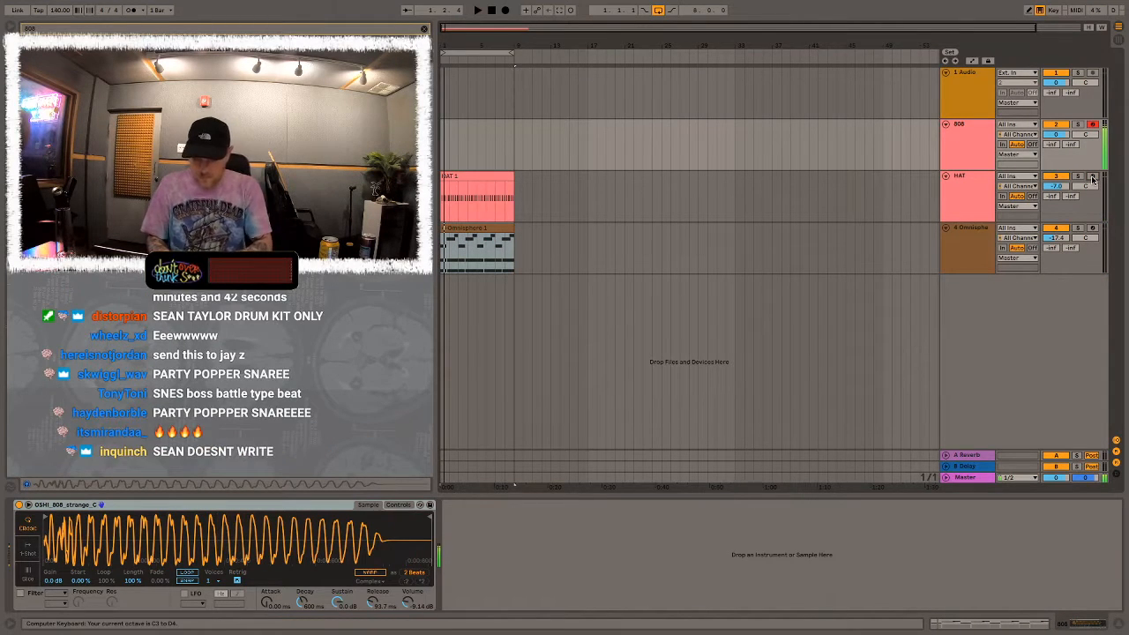
left_click(450, 106)
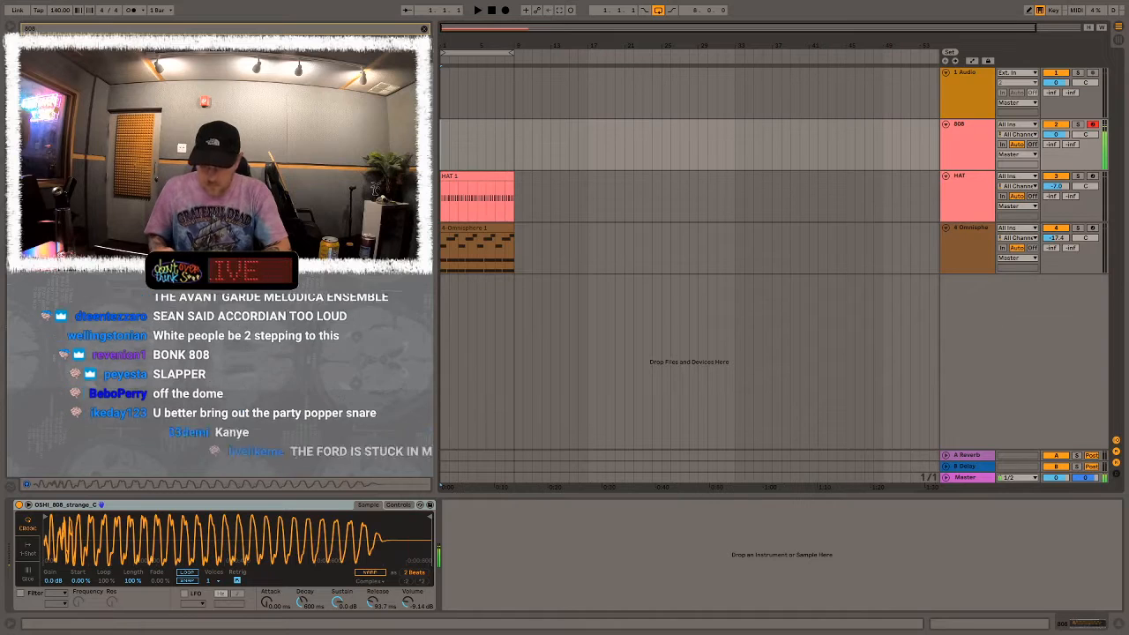
Record an eight-bar 808 line from bar 1 and delete the short A#3 note at beat 3.4 from its clip
left_click(505, 10)
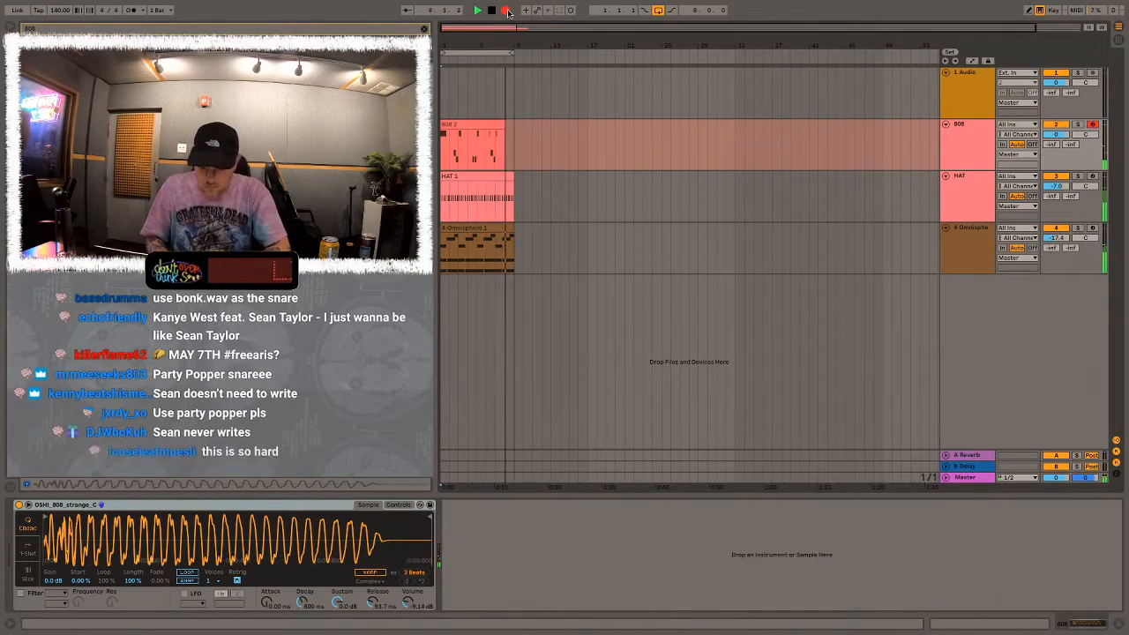
key("space")
double_click(489, 124)
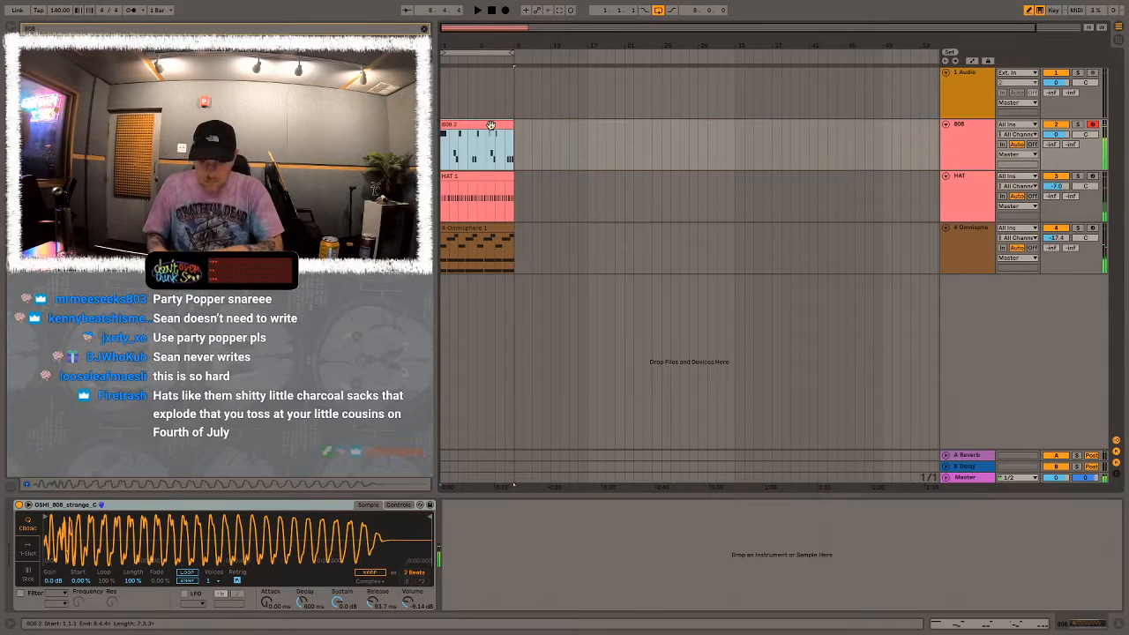
key("b")
left_click(500, 553)
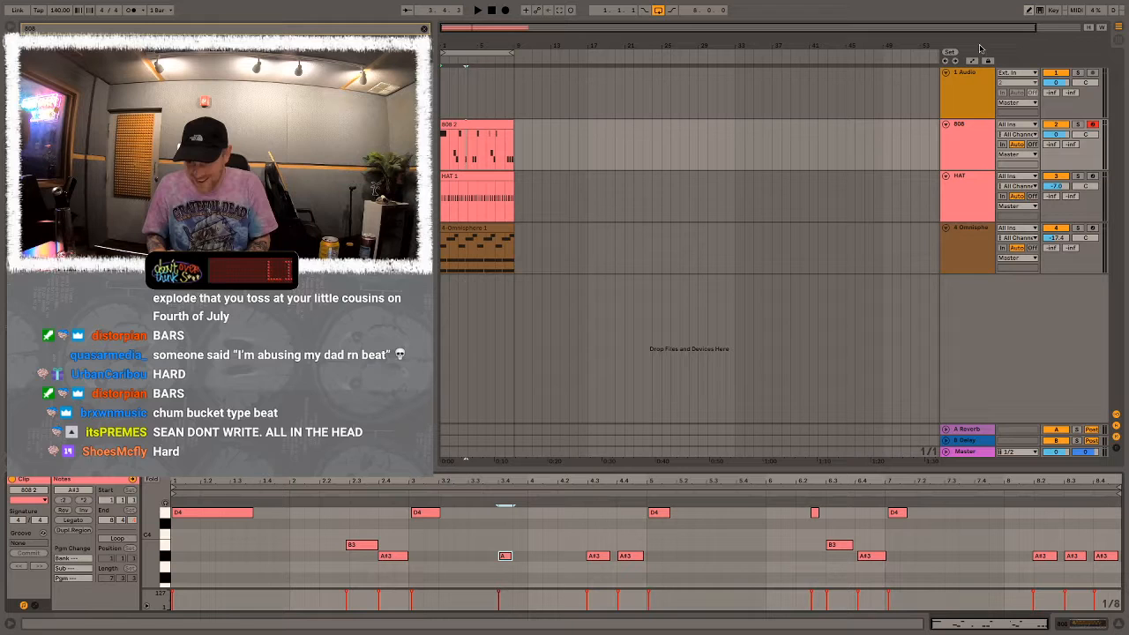
double_click(504, 555)
Quantize all the notes in the 808 clip, comparing the timing with and without quantization
left_click(484, 579)
key("super+a")
key("super+u")
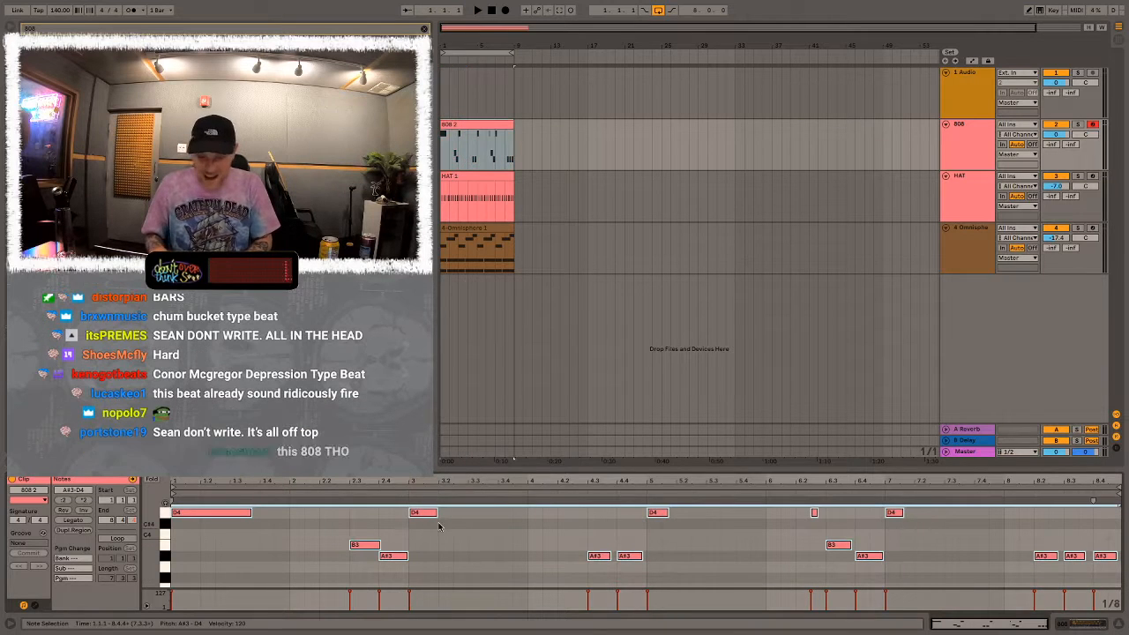
key("super+z")
key("super+shift+z")
key("space")
key("space")
Lengthen all the 808 notes and transpose them down one octave, then play the loop
left_click_drag(434, 514, 496, 514)
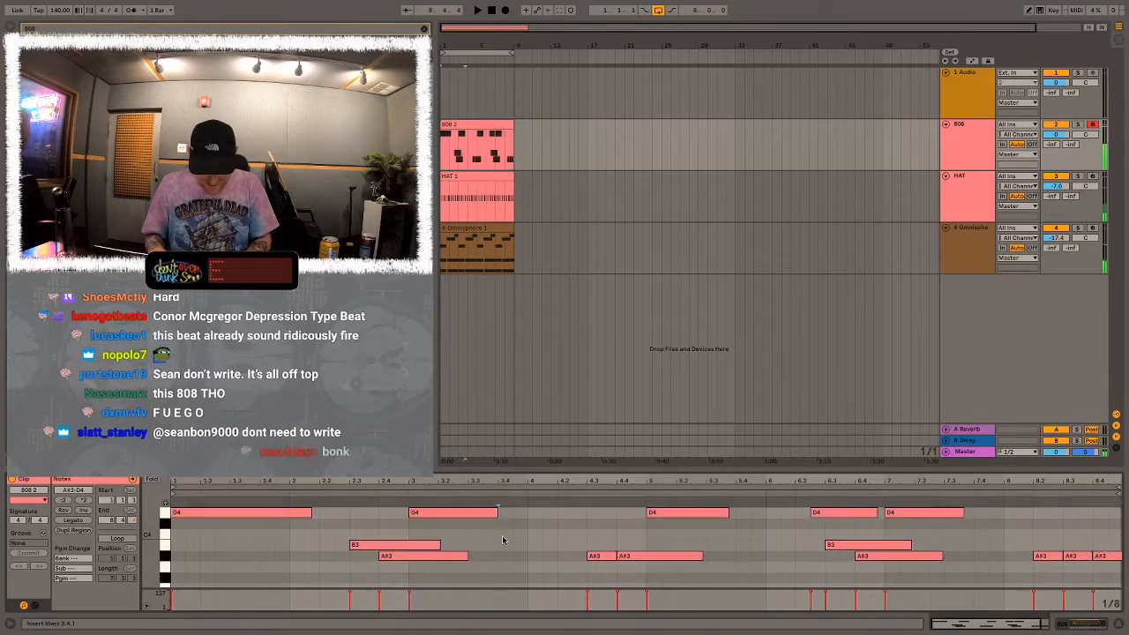
key("shift+Down")
left_click(470, 151)
key("space")
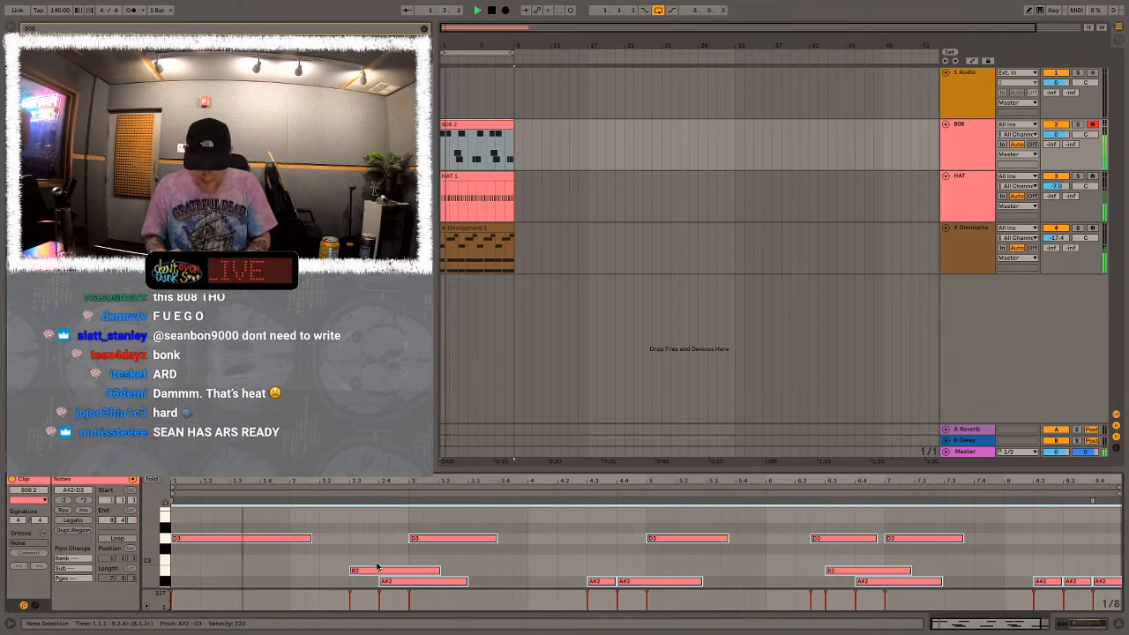
Raise the 808's B2 and A#2 notes at 2.3 and 6.3 by an octave and shorten the D3 note at 6.2.3 to end at 6.3
left_click_drag(339, 562, 494, 586)
key("shift+Up")
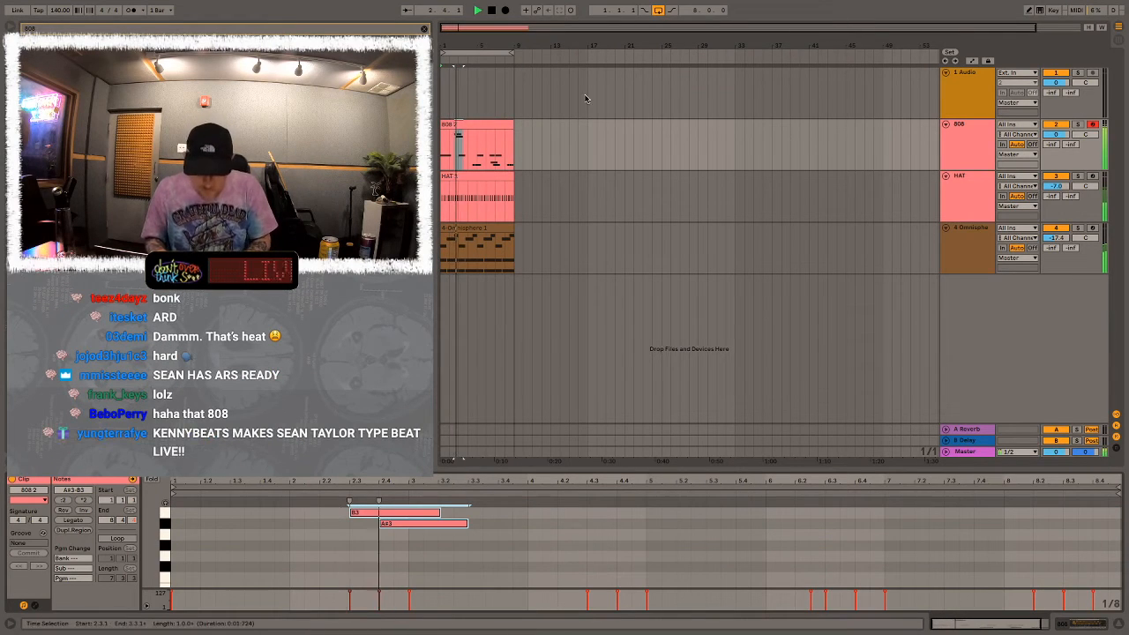
left_click_drag(570, 469, 588, 260)
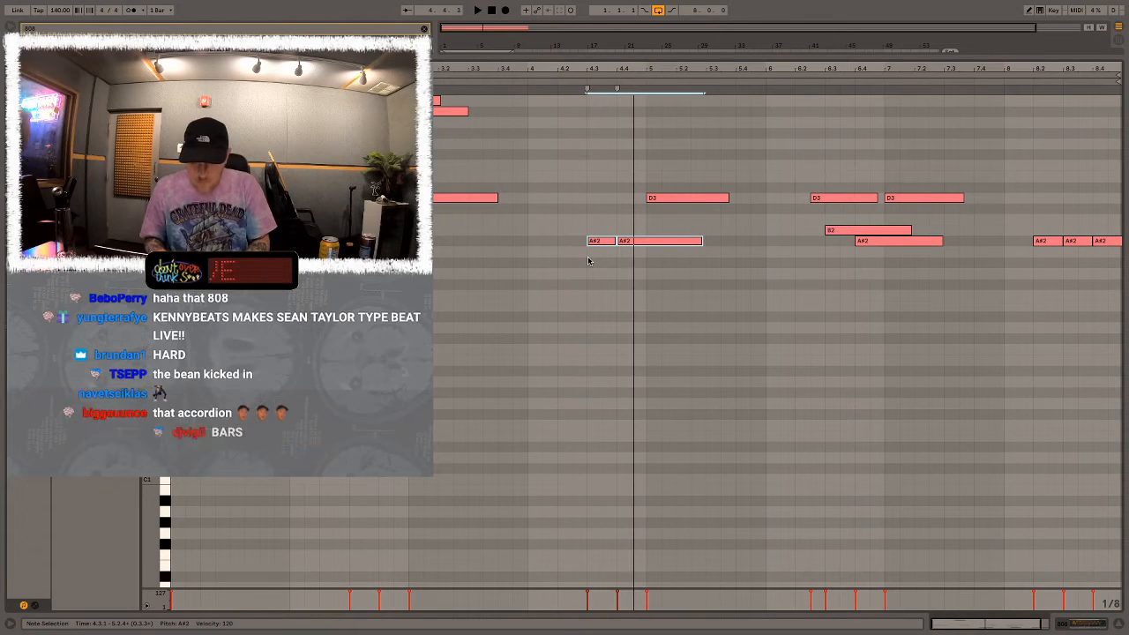
left_click_drag(854, 232, 879, 272)
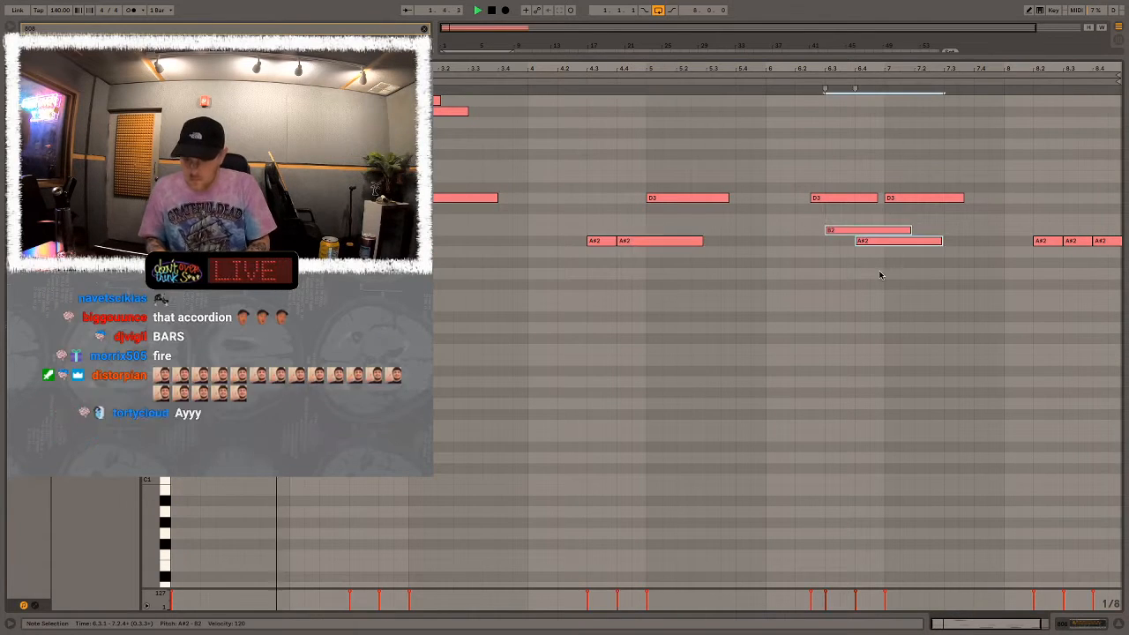
key("shift+Up")
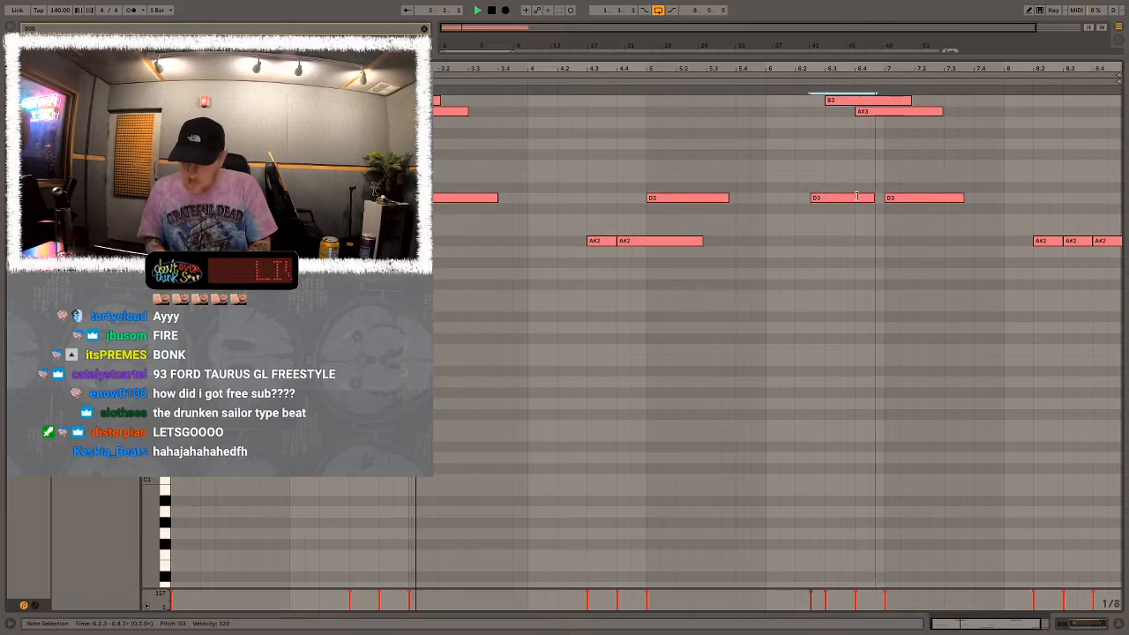
left_click_drag(879, 197, 824, 195)
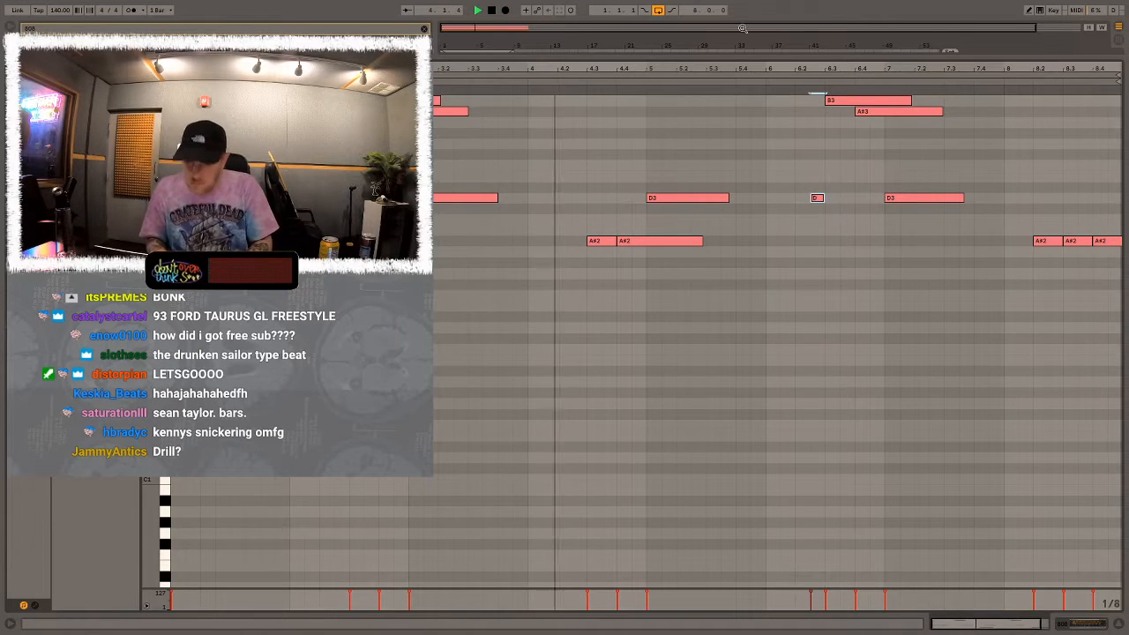
left_click_drag(696, 58, 692, 322)
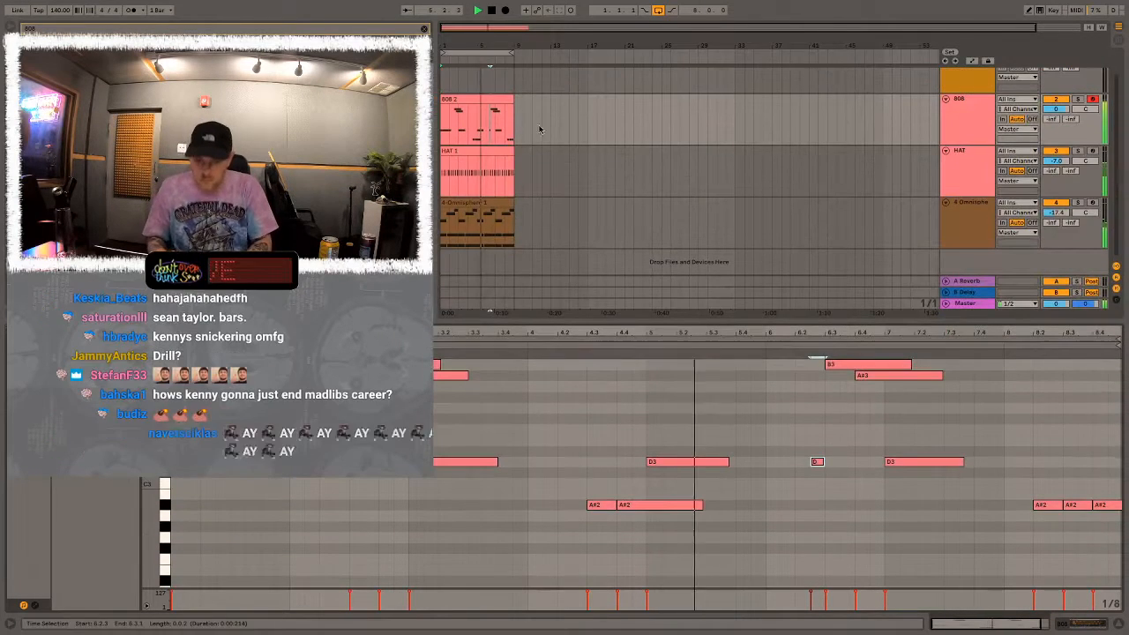
Try duplicating the first four bars of the 808 clip, and consolidate bars 1 to 8 into one clip
left_click_drag(476, 119, 441, 119)
key("ctrl+d")
left_click_drag(515, 121, 440, 121)
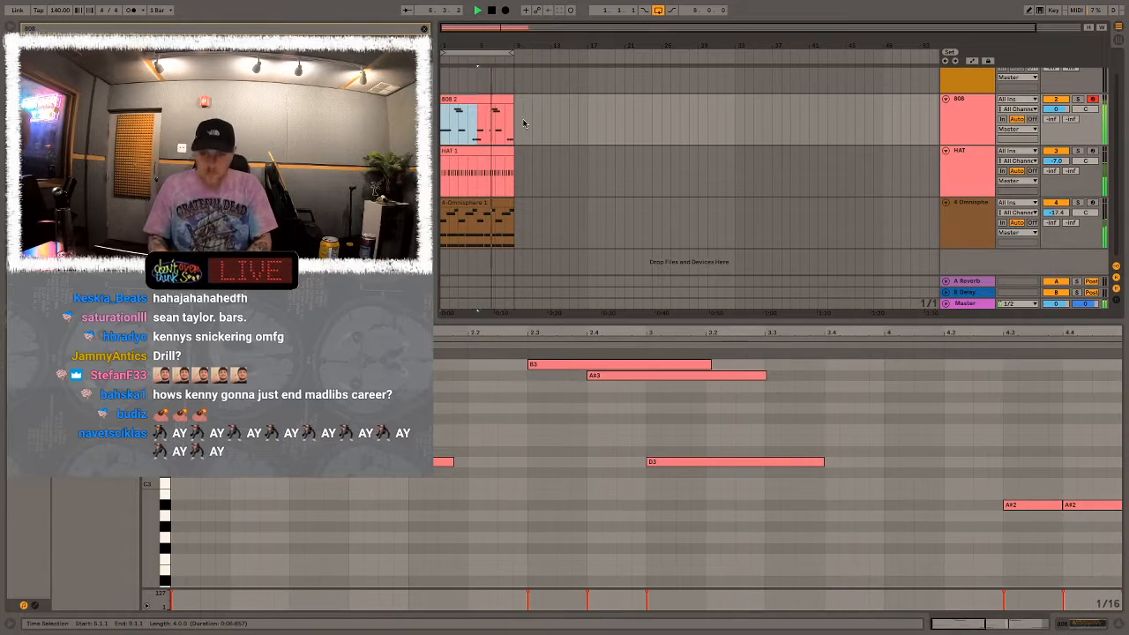
key("ctrl+j")
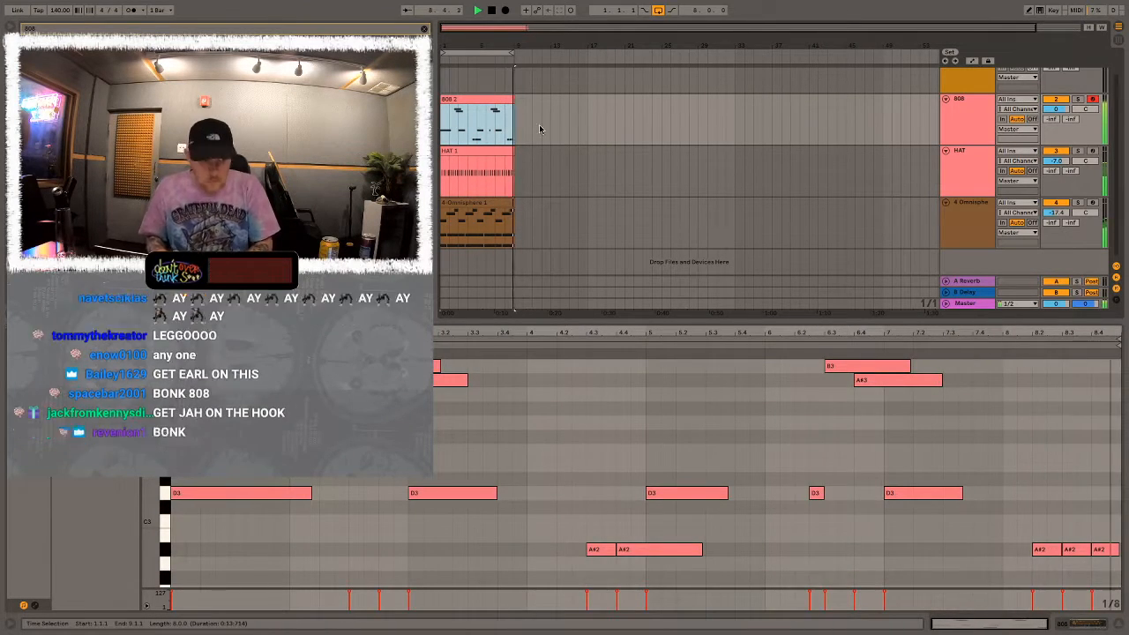
Transpose all the 808 notes up three semitones
left_click(536, 485)
key("space")
key("ctrl+a")
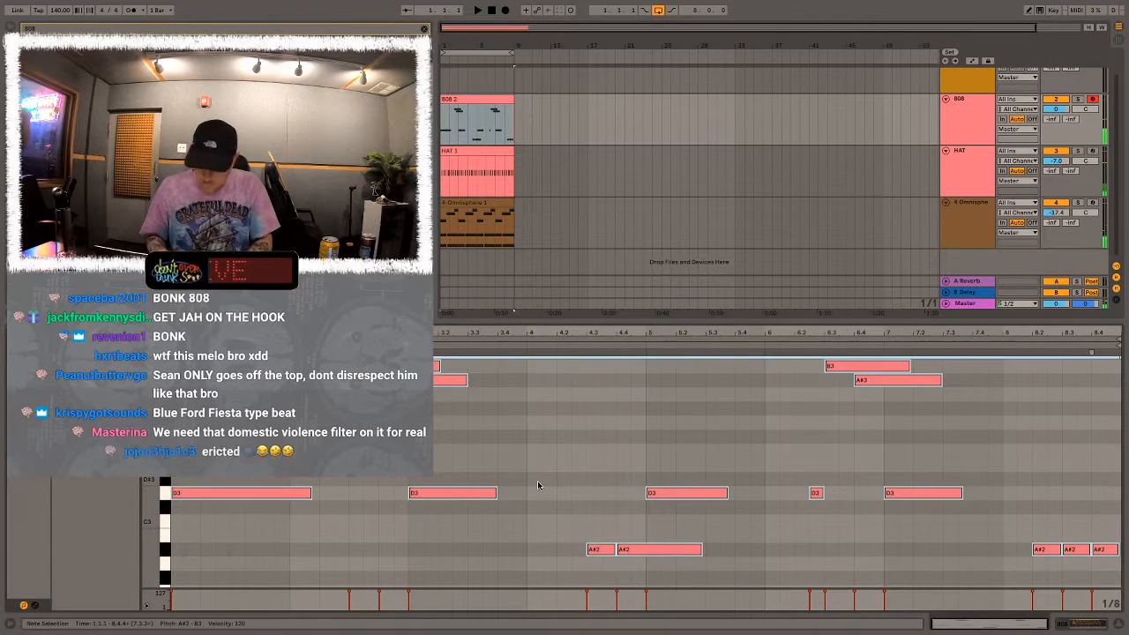
key("Up")
key("Up")
key("Up")
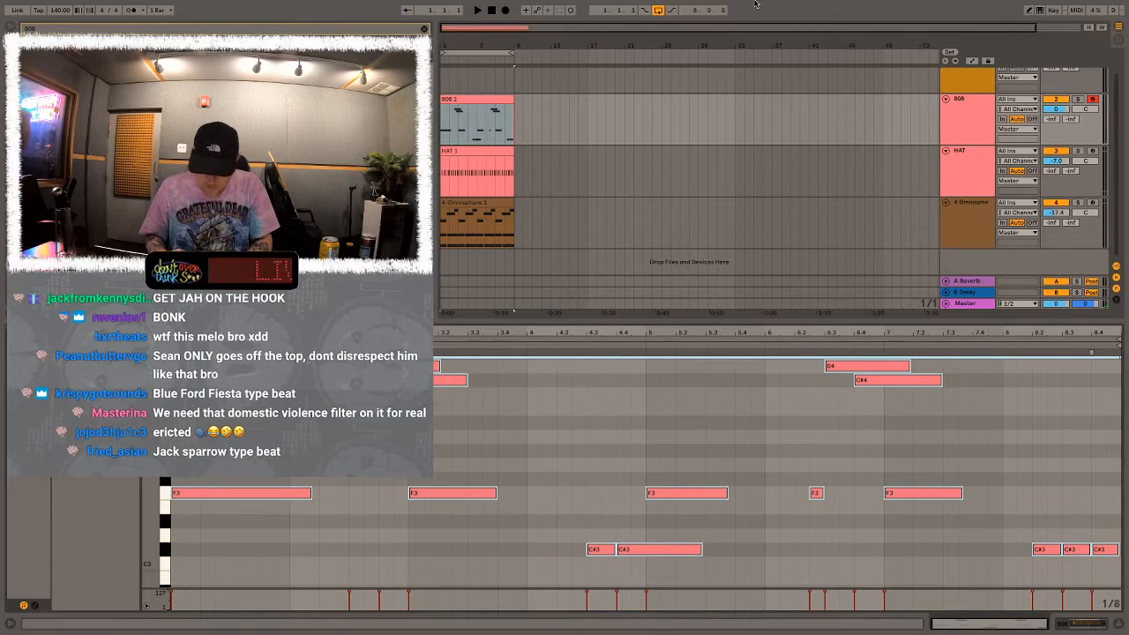
Transpose all the notes in the Omnisphere clip up three semitones
left_click(478, 203)
left_click(503, 544)
key("ctrl+a")
key("Up")
key("Up")
key("Up")
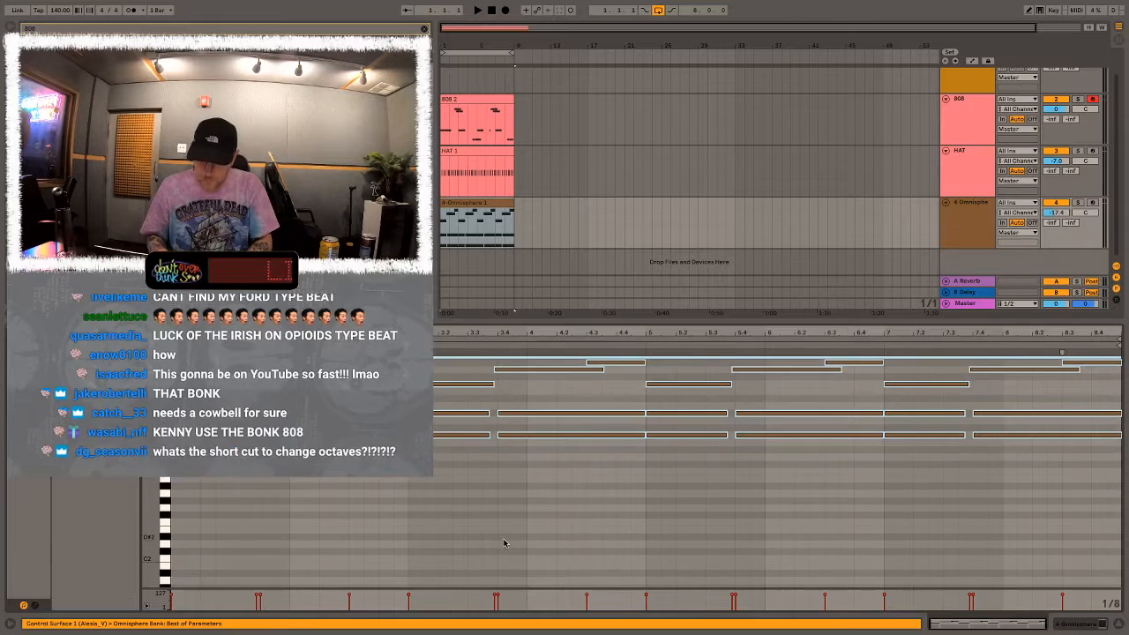
Lower the 808's D4 and C#4 notes in bars 2 and 6 by an octave and check the result in playback
left_click(457, 96)
key("space")
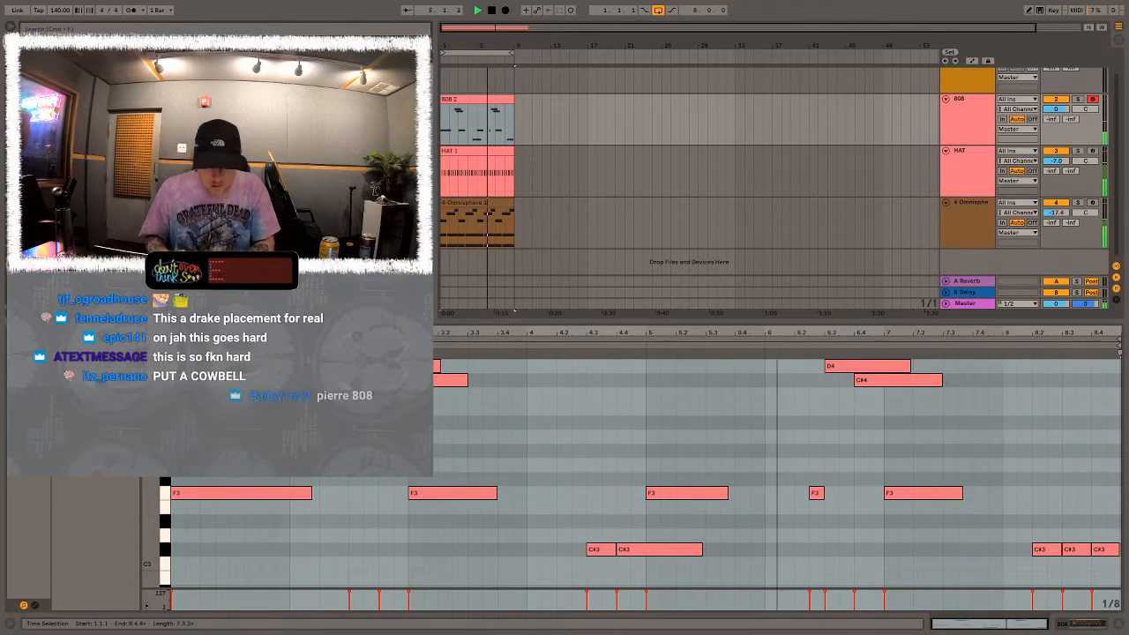
left_click_drag(1050, 396, 339, 364)
key("shift+Down")
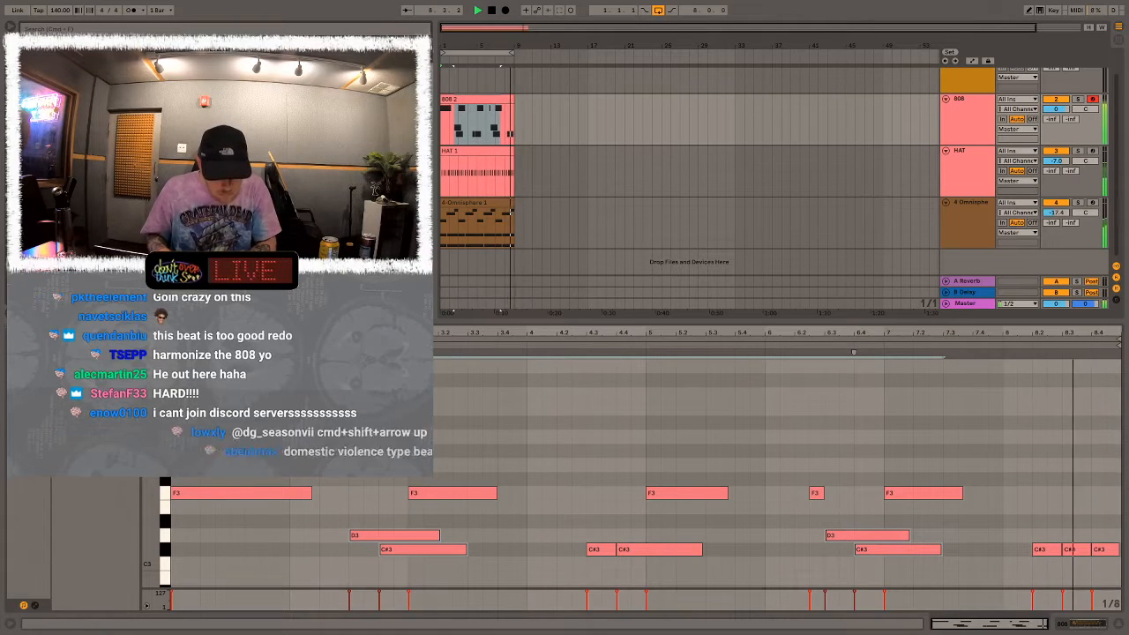
key("space")
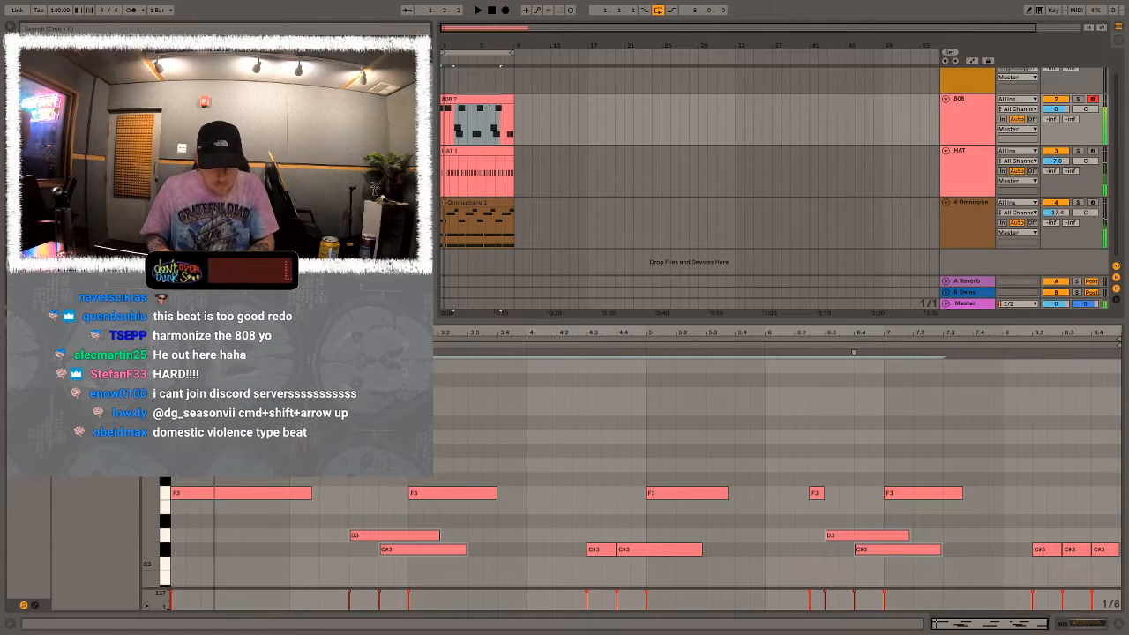
Insert an audio track below the 808 track and place the 01_DR2_Kick sample at 1.1.1
left_click(968, 113)
key("super+t")
left_click_drag(450, 59, 449, 166)
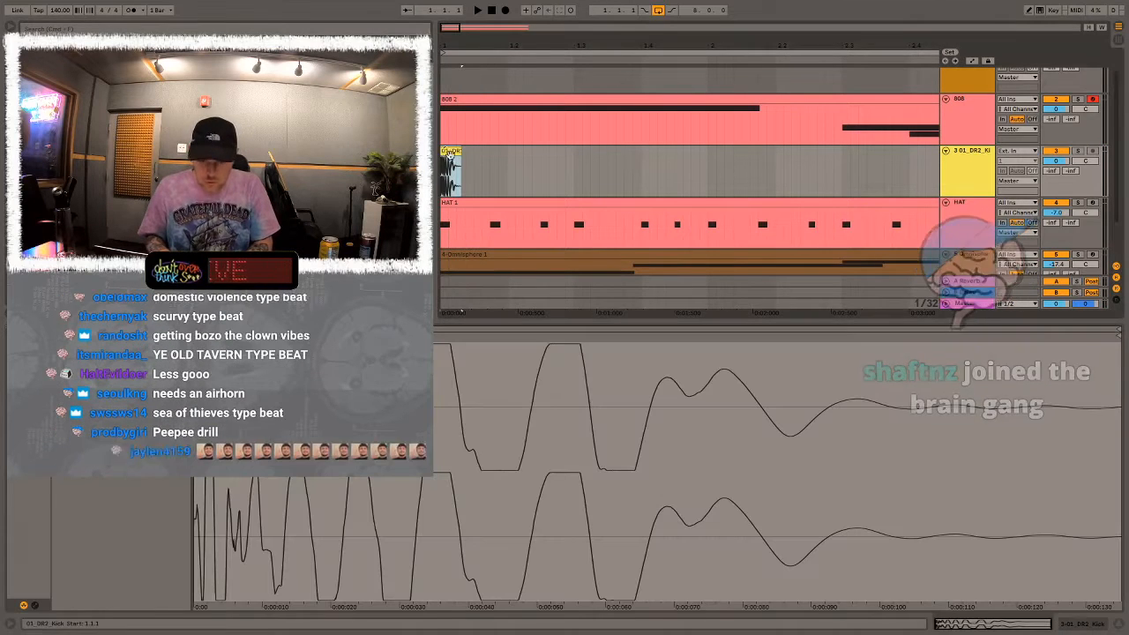
Balance the low end in playback by setting the 808 track's volume to -9.0 dB and the kick track's to -8.5 dB
left_click_drag(1063, 162, 1064, 179)
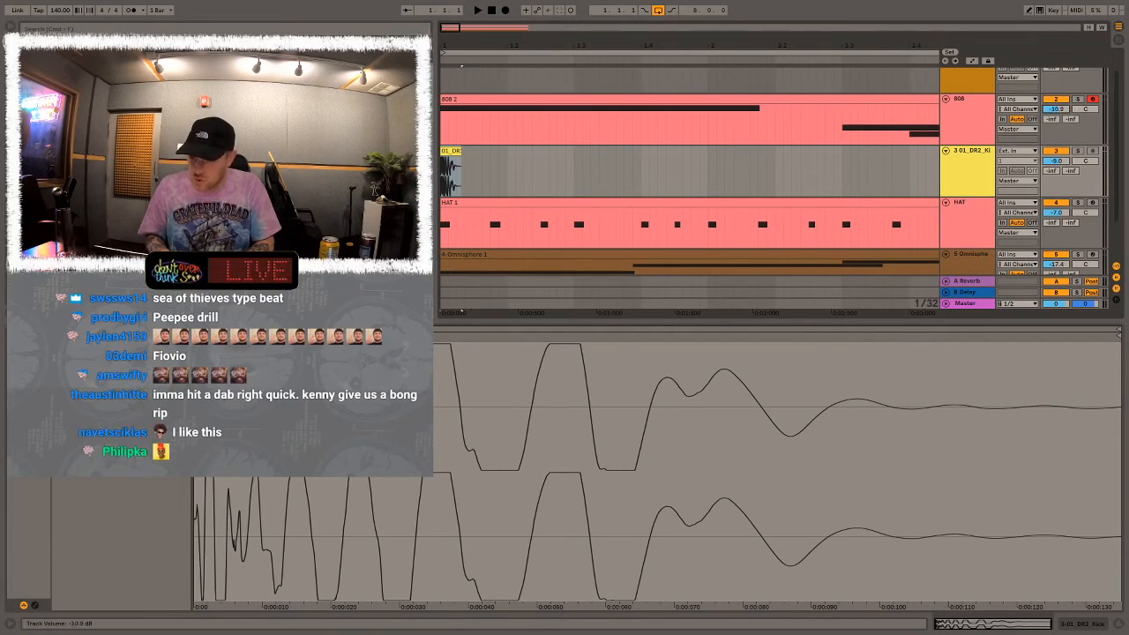
left_click_drag(1057, 110, 1057, 105)
key("space")
key("space")
key("space")
key("space")
key("space")
left_click_drag(1058, 162, 1058, 160)
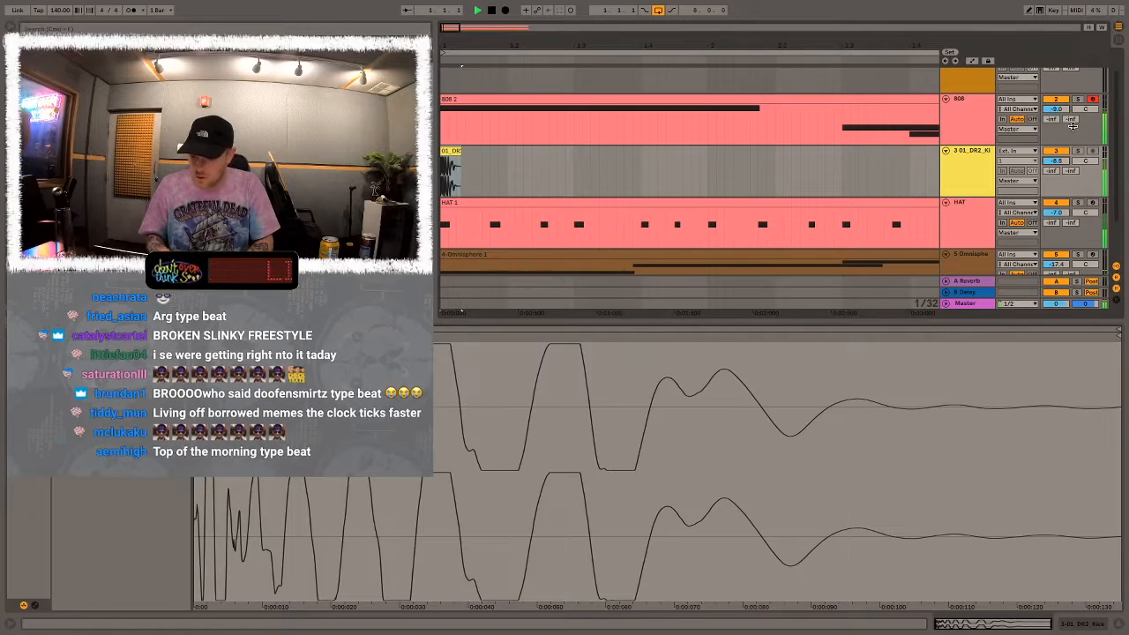
key("XF86AudioRaiseVolume")
key("space")
key("space")
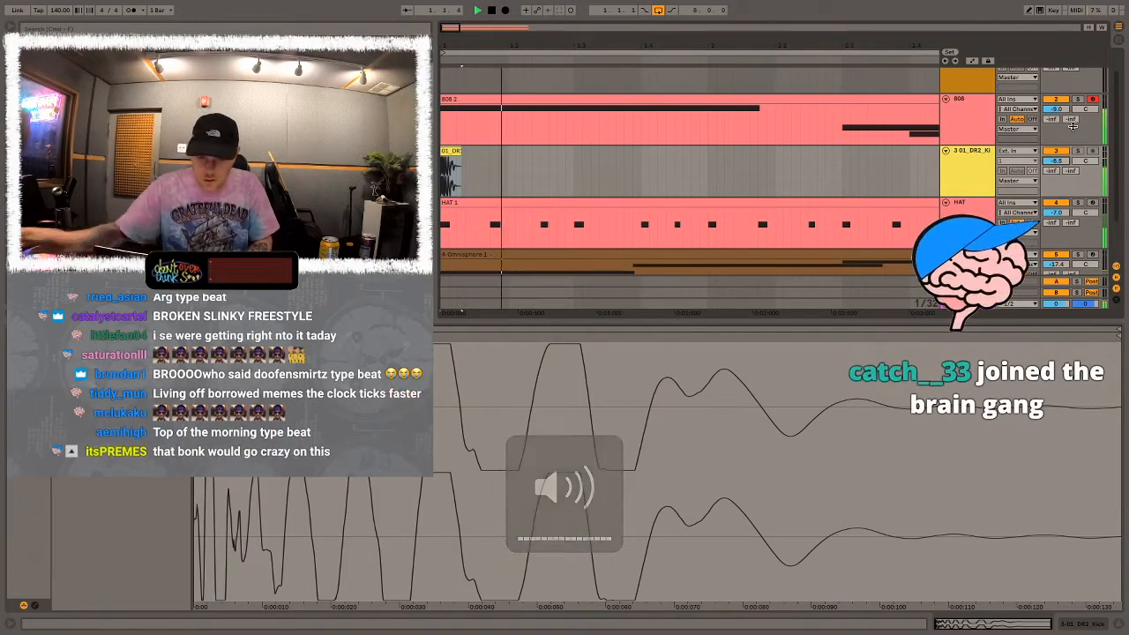
Copy the kick to 2.3.1, 2.4.1 and 3.1.1 to match the 808 notes
left_click(912, 155)
key("super+v")
scroll(911, 150, "right", 3)
key("space")
left_click(792, 179)
key("super+v")
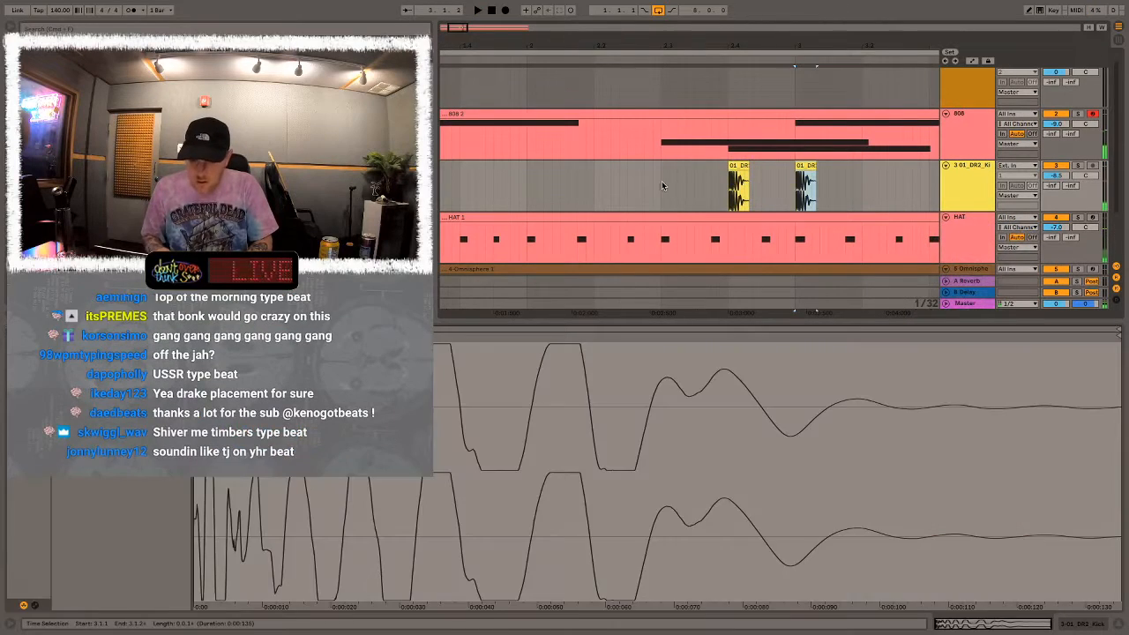
scroll(670, 183, "right", 5)
key("space")
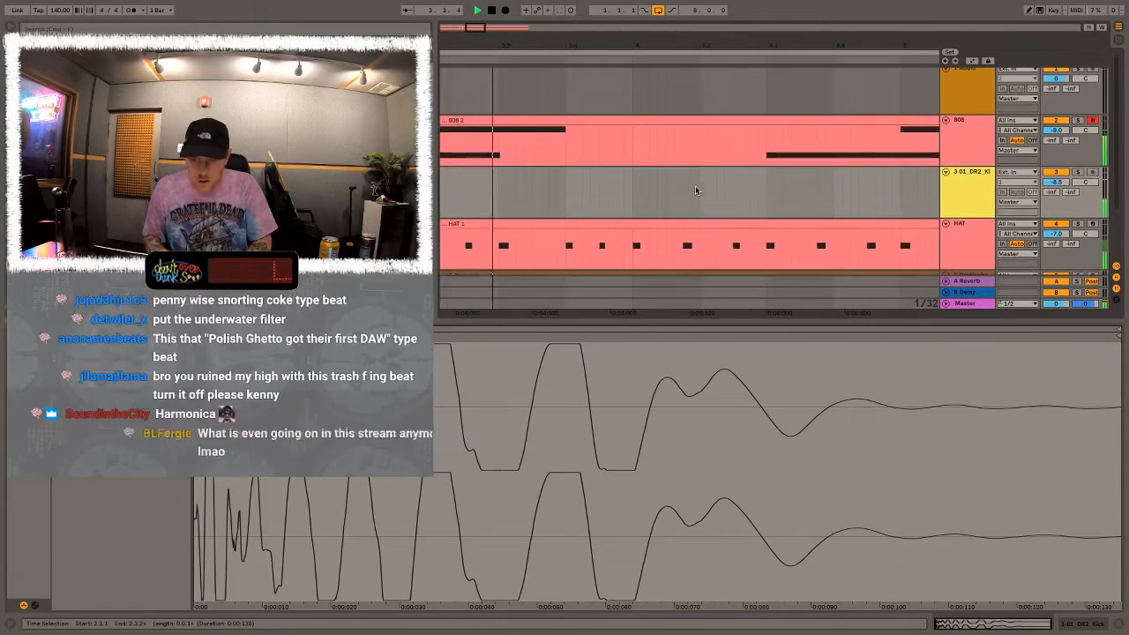
Add kick hits at 4.2.3 and 4.3.1 and audition them
left_click(731, 182)
key("space")
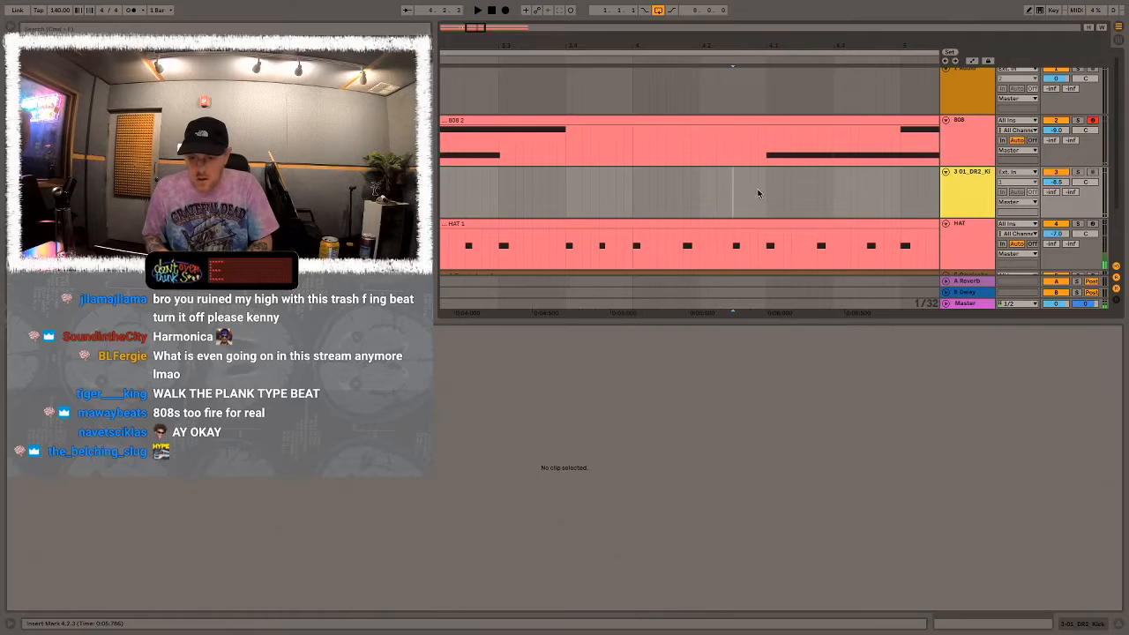
key("super+v")
left_click(767, 191)
key("super+v")
left_click(717, 193)
key("space")
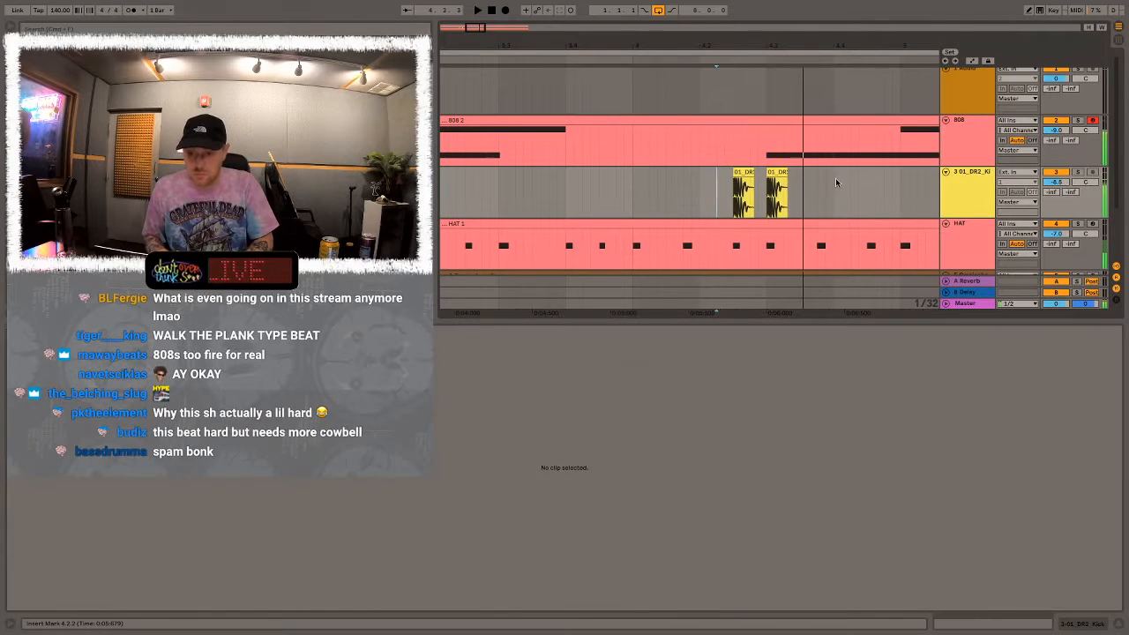
Add kick hits at 4.4.1 and 5.1.1 and audition the bar 4 pattern
left_click(836, 182)
key("space")
key("super+v")
left_click(711, 182)
key("space")
scroll(907, 182, "right", 5)
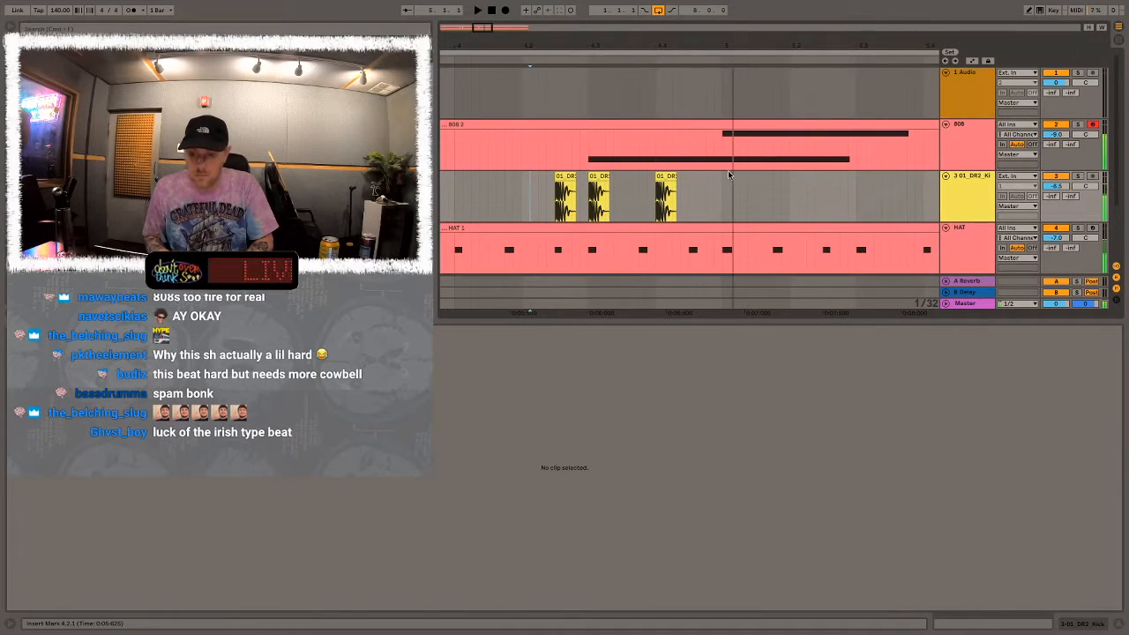
left_click(718, 183)
key("super+v")
key("super+z")
left_click(723, 188)
key("super+v")
left_click(506, 196)
key("space")
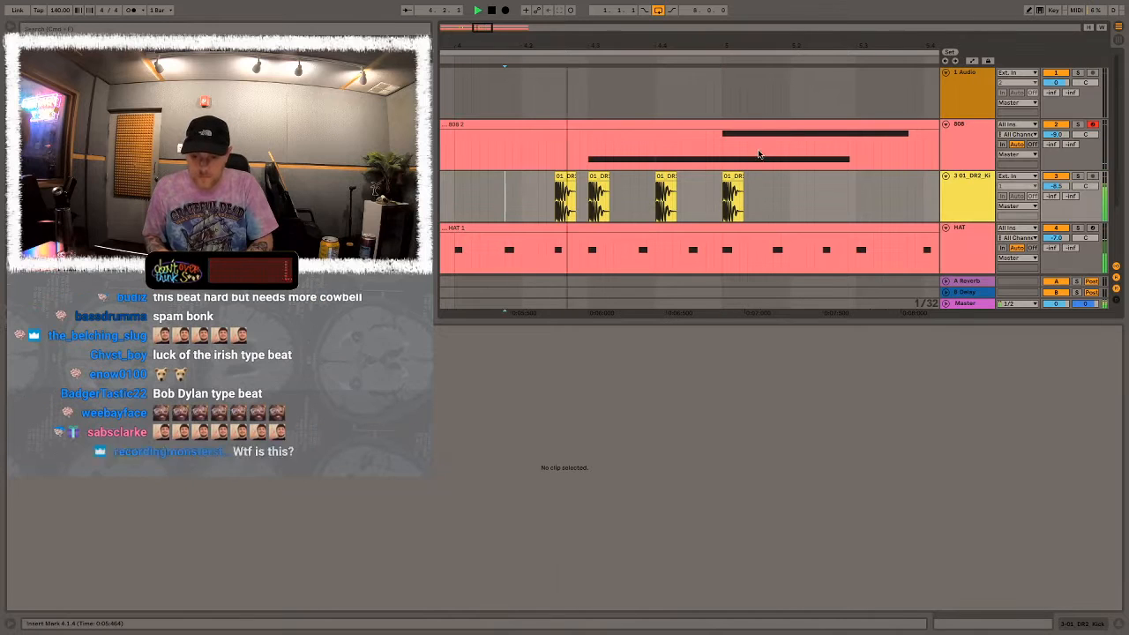
key("space")
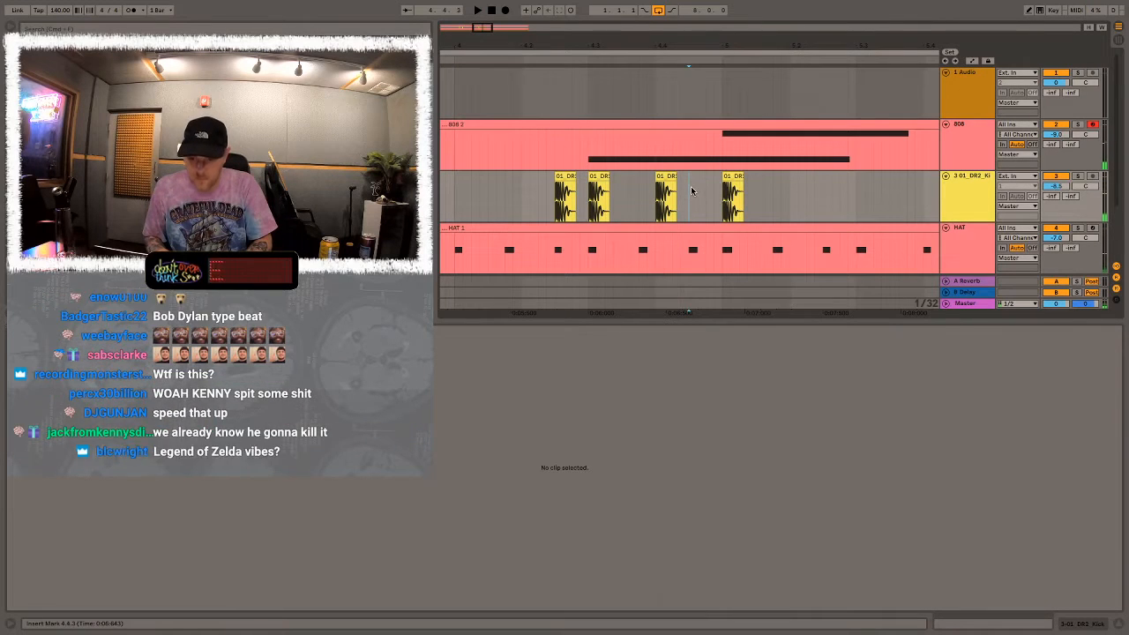
Add a kick at 4.4.3, split off the 808 section from 4.4.3 to 5.1.1, and raise its C#3 note by an octave
left_click_drag(691, 191, 653, 157)
key("super+d")
double_click(707, 125)
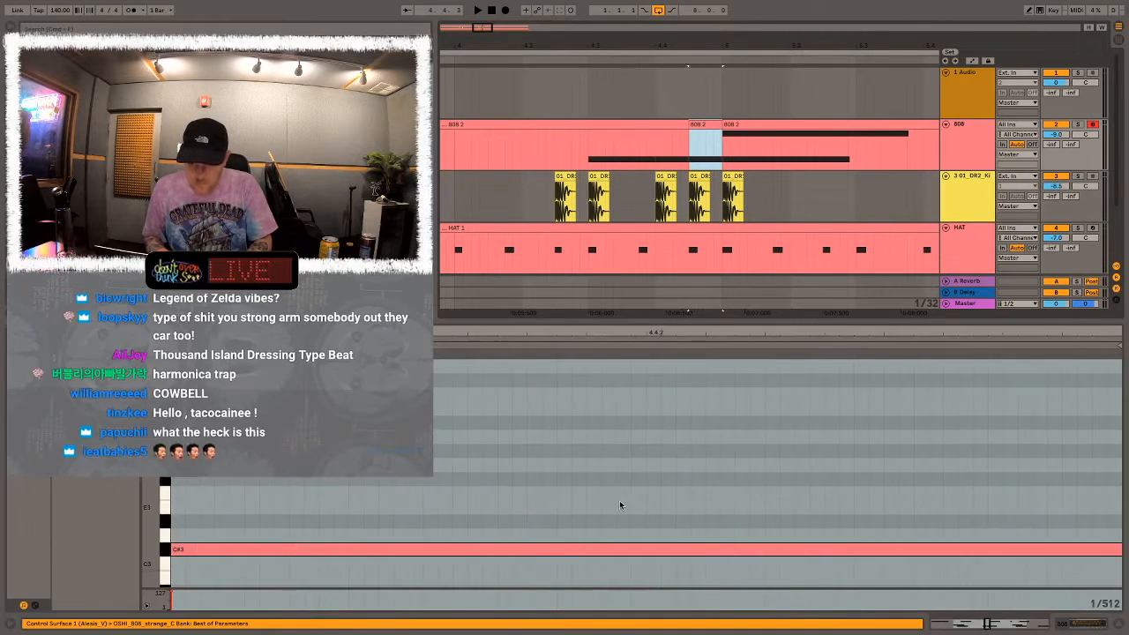
left_click_drag(621, 502, 657, 600)
key("shift+Up")
key("space")
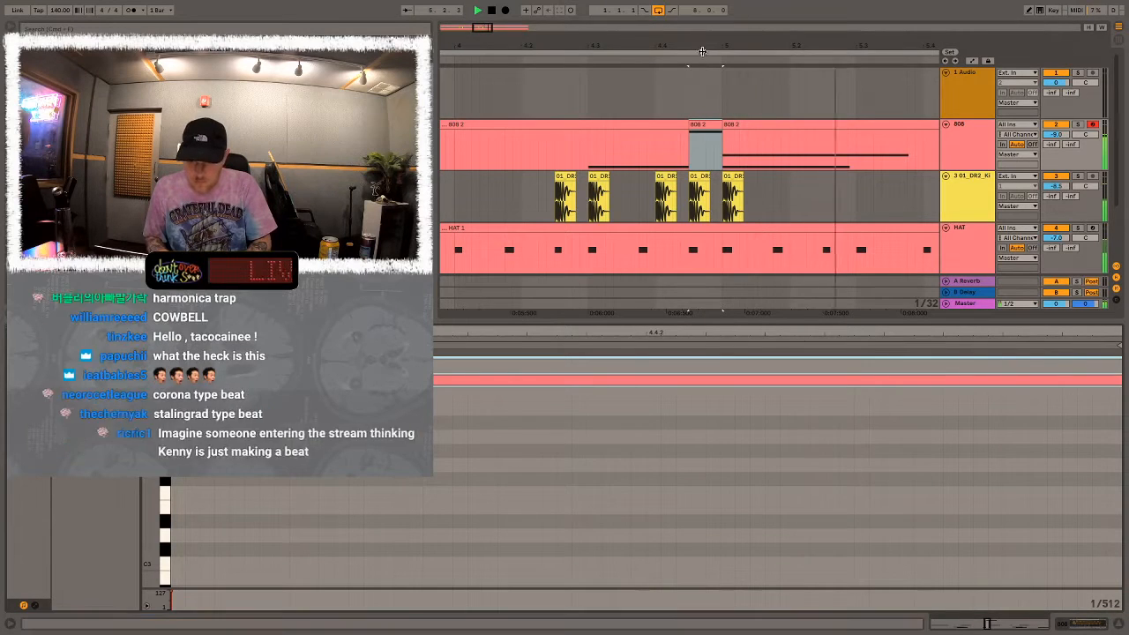
Add kick hits at 6.2.3, 6.3.1, 6.4.1 and 7.1.1 on the kick track
left_click_drag(701, 48, 555, 118)
left_click(523, 177)
key("space")
left_click(566, 212)
key("super+v")
left_click(584, 196)
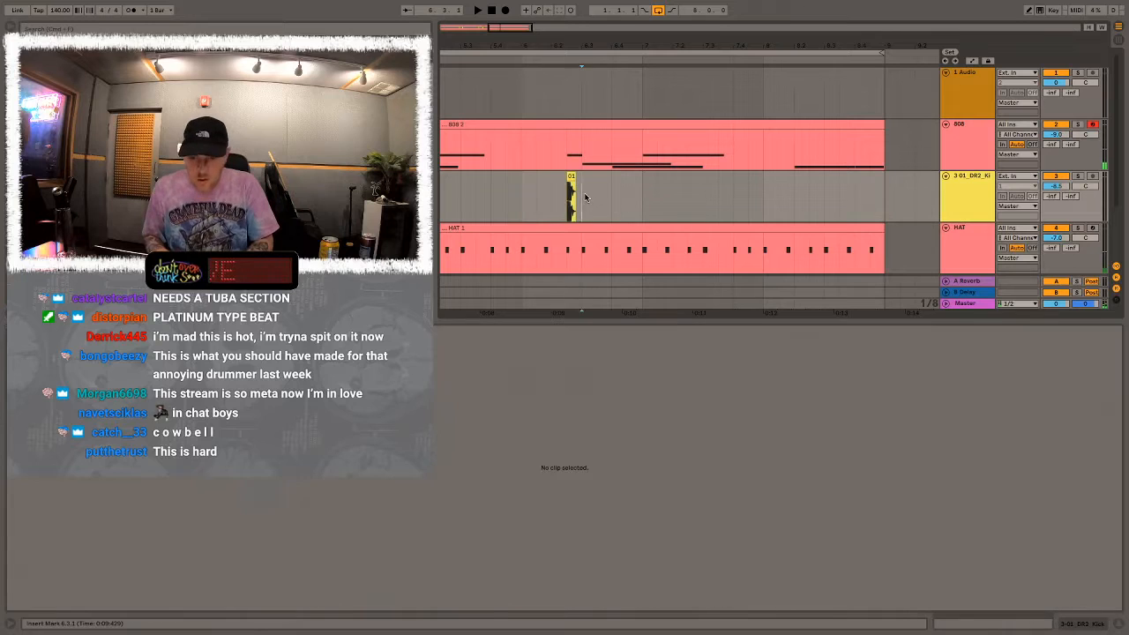
key("super+v")
left_click(613, 196)
key("super+v")
left_click(644, 196)
key("super+v")
Add kick hits at 8.1.3, 8.2.1, 8.3.1 and 8.4.1, and play the loop
left_click(796, 184)
key("super+v")
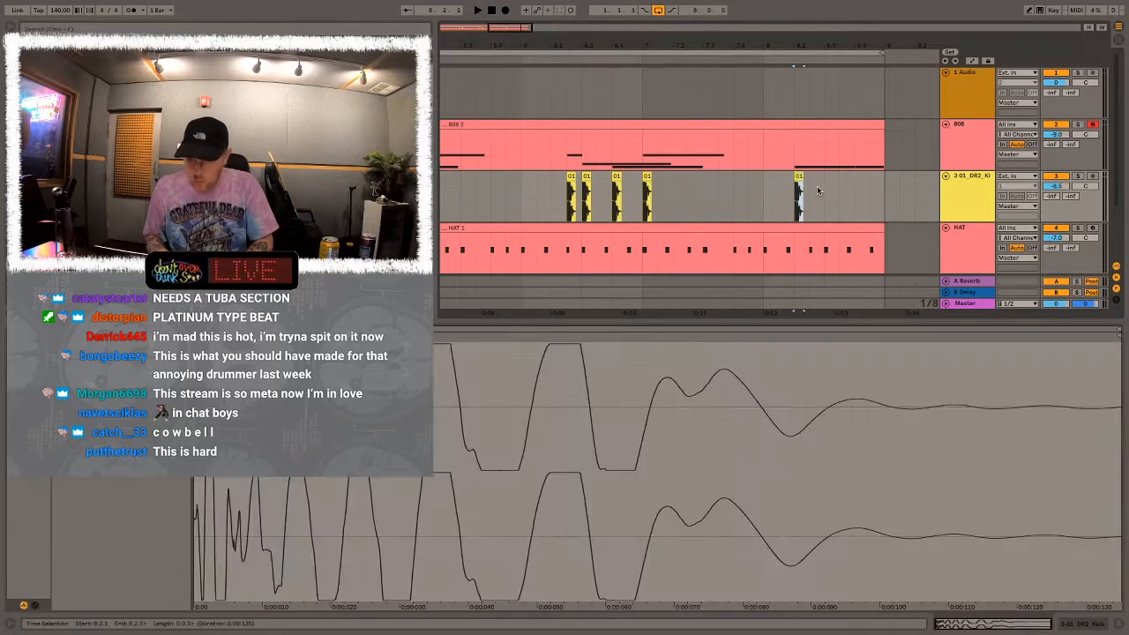
left_click(827, 192)
key("super+v")
key("super+z")
left_click(859, 183)
key("super+v")
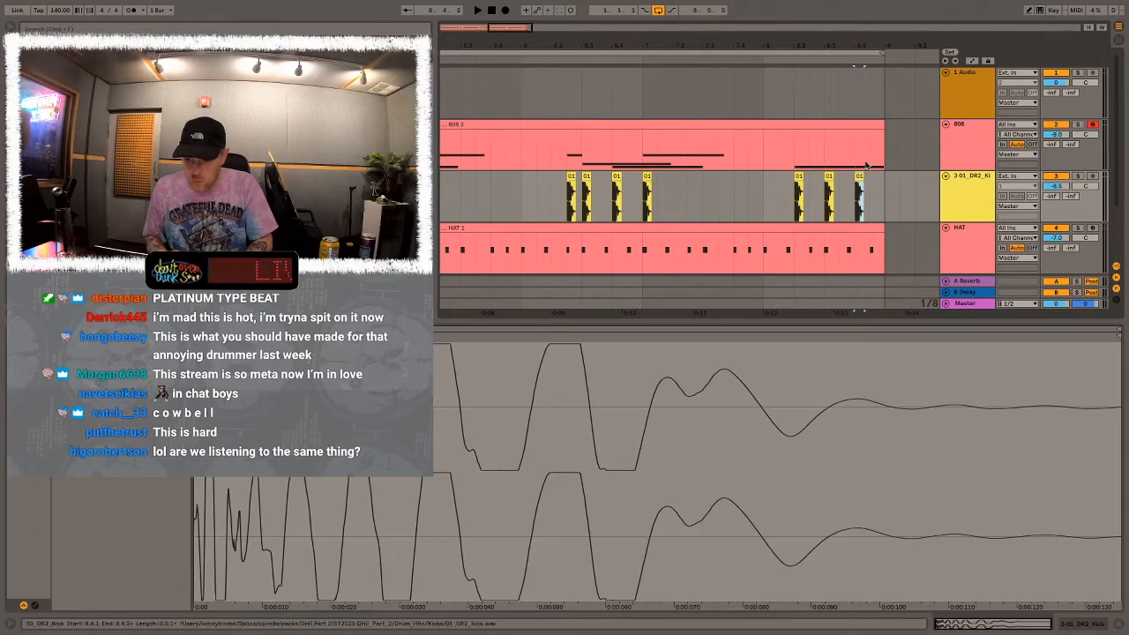
left_click(782, 192)
key("super+v")
key("space")
left_click_drag(773, 45, 501, 44)
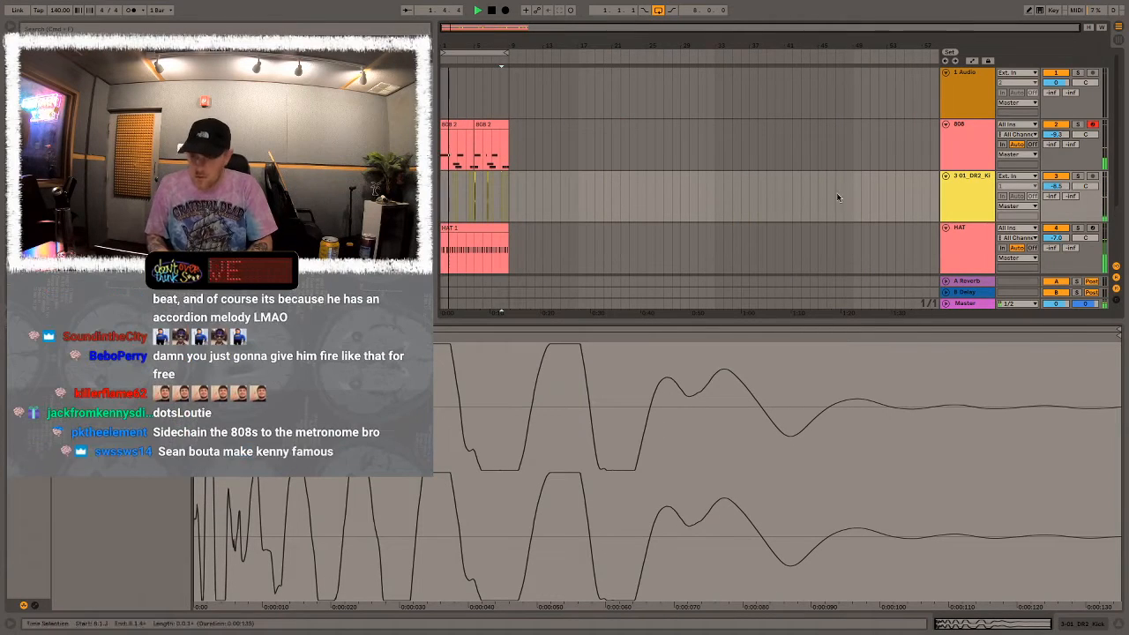
Collapse the 808, kick and HAT tracks and insert a new audio track below the Omnisphere track
left_click(945, 124)
left_click(946, 135)
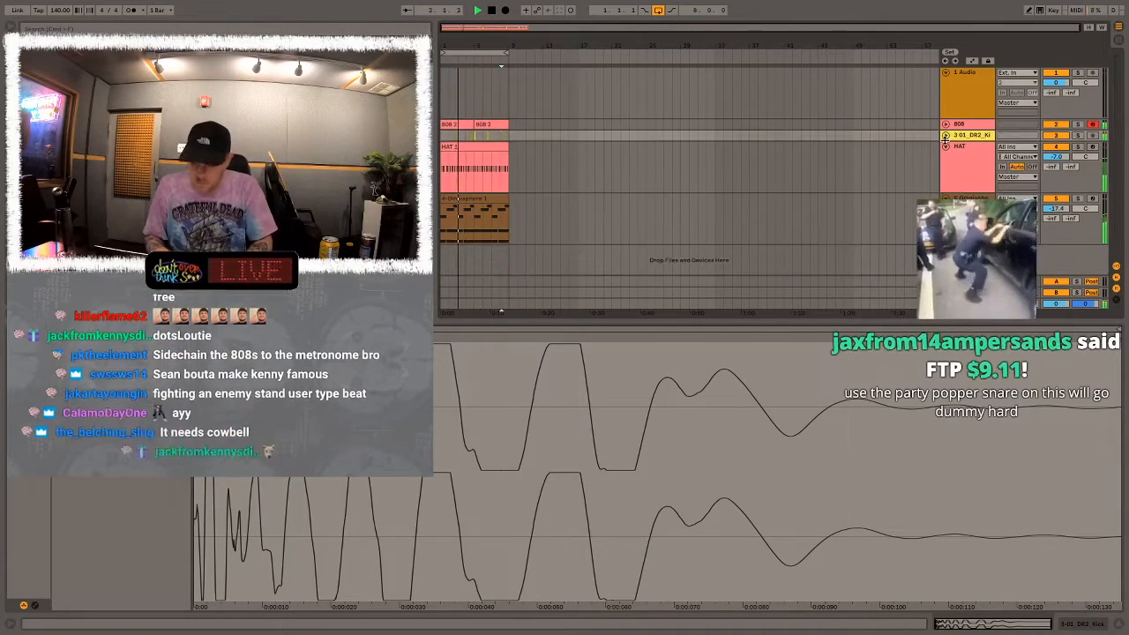
left_click(946, 144)
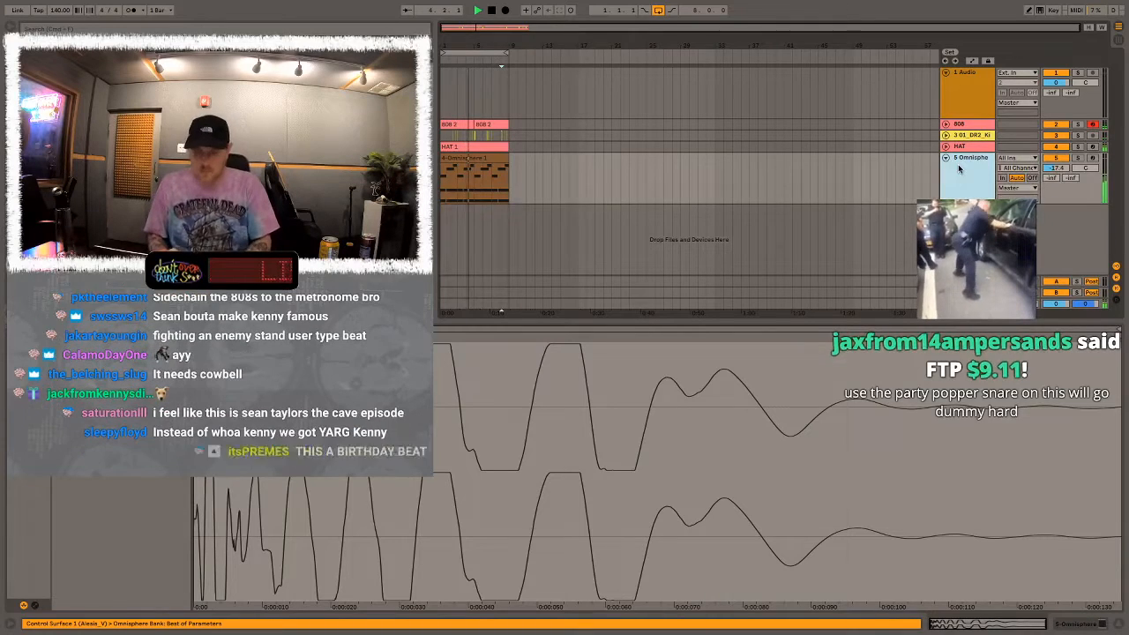
left_click(945, 145)
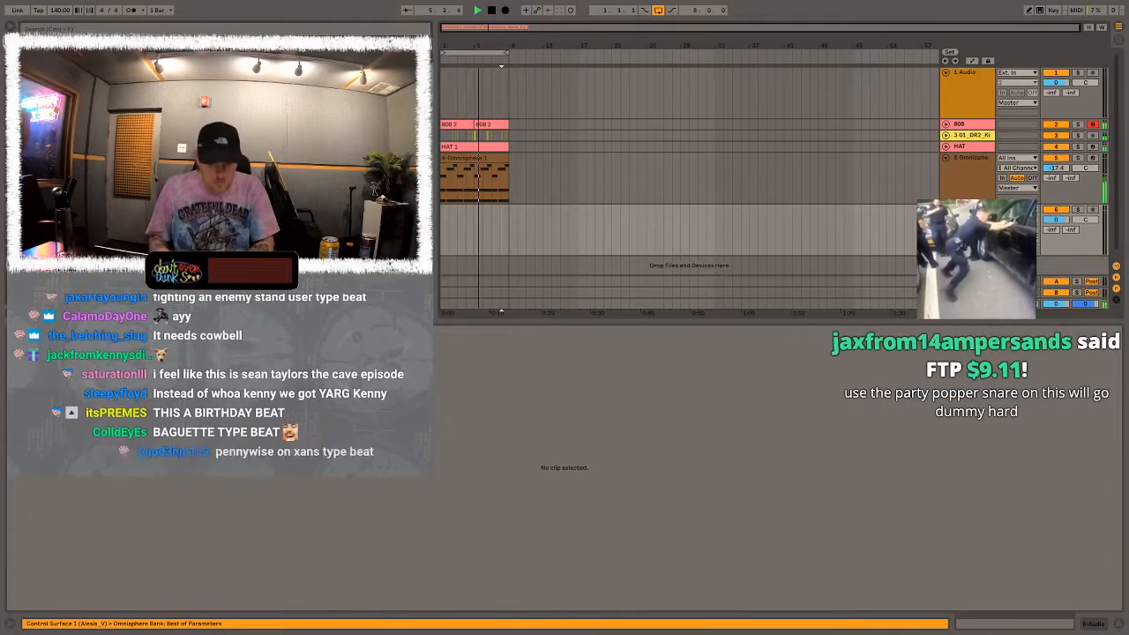
Place the 05_DR2 snare sample at 1.3.1 on the new audio track and set the track's volume to -8.9 dB
left_click_drag(443, 45, 443, 132)
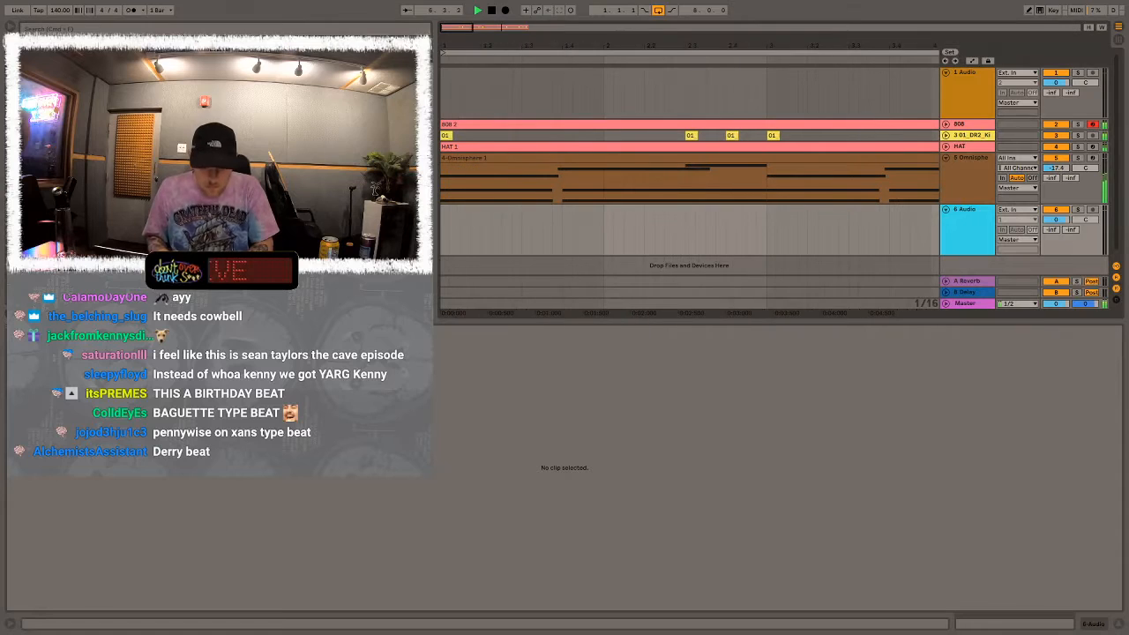
left_click_drag(264, 247, 527, 237)
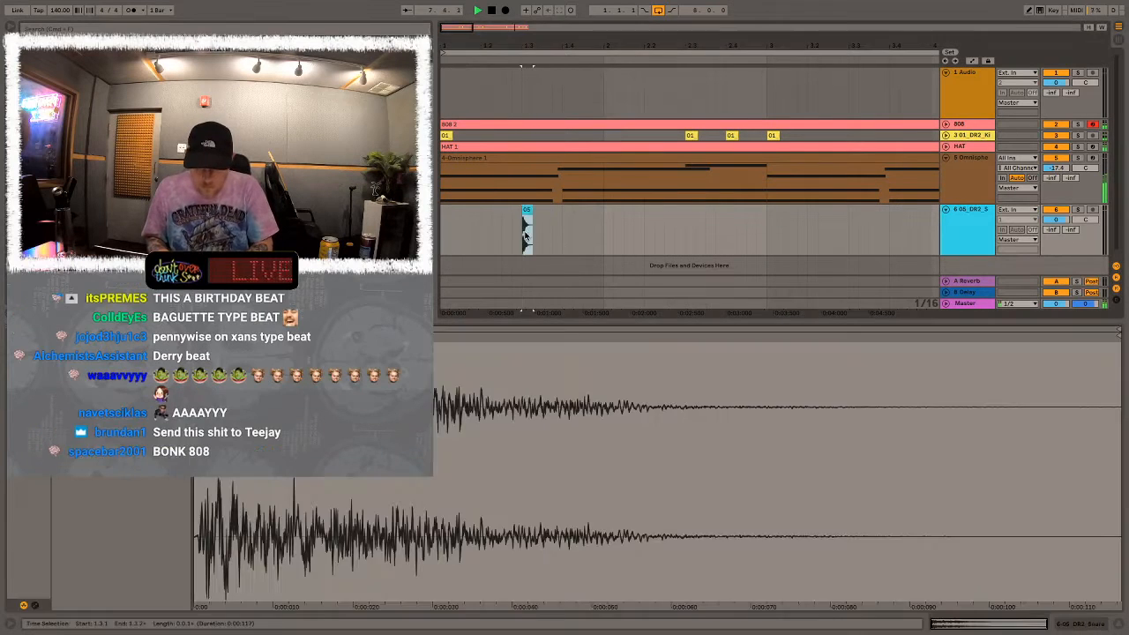
left_click(512, 234)
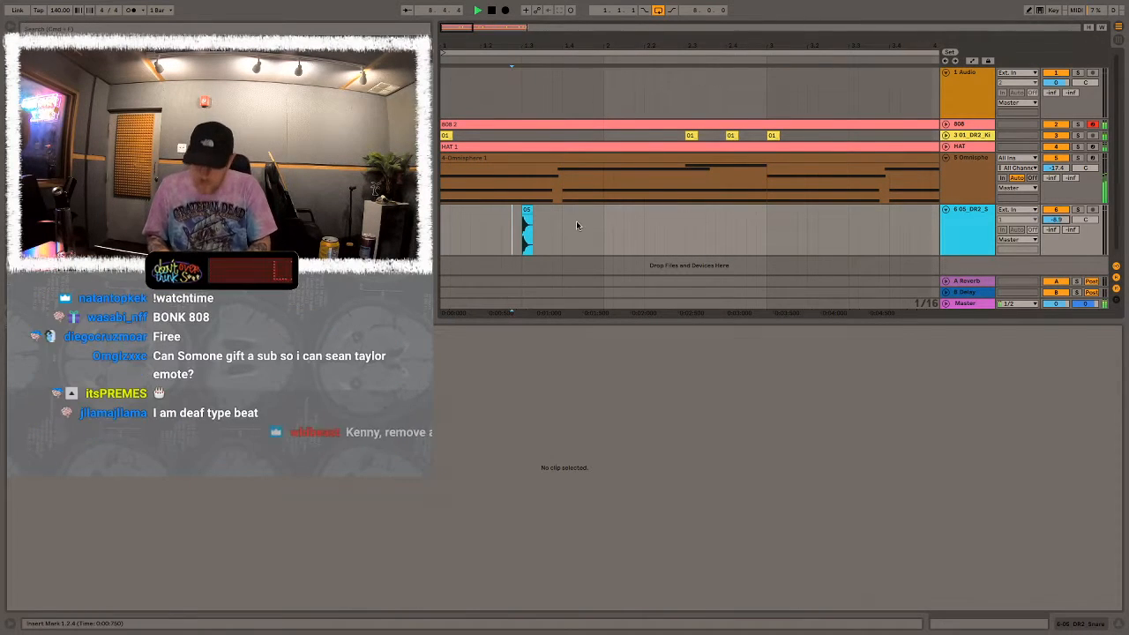
Replace the 05_DR2 snare with the 07_DR2 snare at 1.3.1 and audition it from the start
left_click_drag(607, 220, 442, 226)
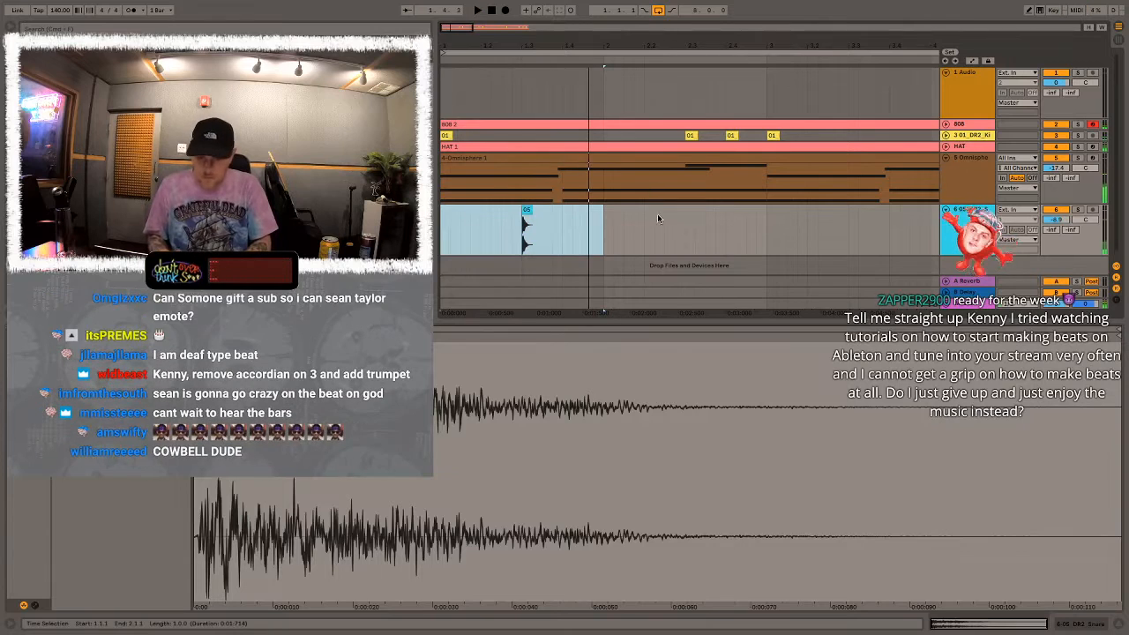
key("Delete")
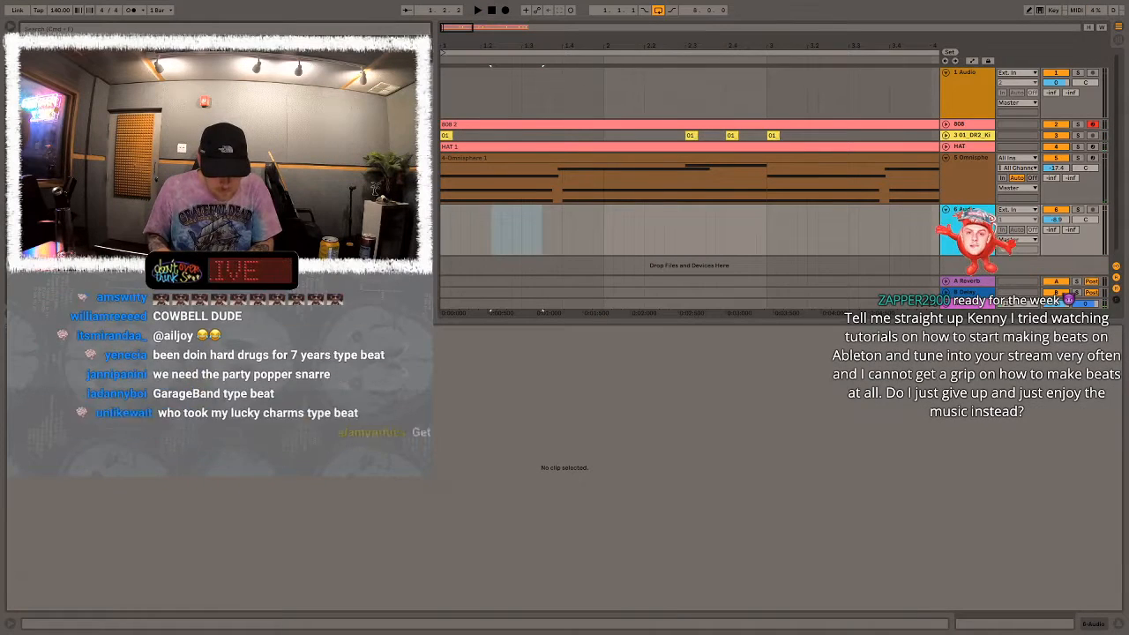
mouse_move(529, 226)
left_mouse_down()
mouse_move(539, 224)
mouse_move(524, 210)
left_mouse_up()
left_click(447, 224)
key("space")
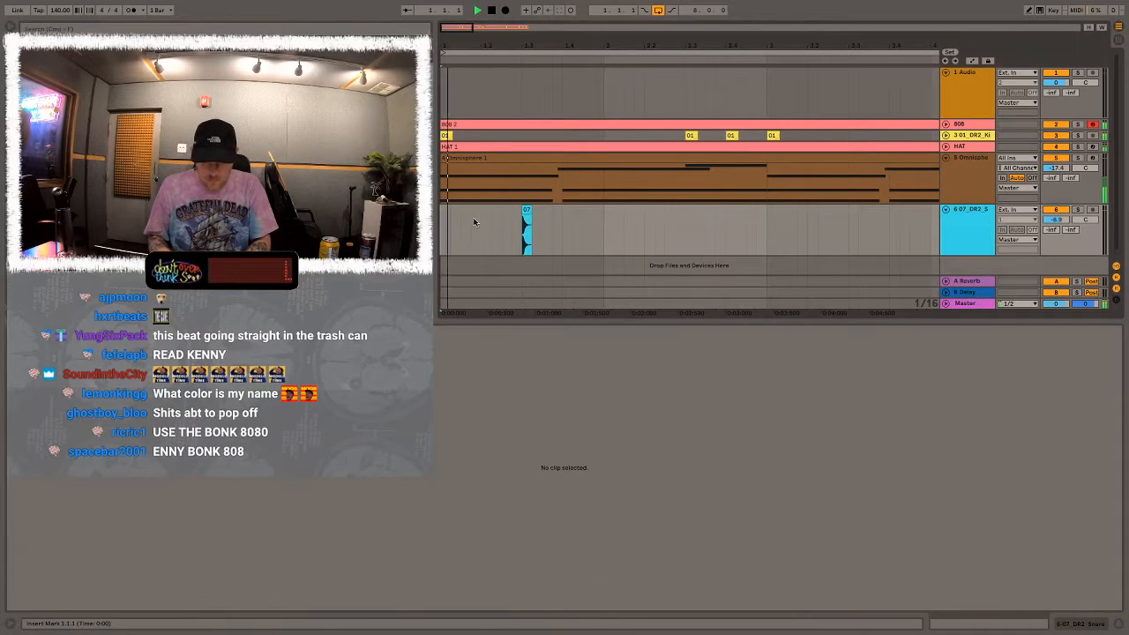
Move the 07_DR2 snare hit to 1.1.4, trying it at 1.1.3 first, and play from the start
key("space")
left_click(526, 210)
key("Delete")
left_click(463, 227)
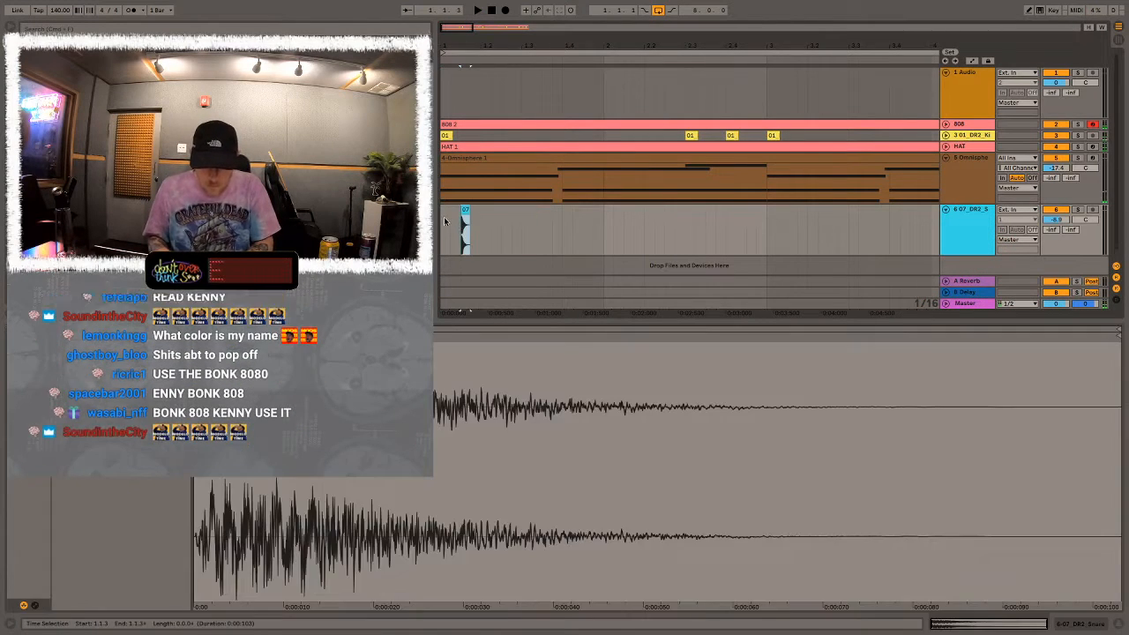
key("space")
left_click(473, 225)
key("super+v")
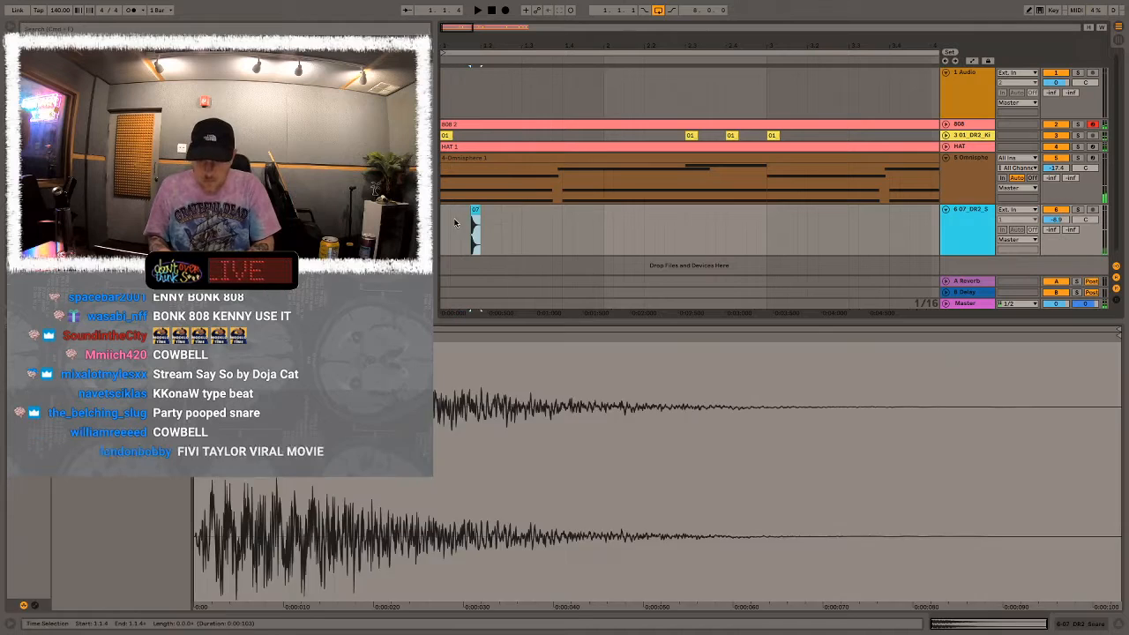
left_click(450, 221)
left_click(445, 219)
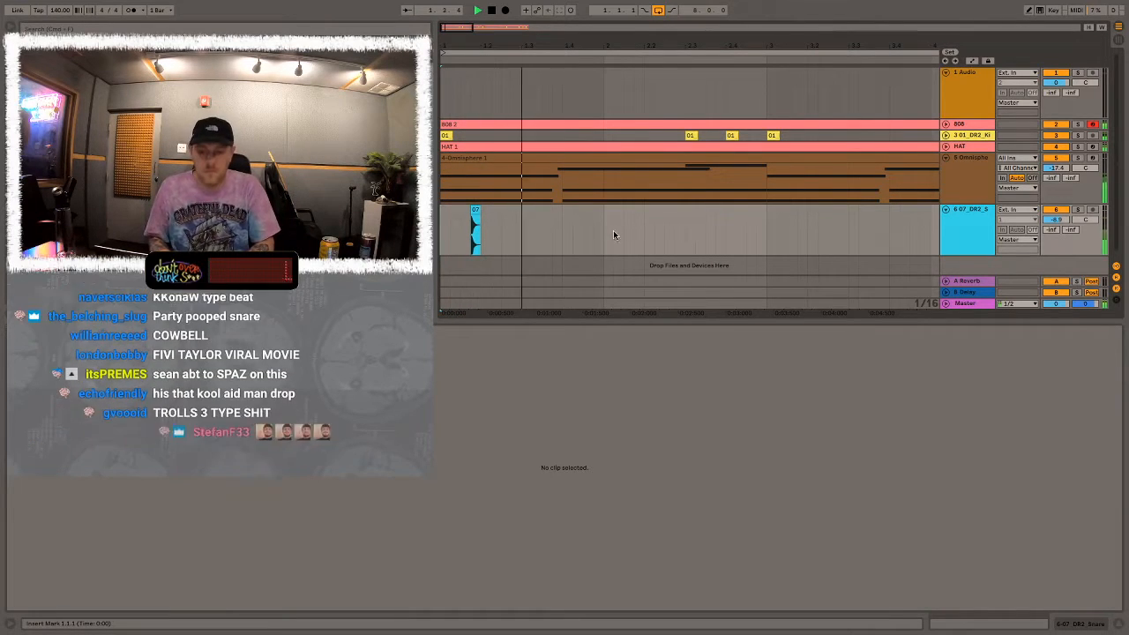
Add snare hits at 2.2.3, 2.3.3 and 2.4.4, auditioning bar 2 along the way
key("space")
left_click(666, 231)
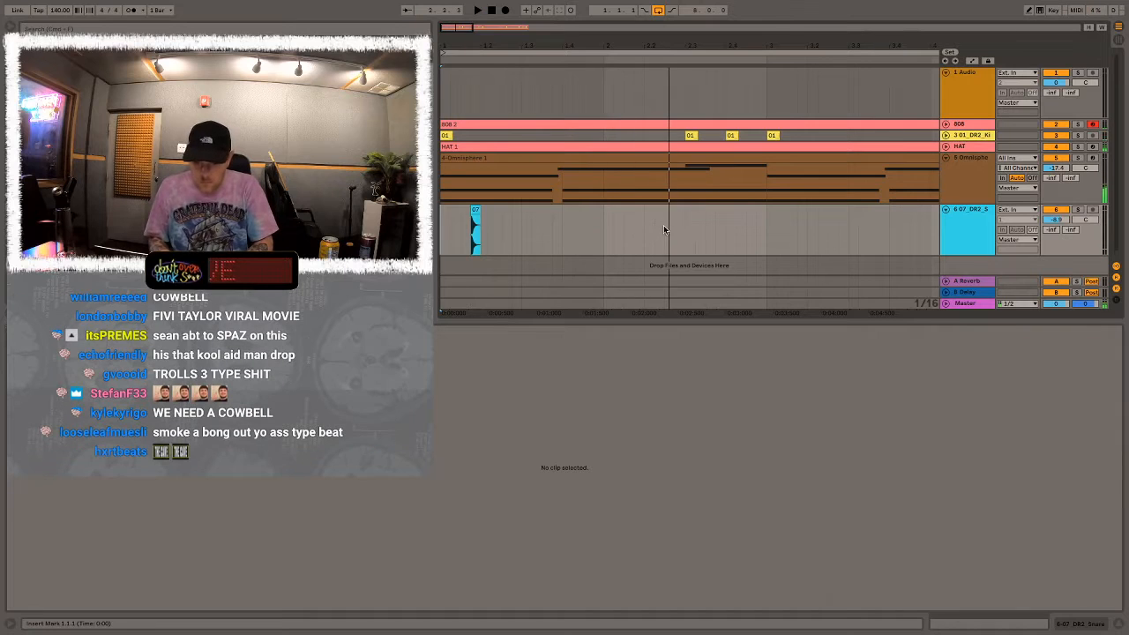
key("super+v")
left_click(710, 232)
key("super+v")
left_click(645, 232)
key("space")
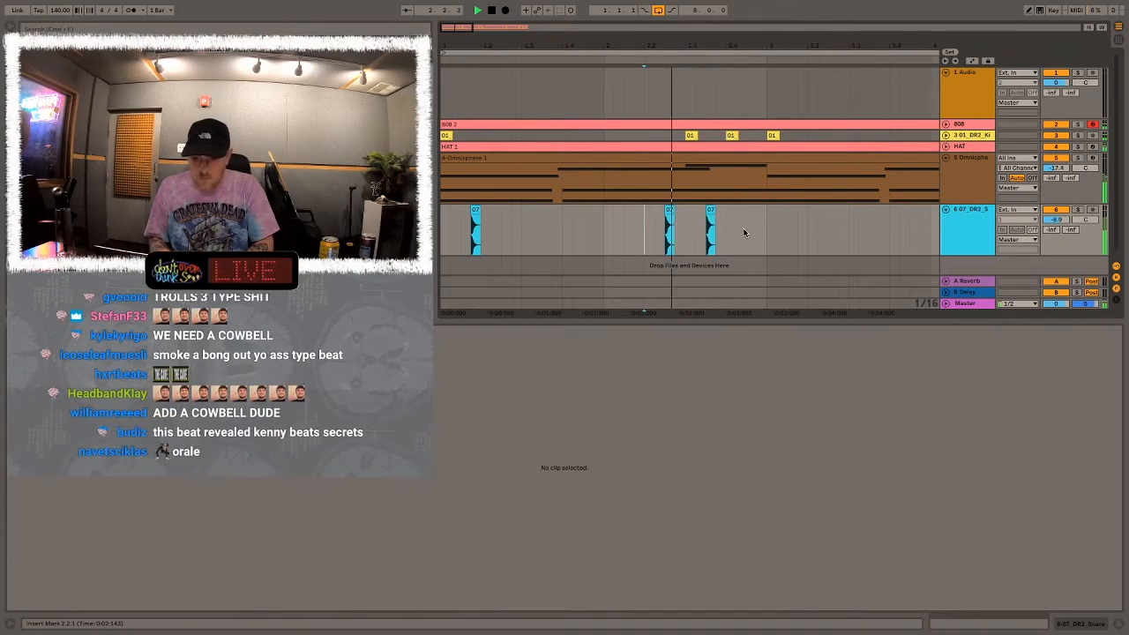
key("space")
left_click(760, 231)
key("super+v")
left_click(623, 233)
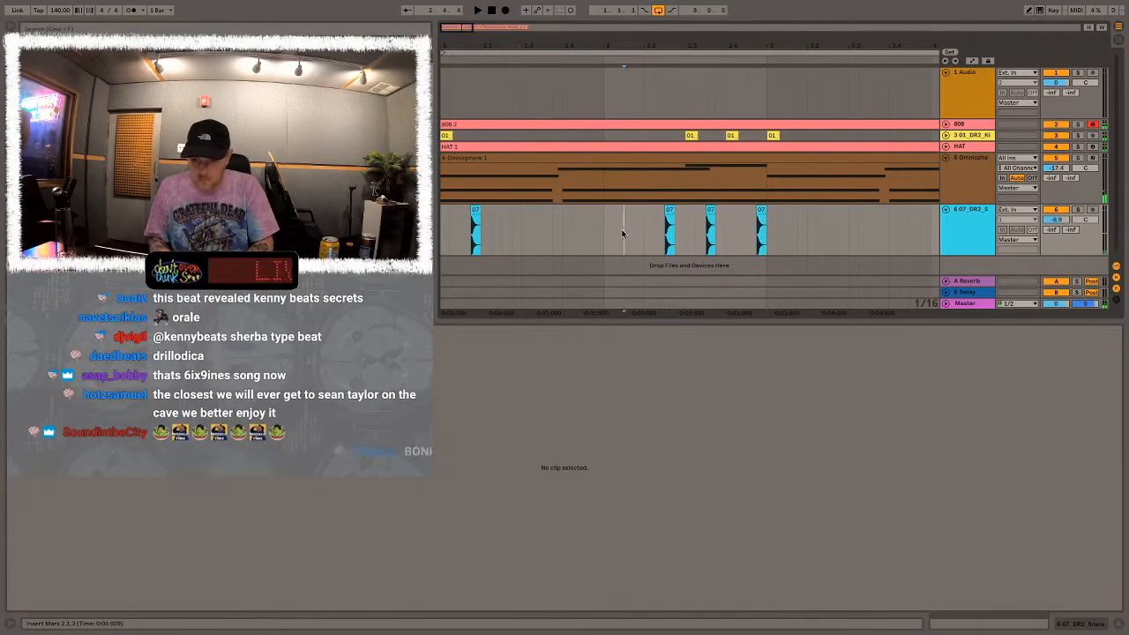
Duplicate the 07_DR2 snare hits of bars 1–2 into bars 3–4 and remove the copies at 3.1.4 and 4.2.3
key("minus")
key("minus")
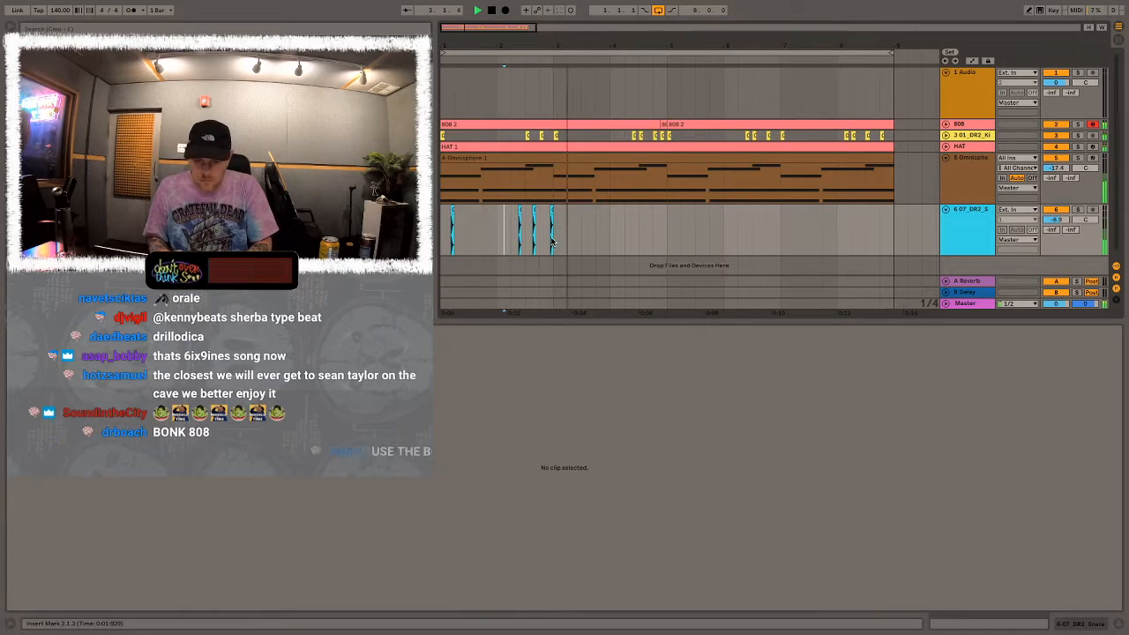
left_click_drag(443, 231, 561, 229)
key("super+d")
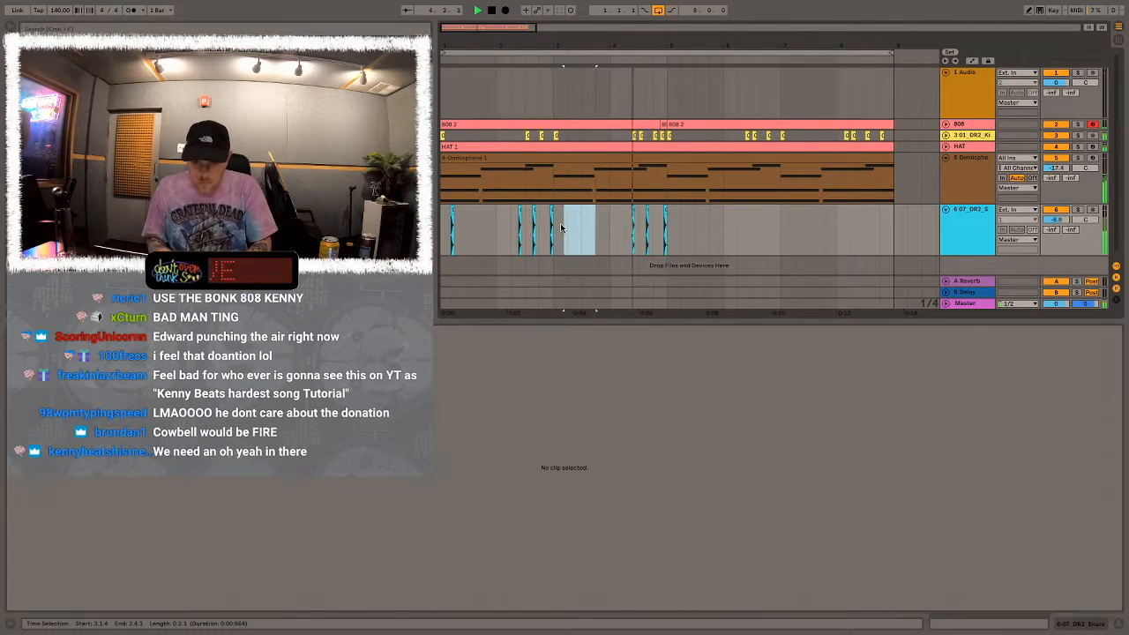
left_click(632, 210)
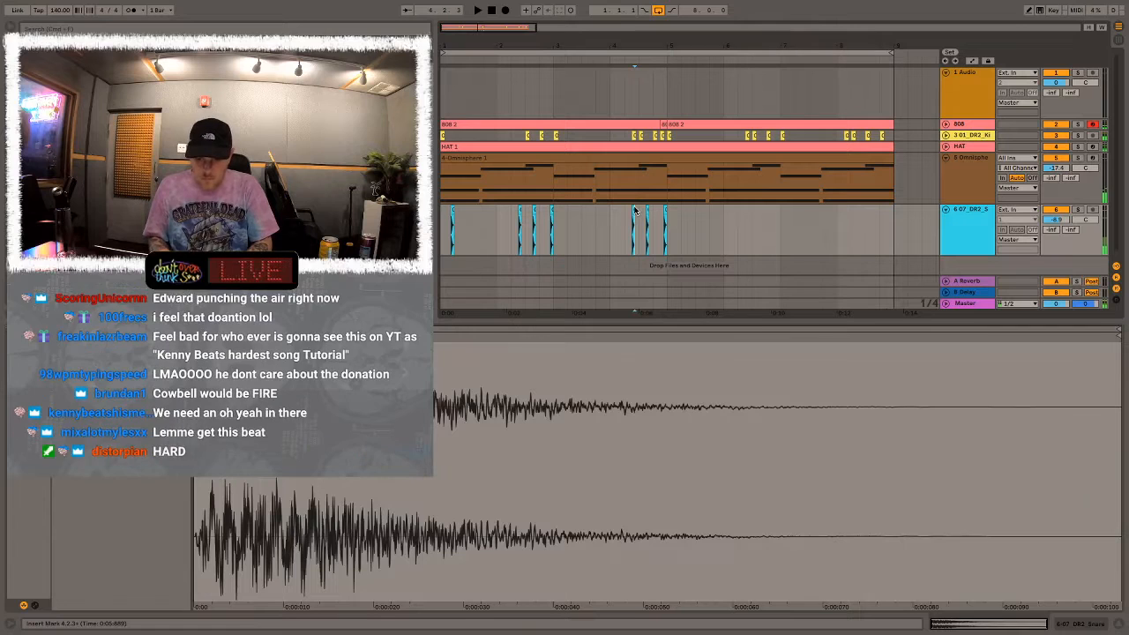
key("Delete")
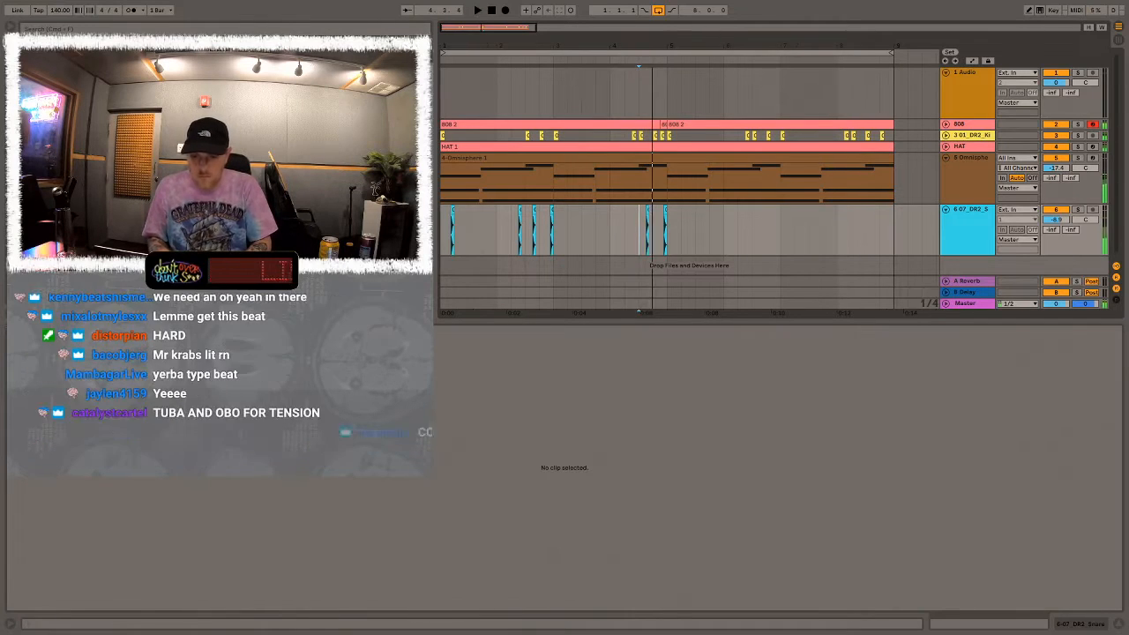
Add a 07_DR2 snare hit at 4.3.4 and move the hit at 4.4.4 to 4.4.3, auditioning the end of bar 4
key("plus")
key("plus")
left_click(642, 211)
key("ctrl+d")
left_click(620, 229)
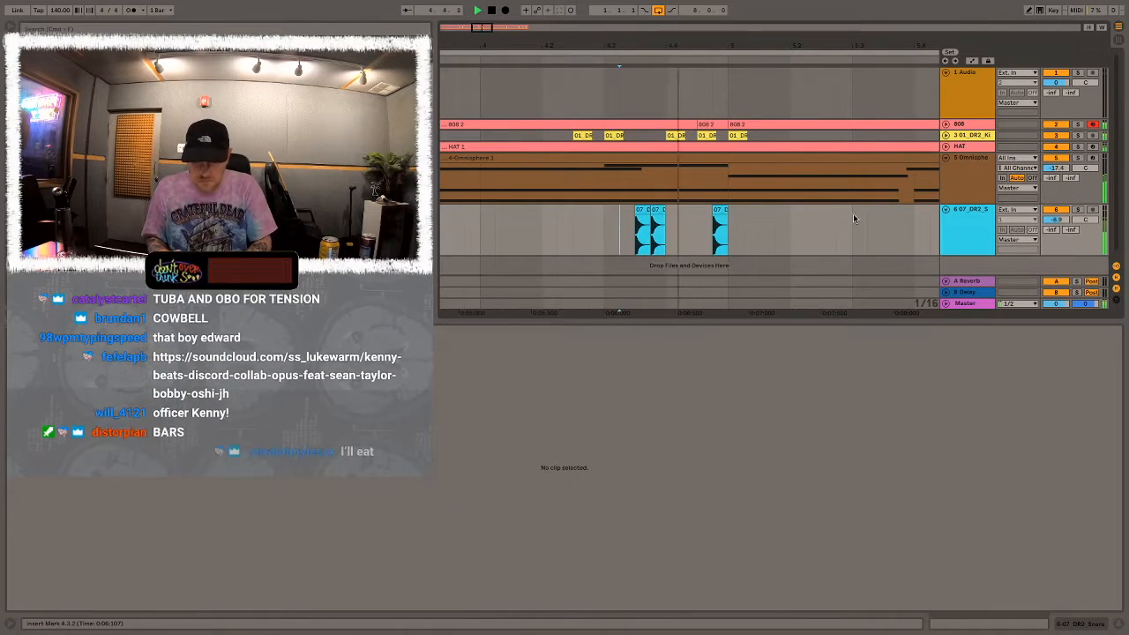
left_click_drag(721, 213, 627, 213)
key("space")
key("super+z")
left_click(625, 214)
key("space")
key("space")
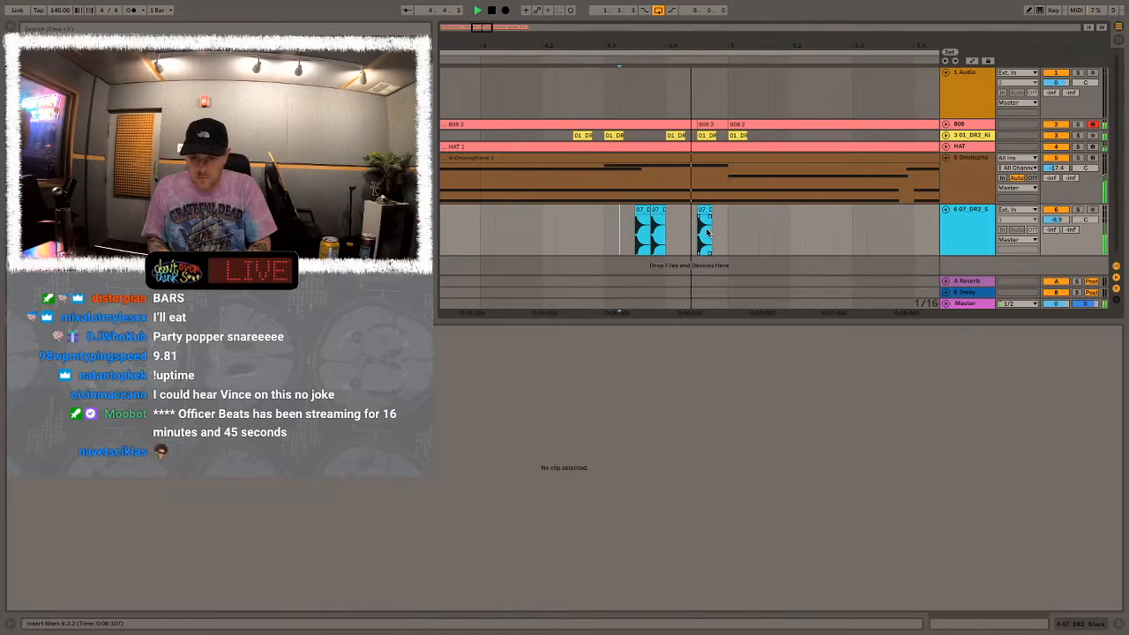
Duplicate the four-bar 07_DR2 snare pattern into bars 5–8 and lower that track's volume to -14.8 dB
key("minus")
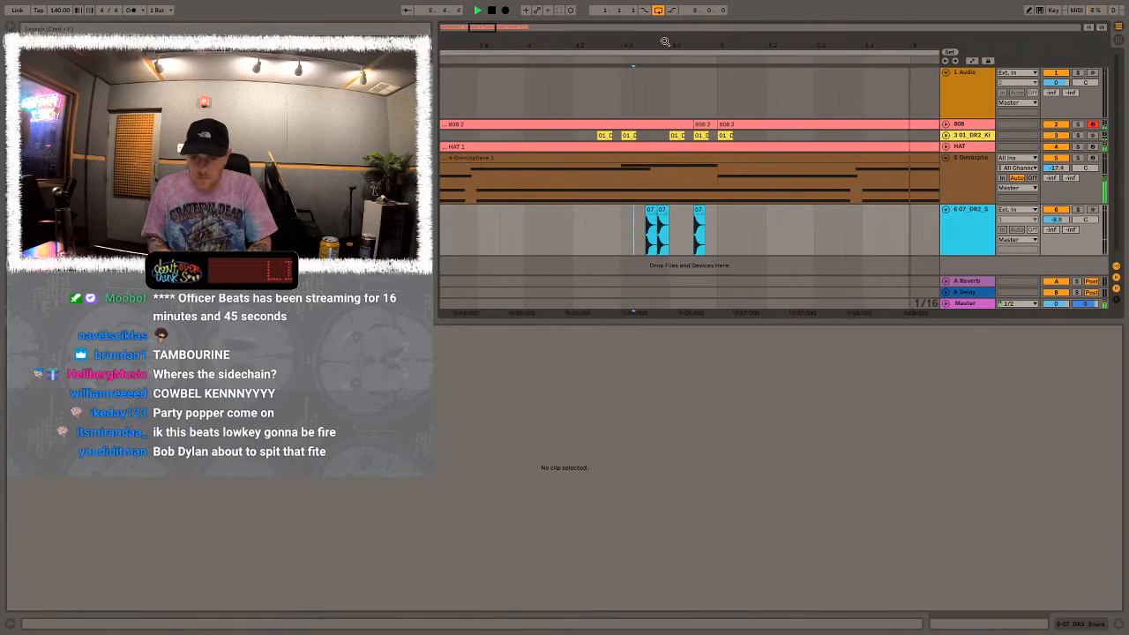
key("minus")
key("minus")
key("minus")
left_click_drag(582, 236, 441, 223)
key("super+d")
left_click_drag(739, 231, 439, 233)
left_click_drag(1065, 224, 1064, 222)
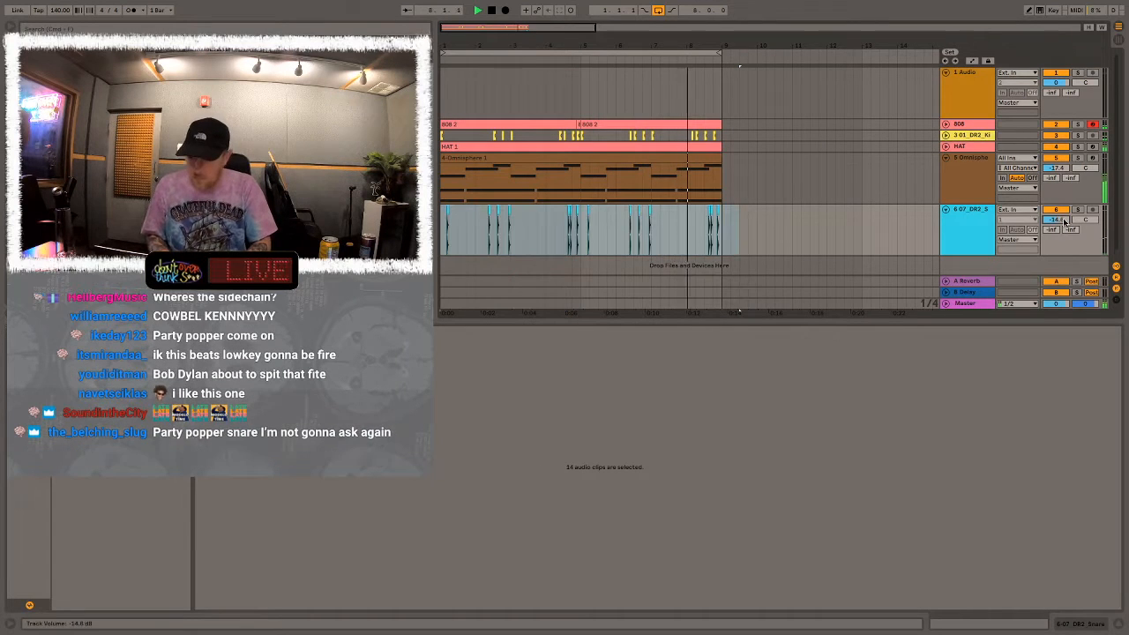
Insert an audio track below the 07_DR2 snare track and place the kit1_DR2_Snares loop on it at 1.1.1
left_click(983, 223)
key("super+t")
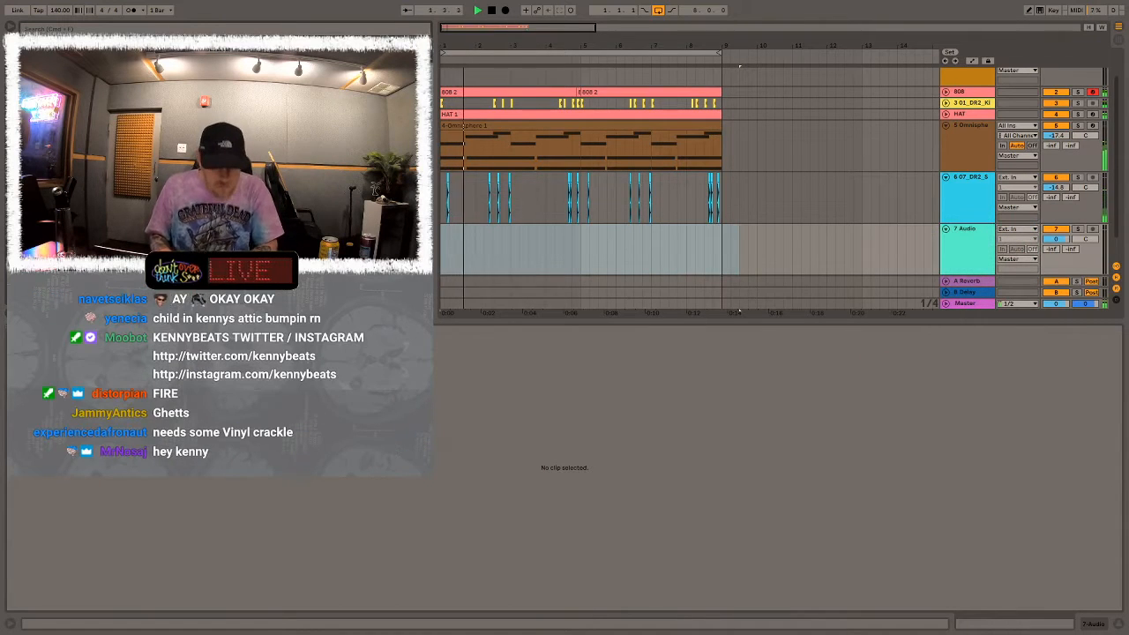
left_click_drag(1128, 247, 470, 238)
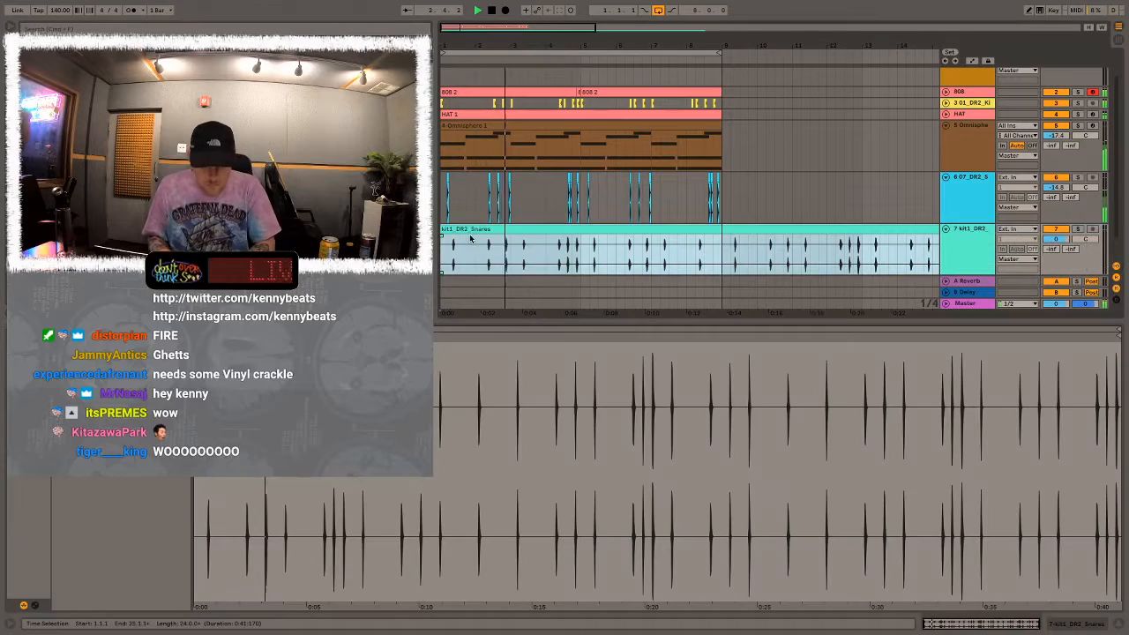
Set the kit1_DR2_Snares track to -5.2 dB, then split its loop at 9.1.1 and delete the remainder
left_click(501, 251)
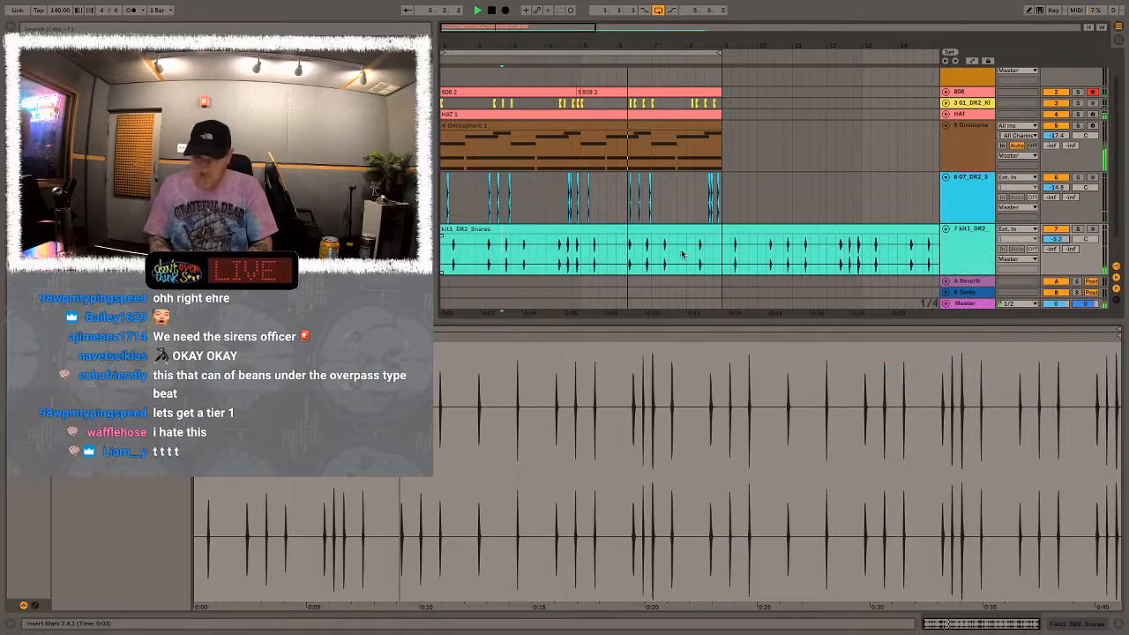
key("super+e")
left_click(743, 232)
key("Delete")
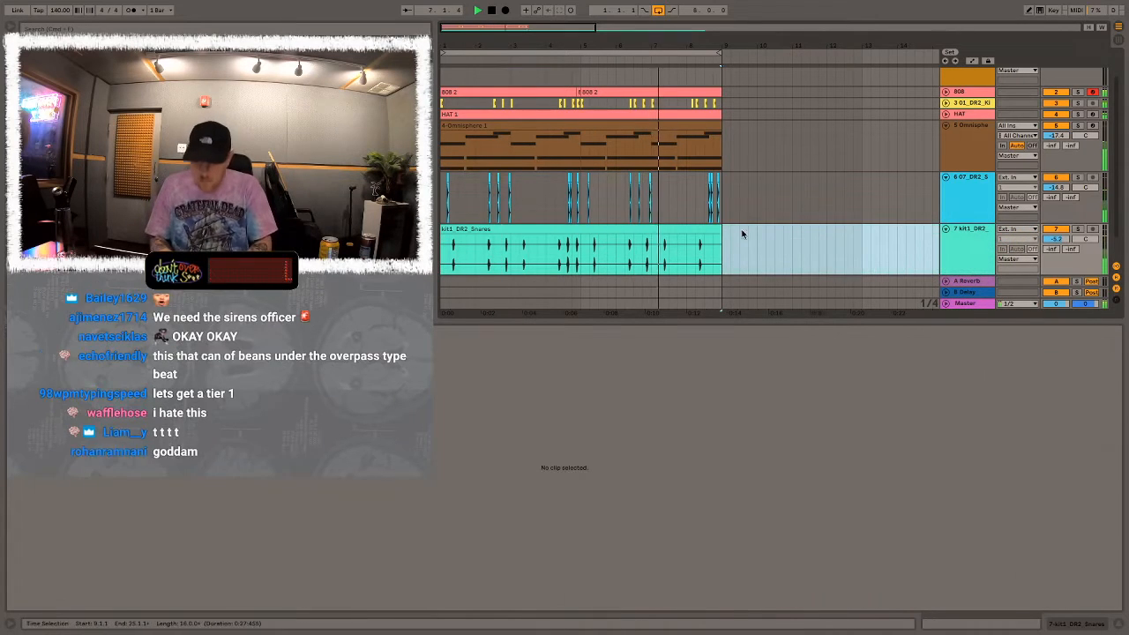
Add another audio track, search the browser for SNARE, and place the MURDA_SNARE sample at 1.3.1 with the volume at about -5.2 dB
left_click(965, 262)
key("ctrl+t")
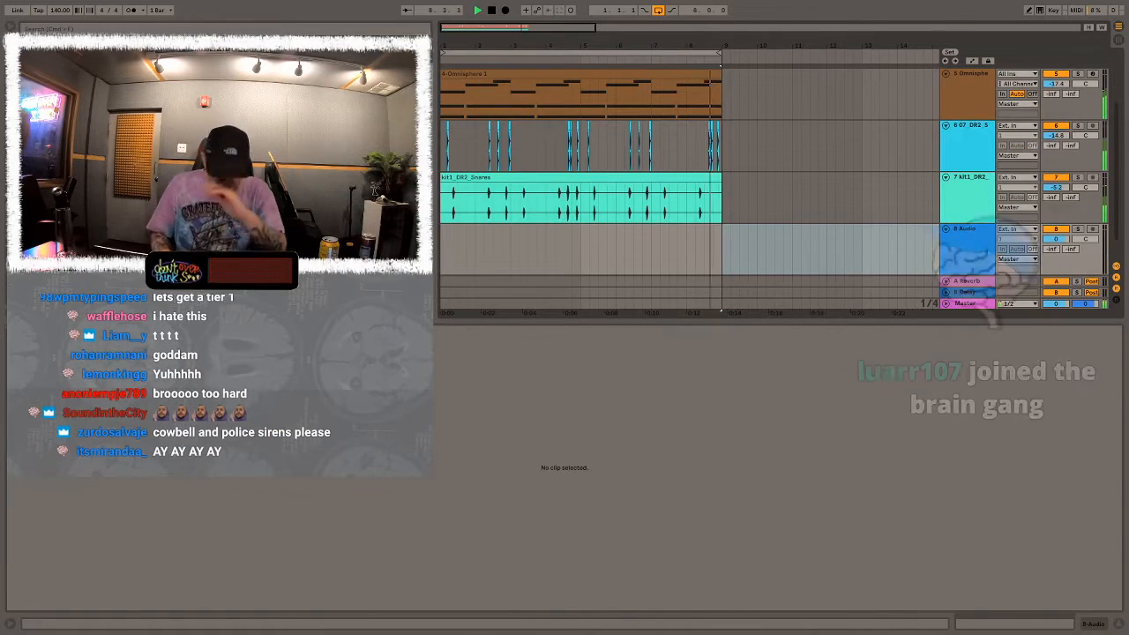
key("super+f")
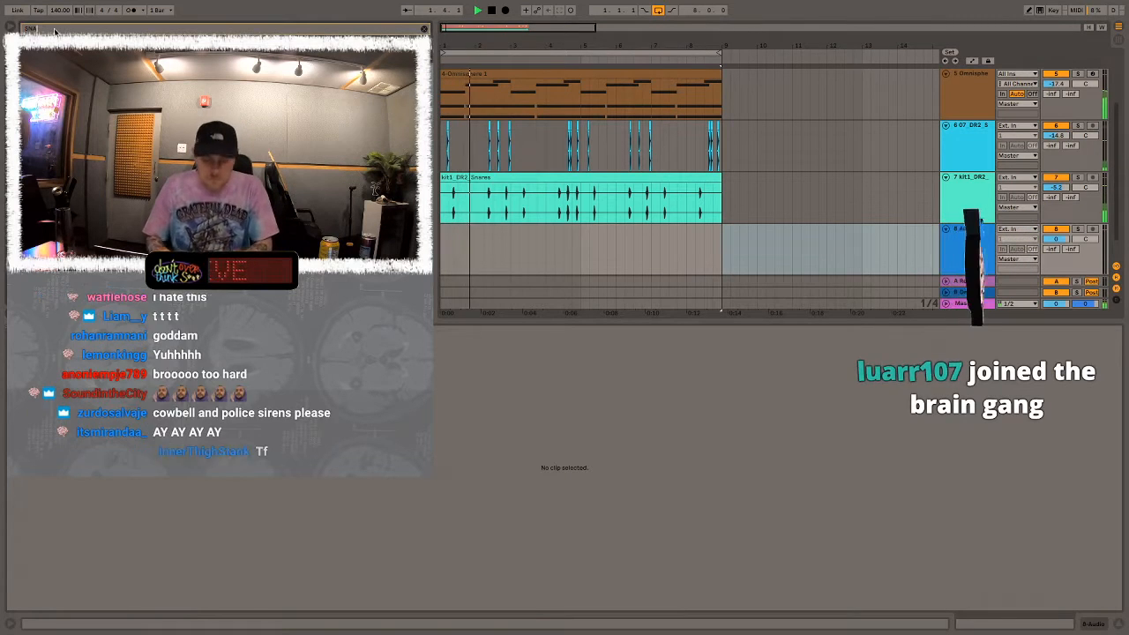
type("SNARE")
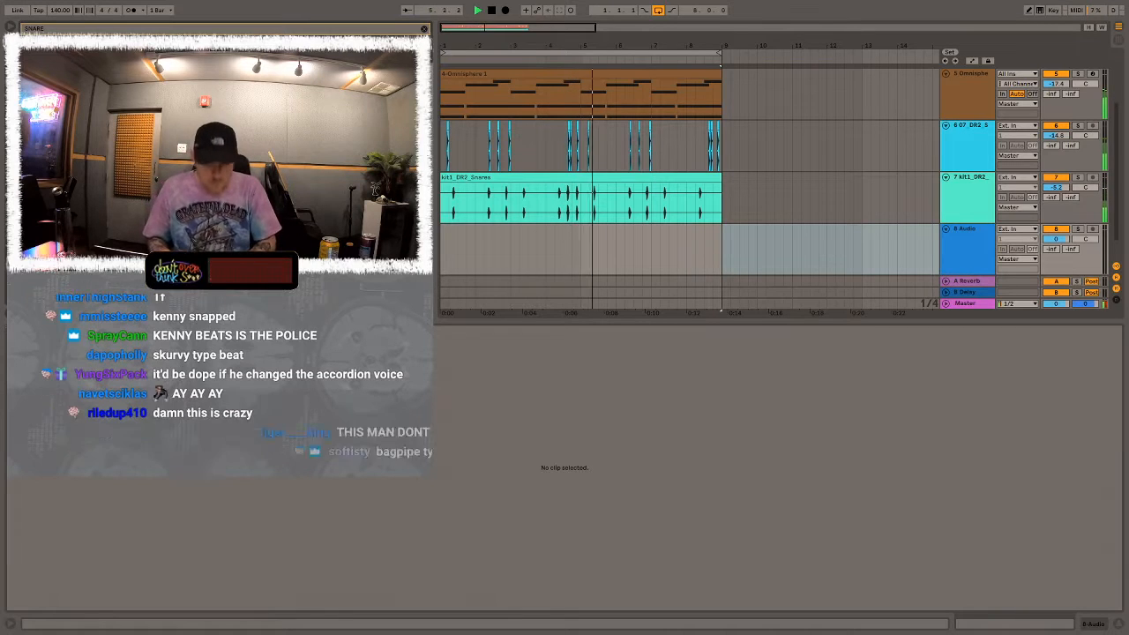
left_click_drag(264, 176, 459, 247)
left_click(449, 249)
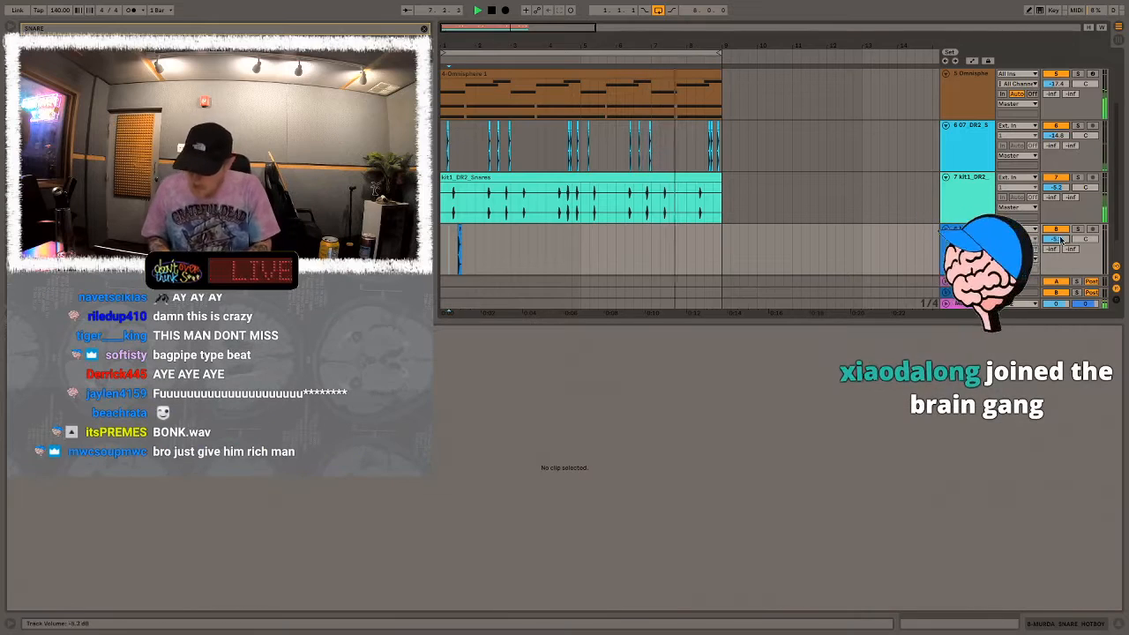
Repeat the MURDA_SNARE hit once per bar on beat 3 through bar 8
key("ctrl+d")
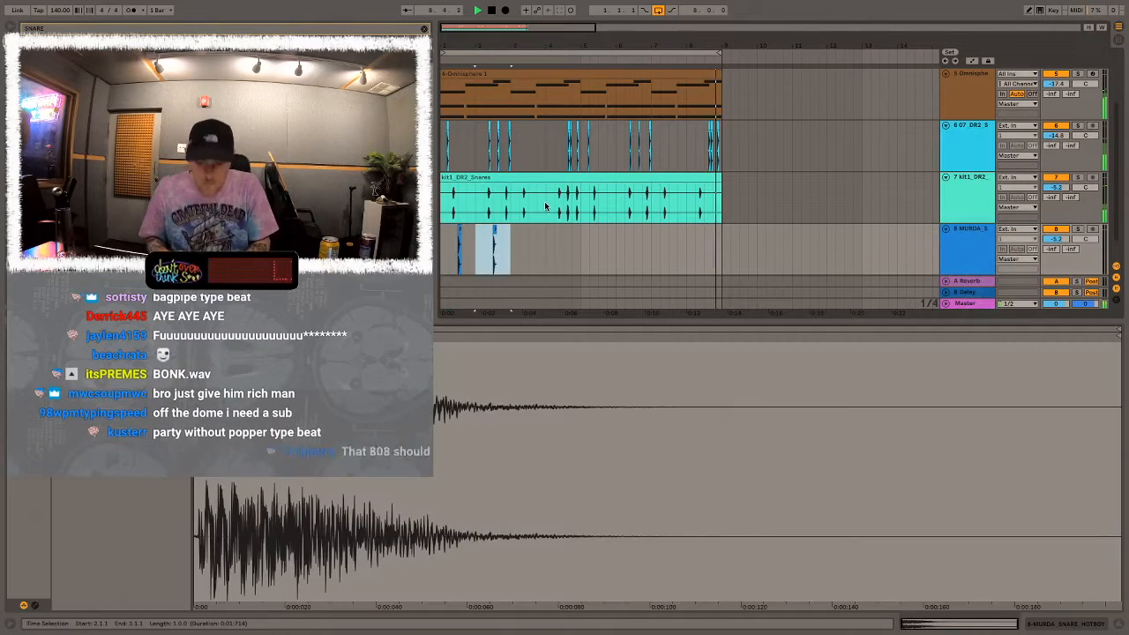
key("ctrl+d")
key("ctrl+d")
key("ctrl+d")
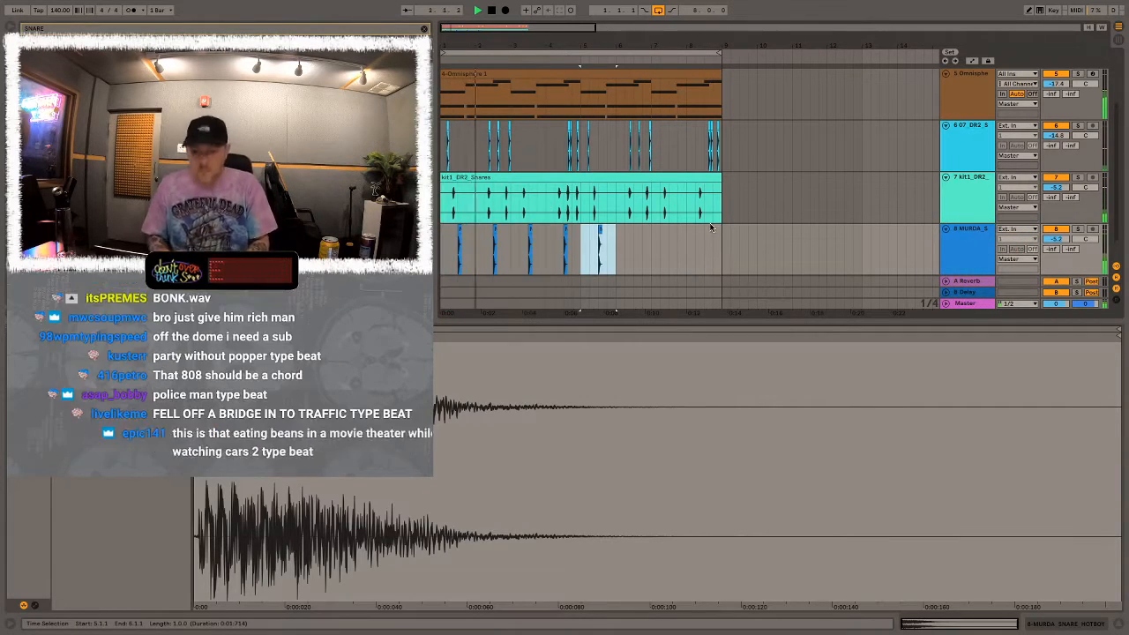
key("ctrl+d")
key("ctrl+d")
Fold the 808, Omnisphere and three snare tracks to compact lanes while the beat loops, then stop playback
scroll(881, 194, "up", 3)
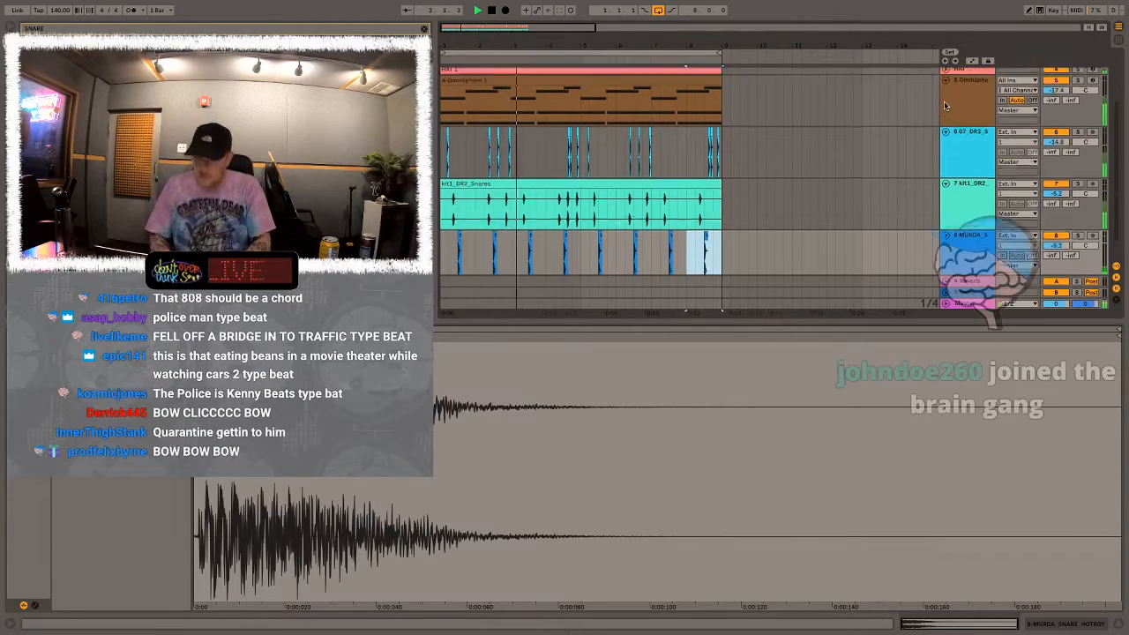
left_click(944, 159)
left_click(945, 167)
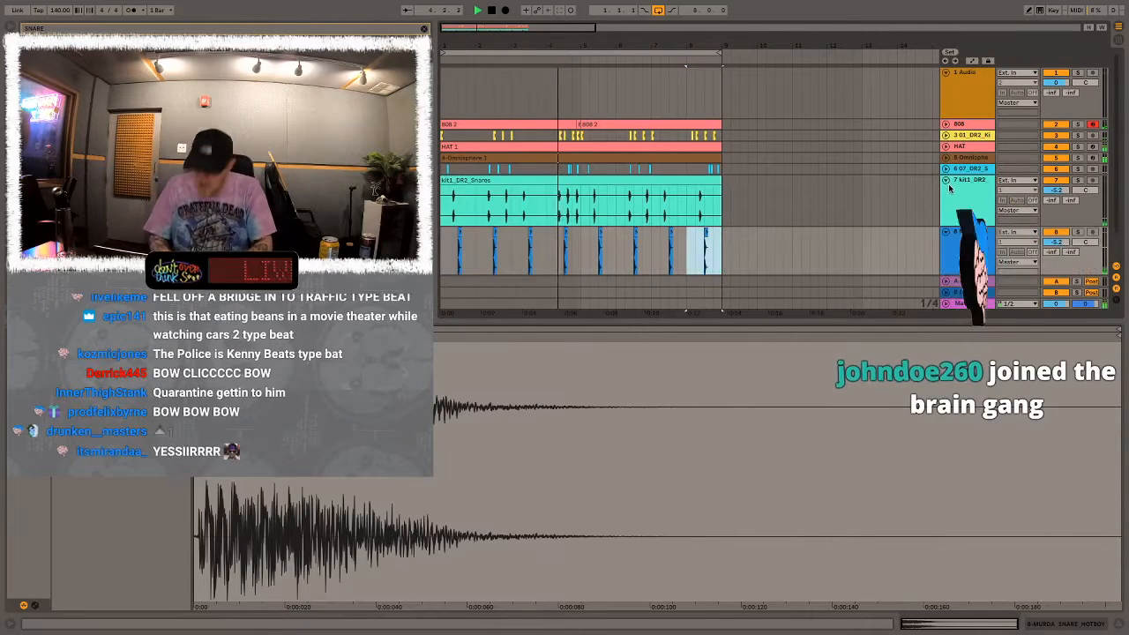
left_click(945, 123)
scroll(1057, 134, "up", 2)
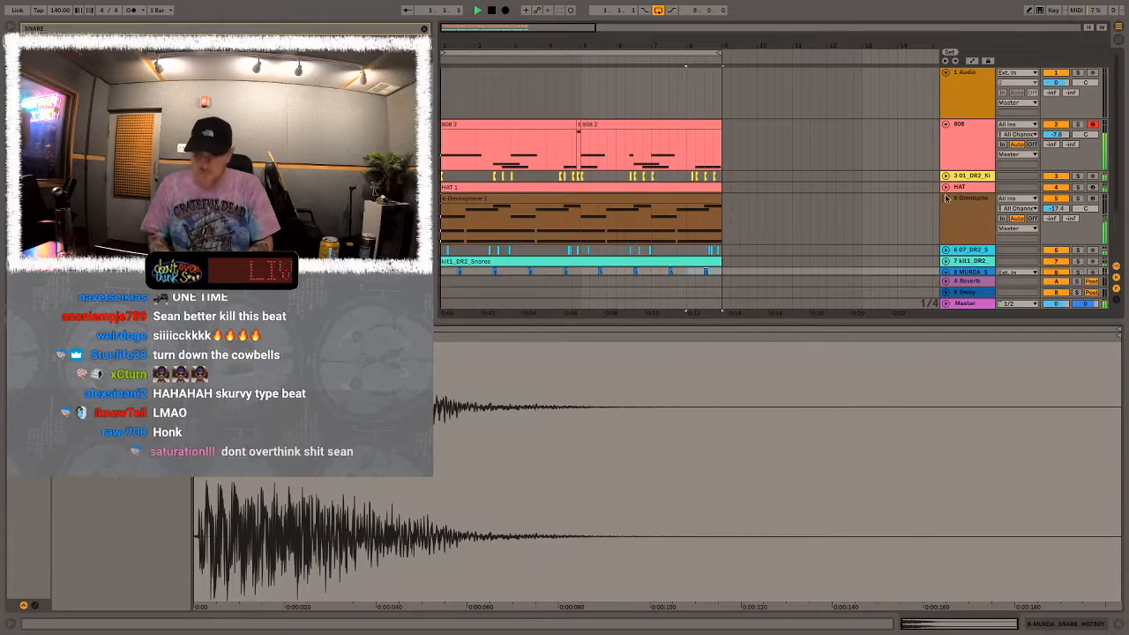
left_click(1014, 199)
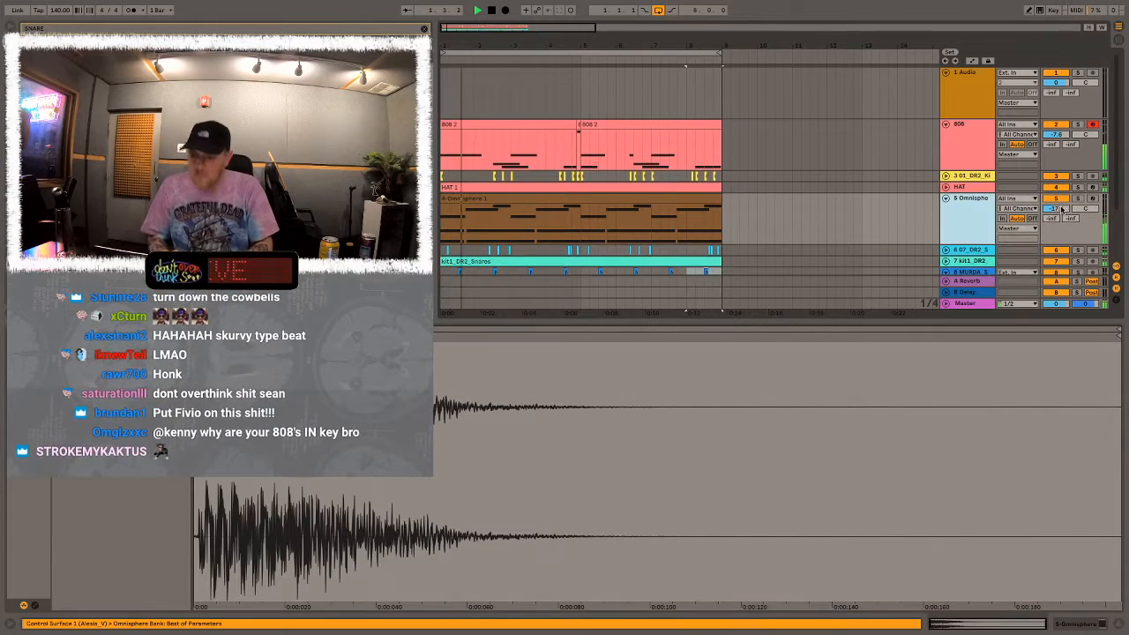
left_click(945, 198)
left_click(947, 125)
left_click(946, 124)
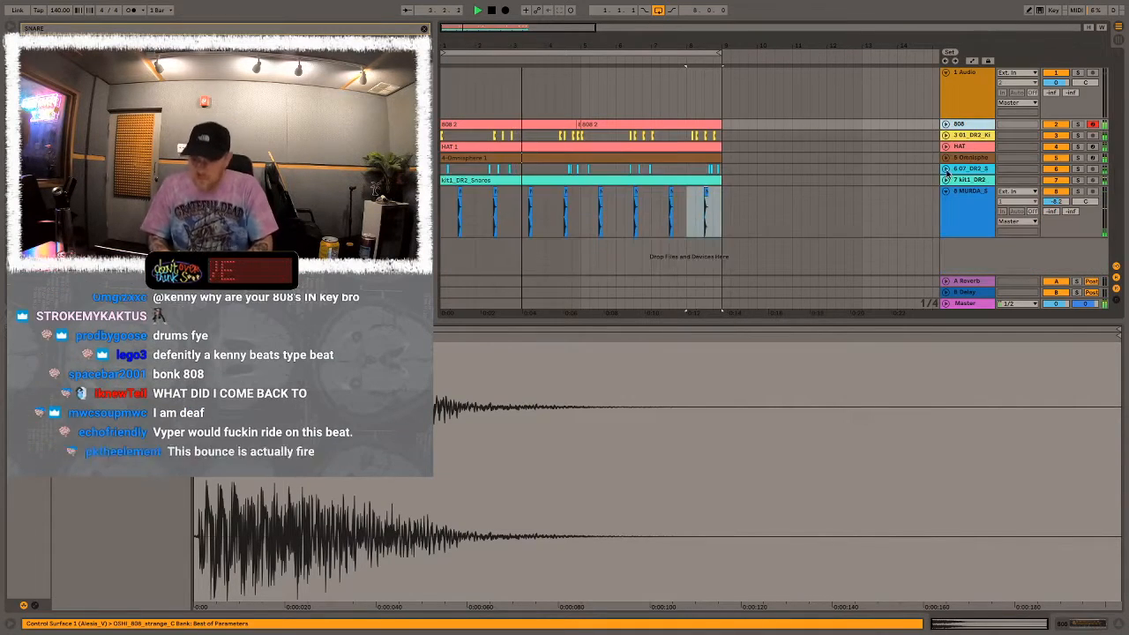
left_click(945, 191)
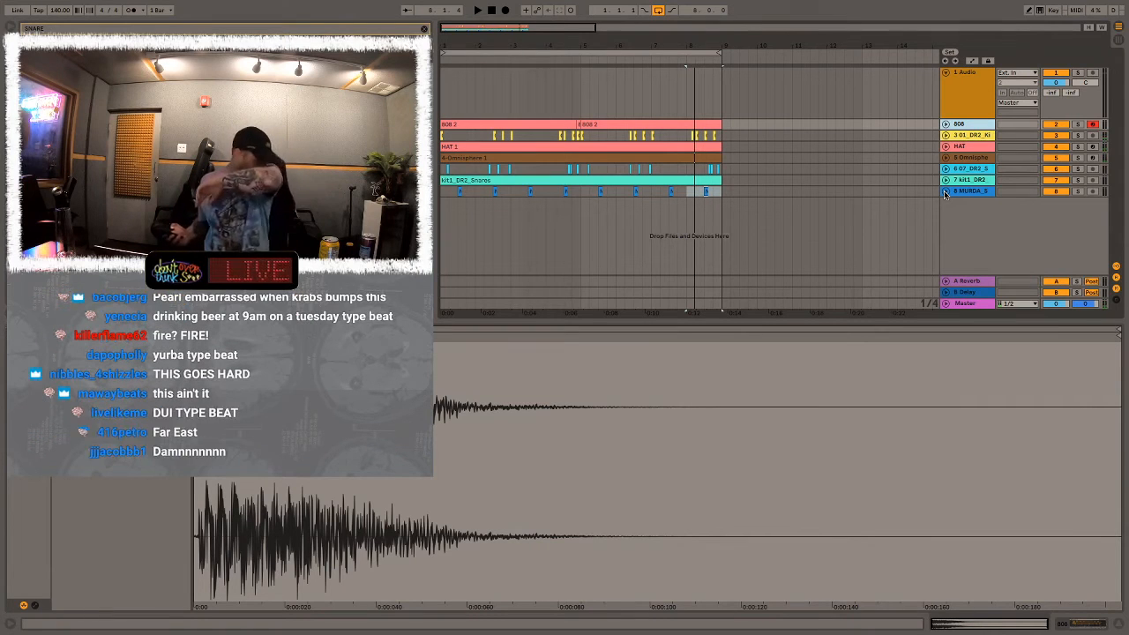
key("space")
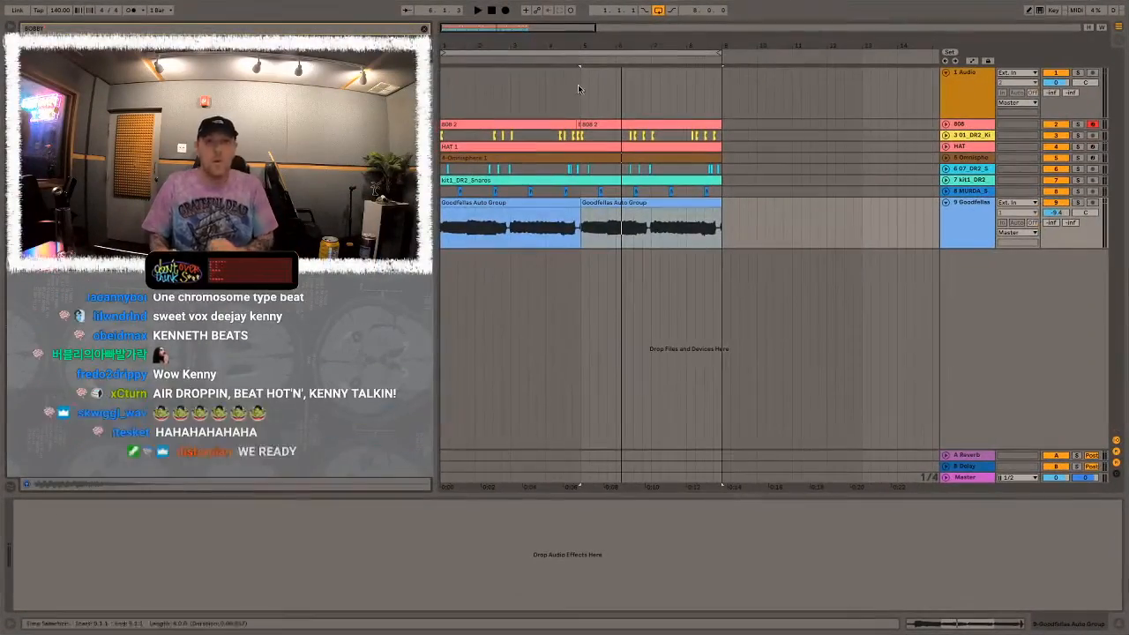
Load the BOBBY effects rack onto the Goodfellas Auto Group vocal track, quit the Auto-Tune 9 activation and close the plug-in windows
left_click(477, 203)
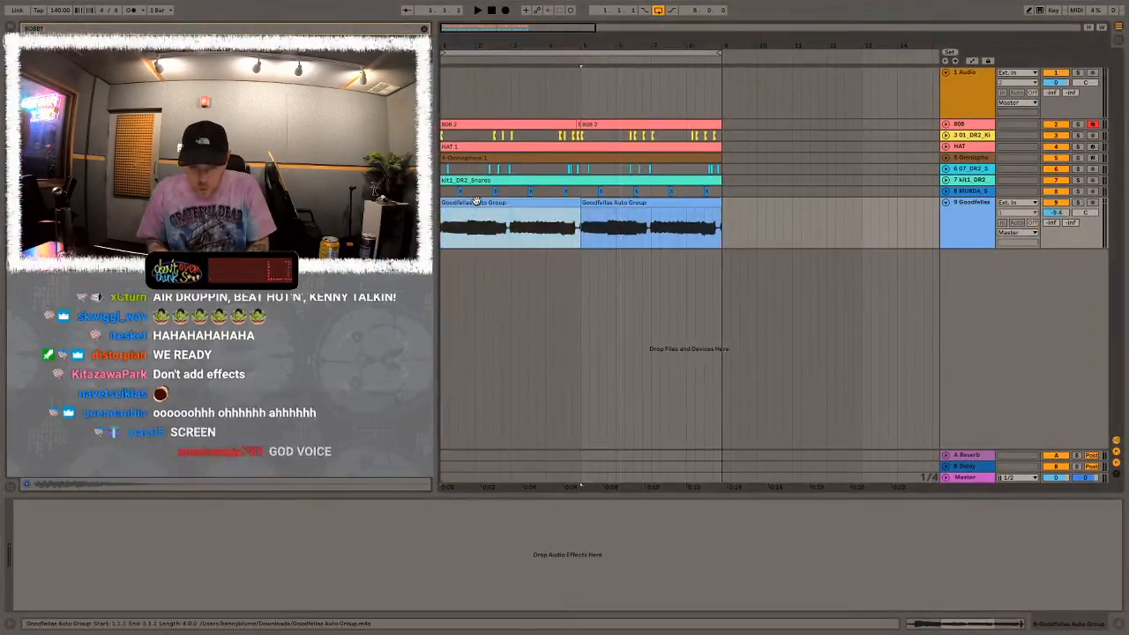
key("space")
left_click_drag(88, 55, 683, 164)
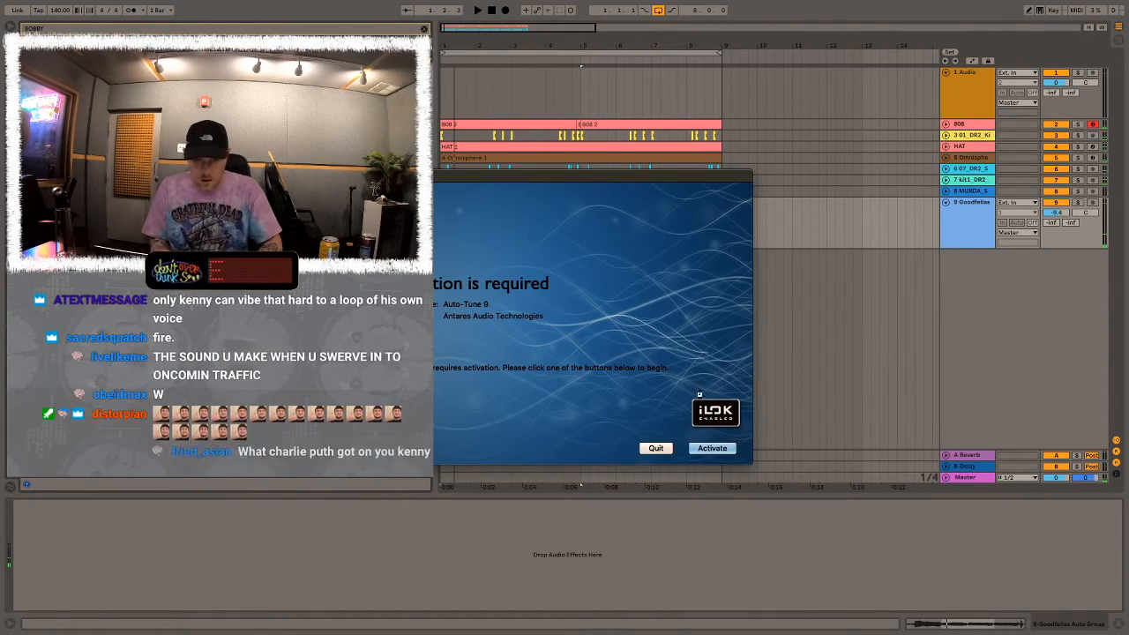
left_click(655, 448)
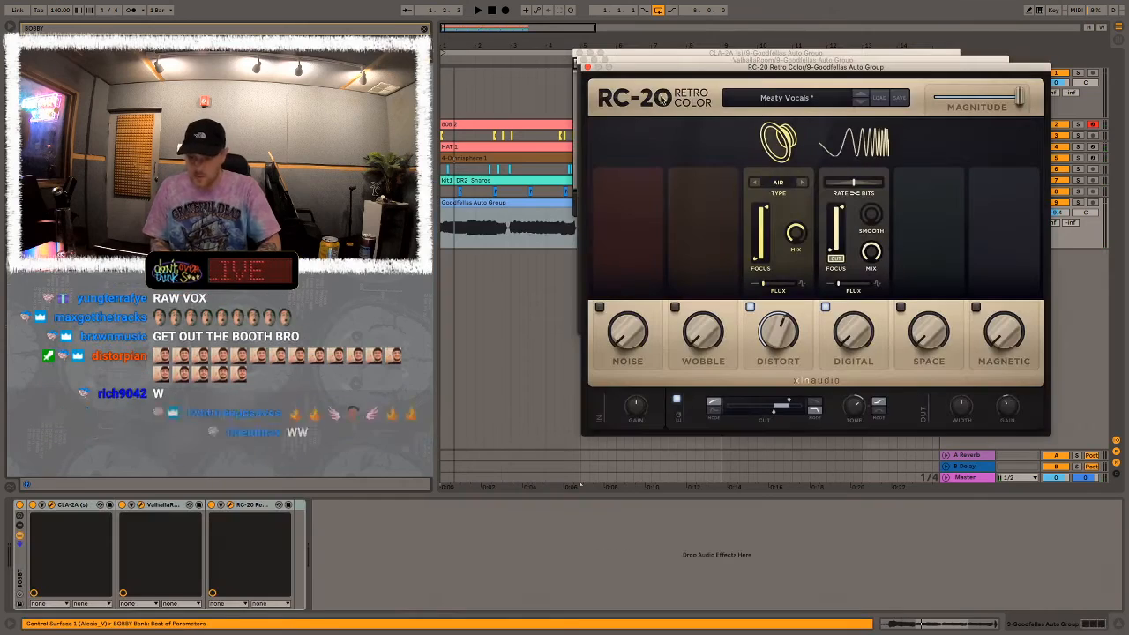
left_click(586, 68)
left_click(582, 59)
left_click(580, 52)
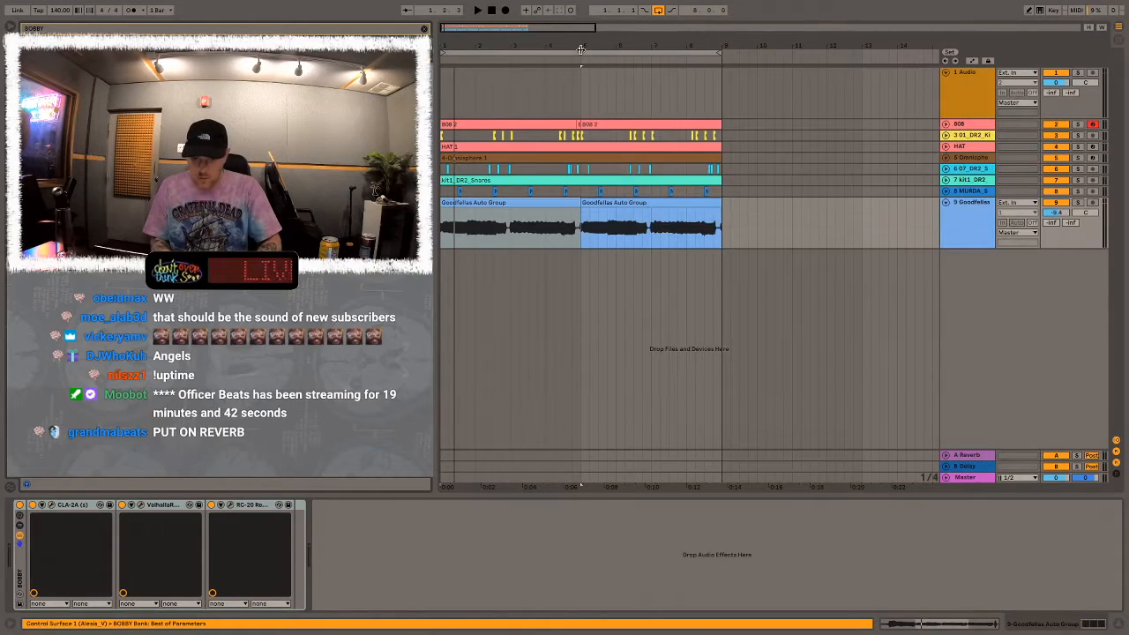
Check the notes of the Omnisphere melody clip, then add Auto-Tune EFX after RC-20 in the vocal track's effects chain
double_click(469, 168)
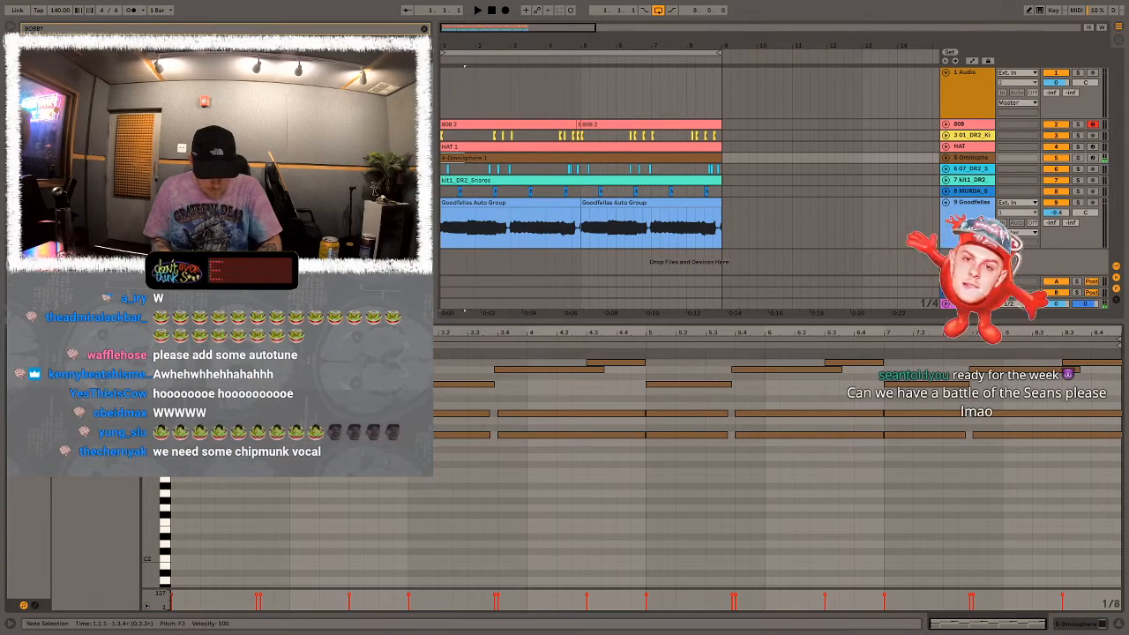
left_click(823, 228)
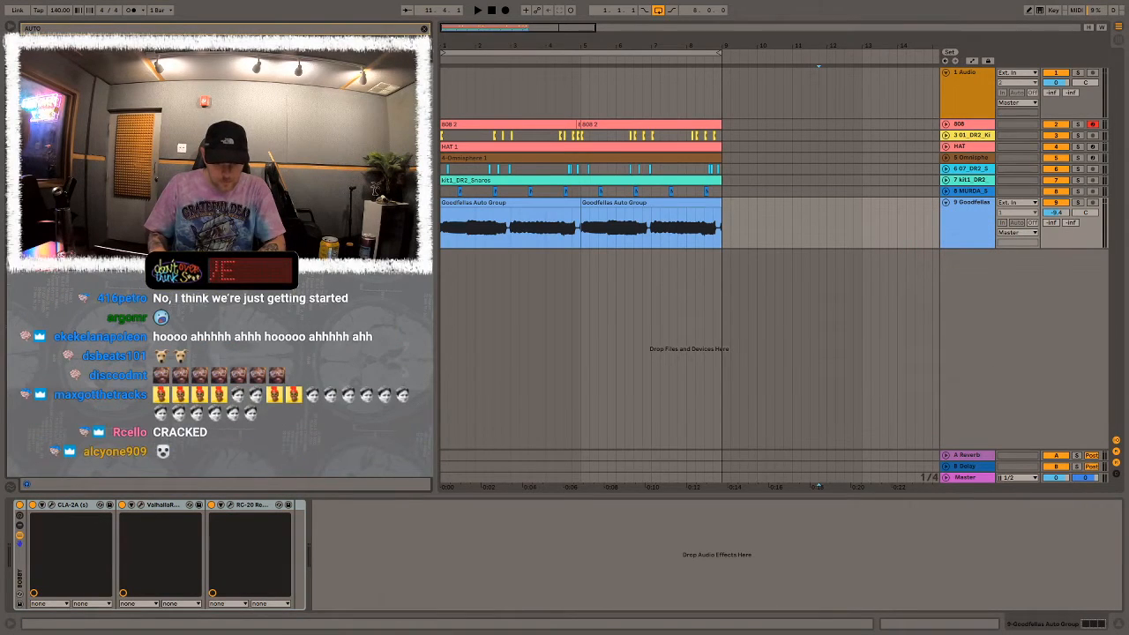
left_click_drag(360, 505, 277, 522)
Set Auto-Tune EFX to key F, input type Low Male and scale Minor
left_click(700, 99)
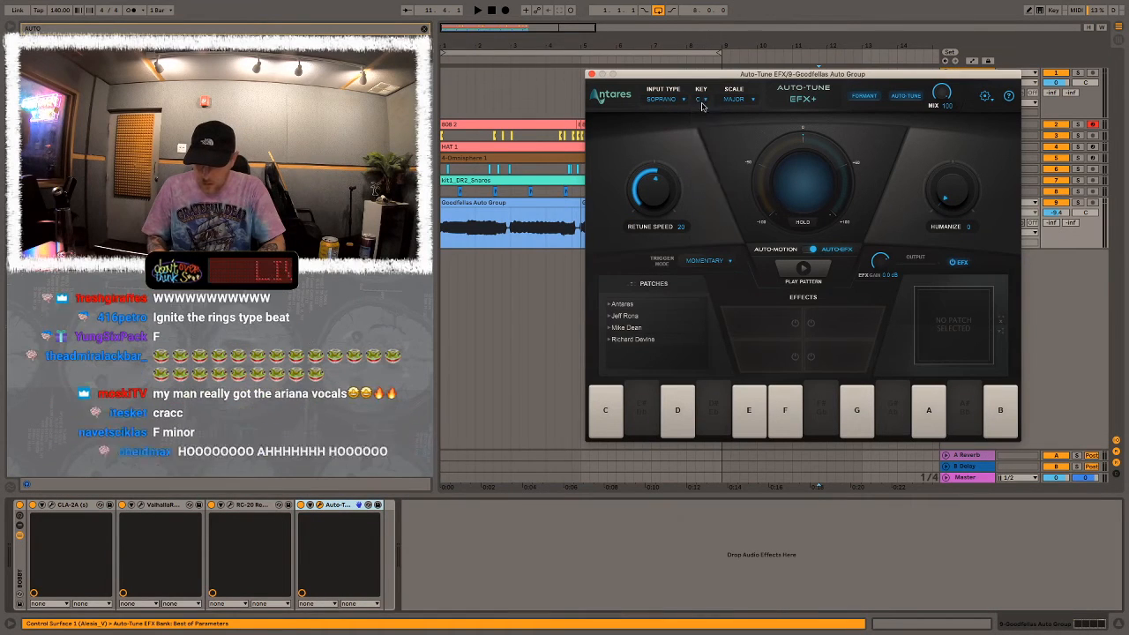
left_click(706, 170)
left_click(665, 99)
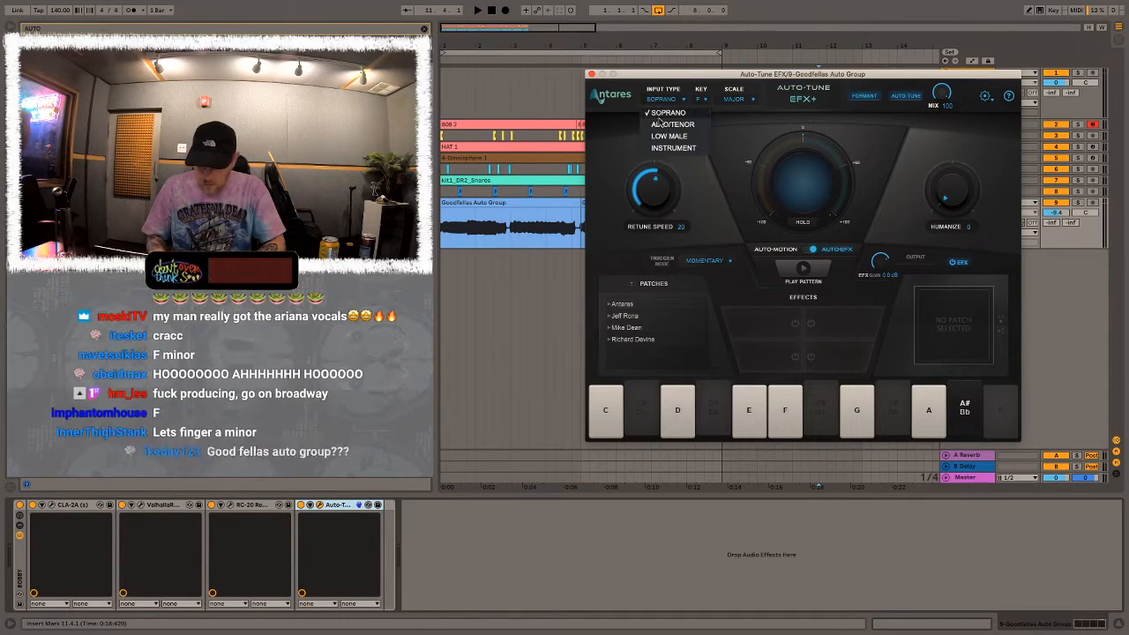
left_click(670, 141)
left_click(735, 125)
Play the first Goodfellas Auto Group vocal clip from its start and set Auto-Tune's retune speed to 7
key("space")
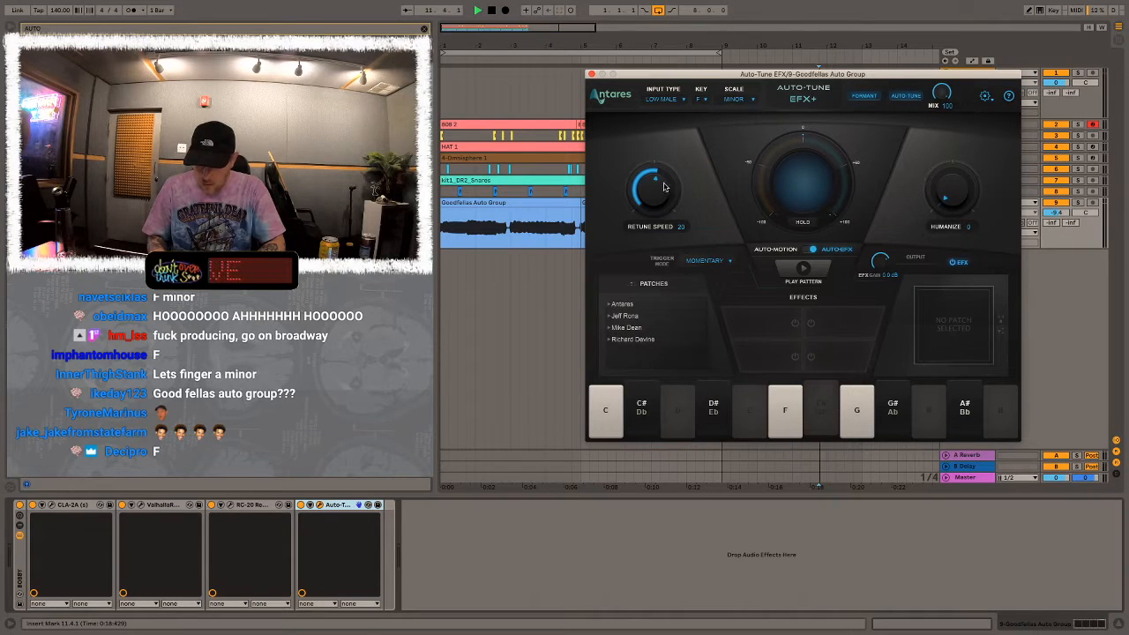
key("space")
left_click(460, 203)
key("space")
left_click_drag(655, 192, 651, 168)
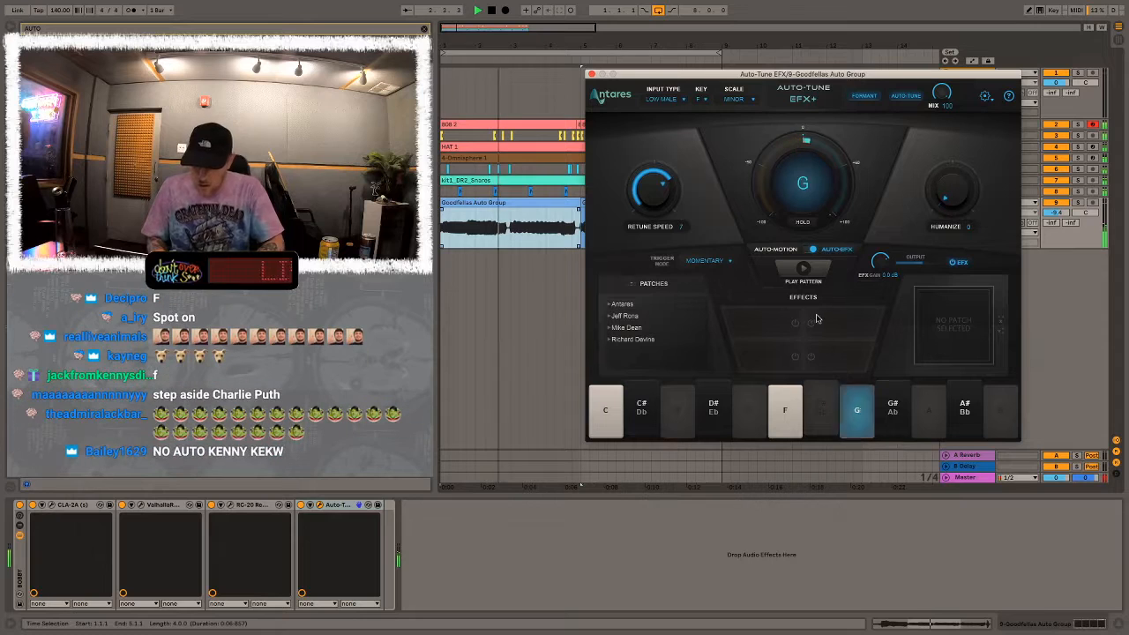
Switch Auto-Tune EFX to Auto-Motion with the Legato style, lower the retune speed to 4 and close the plug-in
left_click(807, 249)
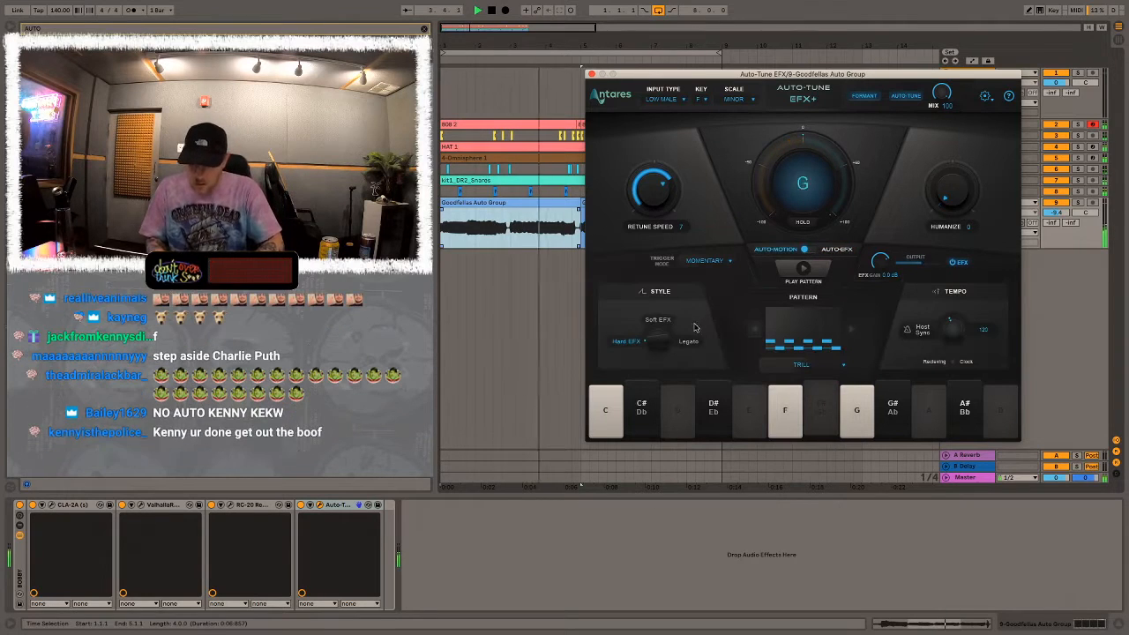
left_click(662, 321)
left_click(688, 344)
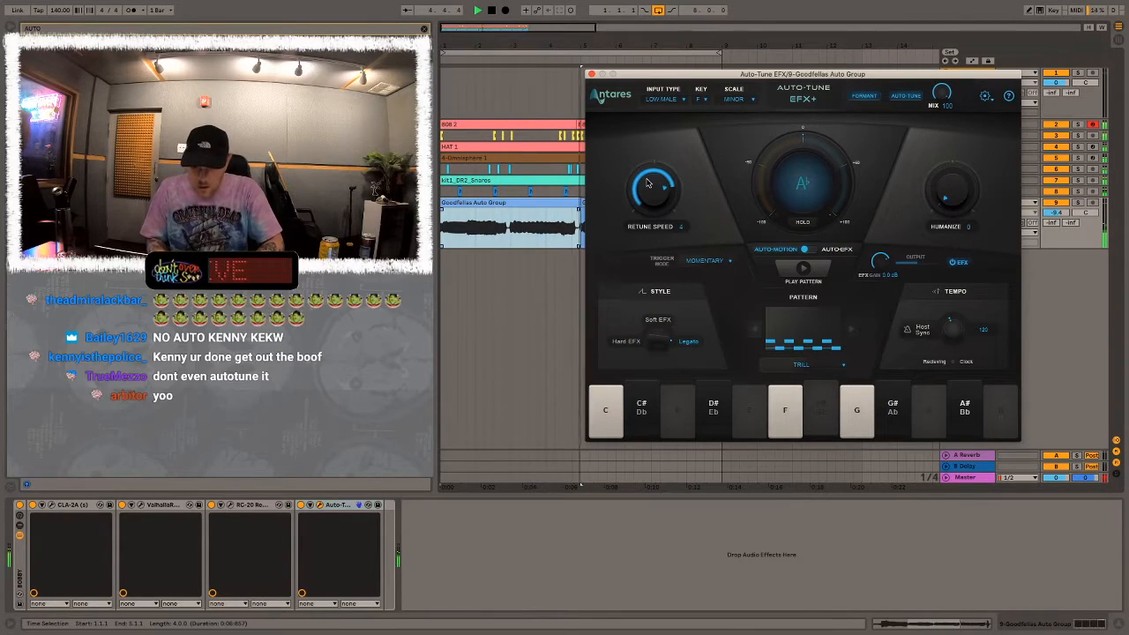
left_click(592, 74)
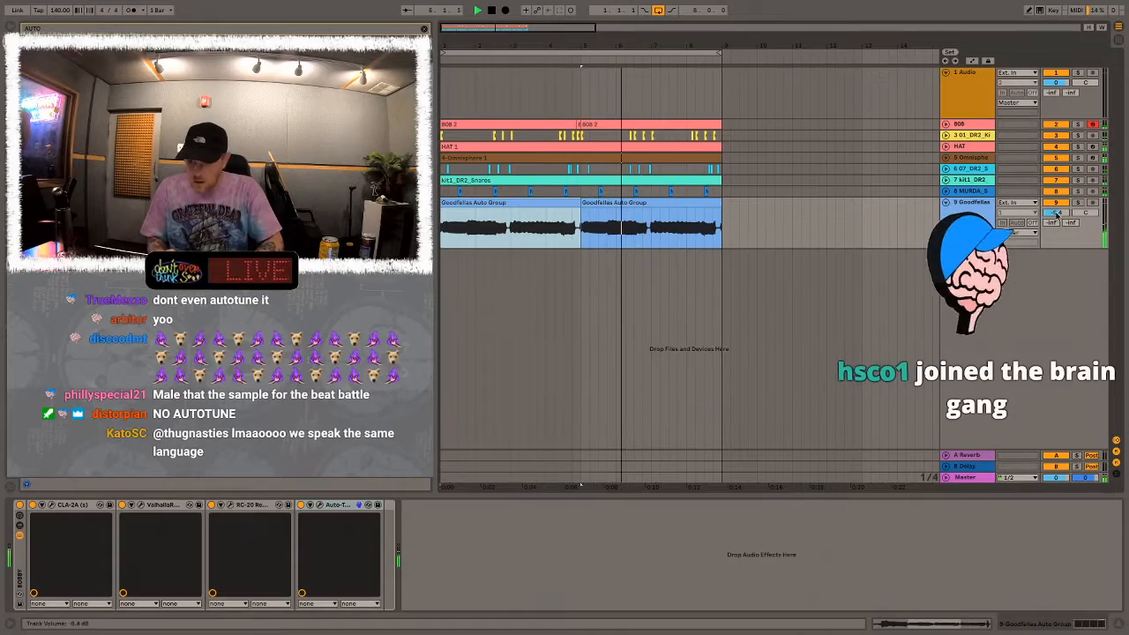
Open the first Goodfellas Auto Group vocal clip's waveform for editing and adjust the vocal track's volume during playback
left_click_drag(738, 236, 441, 231)
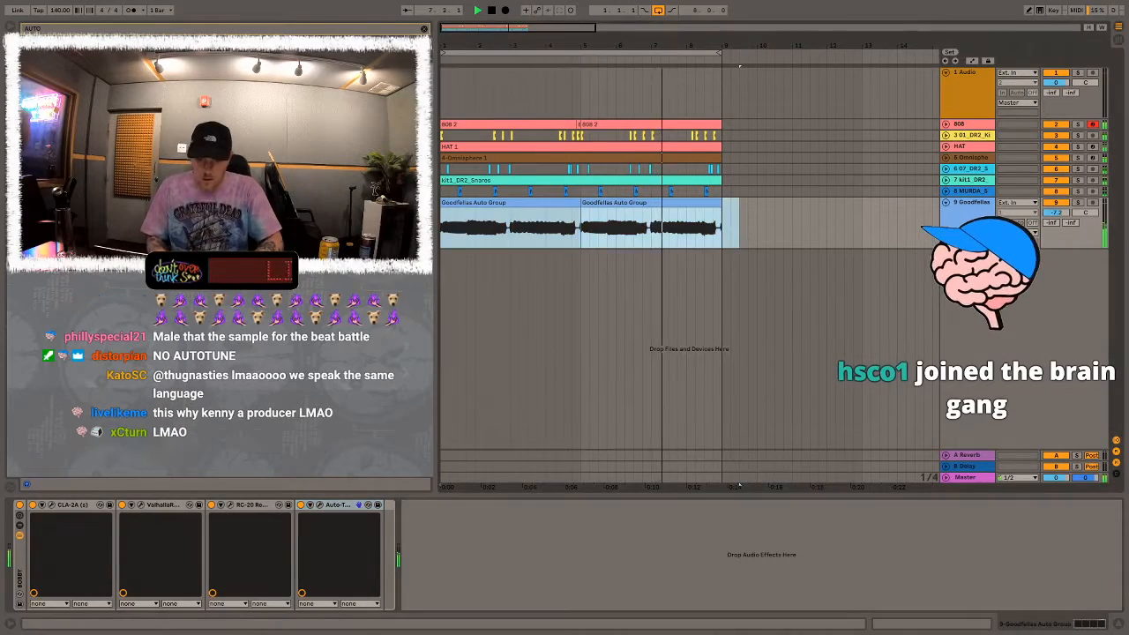
double_click(684, 202)
left_click_drag(738, 221, 439, 227)
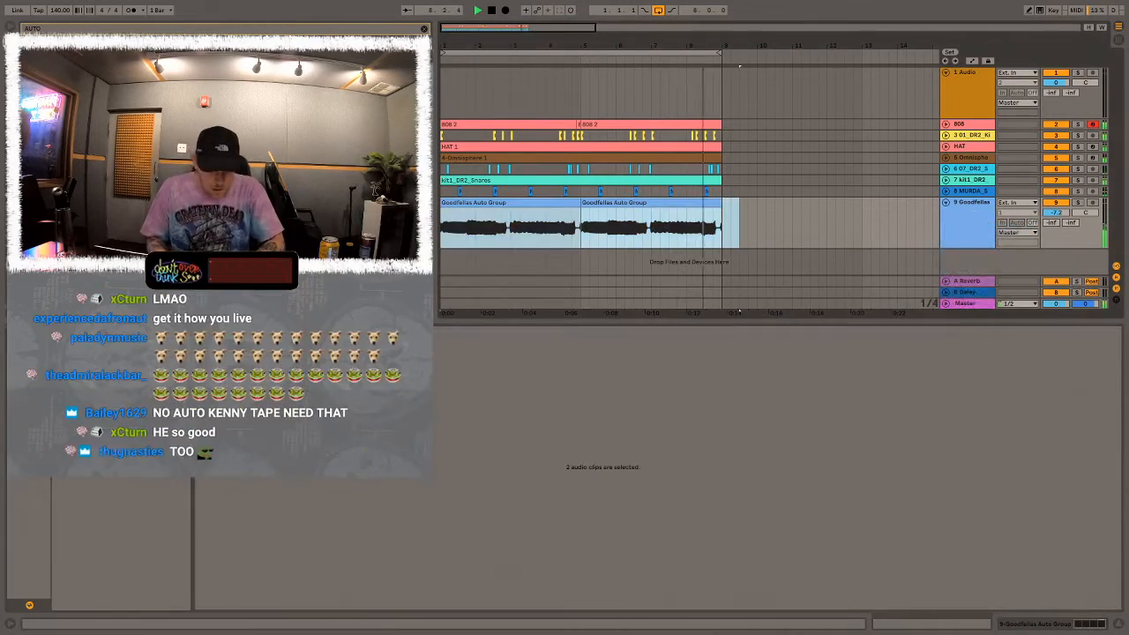
double_click(474, 203)
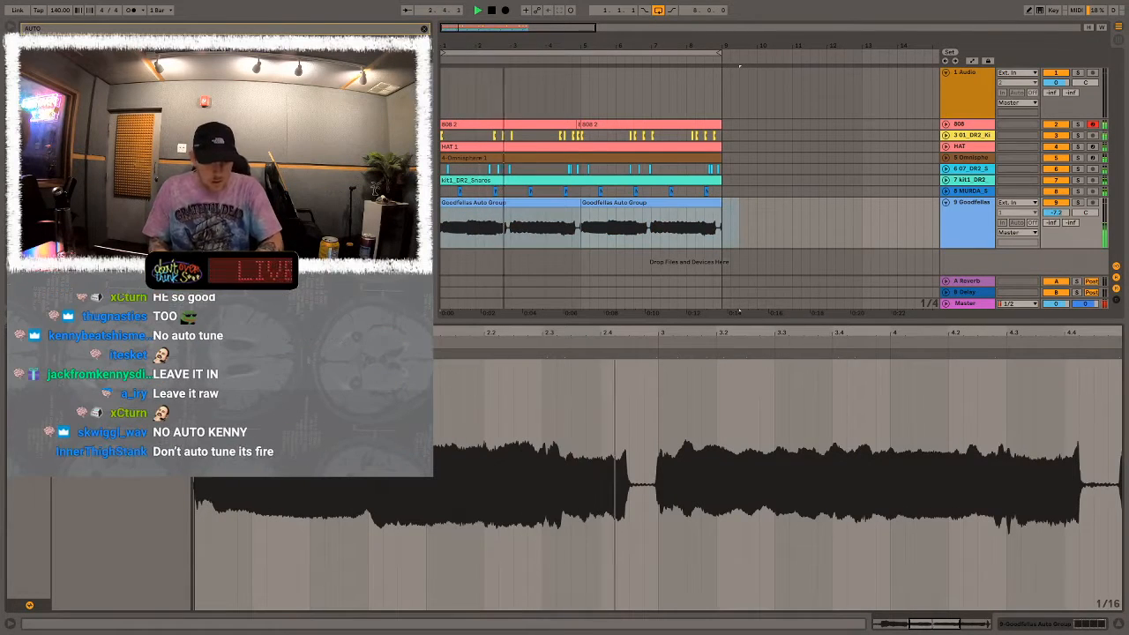
right_click(497, 199)
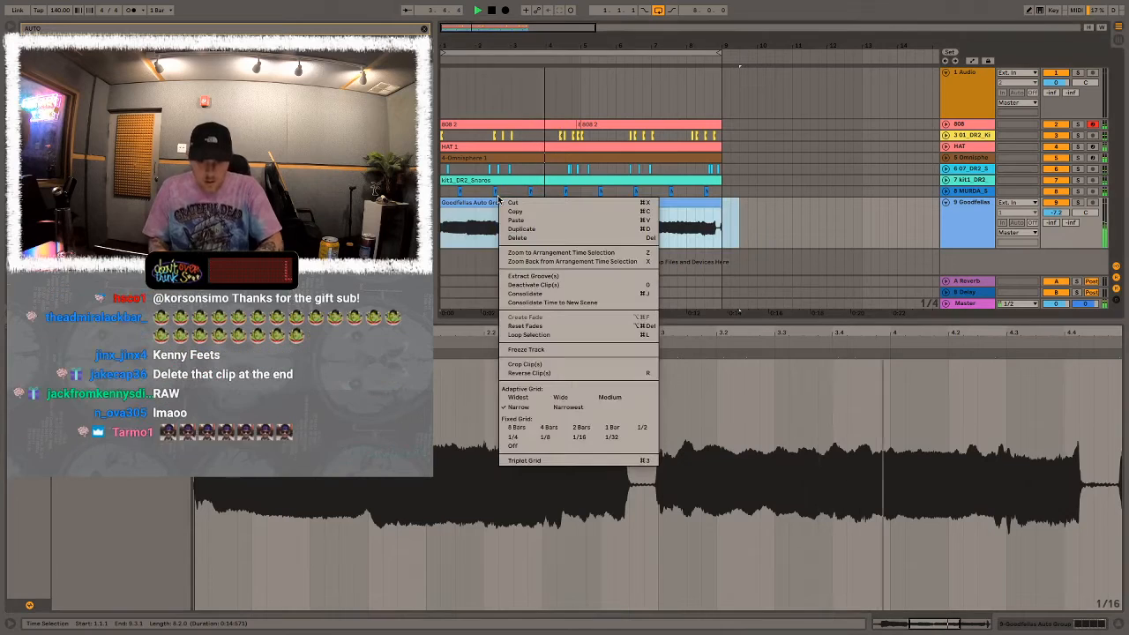
left_click(473, 201)
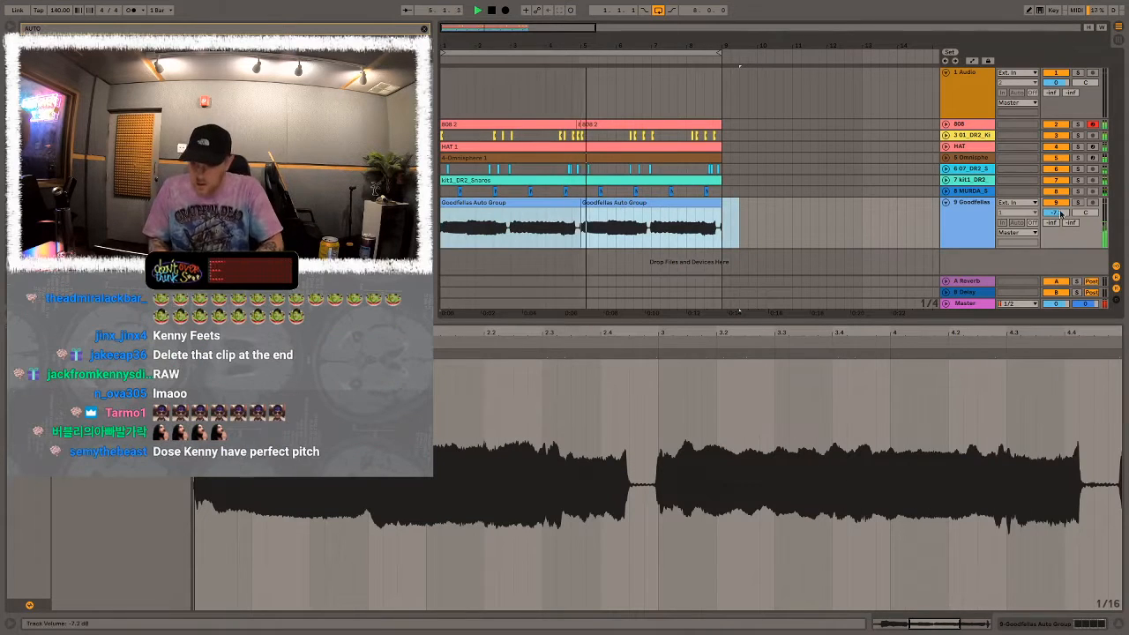
left_click_drag(1066, 212, 1068, 213)
key("XF86AudioRaiseVolume")
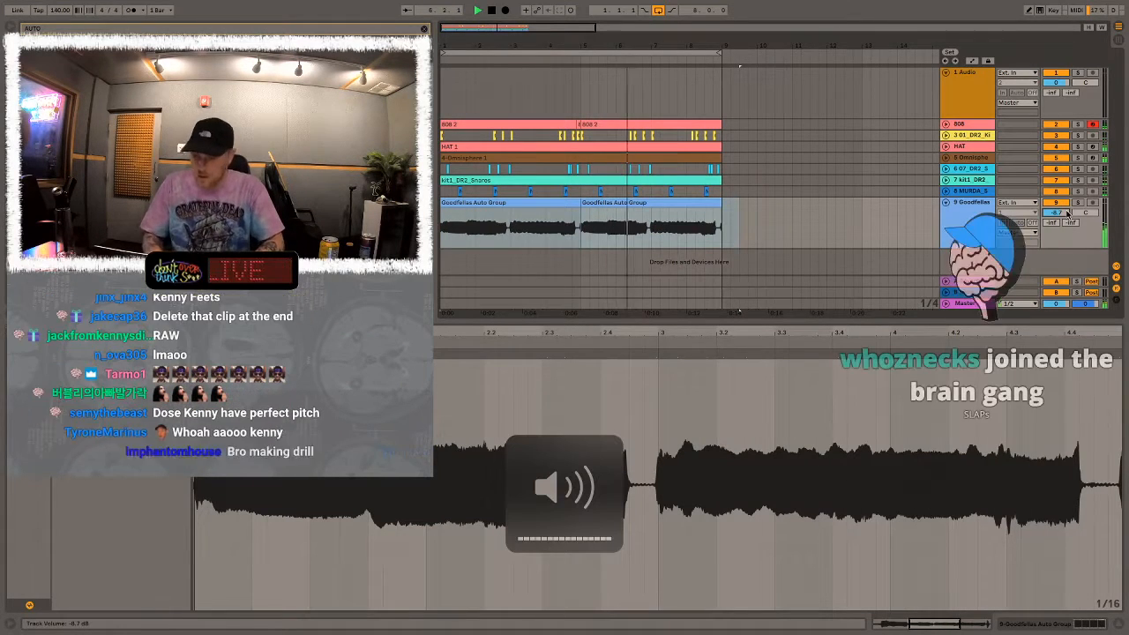
Shorten the first vocal clip to two bars, from 1.1.1 to 3.1.1, and play it
left_click(462, 204)
key("space")
key("space")
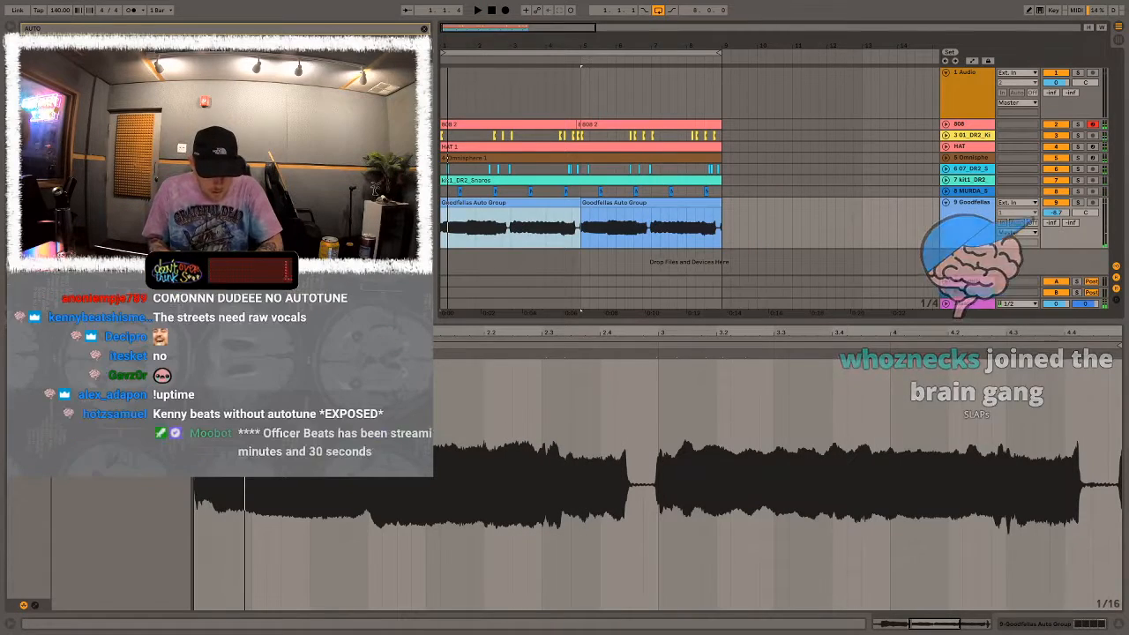
key("space")
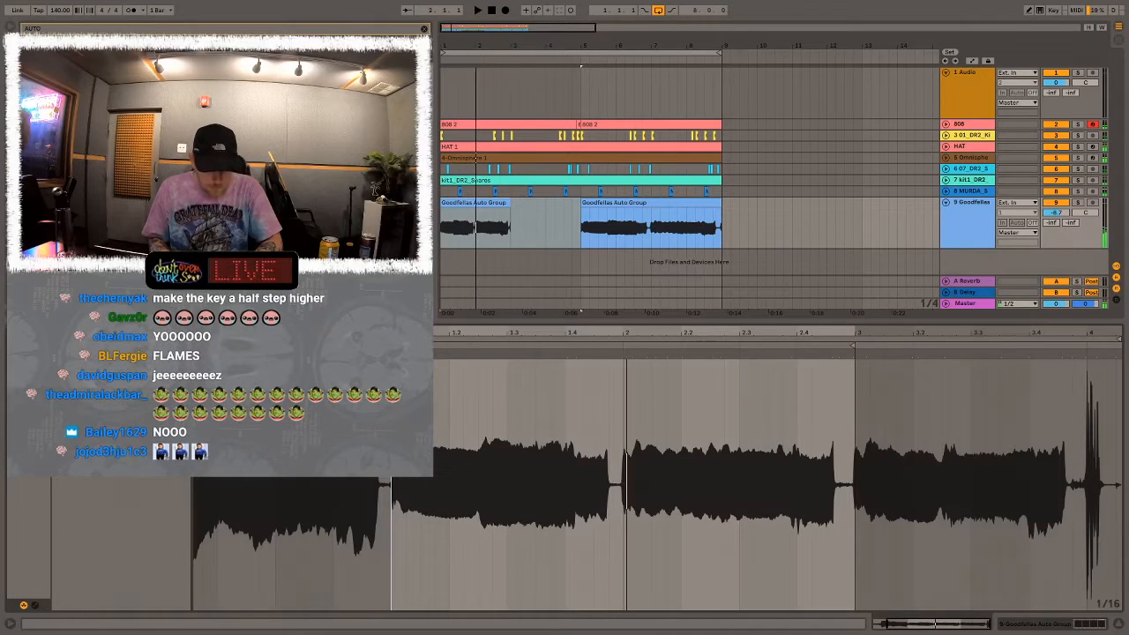
Insert warp markers through the two-bar vocal clip, including at 1.2.3, 1.4.1 and 2.2.3, to tighten its timing
left_click(467, 353)
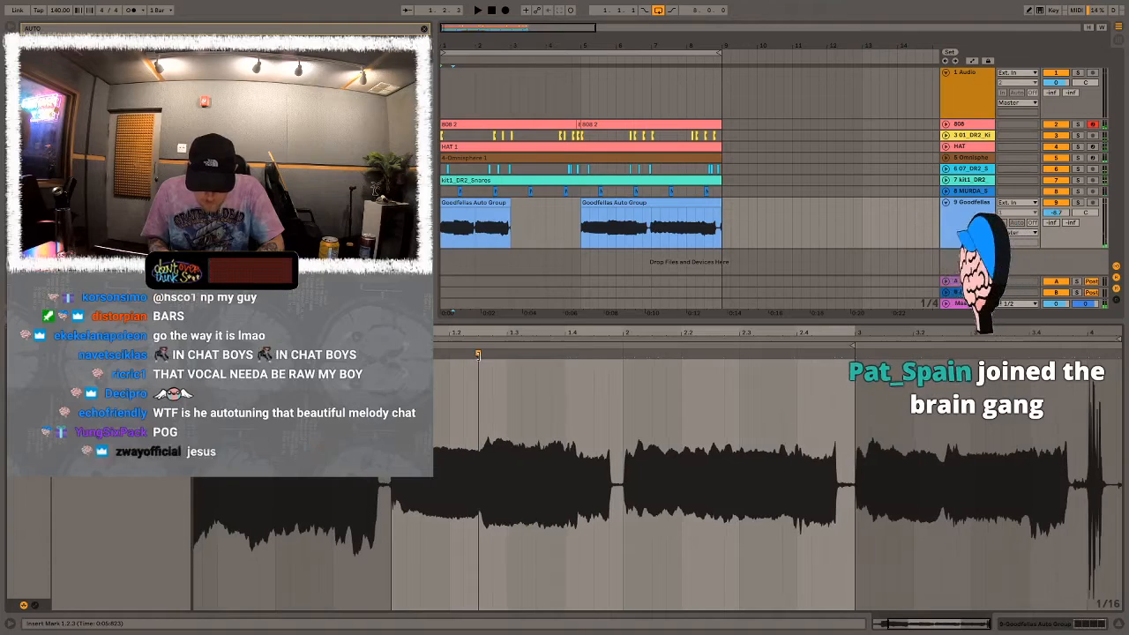
left_click(477, 353)
key("space")
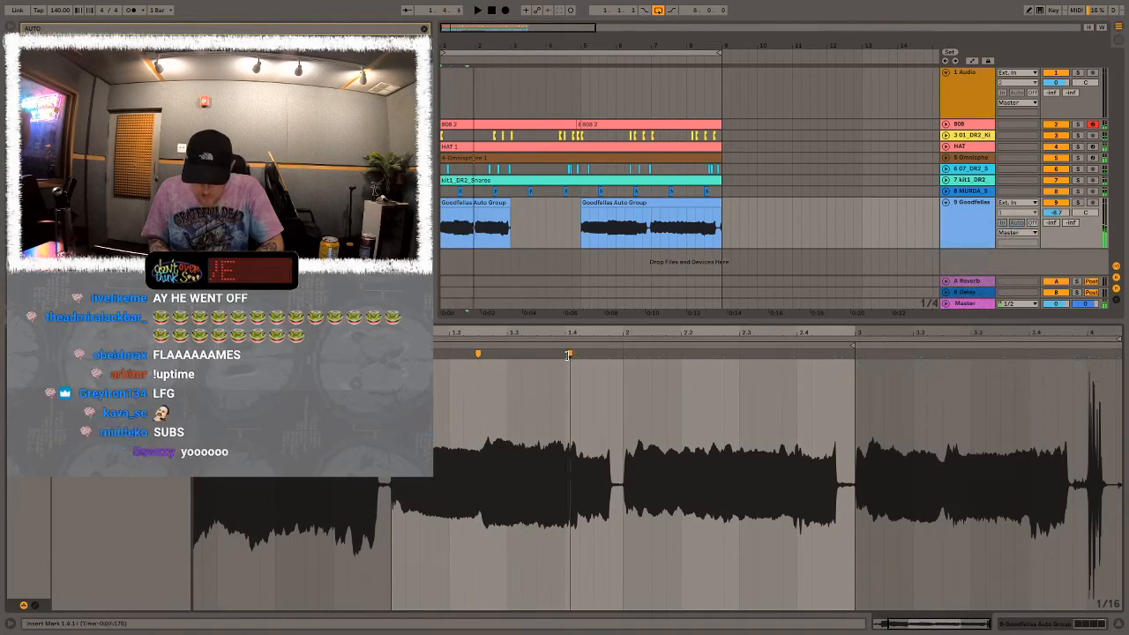
left_click(563, 353)
left_click(623, 354)
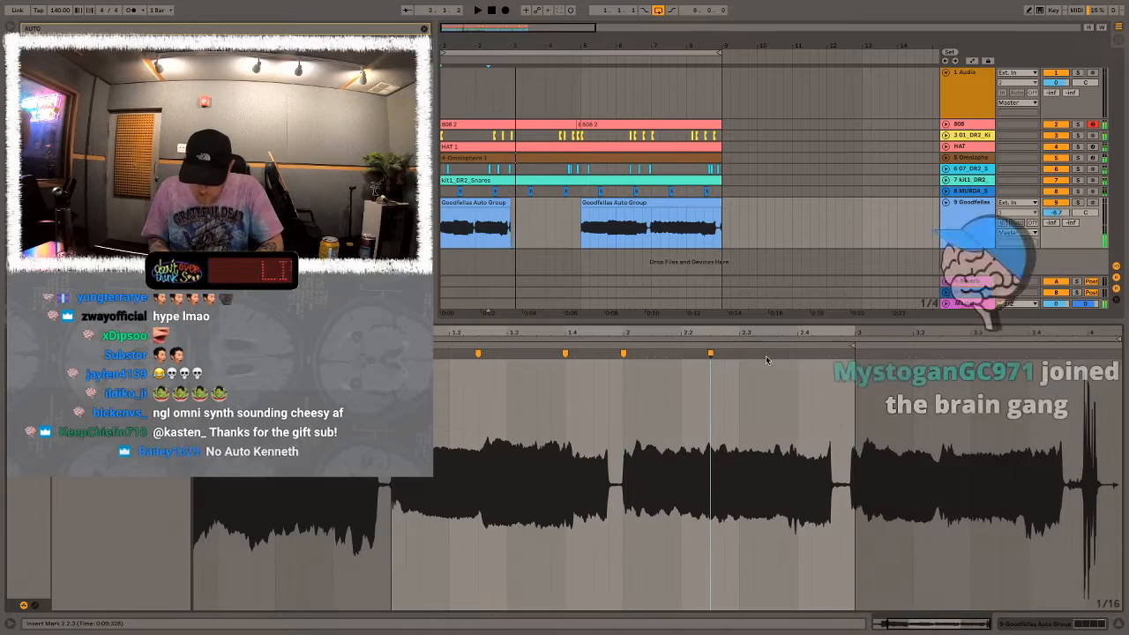
left_click(710, 353)
left_click(796, 353)
Split the two-bar vocal clip at 2.4.1 and transpose the short end piece up 4 st
double_click(495, 212)
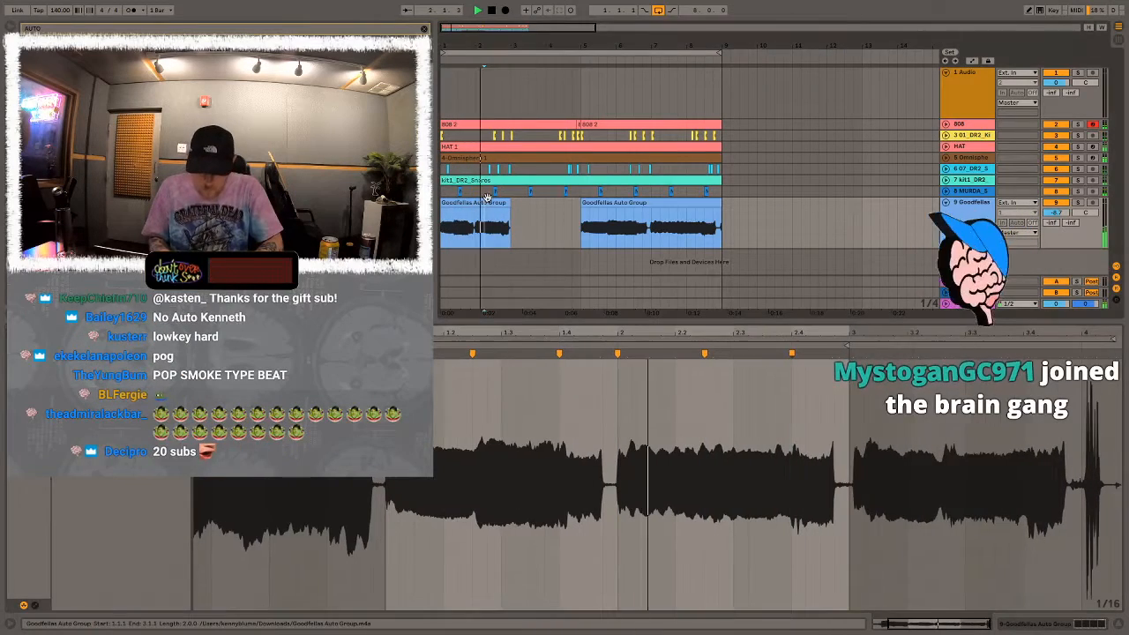
left_click(501, 218)
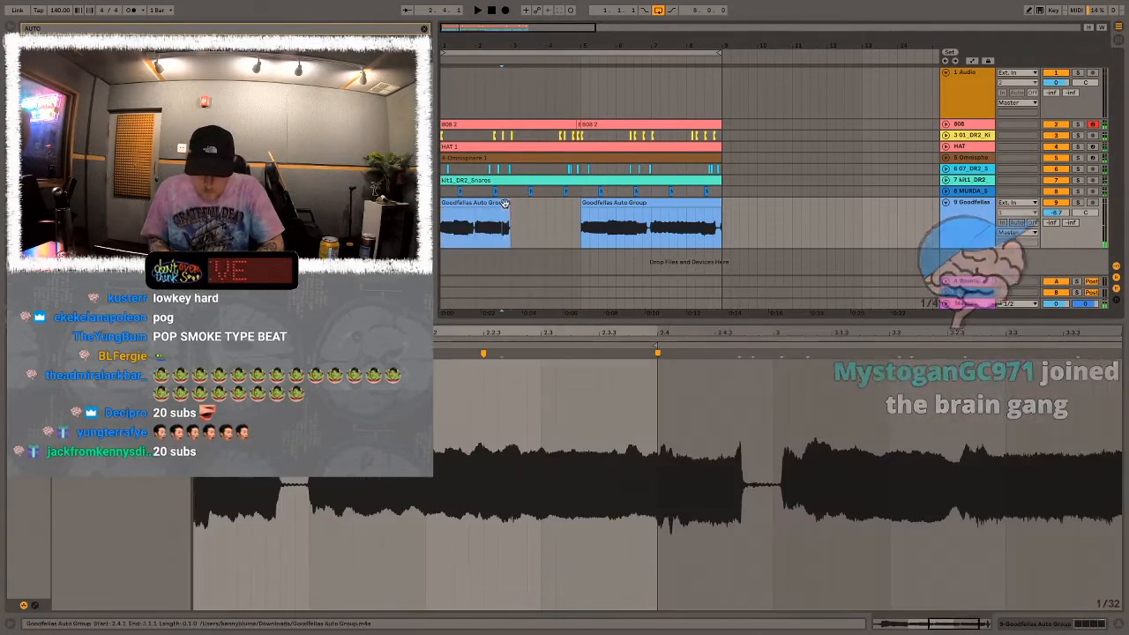
key("super+e")
key("space")
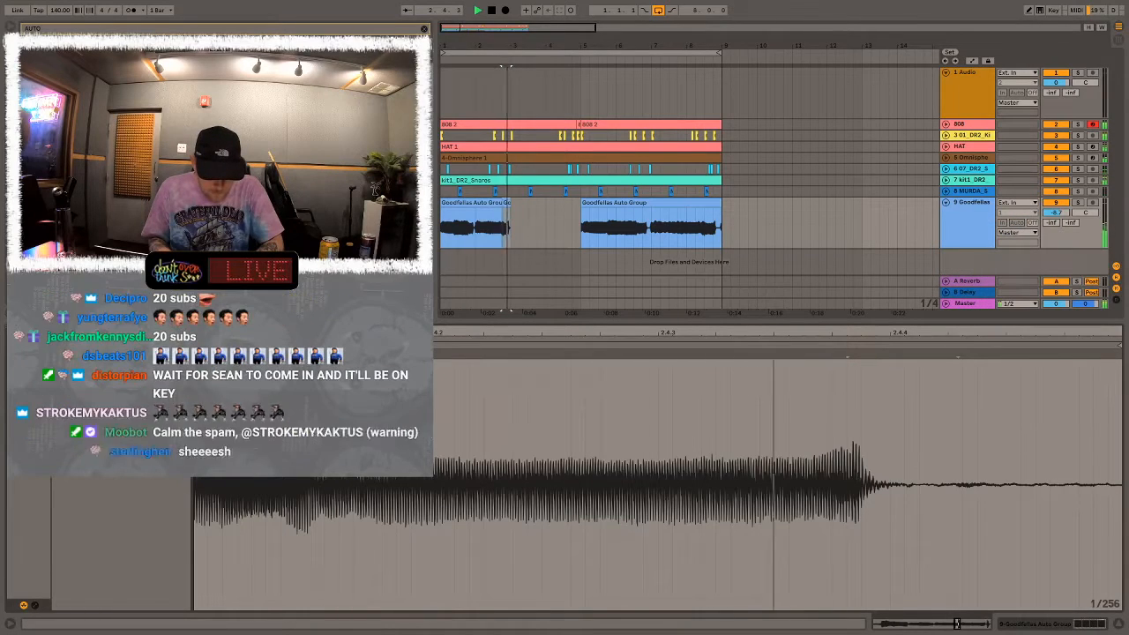
Transpose both vocal pieces up together to 12 st and 16 st while playing them from the start
left_click(441, 216)
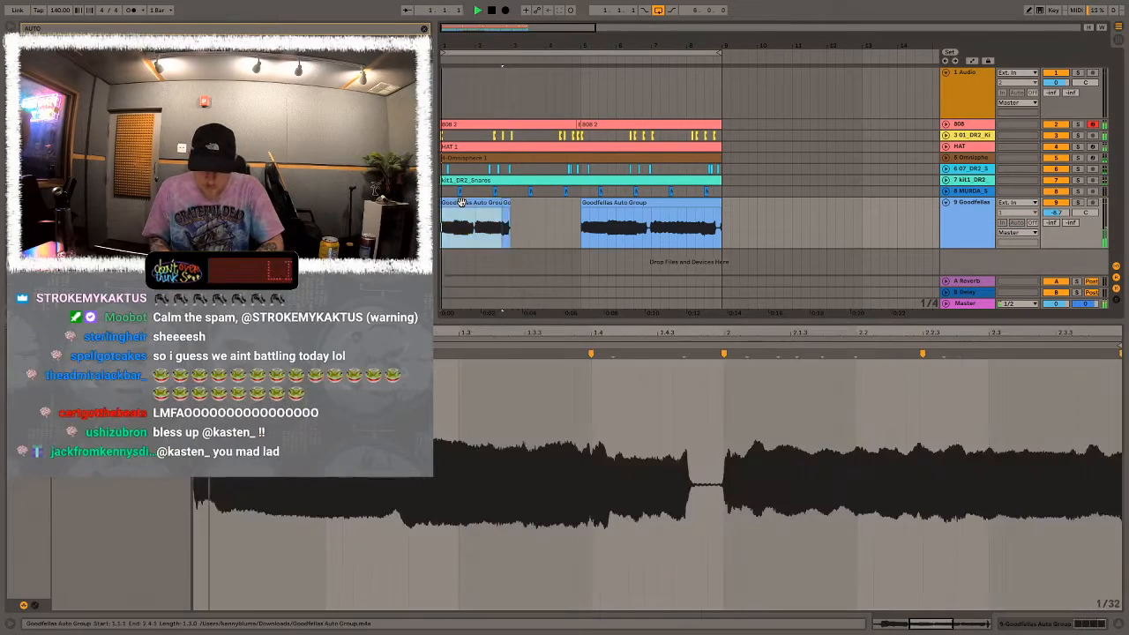
key("space")
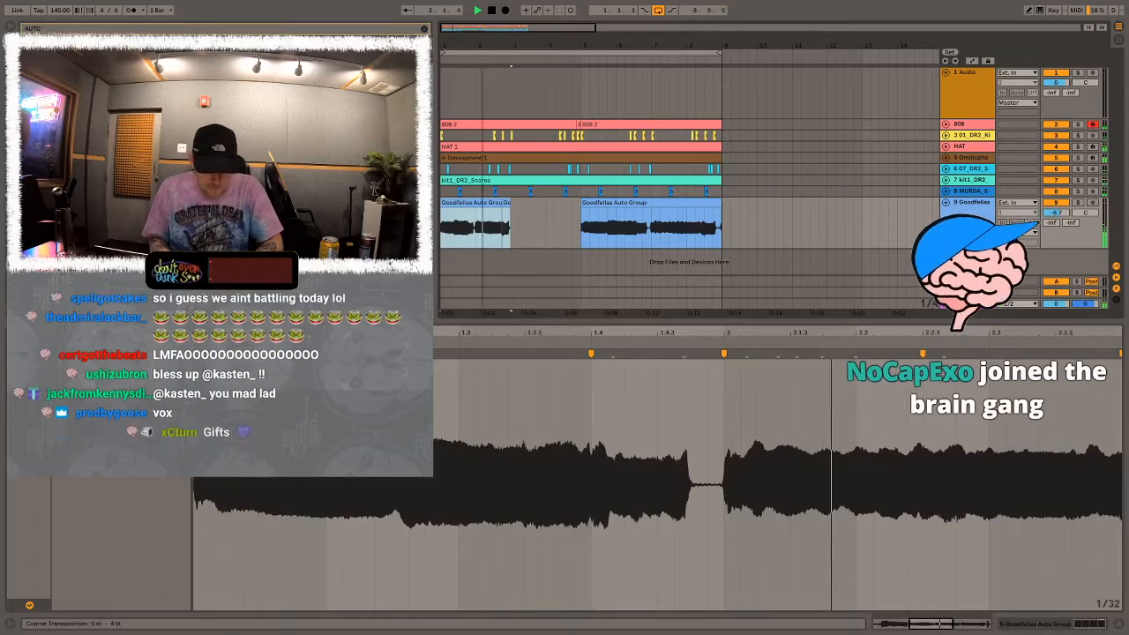
key("space")
key("space")
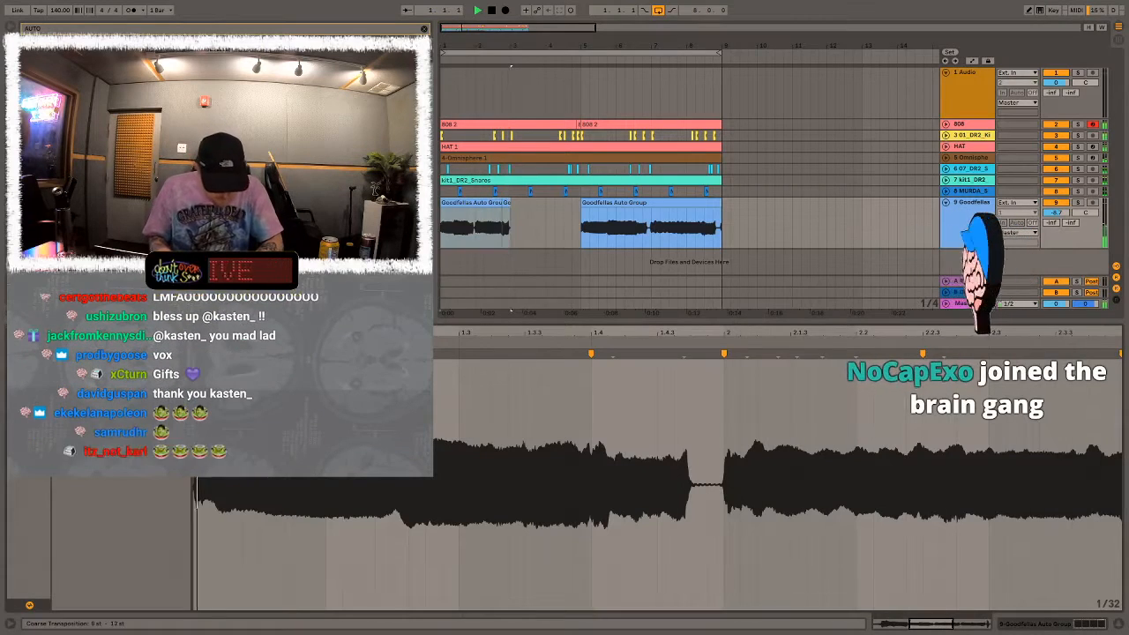
key("Up")
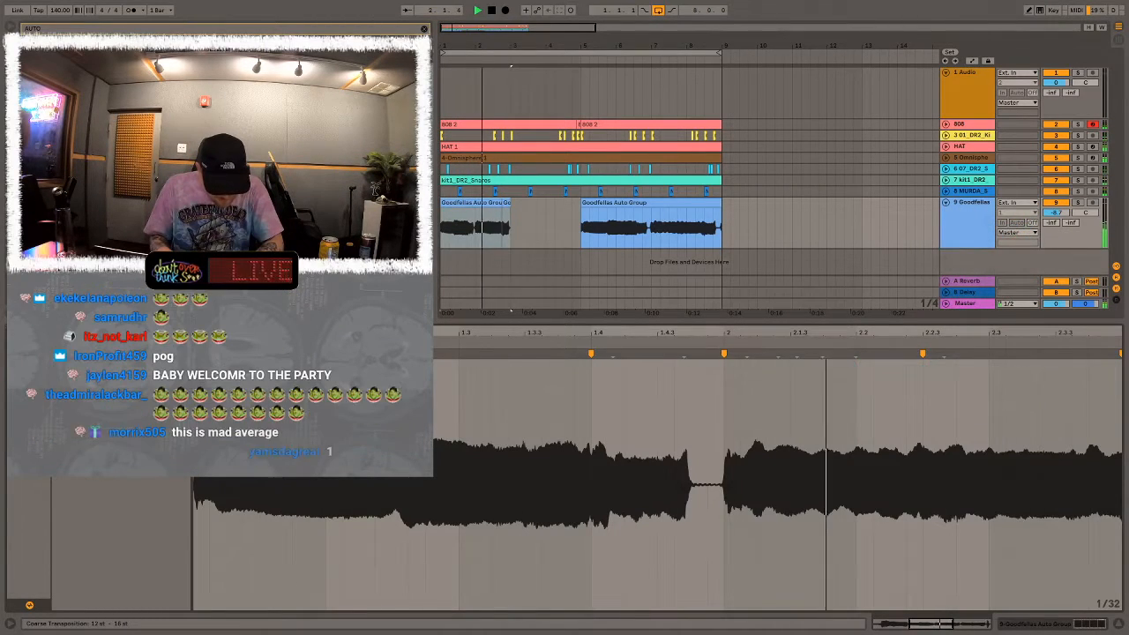
Remove the old vocal clip from bars 5 to 8 and duplicate the two-bar phrase to fill all eight bars
left_click_drag(756, 224, 442, 221)
key("Delete")
key("space")
key("super+d")
key("super+d")
key("super+d")
Delete the vocal clips from bars 1 to 4 and play the beat after checking the hat clip
left_click(459, 202)
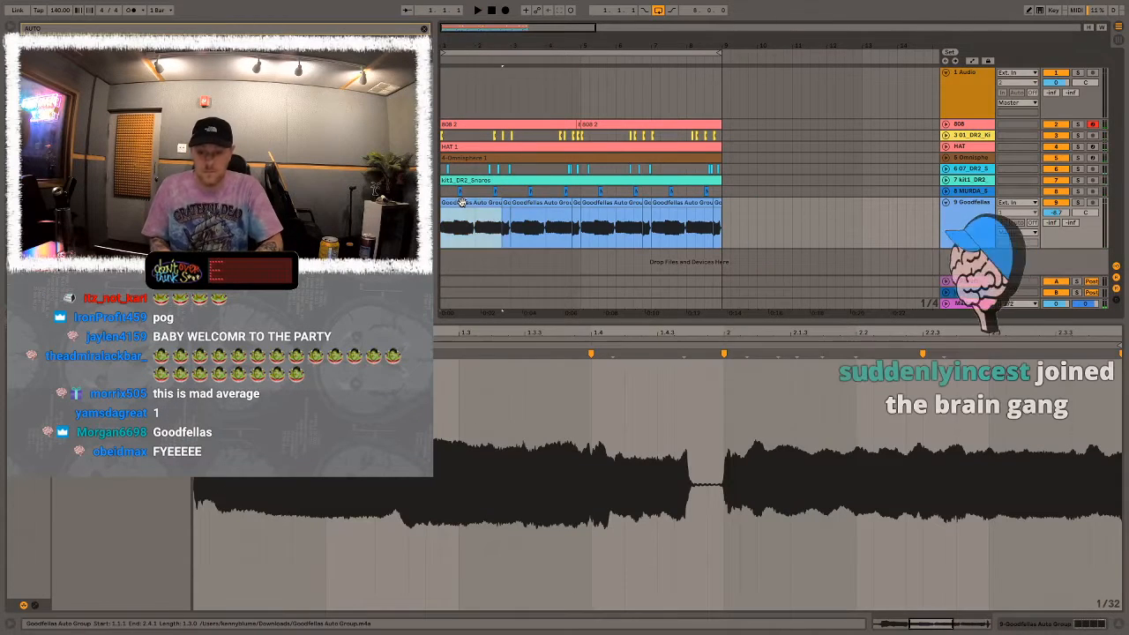
left_click(579, 225, "shift")
key("Delete")
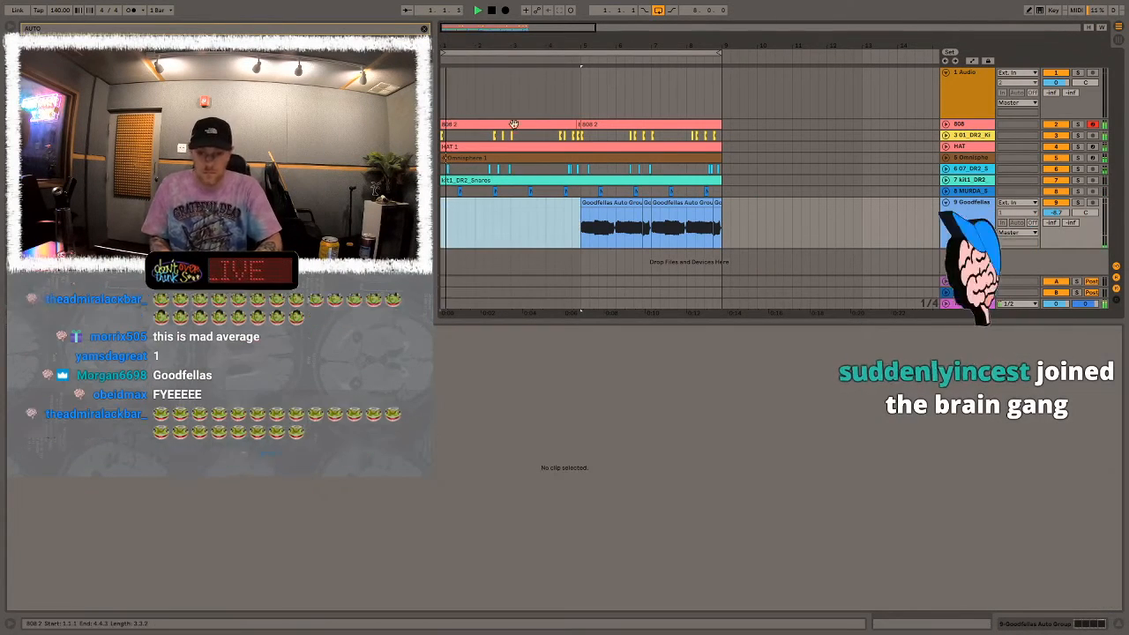
left_click(451, 134)
left_click(458, 148)
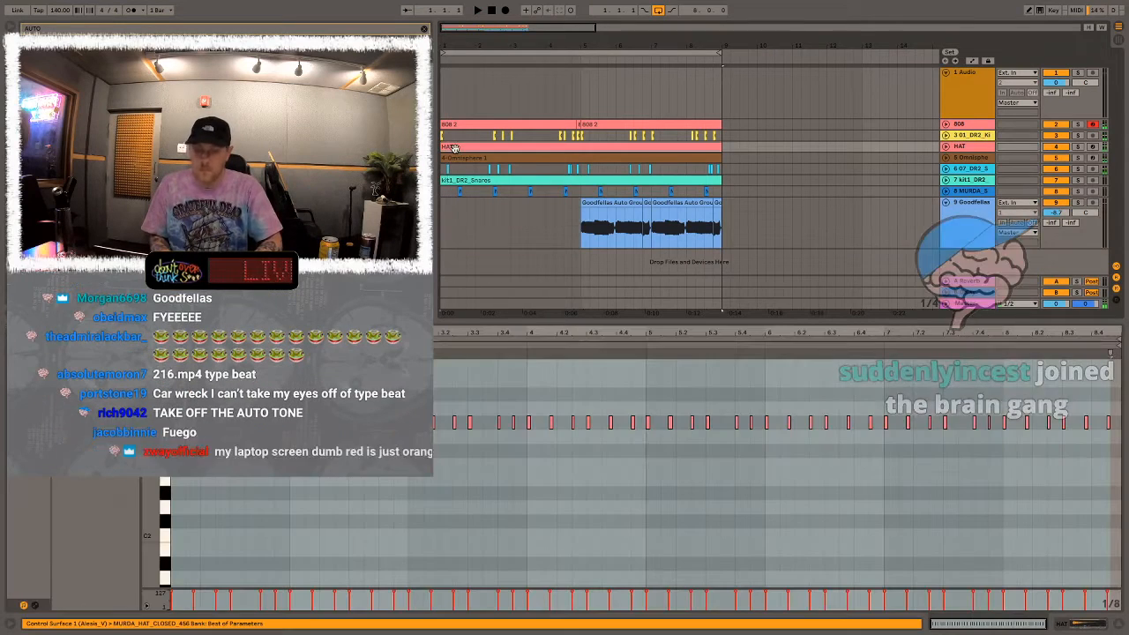
key("space")
Move RC-20 Retro Color after Auto-Tune in the vocal track's effects chain and open its plug-in window
left_click(922, 227)
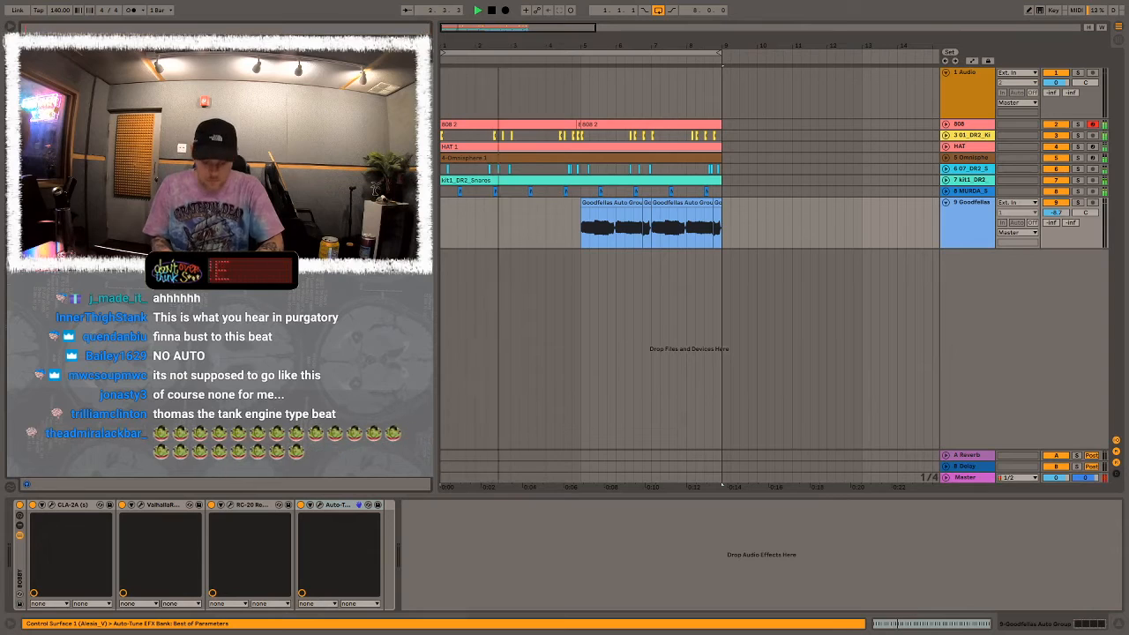
left_click_drag(251, 505, 387, 513)
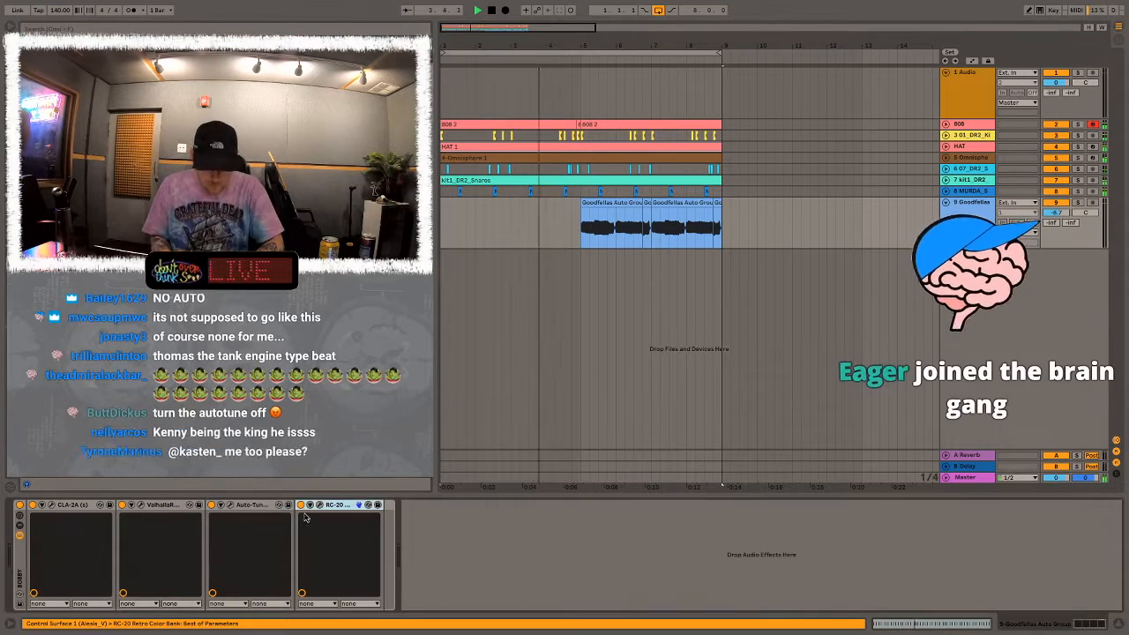
left_click(319, 505)
Narrow RC-20's EQ cut range with the low cut at about 1346 Hz and turn up the Distort amount
left_click(802, 407)
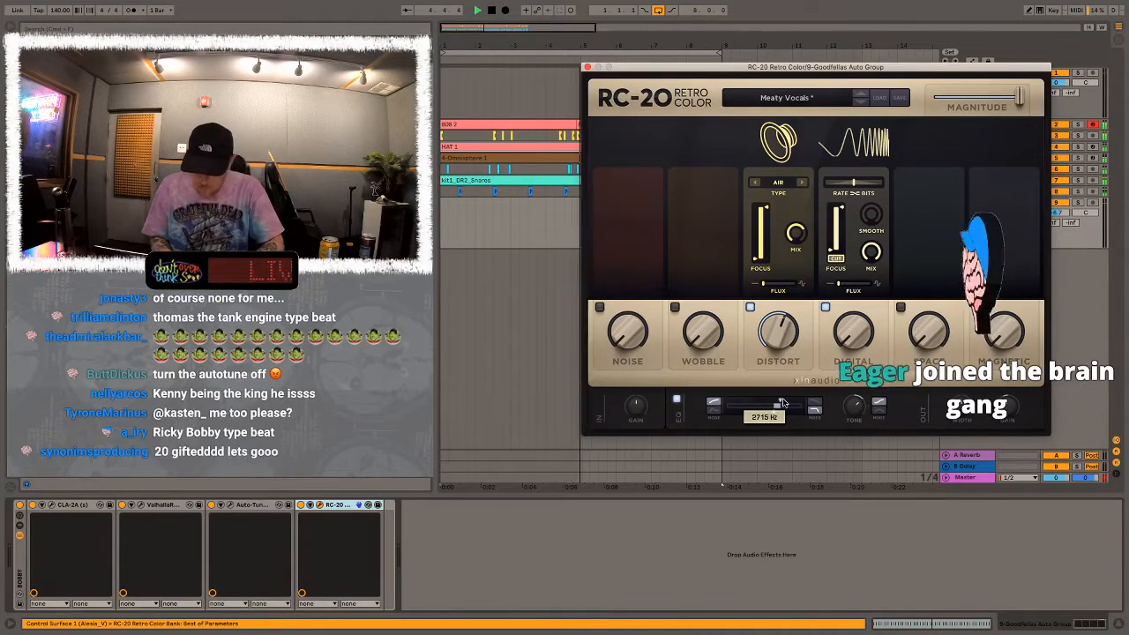
left_click_drag(781, 406, 774, 402)
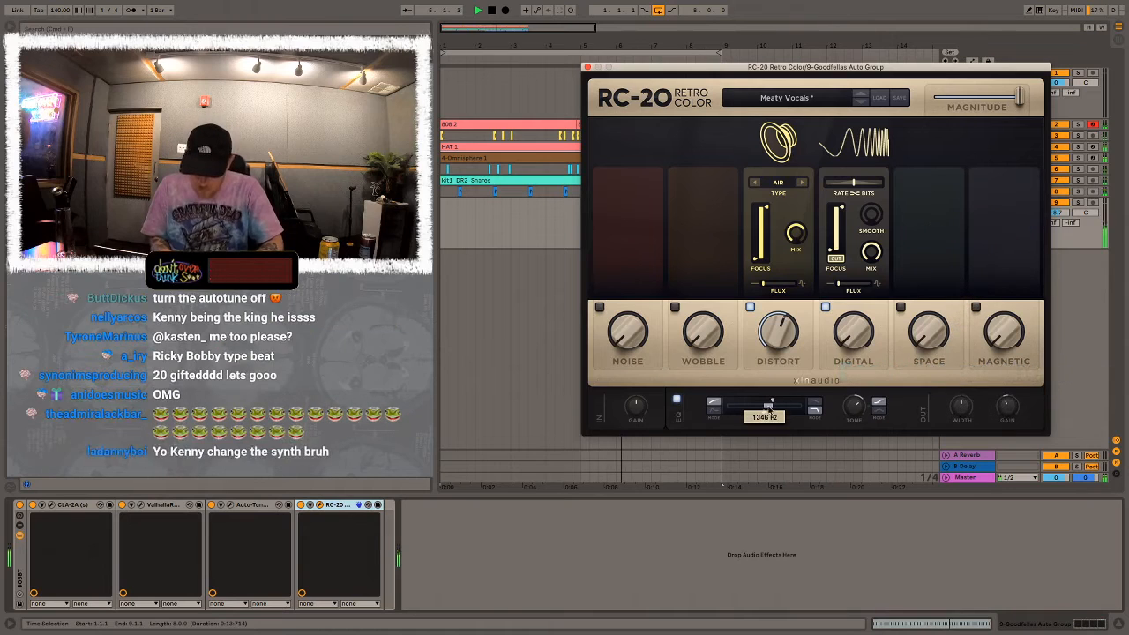
mouse_move(776, 305)
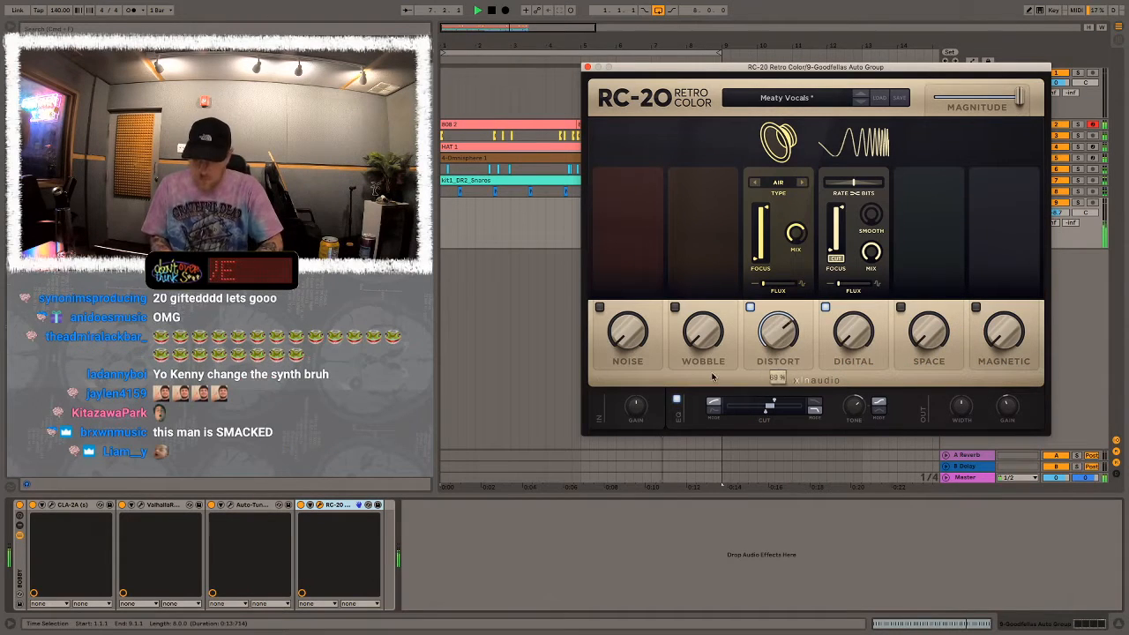
left_click_drag(772, 315, 771, 302)
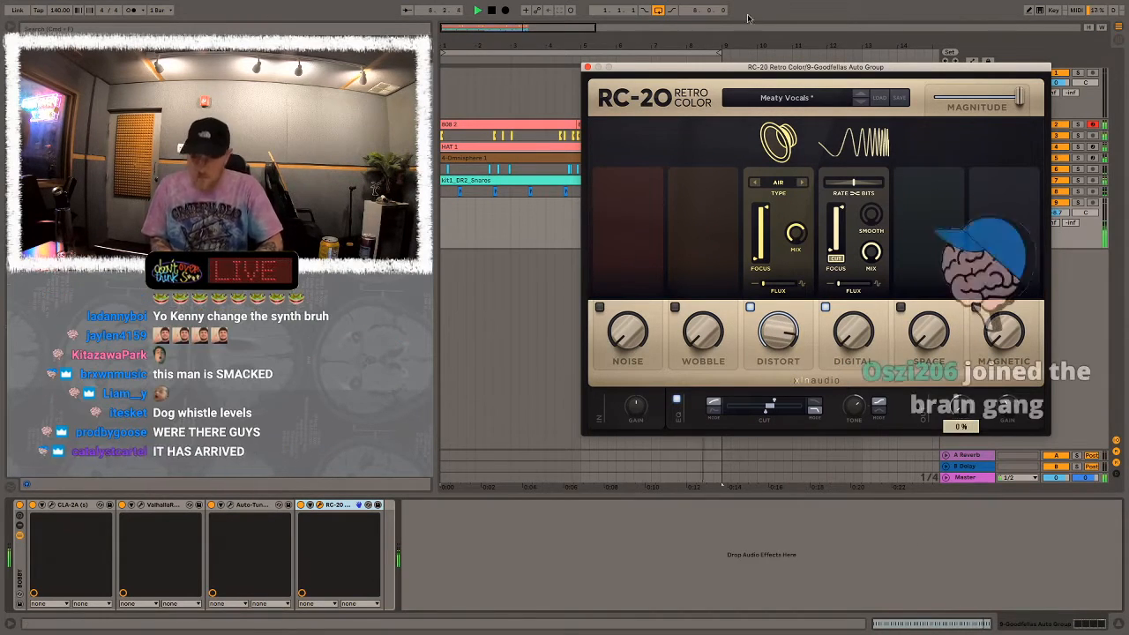
left_click_drag(769, 405, 780, 401)
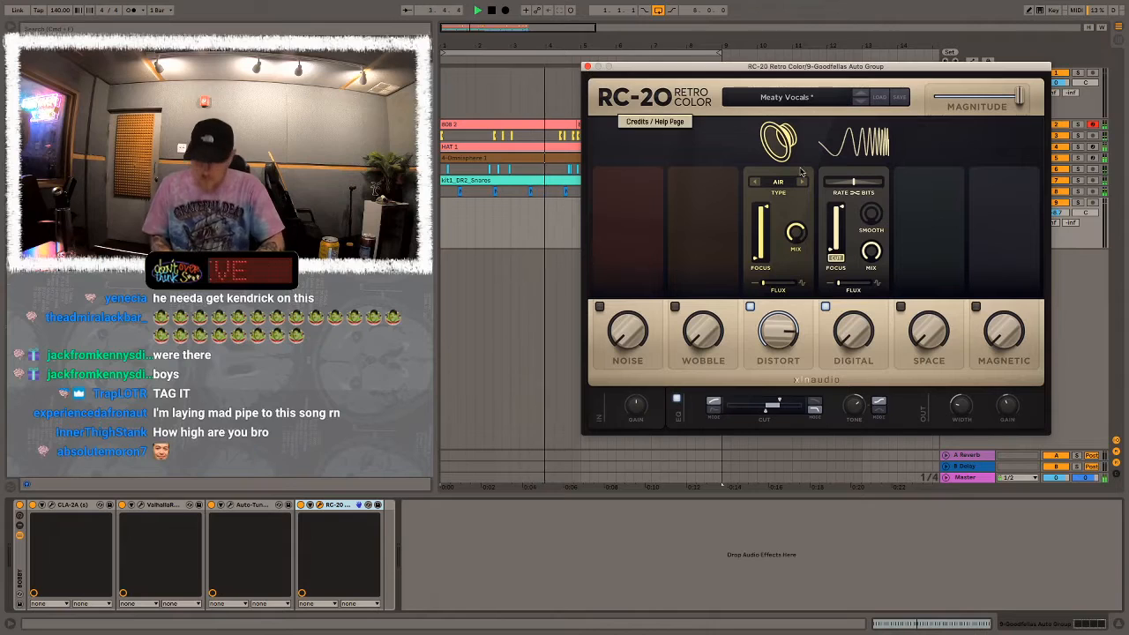
Close RC-20, set the vocal track's volume to -10.9 dB and unfold the three snare tracks together
left_click(588, 67)
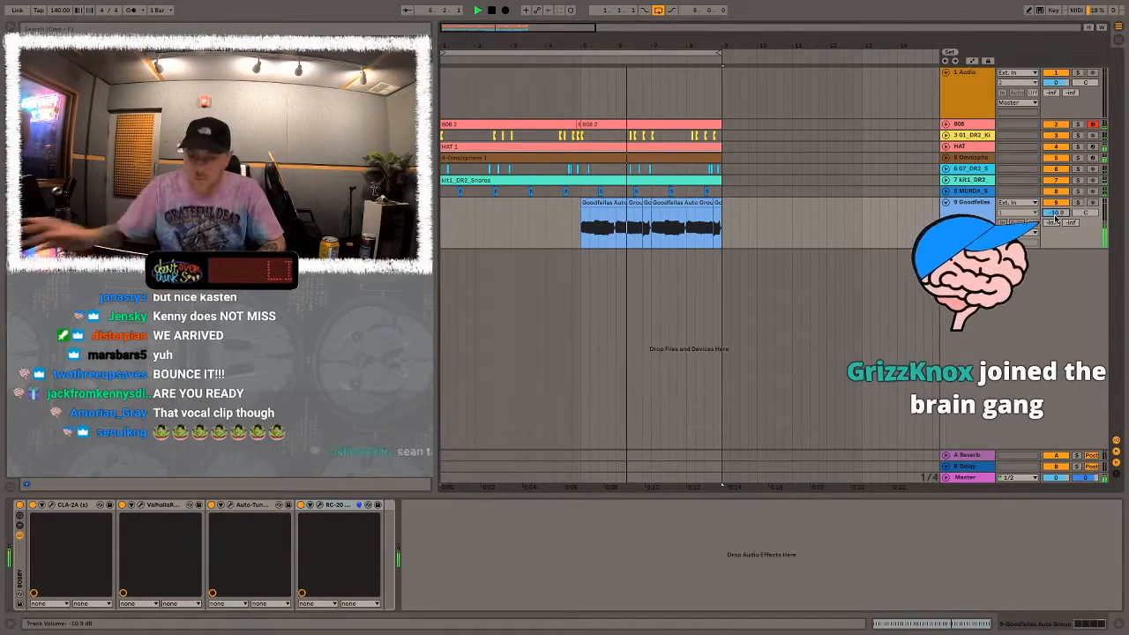
left_click(957, 192)
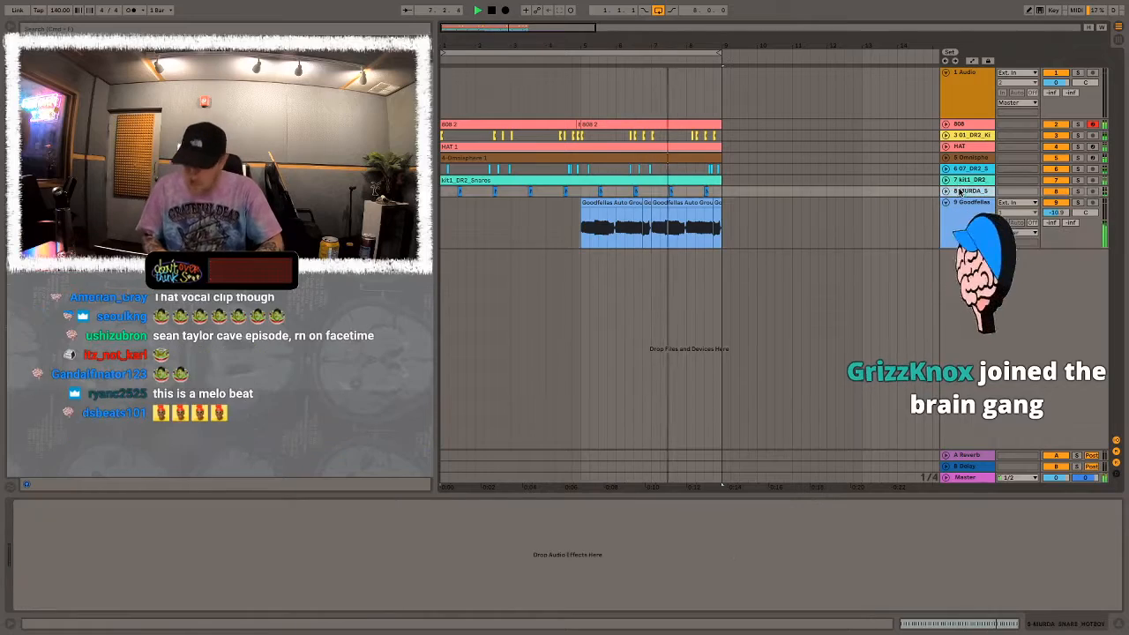
left_click(957, 180, "shift")
left_click(952, 169, "shift")
left_click(946, 169)
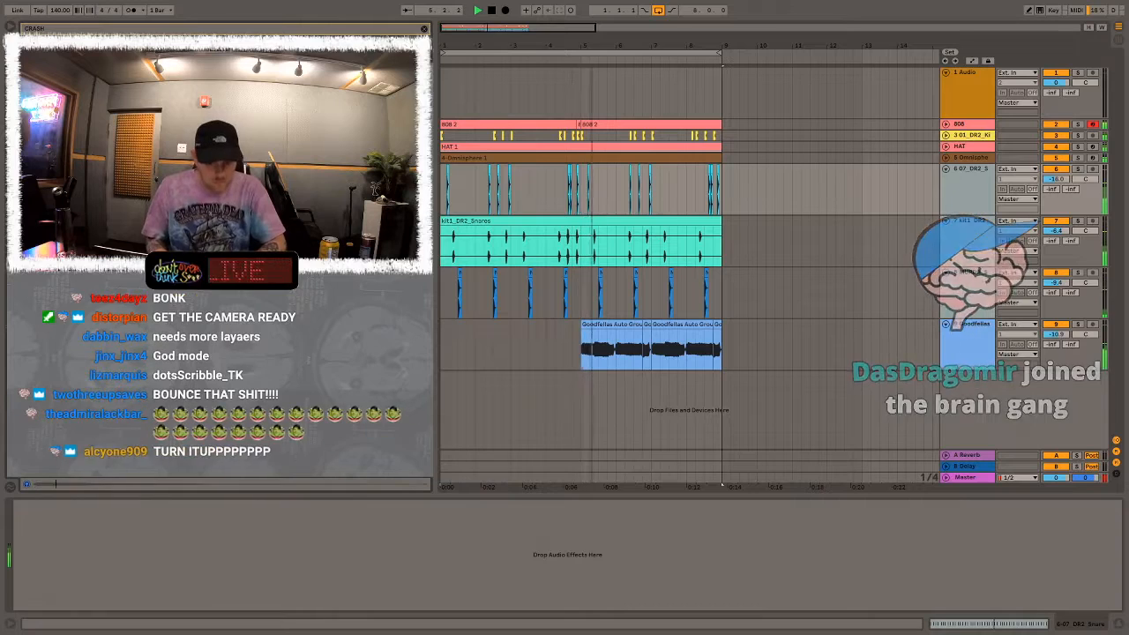
Place the KENNY BEATS CRASH 8 sample at bar 1 on a new audio track and set its volume to -15.4 dB
left_click_drag(291, 379, 445, 393)
left_click_drag(1055, 385, 1055, 410)
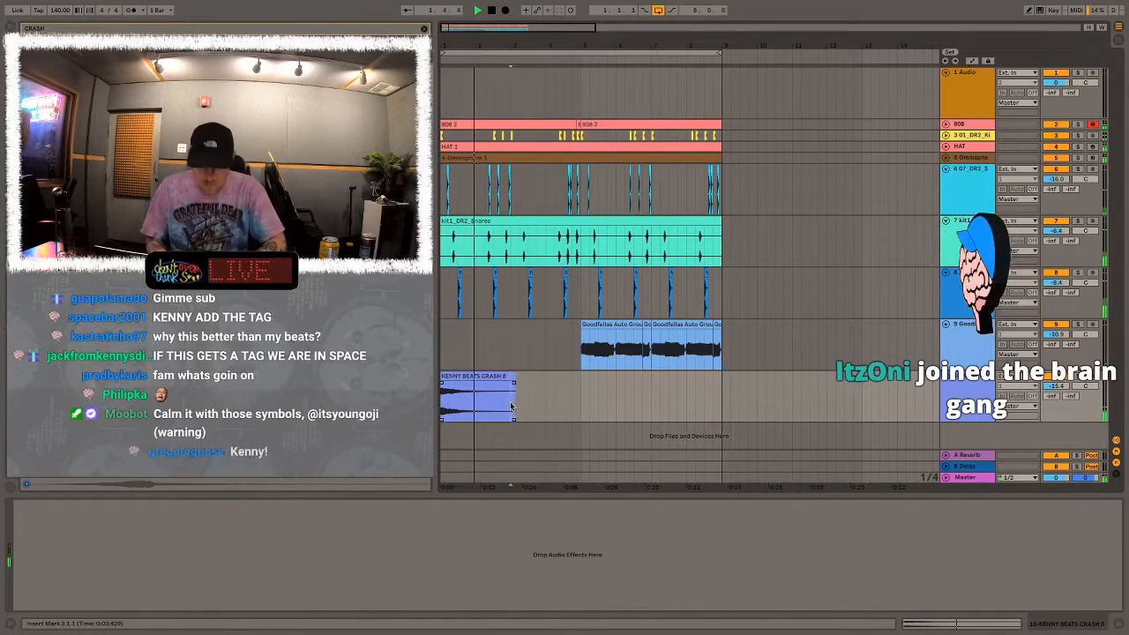
Repeat the KENNY BEATS CRASH 8 clip at bars 3, 5 and 7 of the crash track
key("ctrl+d")
key("ctrl+d")
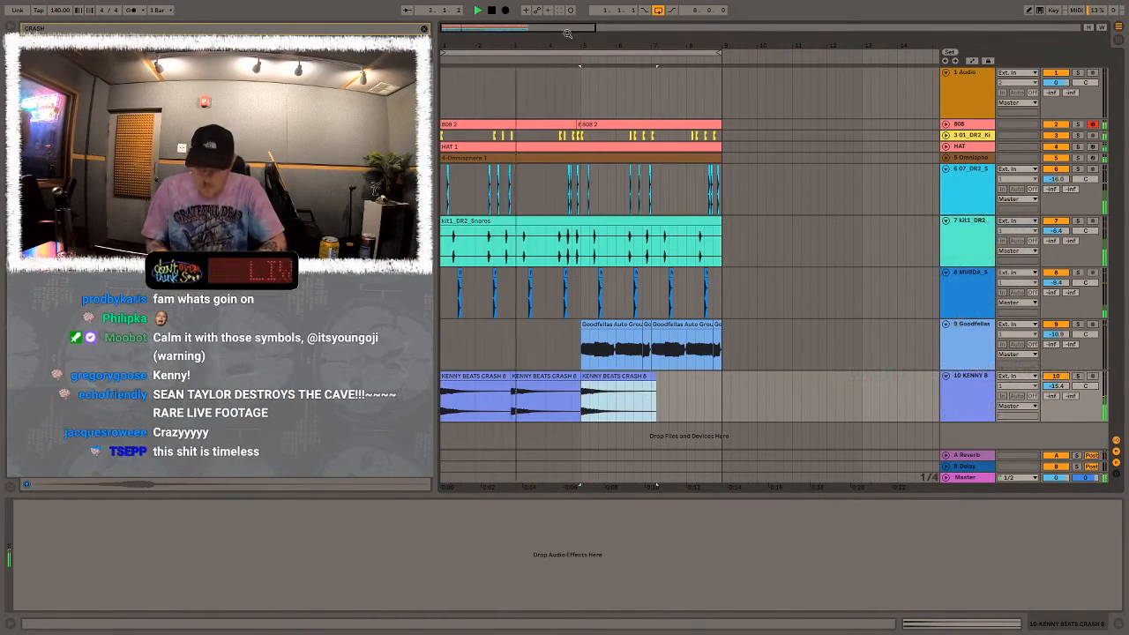
left_click_drag(567, 33, 568, 79)
left_click(570, 401)
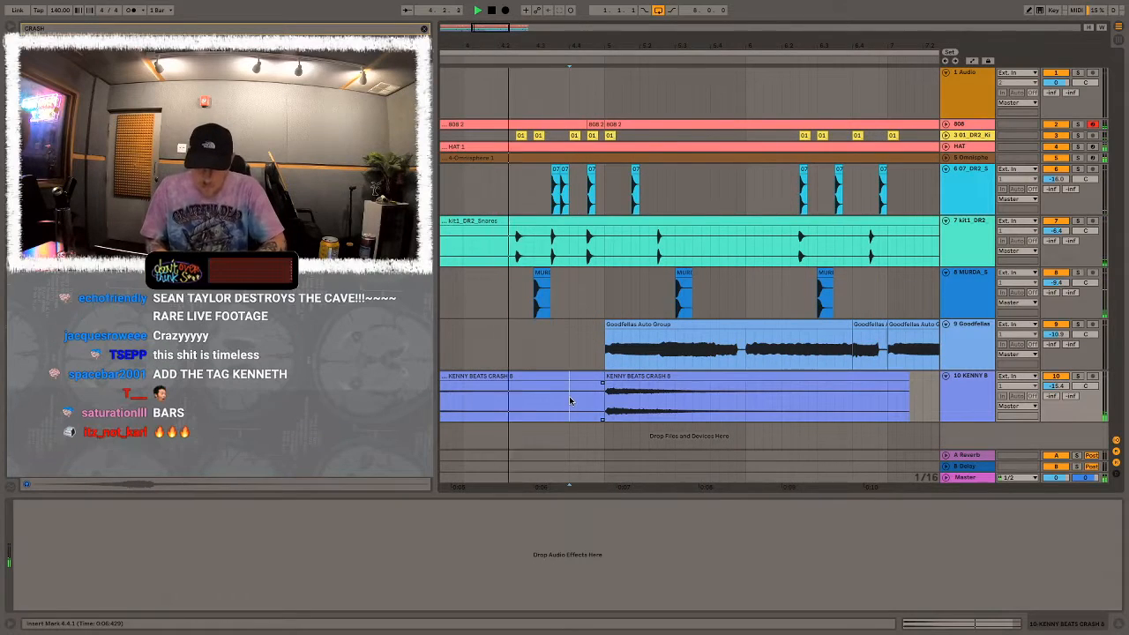
left_click(646, 376)
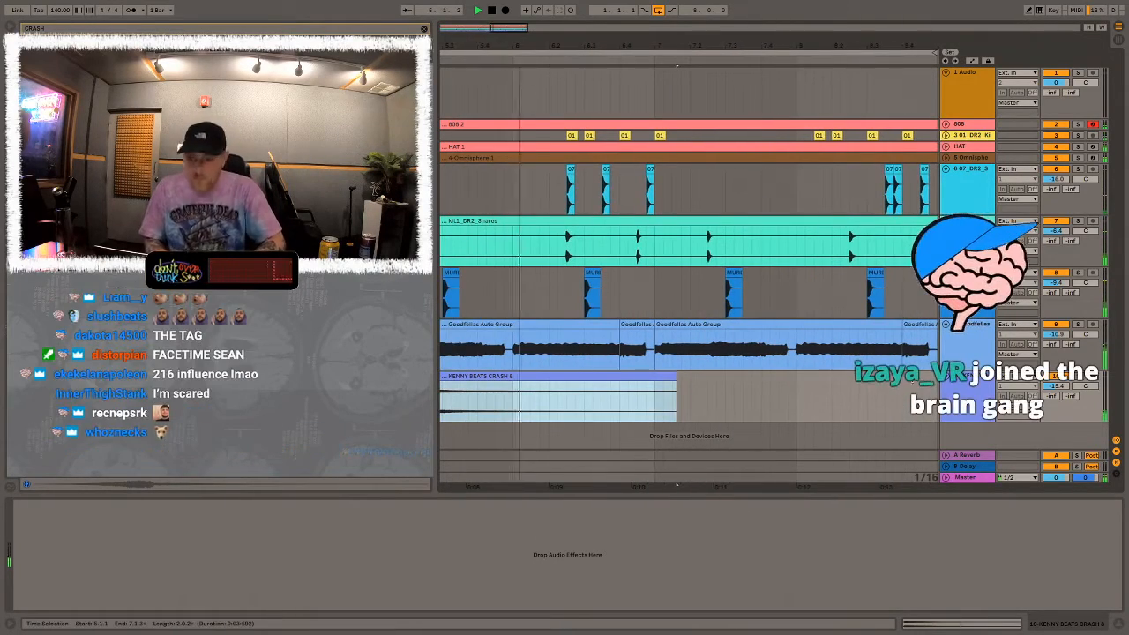
left_click(652, 403)
key("ctrl+v")
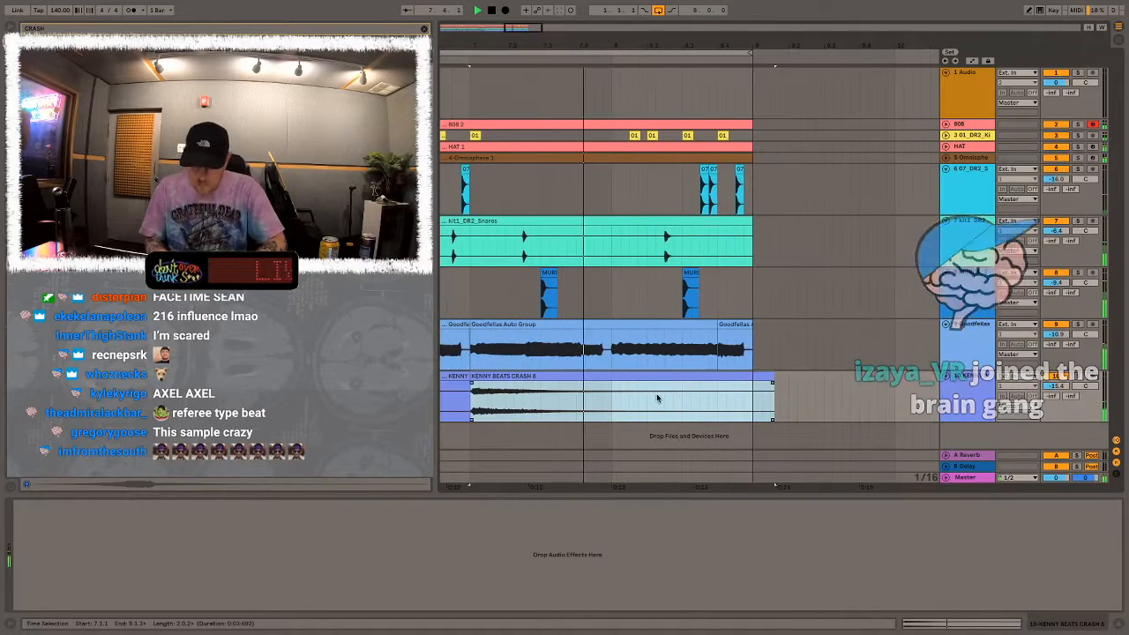
Add three more crash hits one beat apart at 8.2.1, 8.3.1 and 8.4.1
left_click(646, 399)
key("ctrl+v")
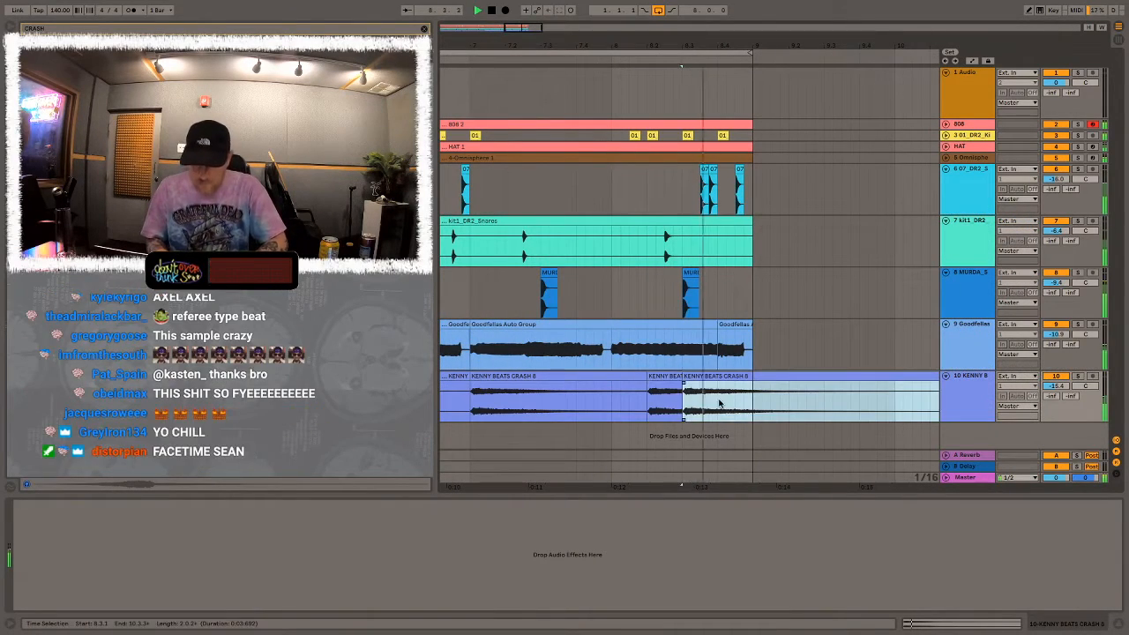
left_click(723, 403)
key("ctrl+v")
left_click(719, 406)
key("ctrl+v")
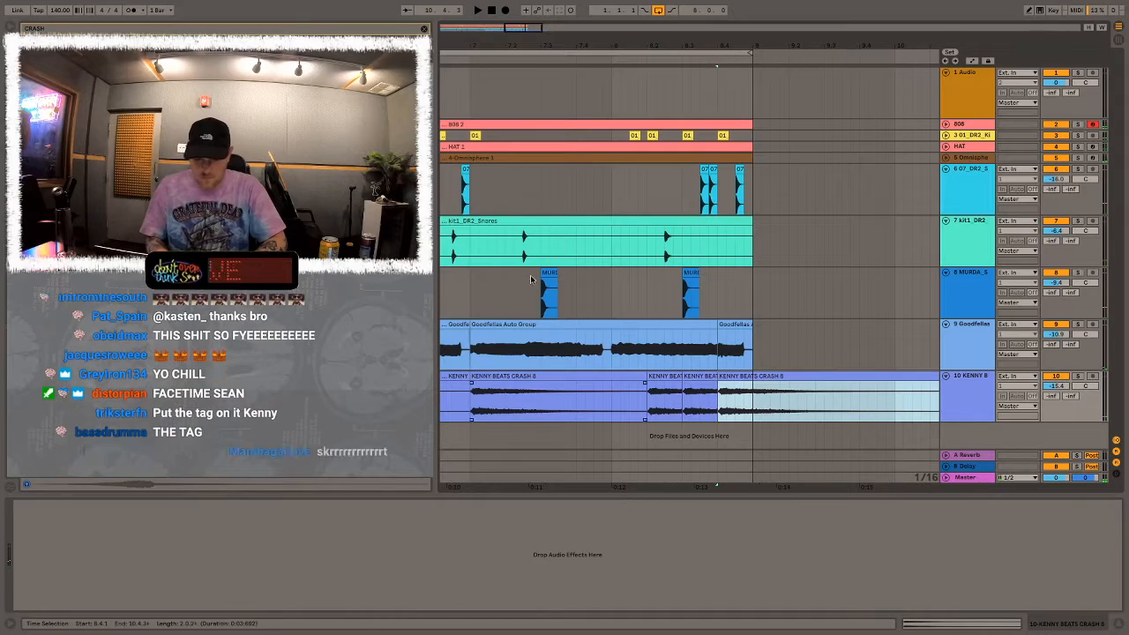
Delete the hits on all three snare tracks from just before beat 8.2 to past the end of bar 8
left_click(529, 295)
key("space")
left_click_drag(778, 295, 640, 200)
key("Delete")
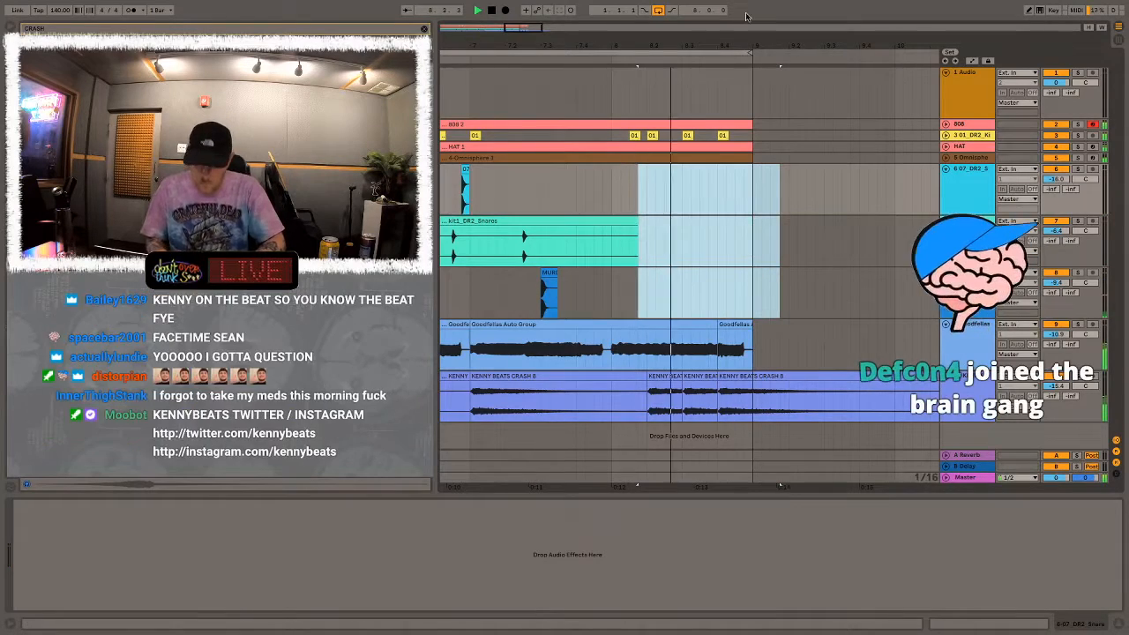
left_click_drag(689, 45, 505, 43)
left_click_drag(534, 245, 511, 397)
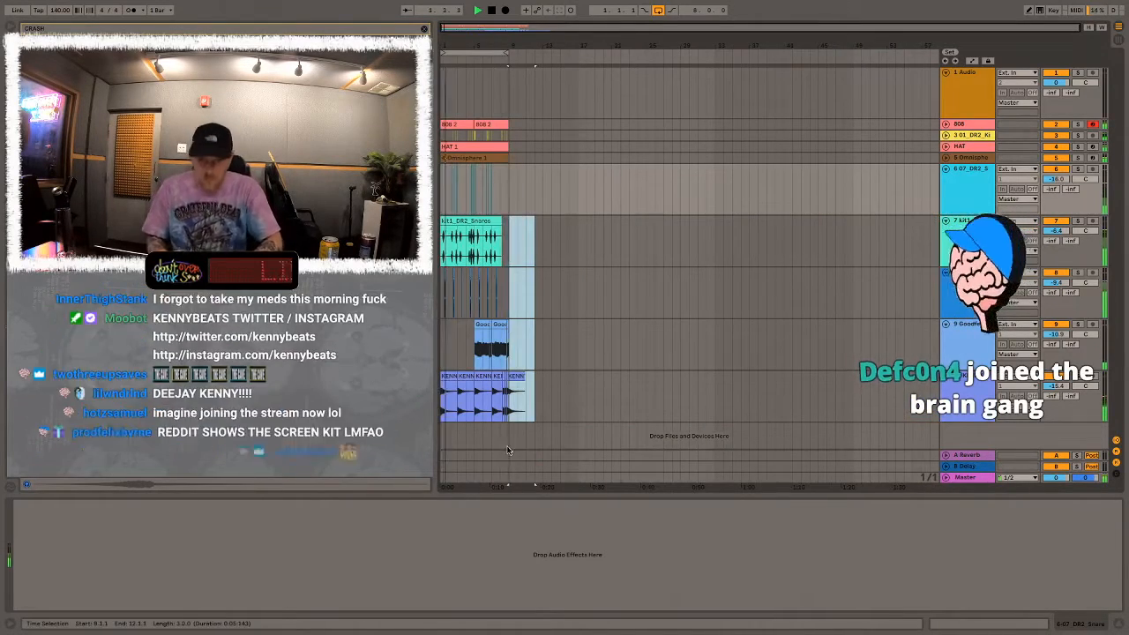
left_click(610, 346)
Fold the three snare tracks, the Goodfellas vocal track and the crash track
left_click(947, 168)
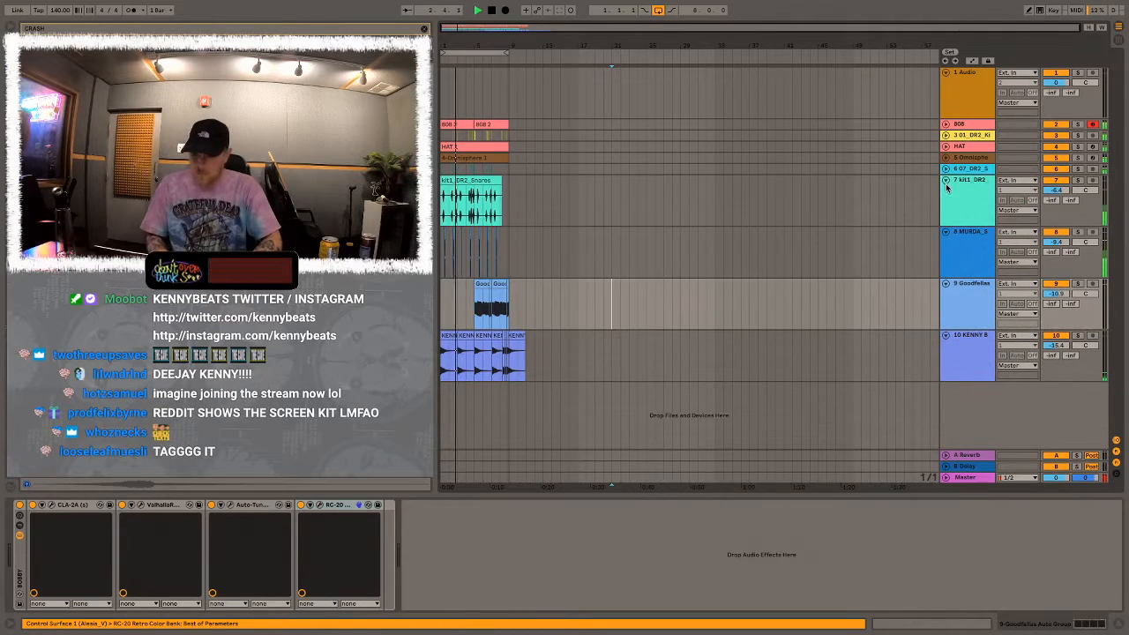
left_click(946, 186)
left_click(946, 180)
left_click(946, 191)
left_click(945, 202)
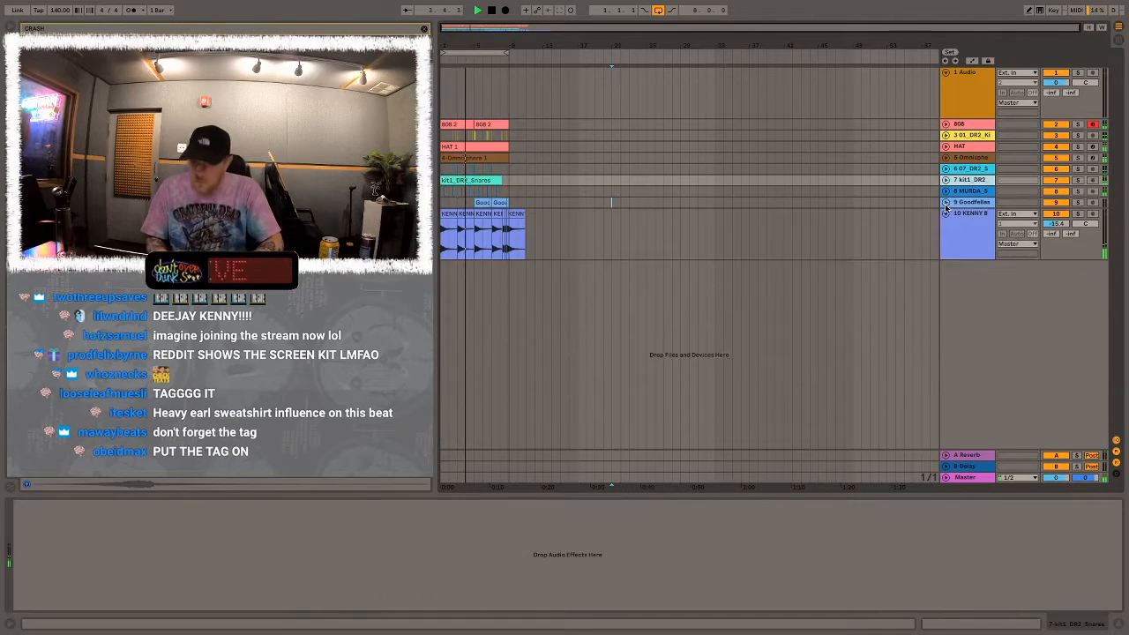
left_click(945, 213)
Duplicate the Omnisphere track and delete the clip on the copy
left_click(476, 155)
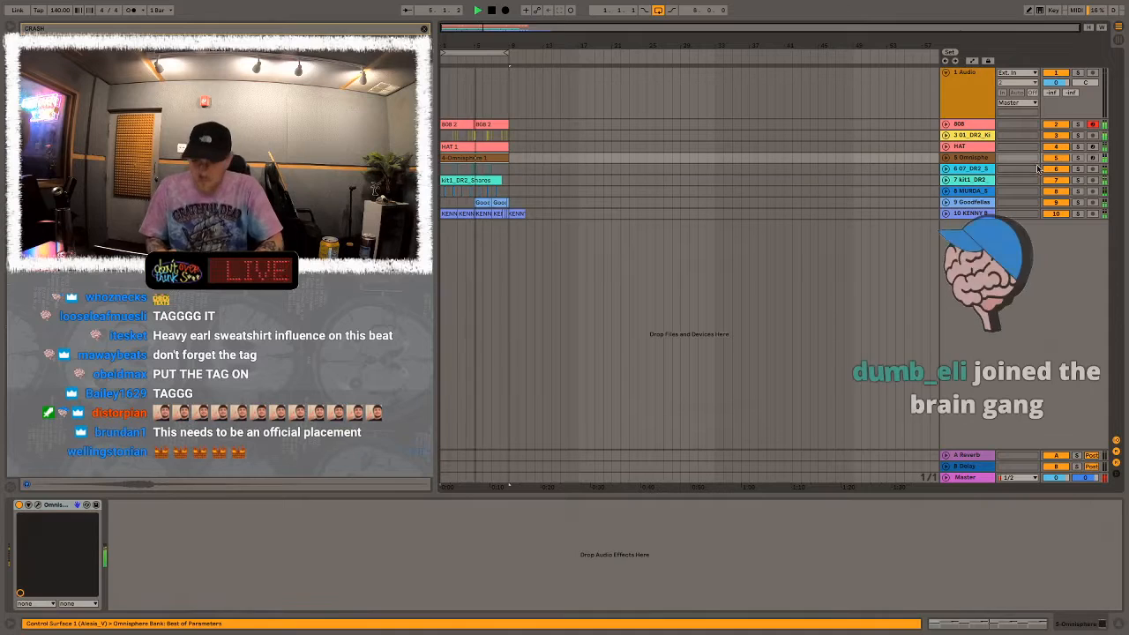
key("ctrl+d")
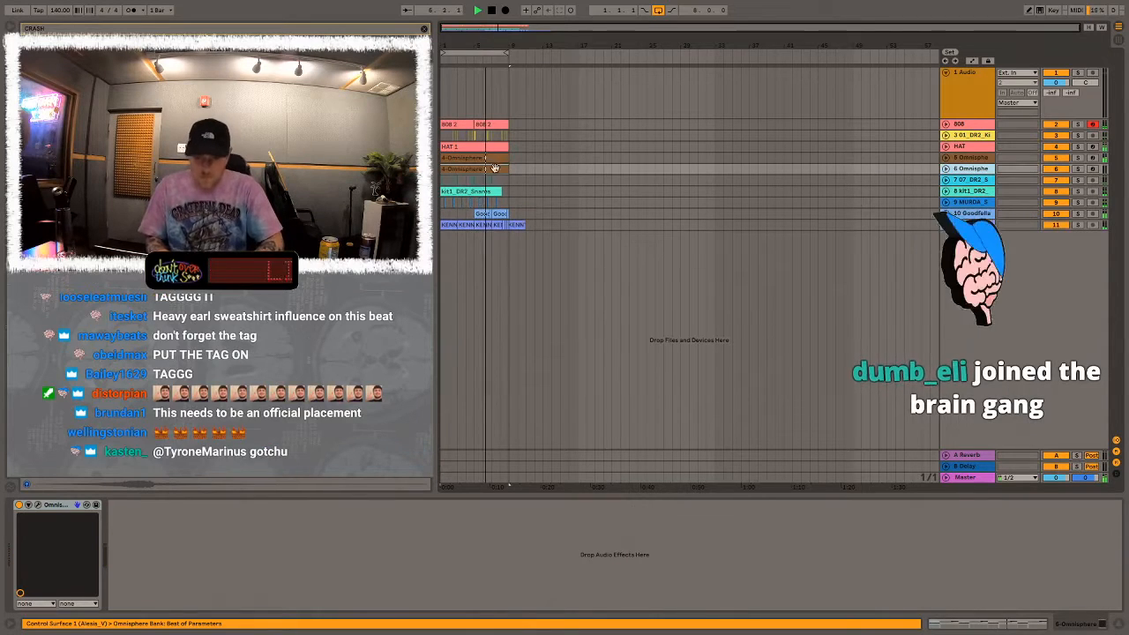
left_click(495, 168)
key("Delete")
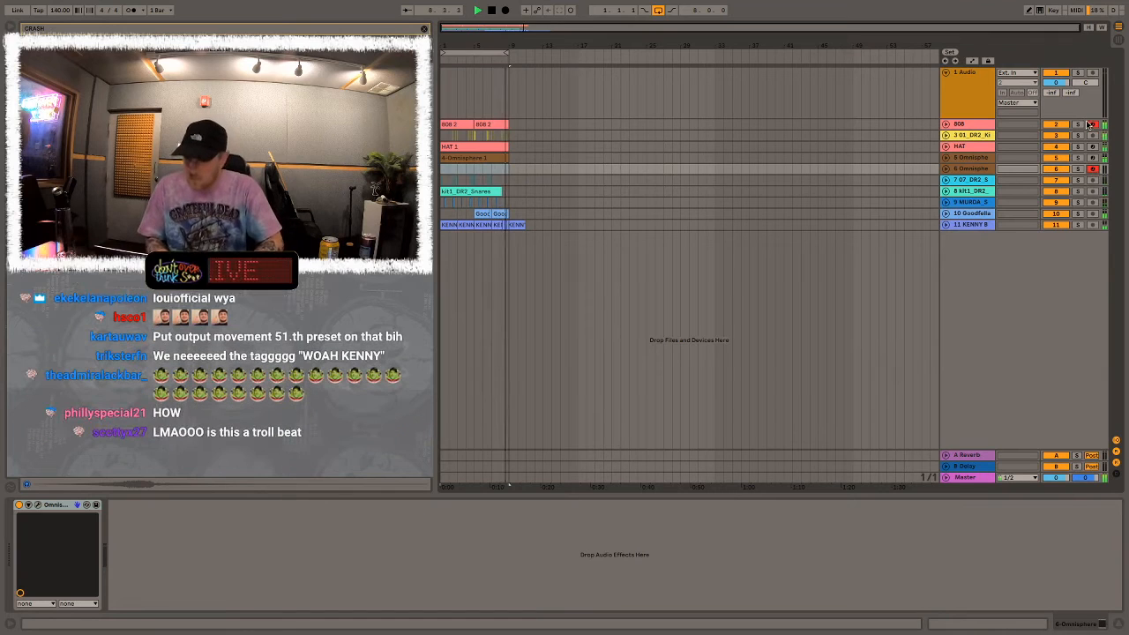
Unfold the empty Omnisphere track, set its volume to -9.0 dB and enlarge it in the arrangement
left_click(945, 168)
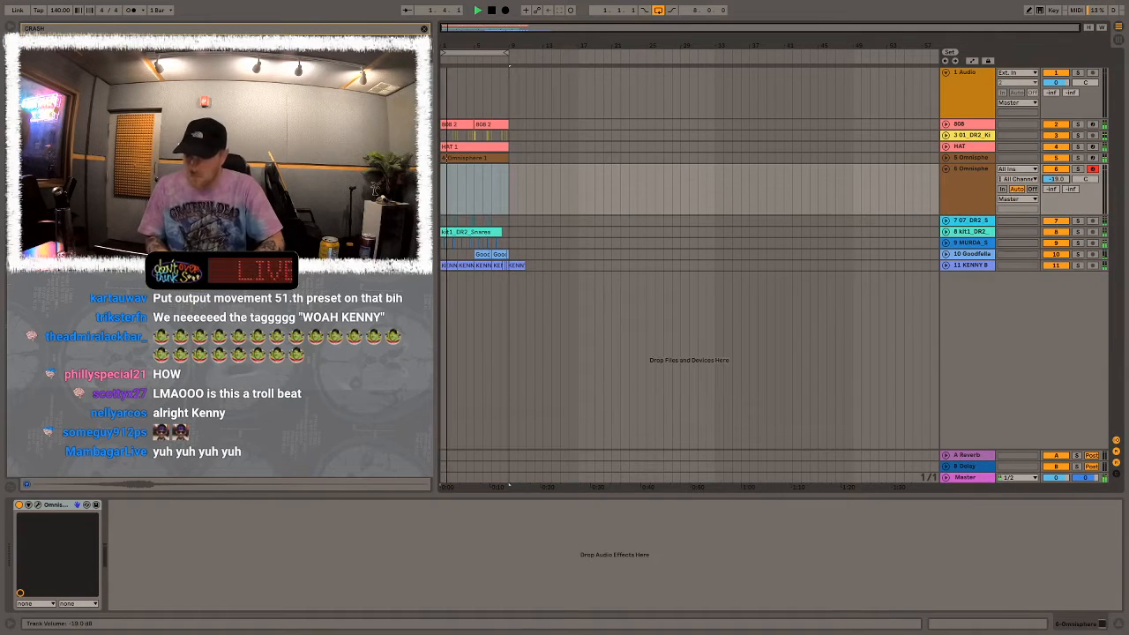
mouse_move(1061, 181)
left_mouse_down()
mouse_move(1061, 169)
mouse_move(1056, 179)
left_mouse_up()
key("z")
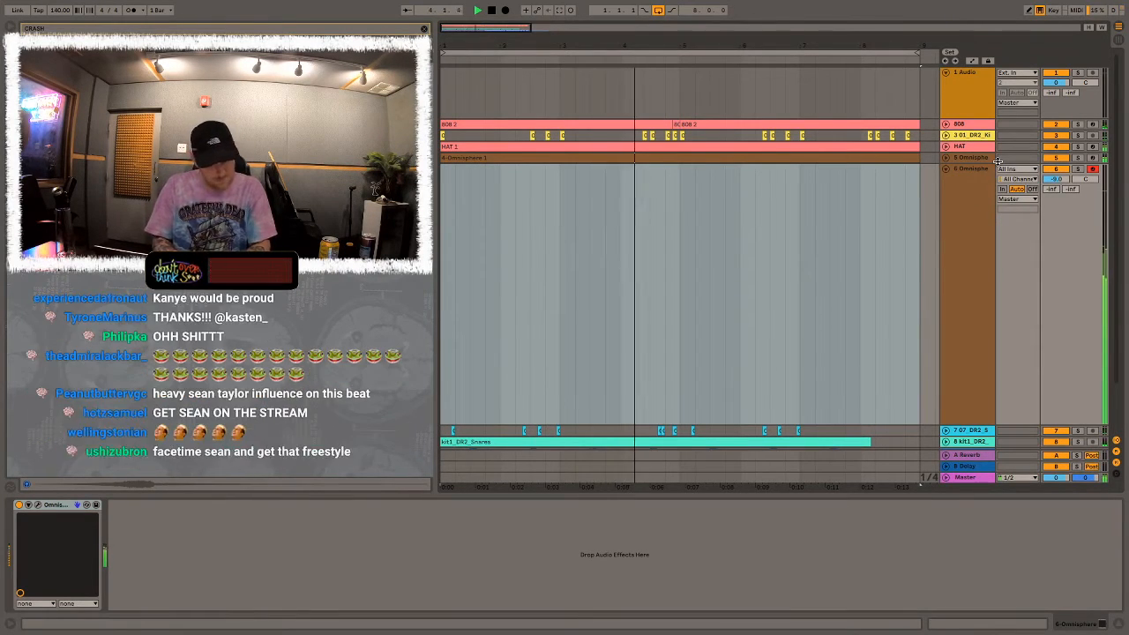
Duplicate the whole eight-bar arrangement across all tracks so the copy starts at bar 9
left_click_drag(698, 46, 695, 16)
left_click(507, 251)
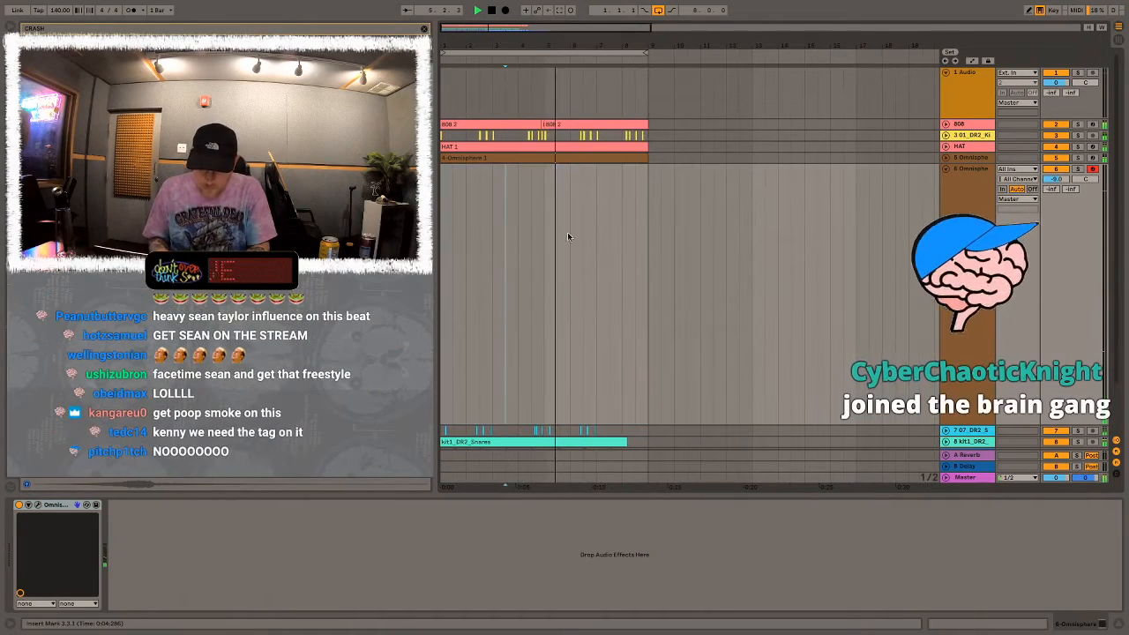
key("ctrl+a")
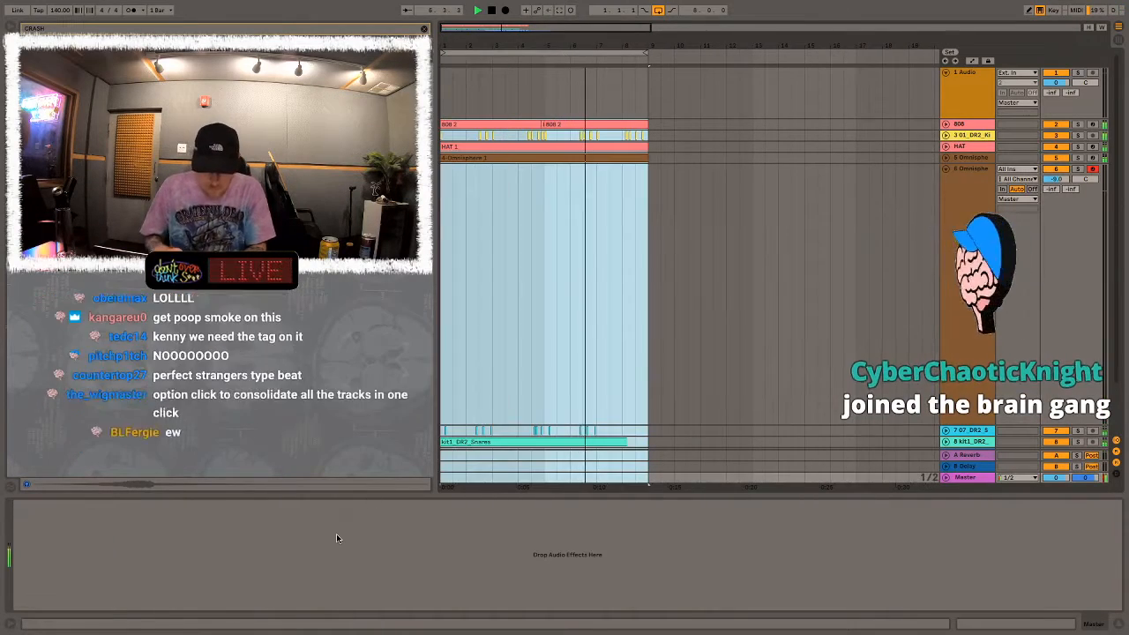
key("ctrl+d")
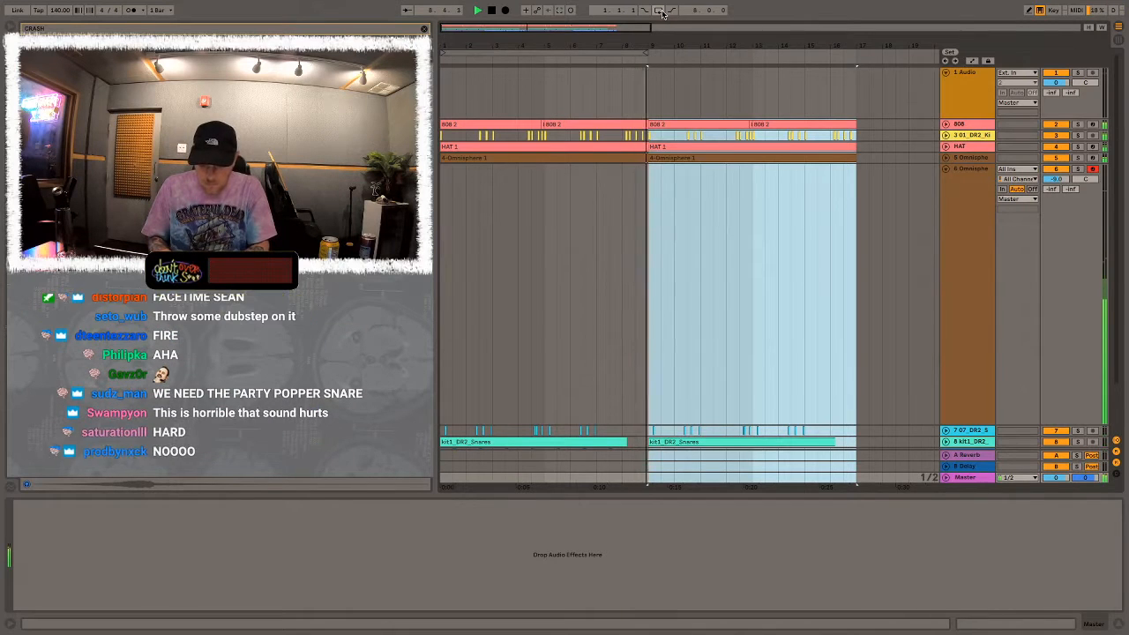
Record a new melody on the second Omnisphere track from bar 8 to about bar 16 with looping off, and select all its notes
left_click(609, 289)
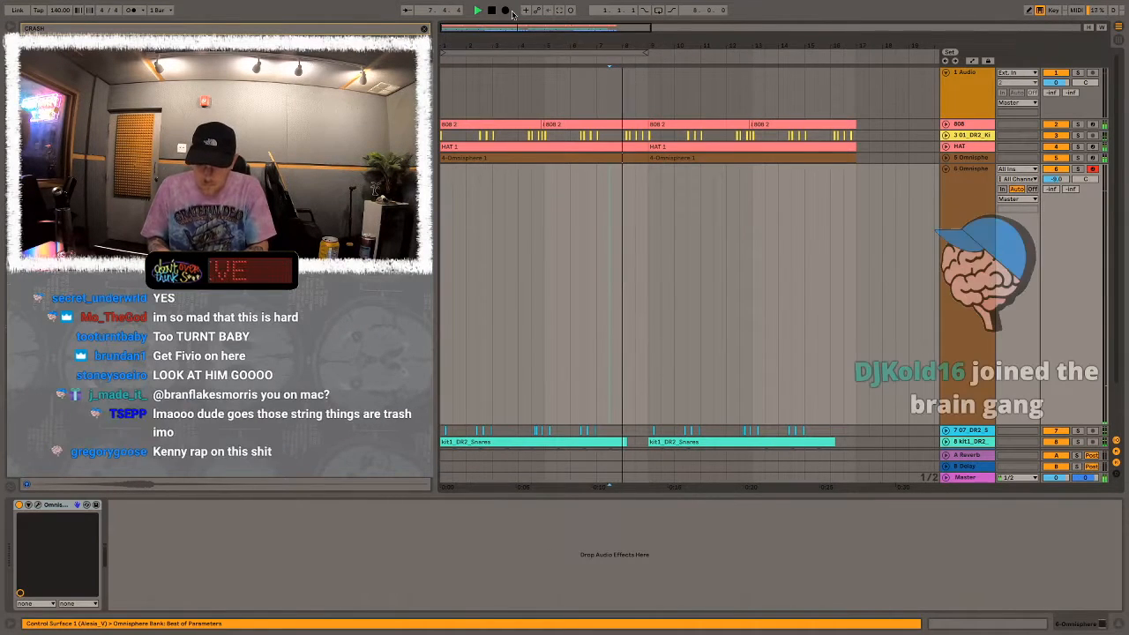
left_click(506, 10)
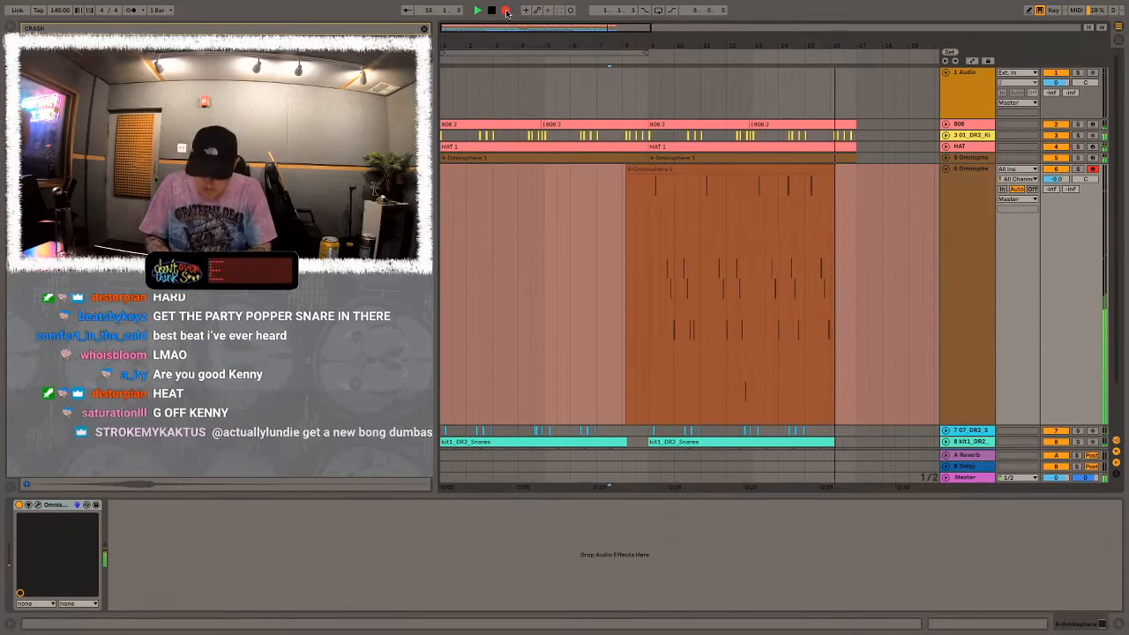
double_click(715, 170)
left_click(636, 507)
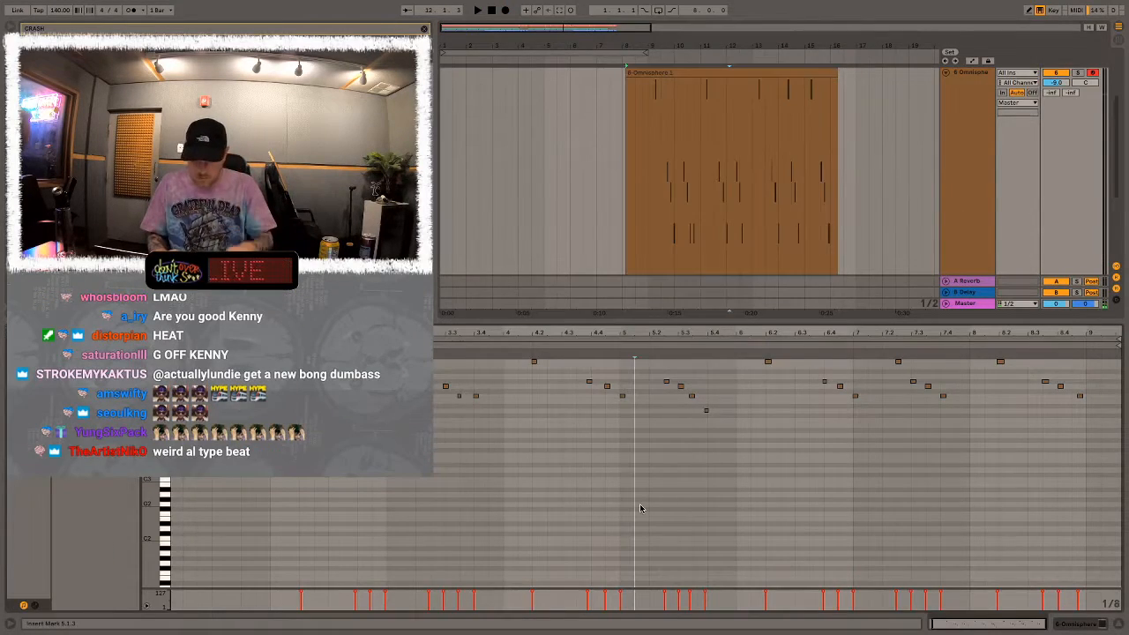
key("ctrl+a")
left_click(657, 171)
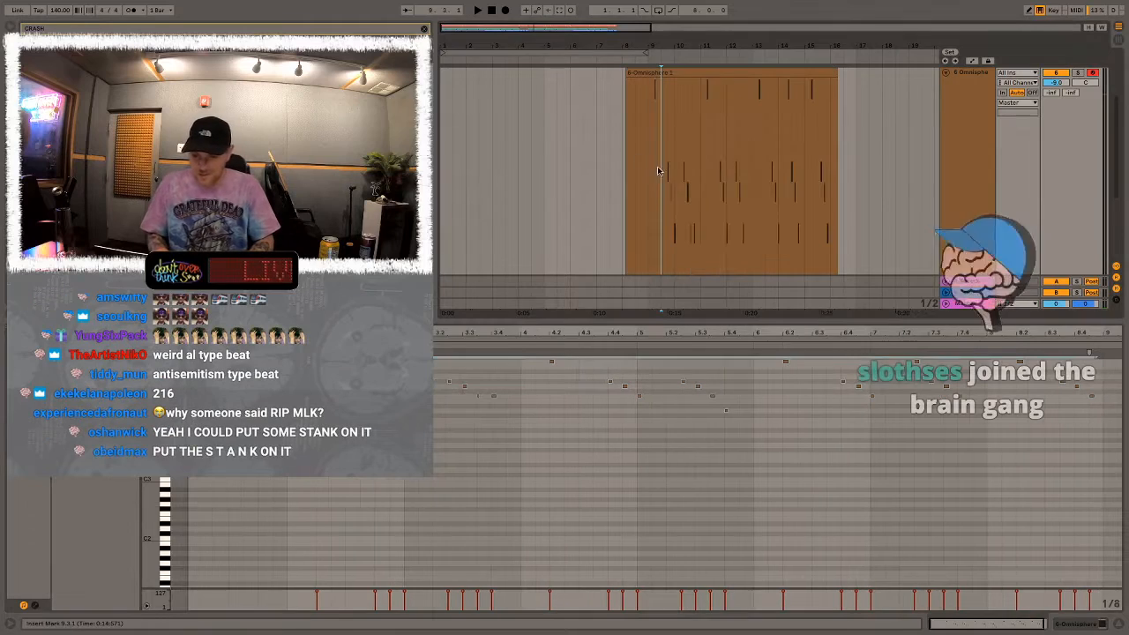
Play back the recorded melody and lower the last note of its opening phrase, near clip position 3.4, by two semitones
key("space")
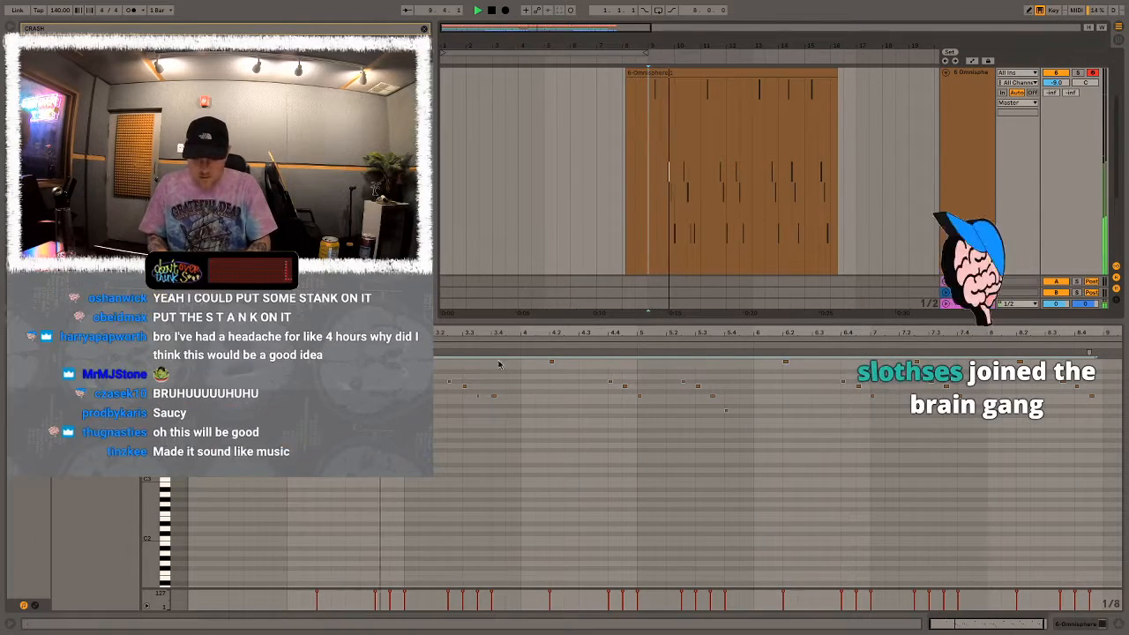
left_click_drag(505, 409, 484, 384)
key("Down")
key("Down")
key("space")
key("space")
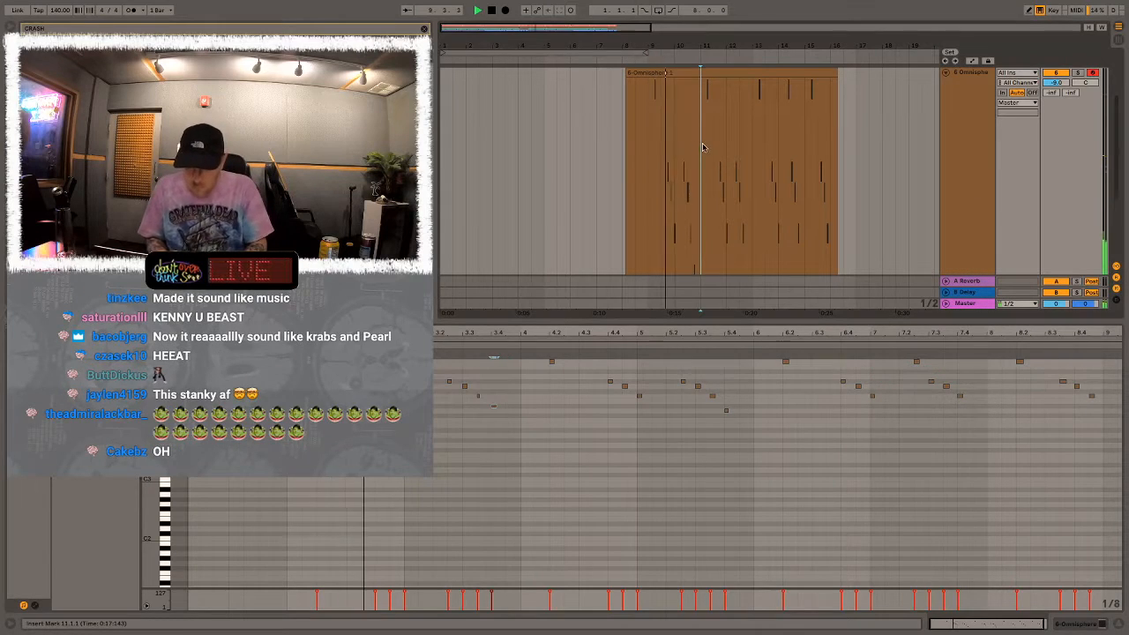
Duplicate bars 9 and 10 of the new melody onto bars 11 and 12, and consolidate bars 9 to 12 into one clip
left_click_drag(700, 146, 655, 146)
key("ctrl+d")
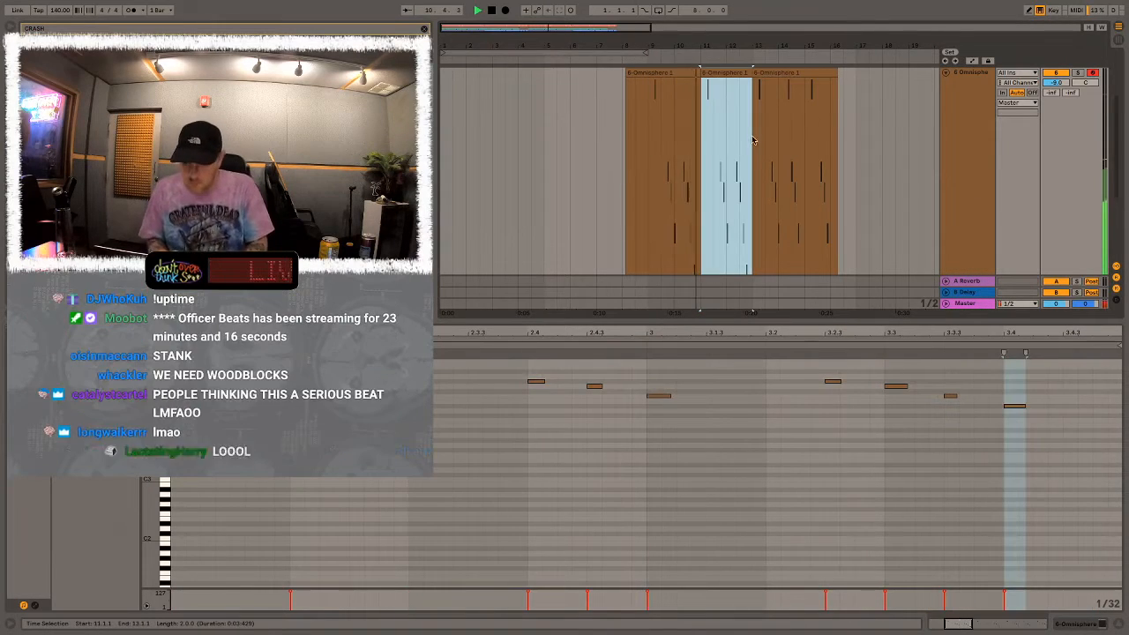
left_click_drag(751, 140, 650, 134)
key("ctrl+j")
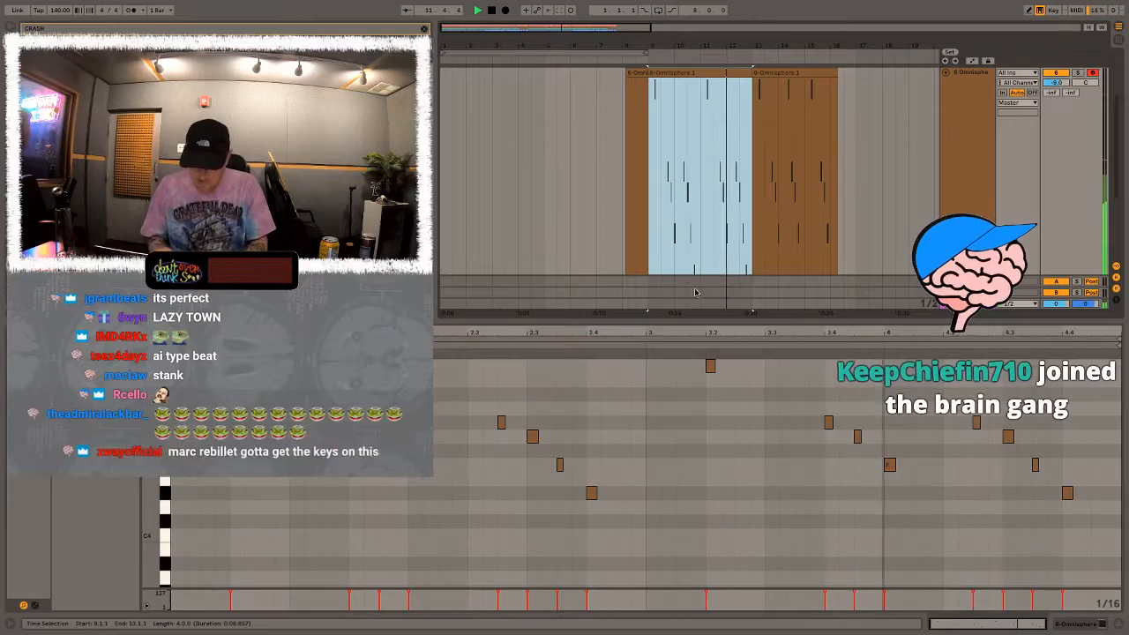
Raise the last note of the consolidated melody clip, at 4.4.1, to A#4
left_click_drag(1037, 446, 1015, 490)
key("space")
key("Up")
key("Up")
key("Up")
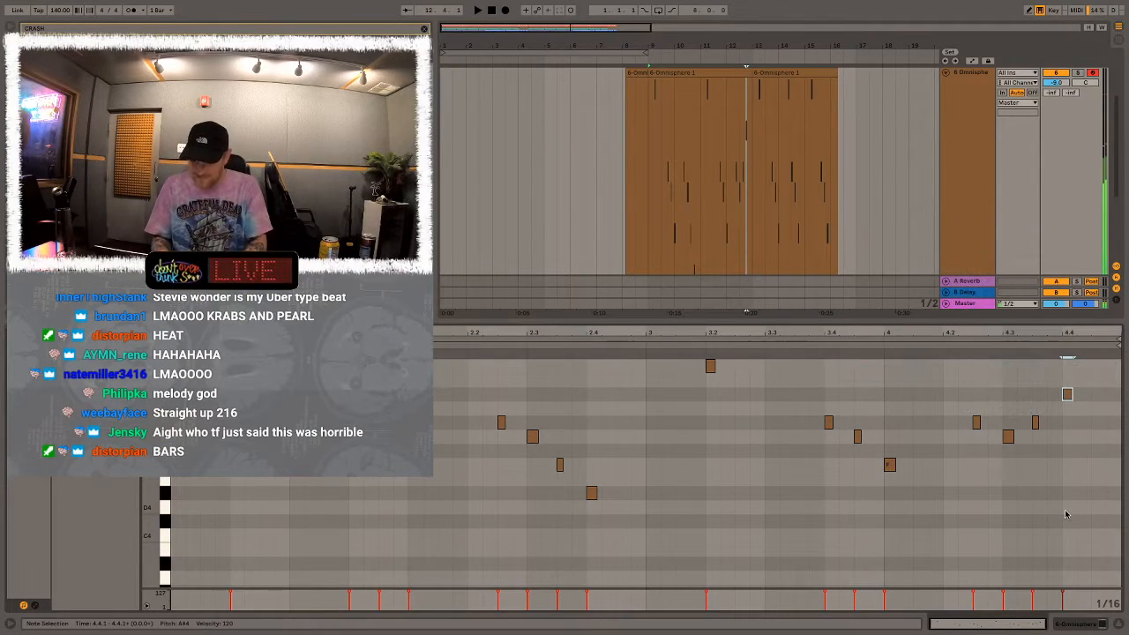
Duplicate the four-bar melody clip onto bars 13 to 16 and close the note editor
left_click(704, 72)
key("ctrl+d")
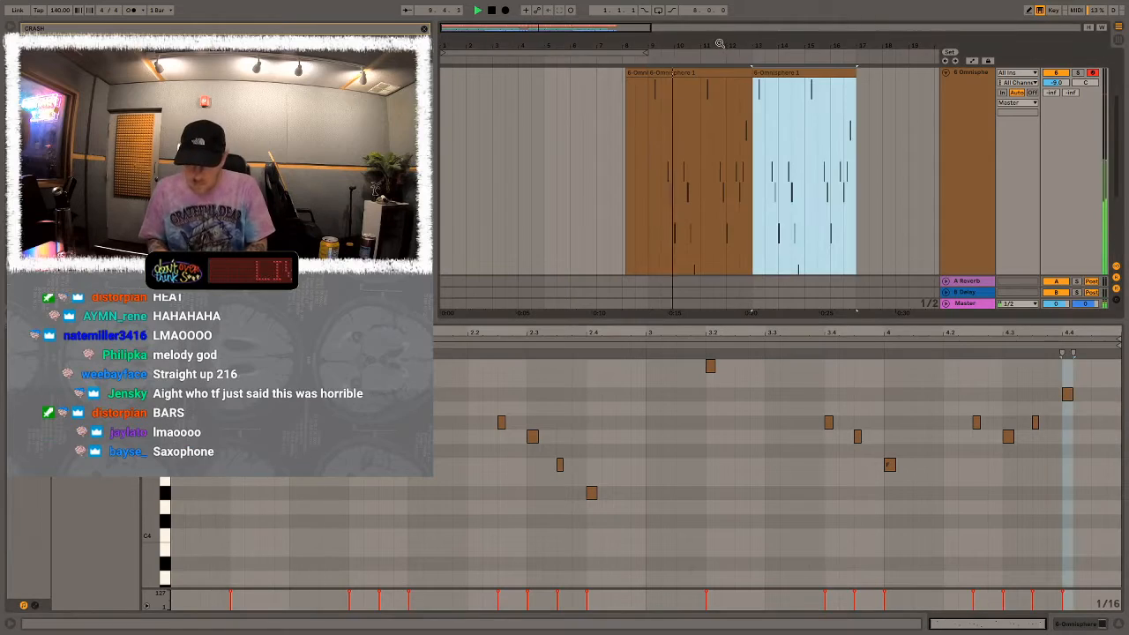
left_click_drag(718, 44, 712, 16)
key("ctrl+alt+l")
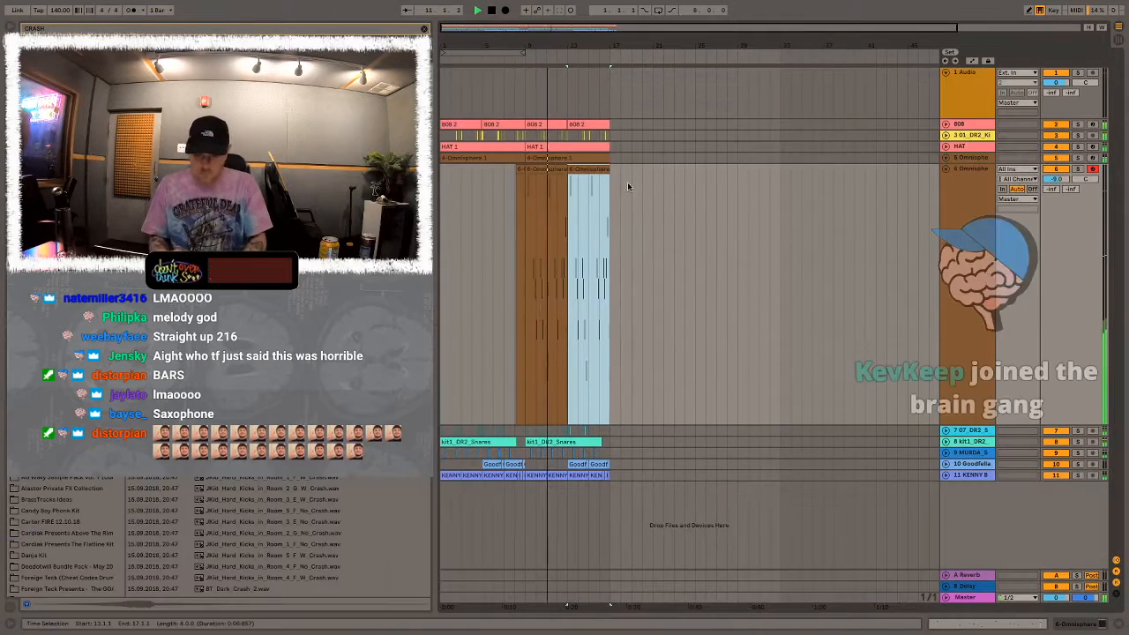
Look at the notes of the original Omnisphere clip at bar 9 and play the arrangement from bar 1
double_click(560, 159)
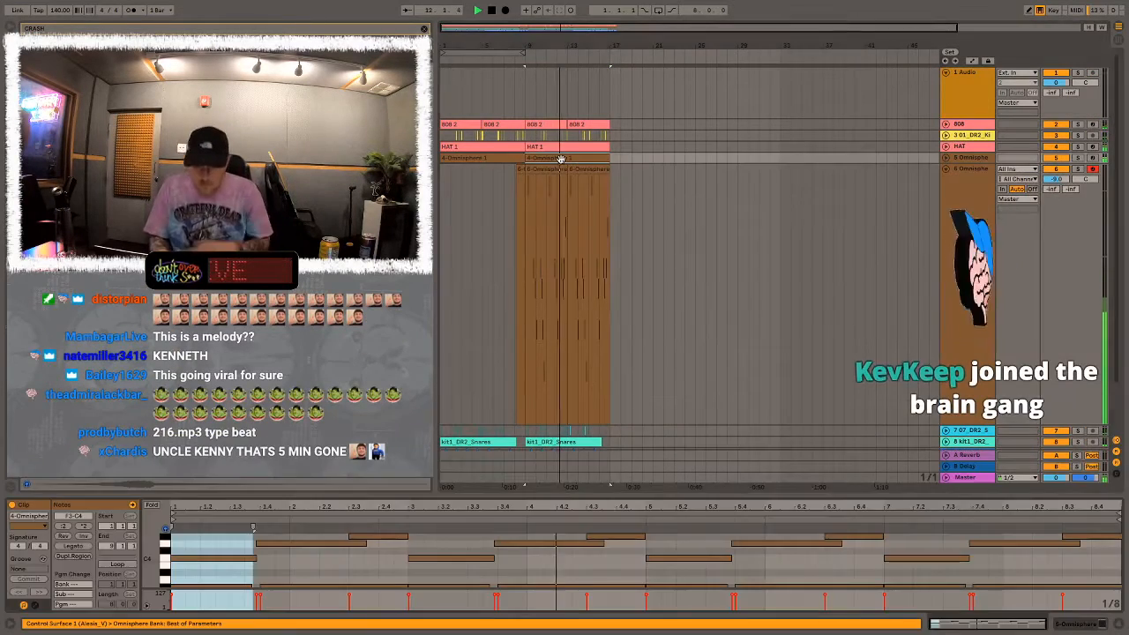
left_click(443, 170)
key("space")
key("space")
Lower the transposition of the Goodfellas vocal clips from bar 13 onward to the range 0 st to 4 st
scroll(443, 169, "down", 3)
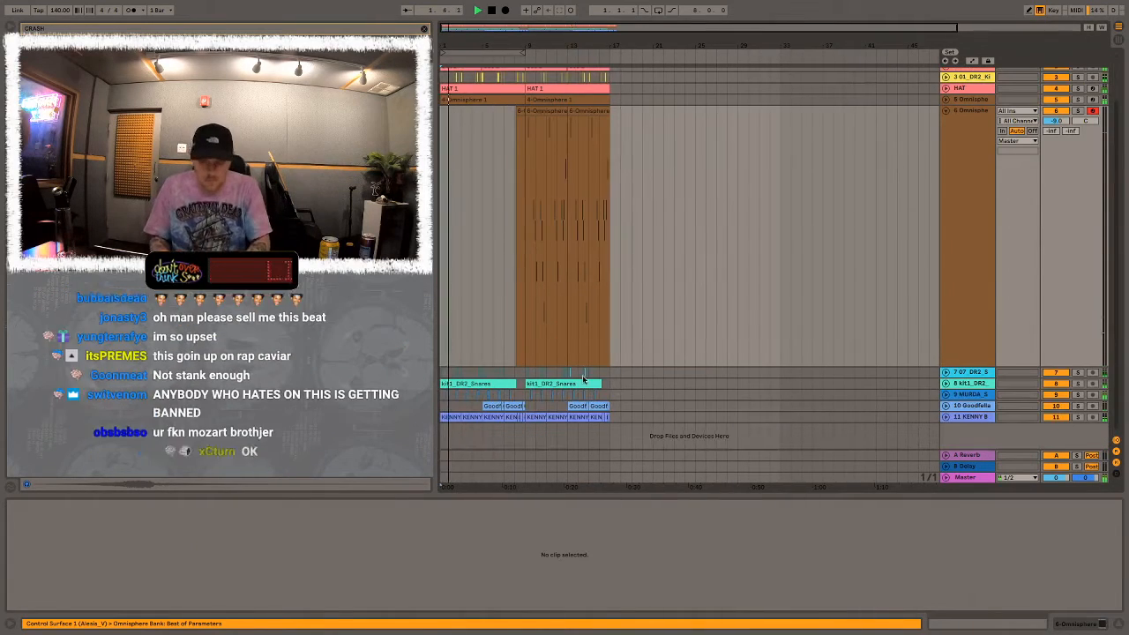
left_click(569, 407)
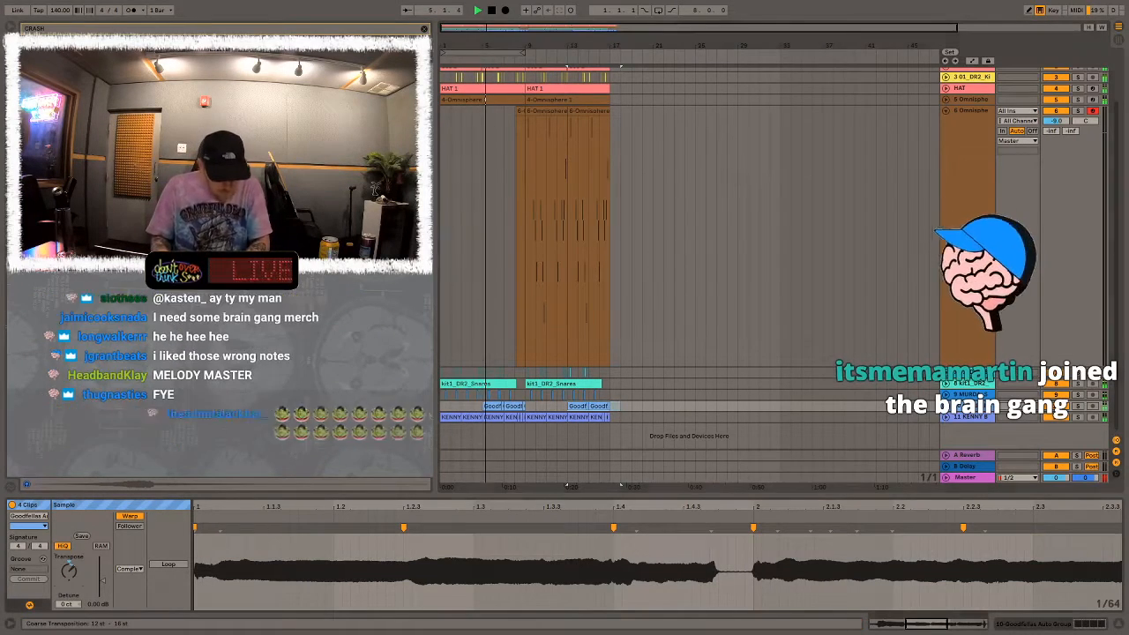
left_click_drag(64, 578, 64, 610)
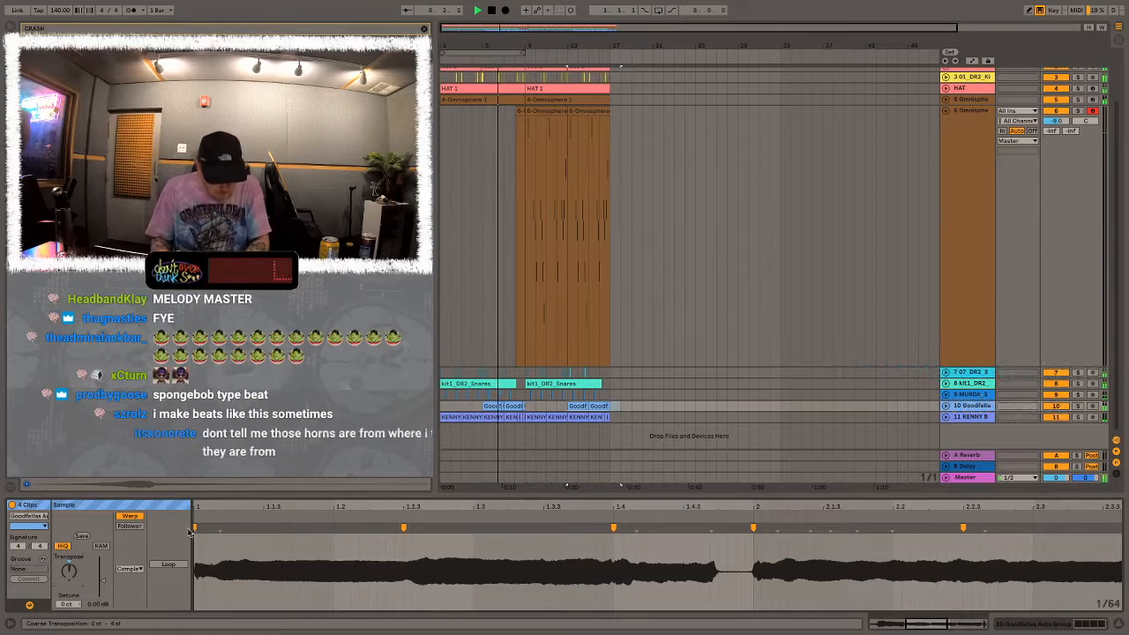
Fold the second Omnisphere track and check the HAT track's mixer controls
left_click(946, 112)
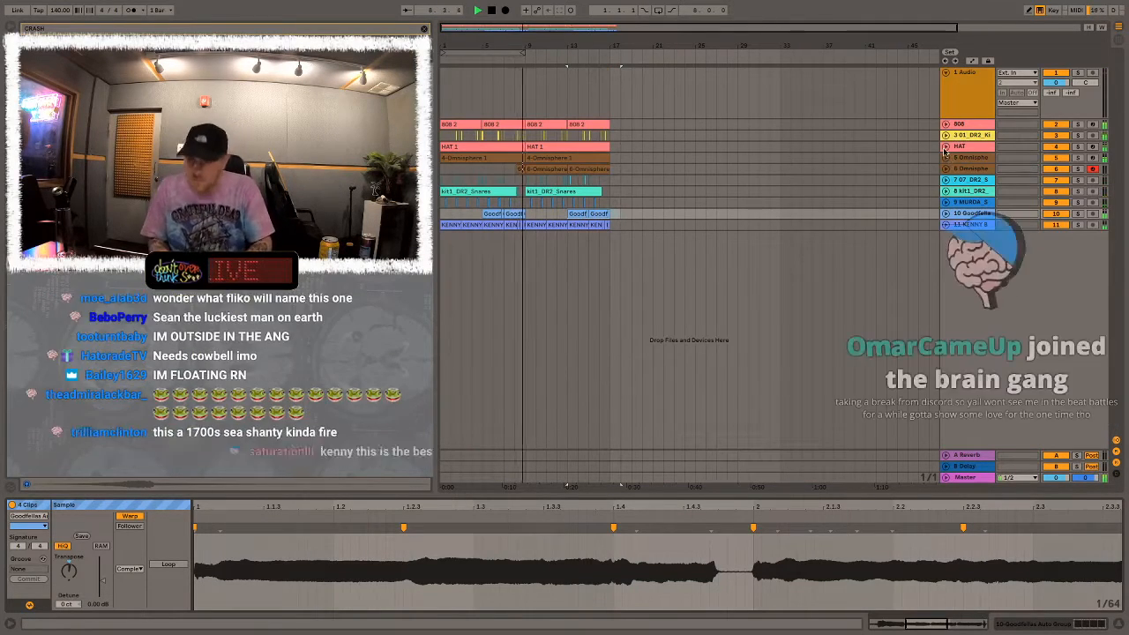
left_click(945, 145)
left_click(946, 146)
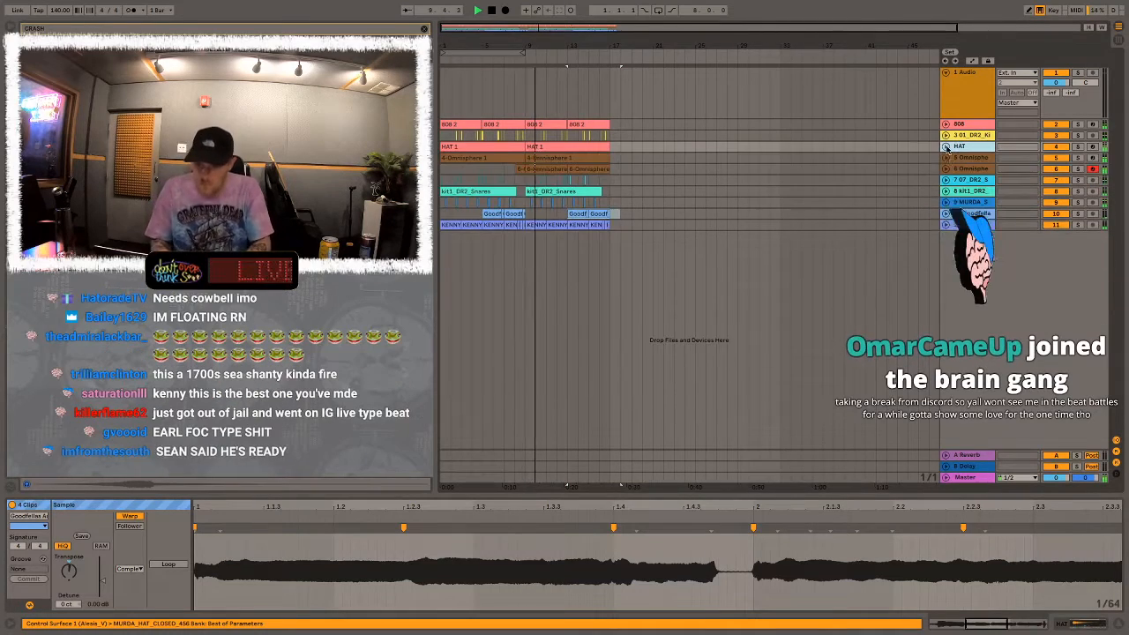
Unfold the first Omnisphere track and duplicate the whole 16-bar arrangement onto bars 17 to 32
left_click(945, 157)
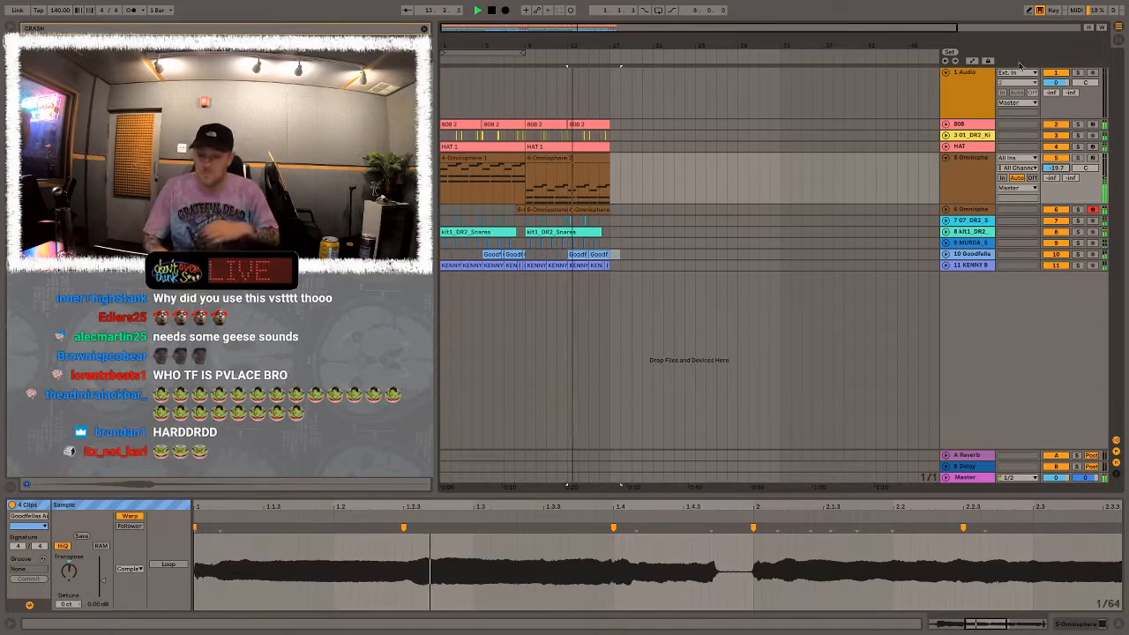
key("ctrl+a")
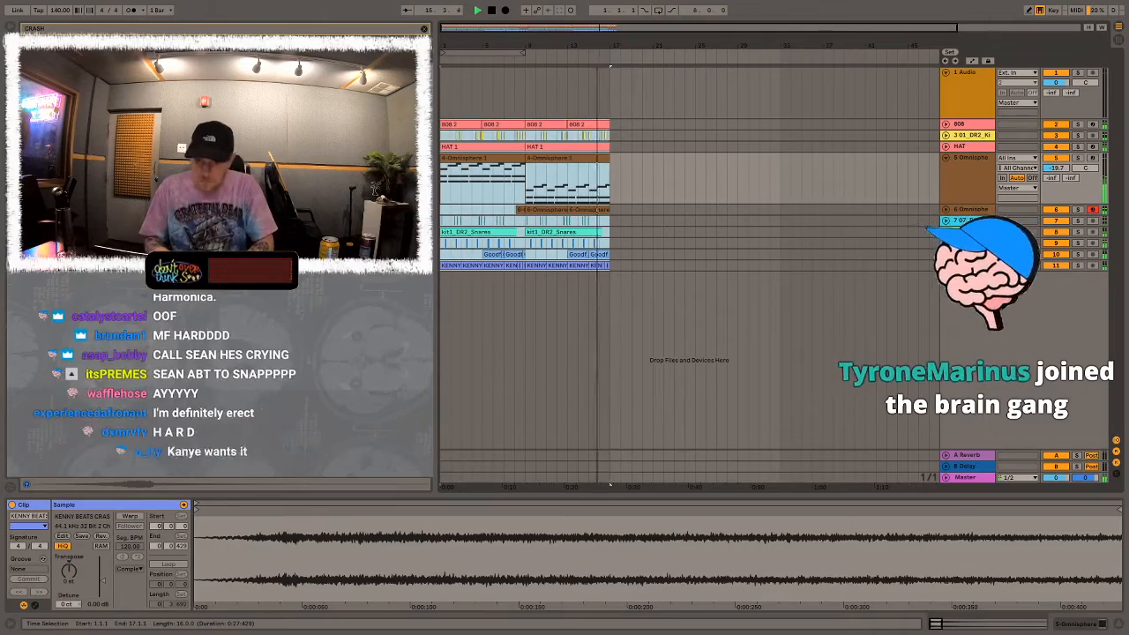
key("ctrl+d")
left_click(652, 181)
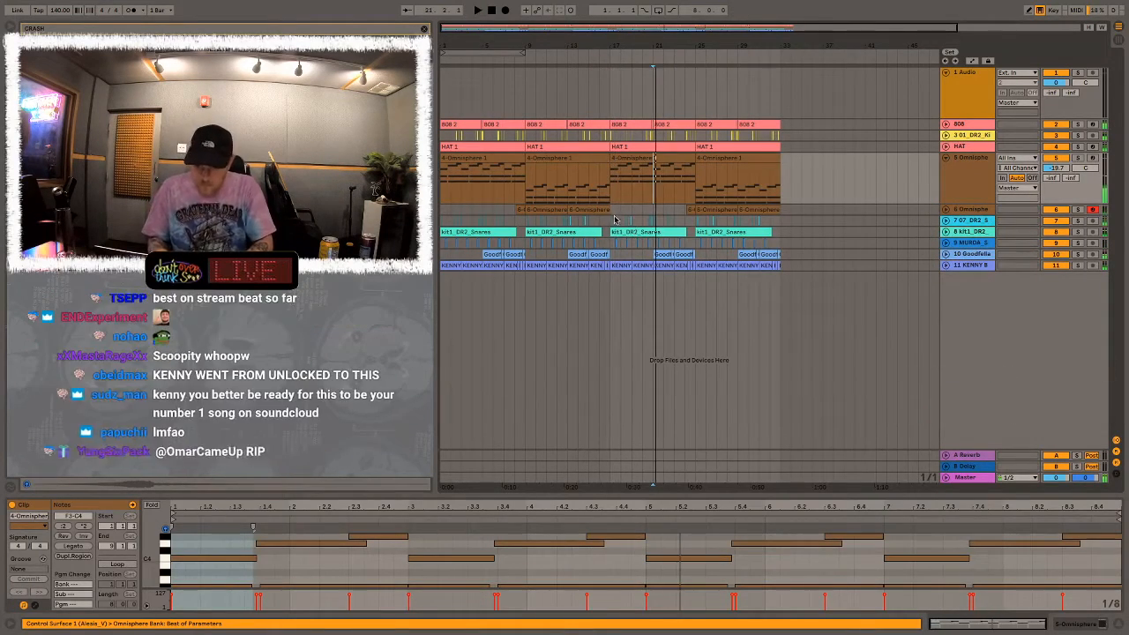
Clear bars 17 and 18 on the three snare tracks and play from bar 17
key("space")
left_click_drag(614, 220, 632, 242)
key("Delete")
key("space")
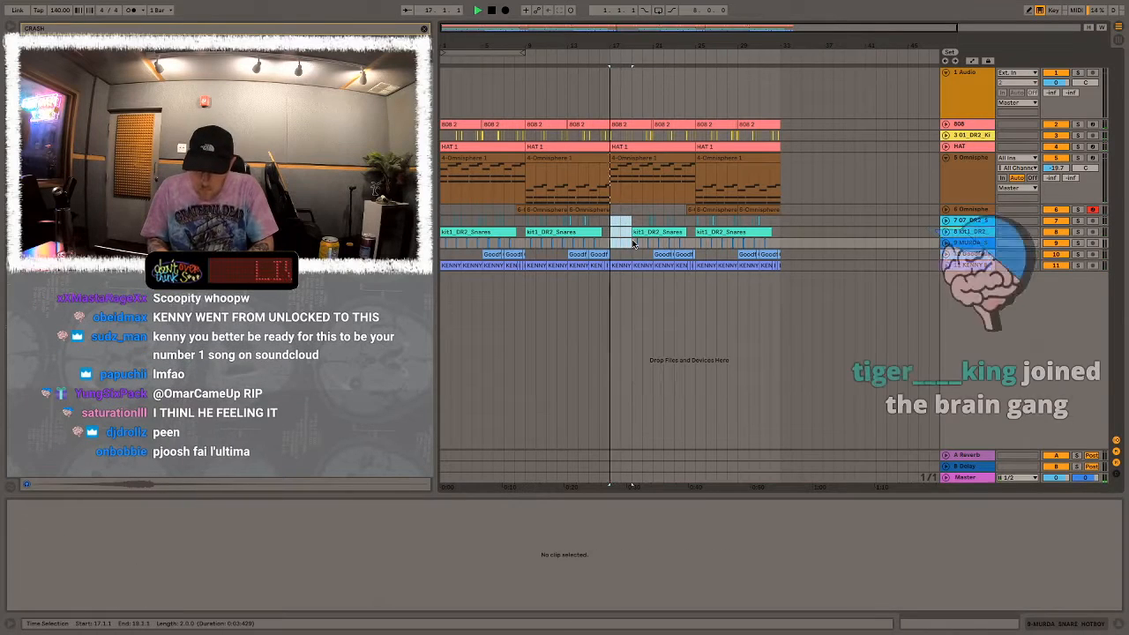
Delete the 808 and kick clips across bars 22 and 23
left_click_drag(624, 44, 624, 41)
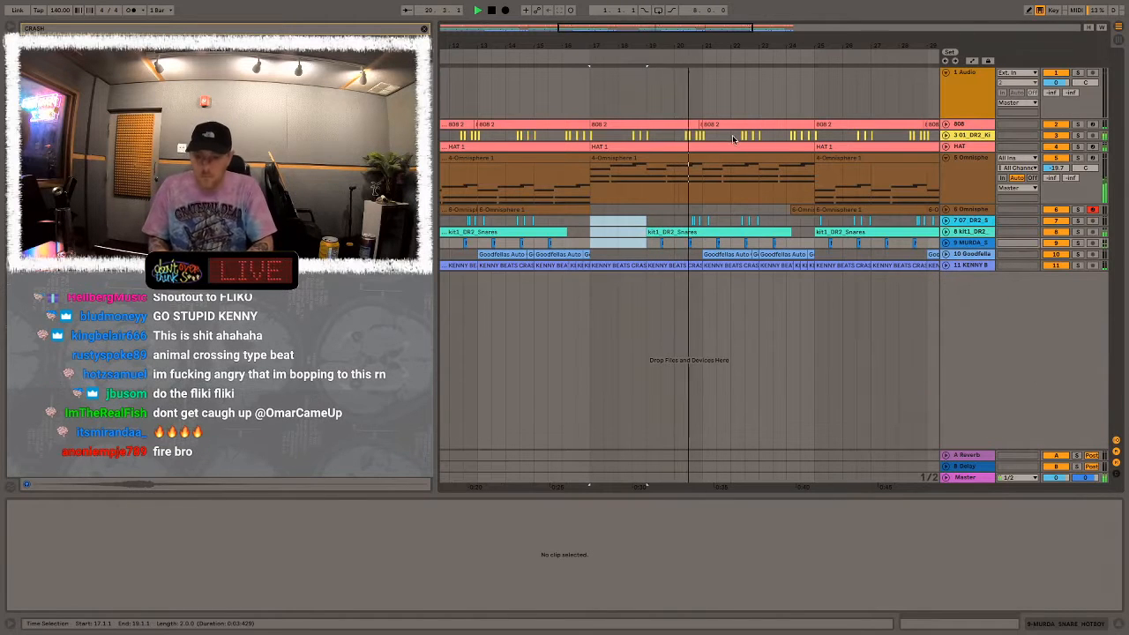
key("Delete")
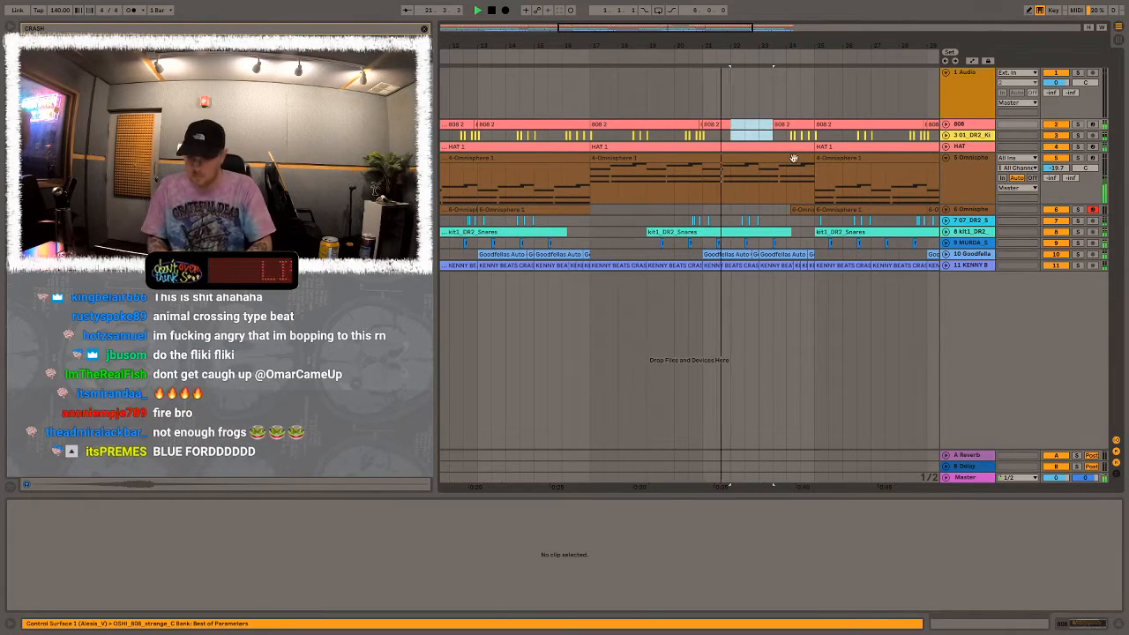
left_click_drag(761, 124, 791, 135)
key("Delete")
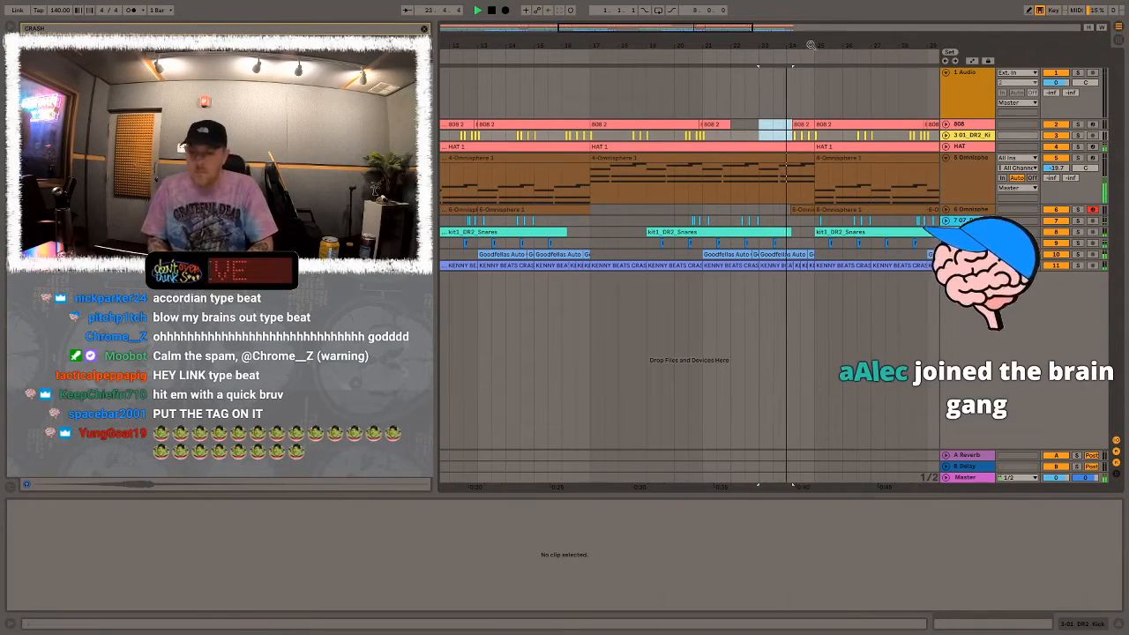
Lower the first Omnisphere track's volume to about -20.9 dB and fold it together with the 1 Audio track
left_click_drag(810, 45, 648, 46)
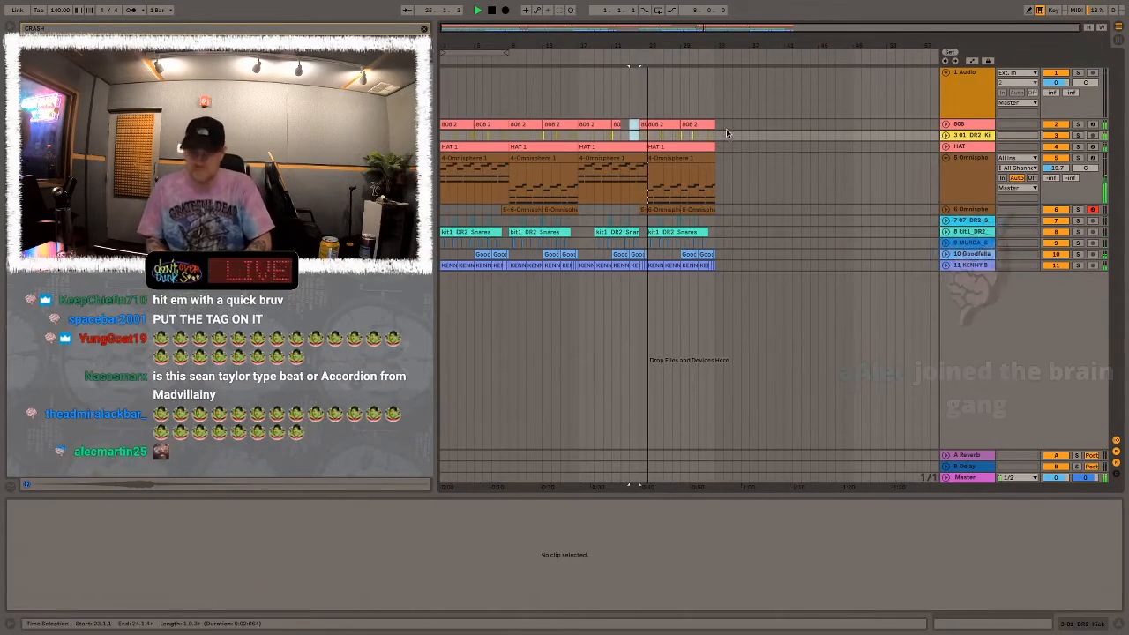
left_click(960, 176)
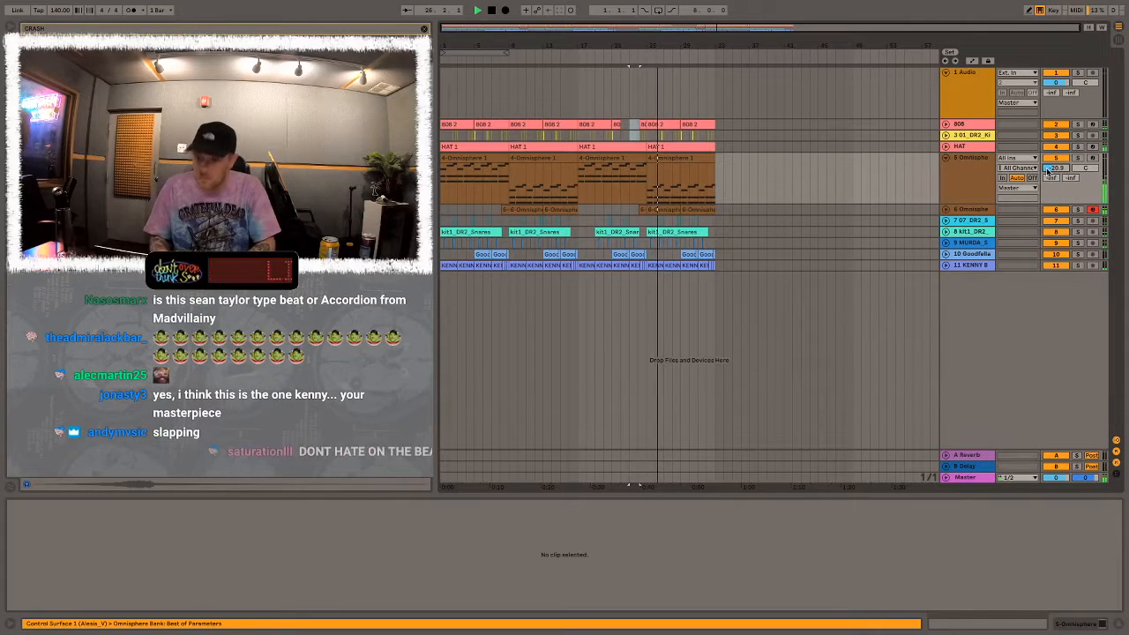
left_click(945, 158)
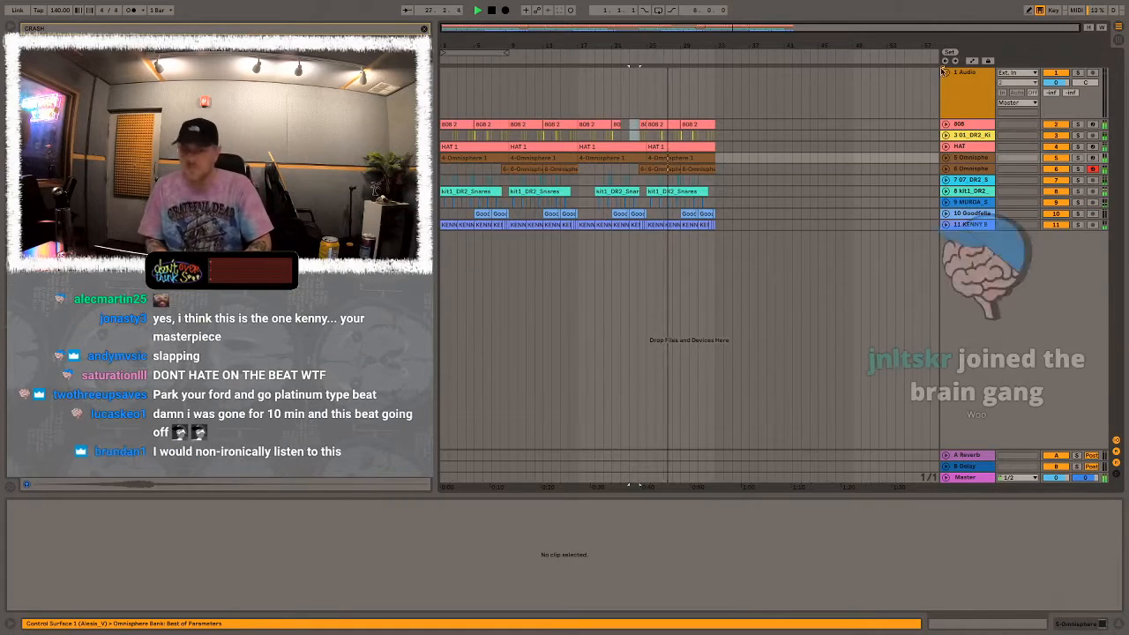
left_click(944, 71)
Place the Shakers_1 sample at bar 17 on a new audio track below the crashes and set its volume to -10.1 dB
left_click(982, 184)
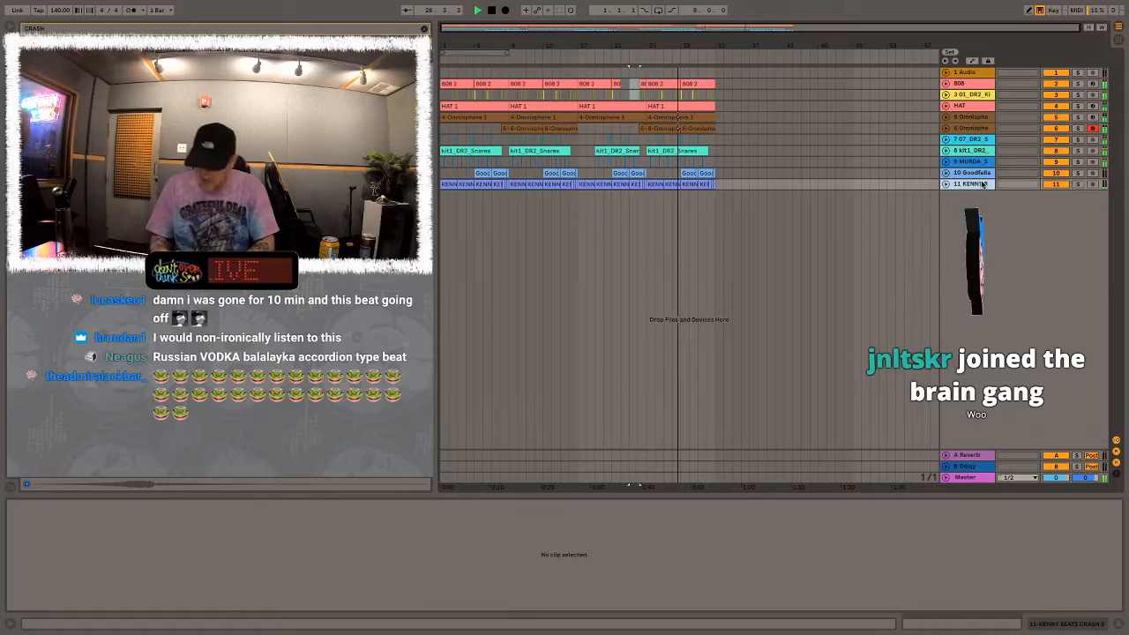
key("ctrl+t")
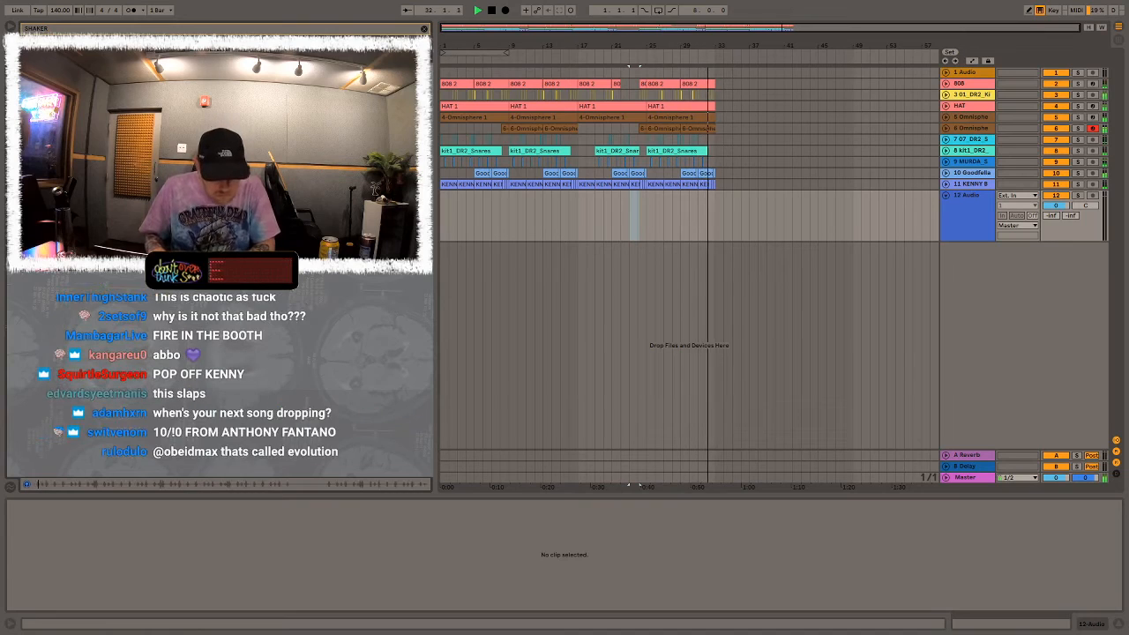
left_click_drag(491, 226, 600, 194)
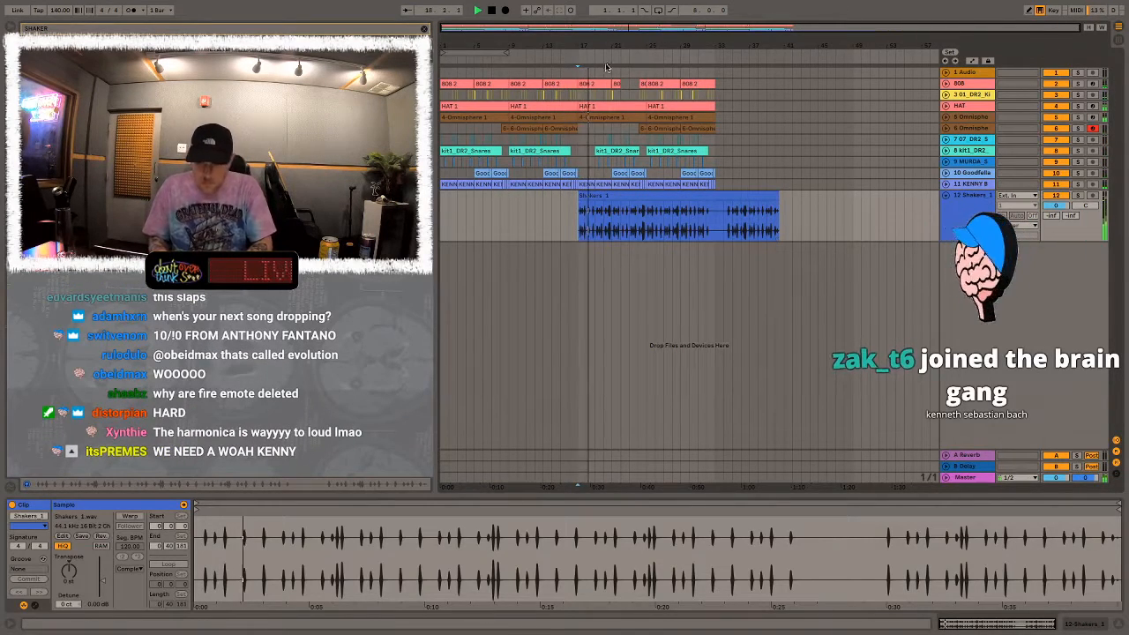
left_click_drag(594, 45, 596, 128)
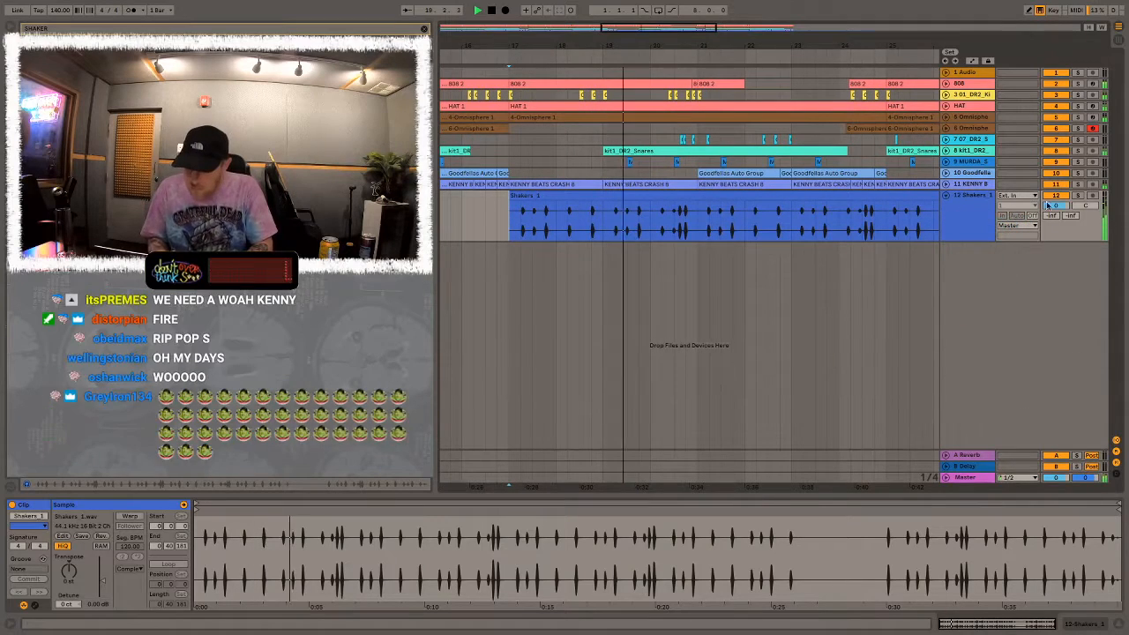
left_click_drag(1047, 204, 1048, 231)
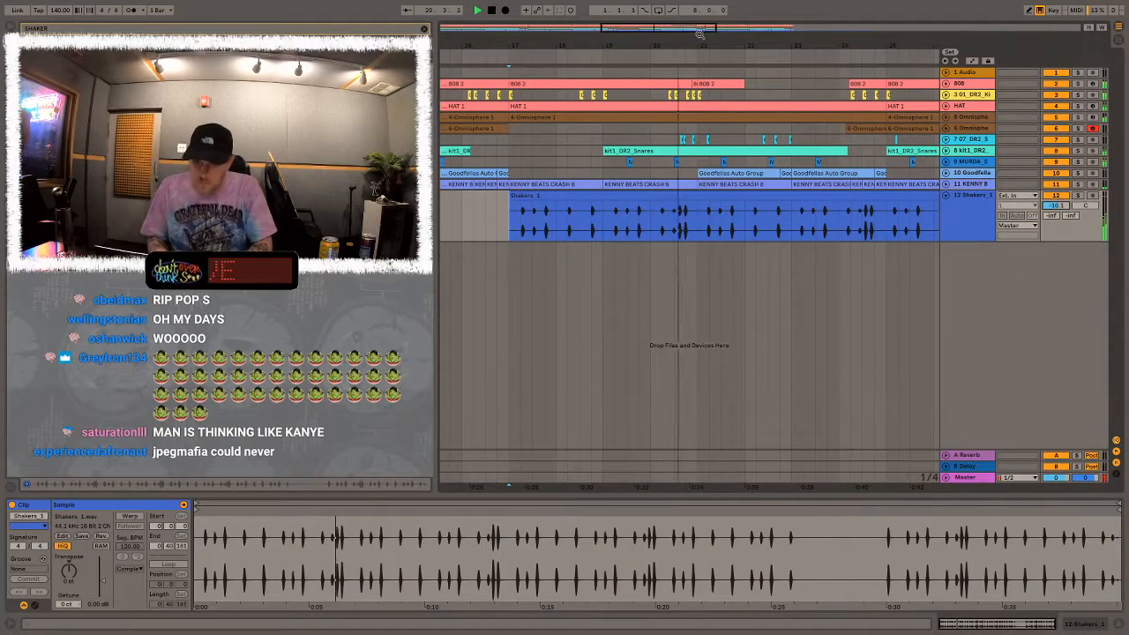
Turn on warping for the Shakers_1 clip
left_click_drag(699, 34, 706, 114)
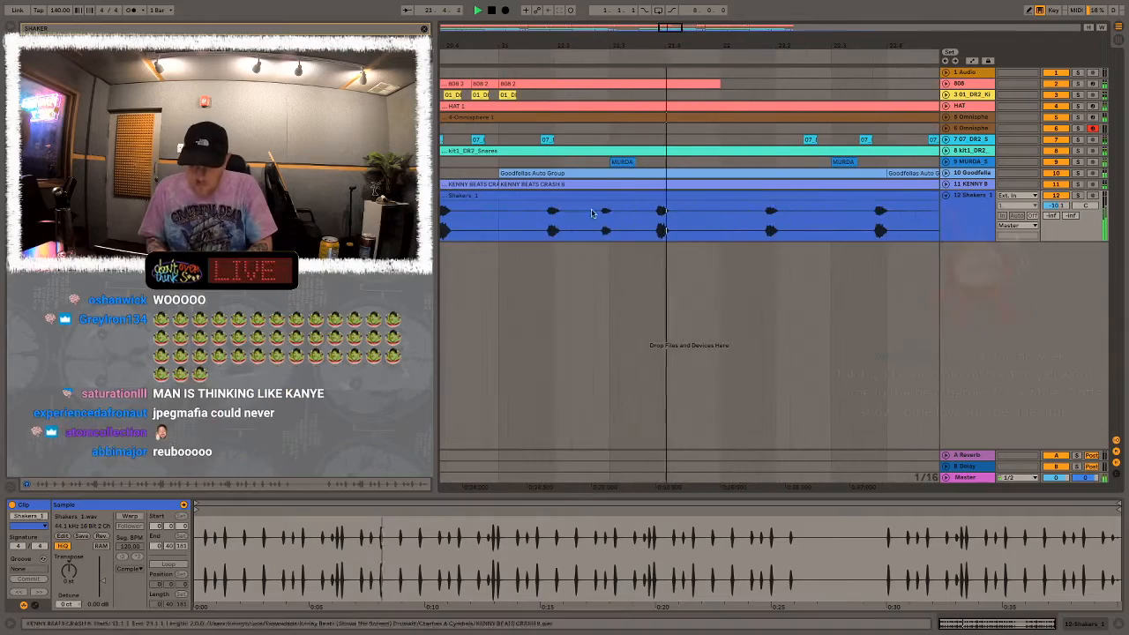
left_click(566, 190)
left_click(130, 516)
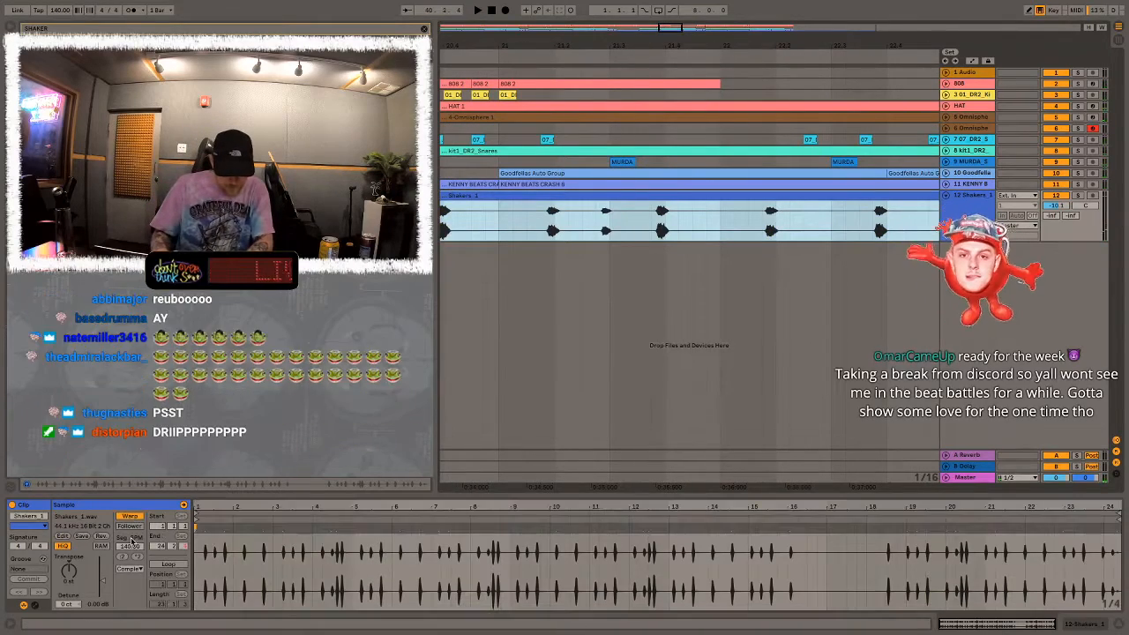
Try segment tempos of 142 and 140 BPM for the Shakers_1 clip against playback
left_click(133, 545)
type("140.0")
key("Return")
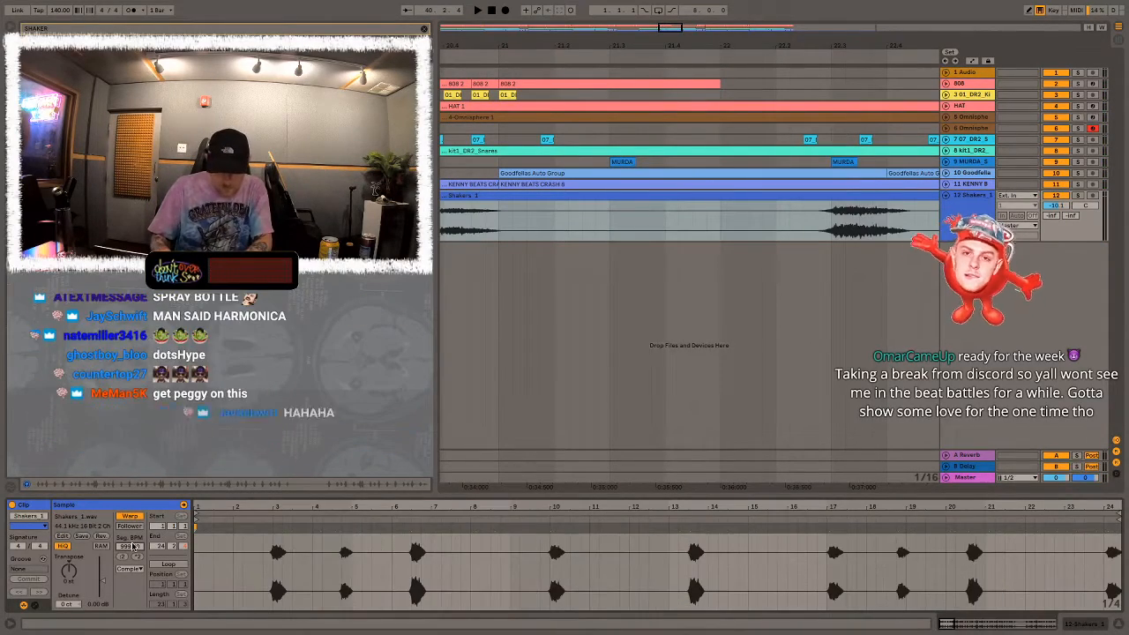
type("142")
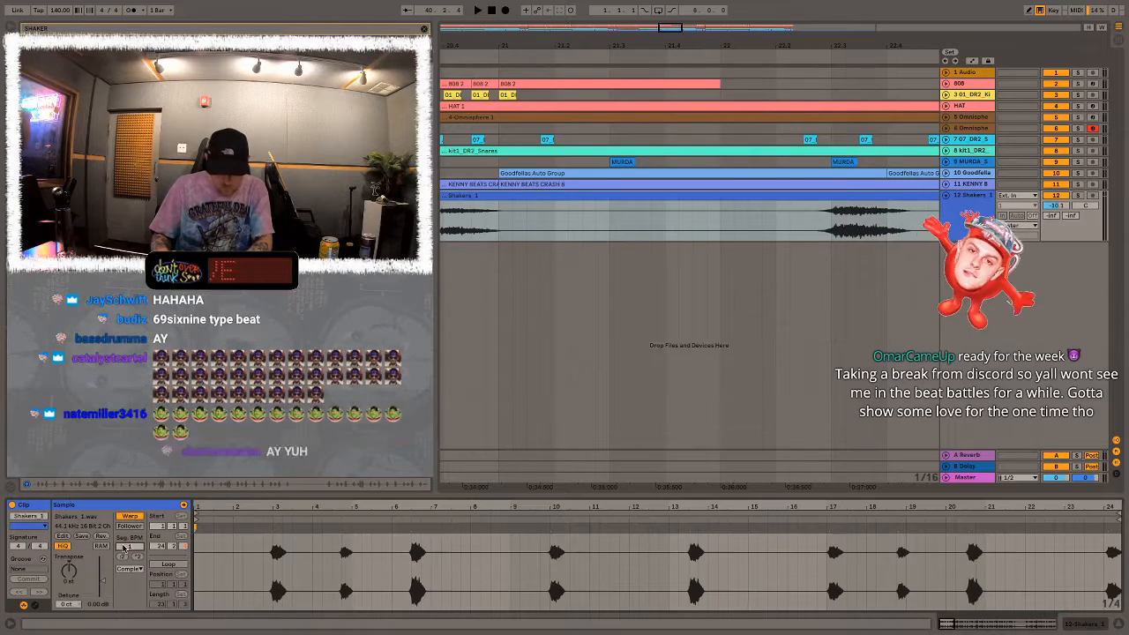
key("Return")
key("space")
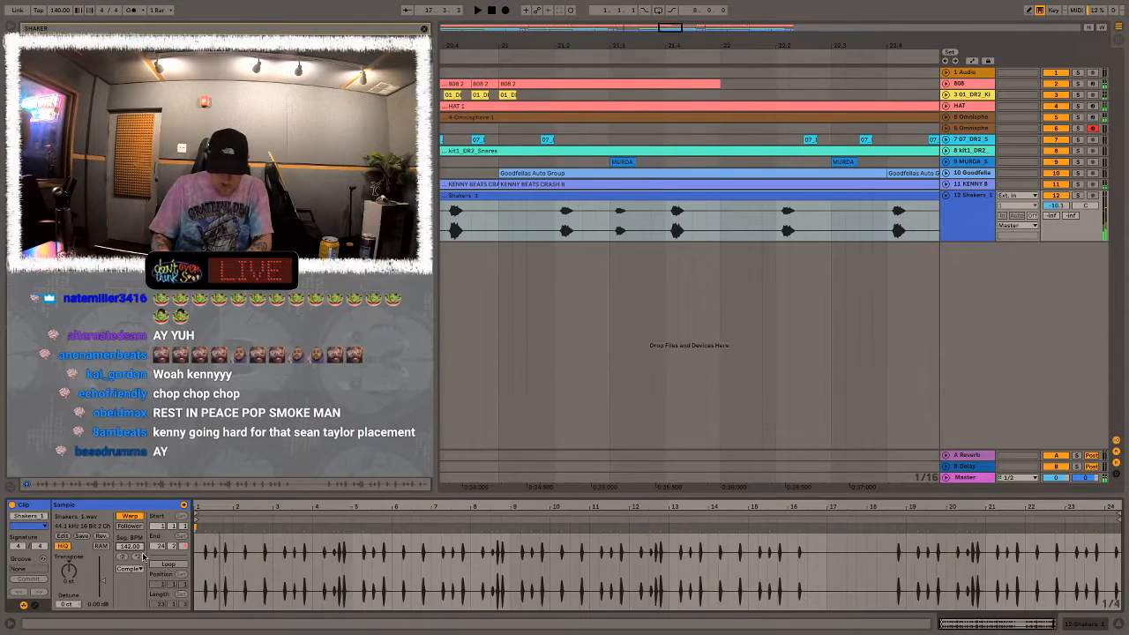
type("140")
key("Return")
key("space")
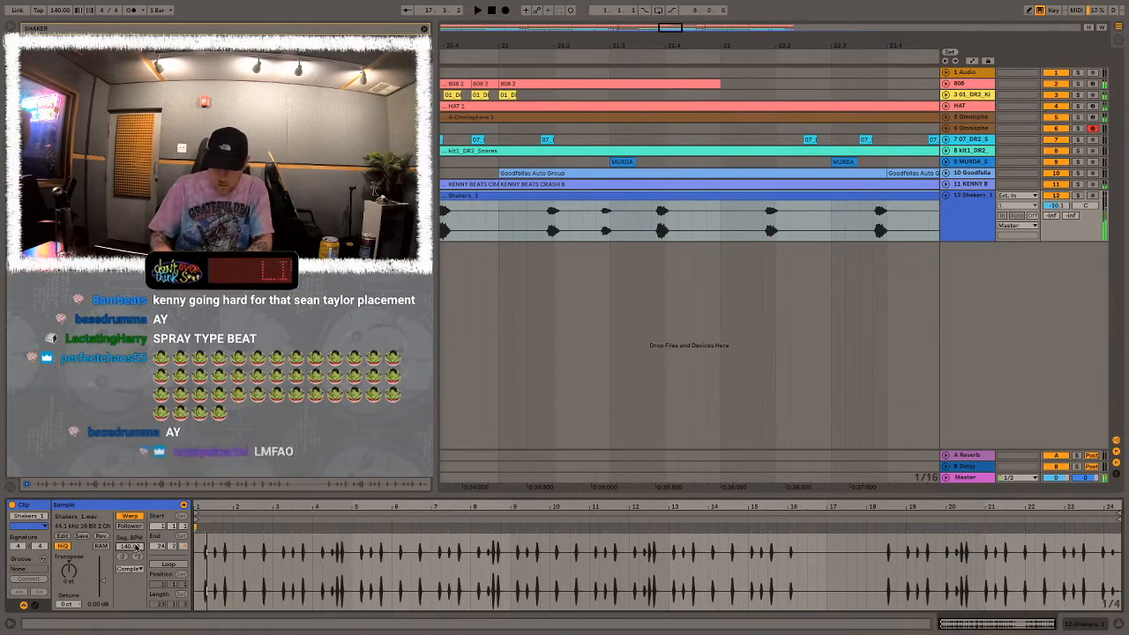
Set the Shakers_1 clip's segment tempo to 141 BPM and play it back
key("space")
type("141")
key("Return")
key("space")
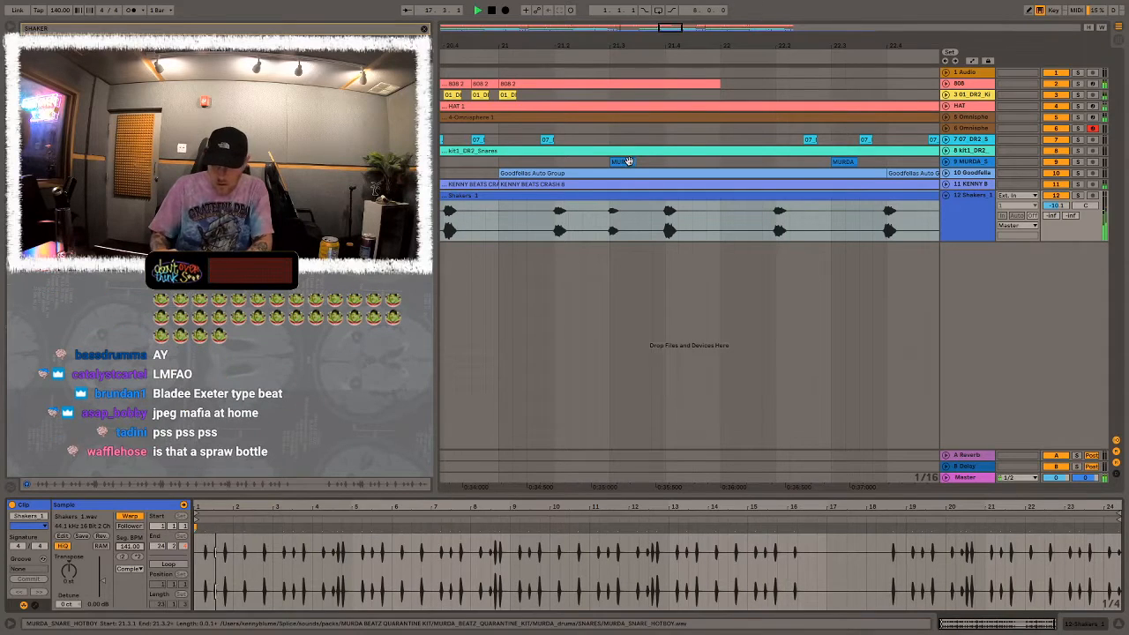
Split the Shakers_1 clip at bar 21 and delete the part after the split
left_click_drag(623, 38, 624, 32)
scroll(639, 221, "left", 3)
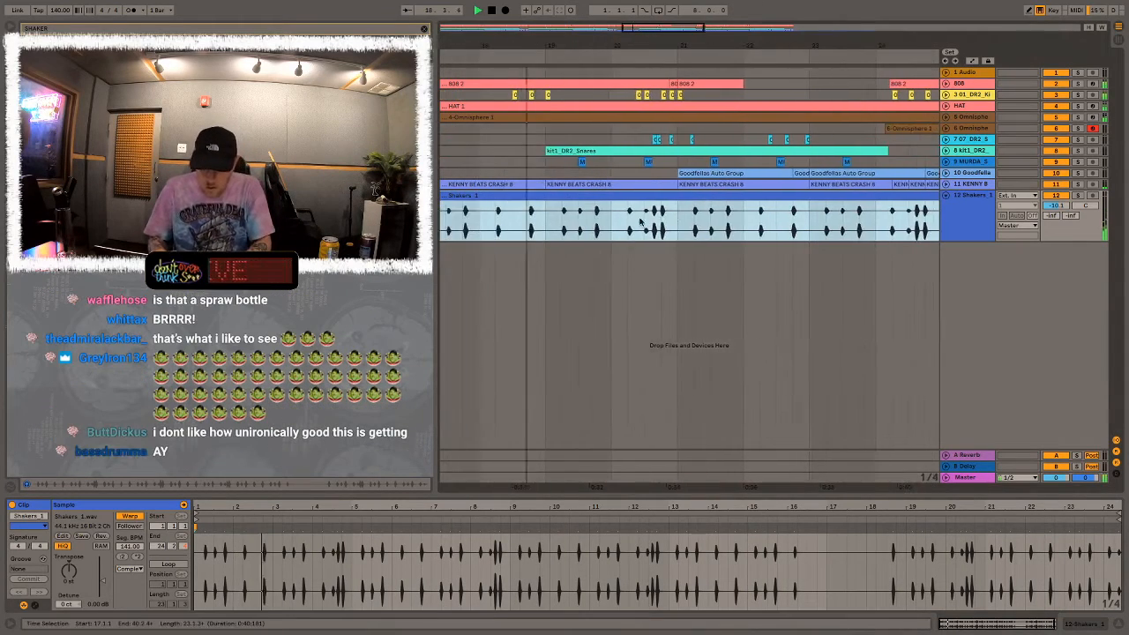
left_click(678, 221)
key("super+e")
left_click(695, 196)
key("Delete")
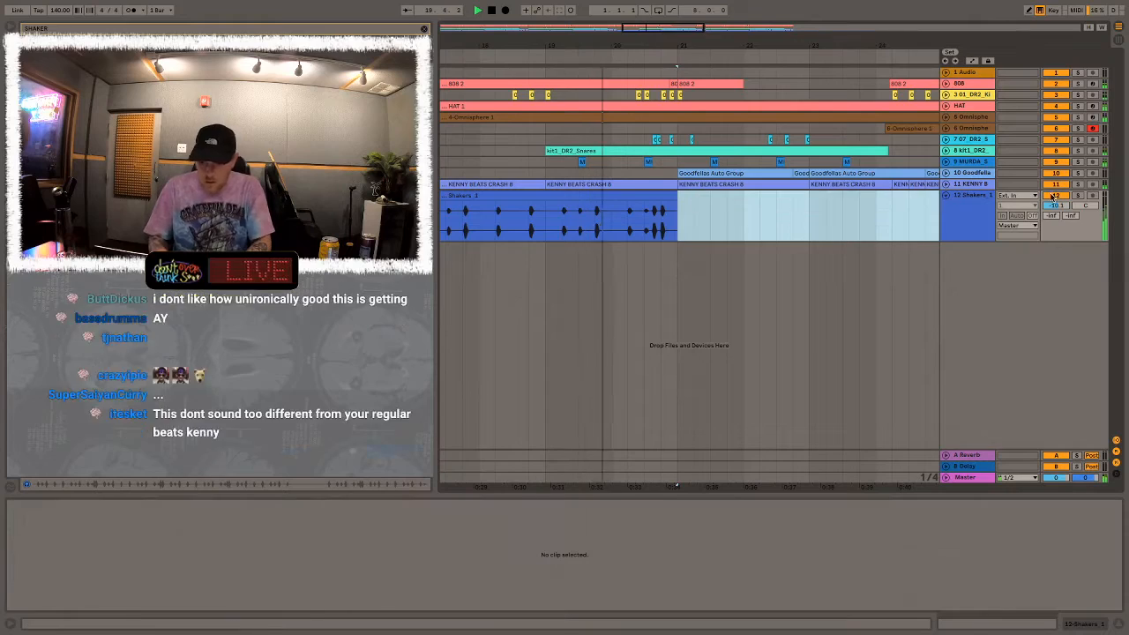
Duplicate the four-bar Shakers_1 clip until it fills bars 17 to 32 and fold its track
left_click(640, 194)
key("ctrl+d")
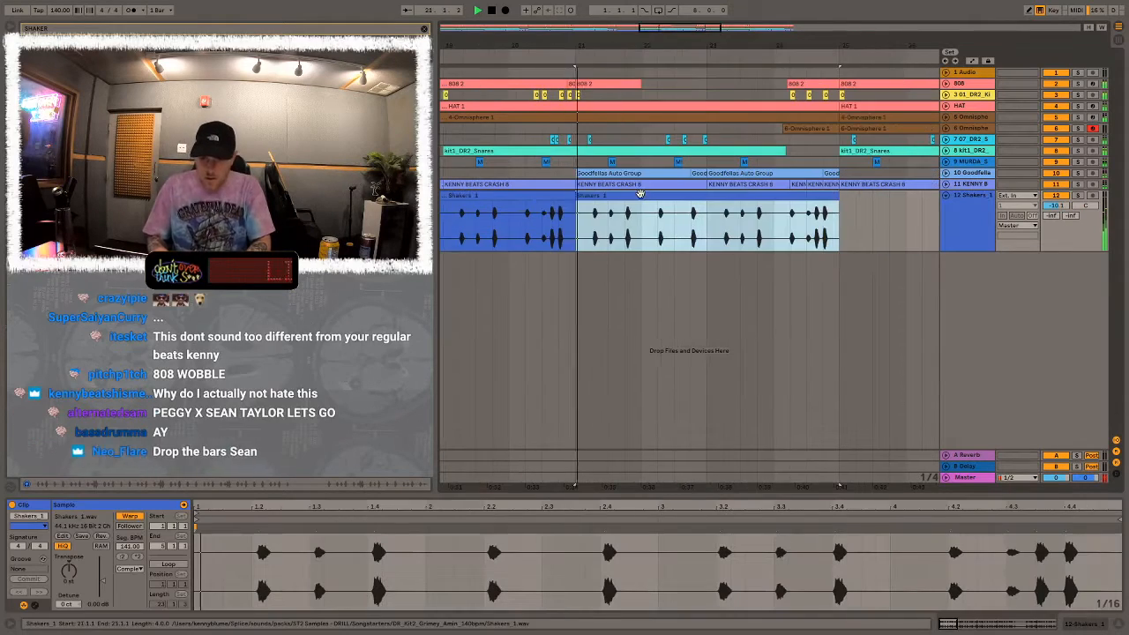
left_click_drag(633, 43, 632, 31)
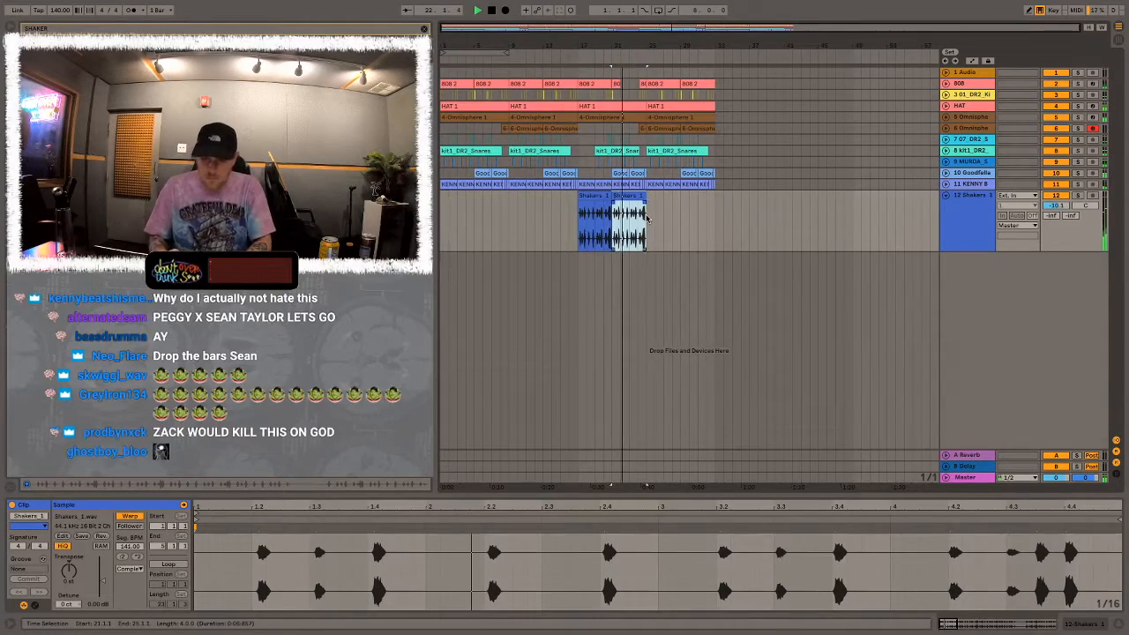
key("ctrl+d")
key("ctrl+d")
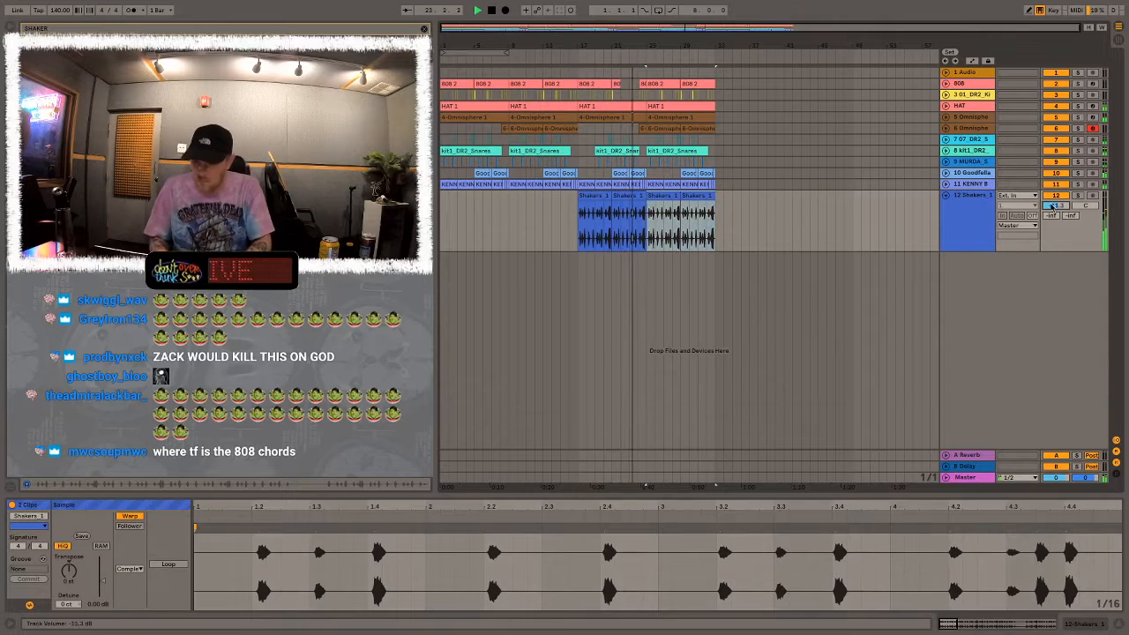
left_click_drag(963, 251, 963, 200)
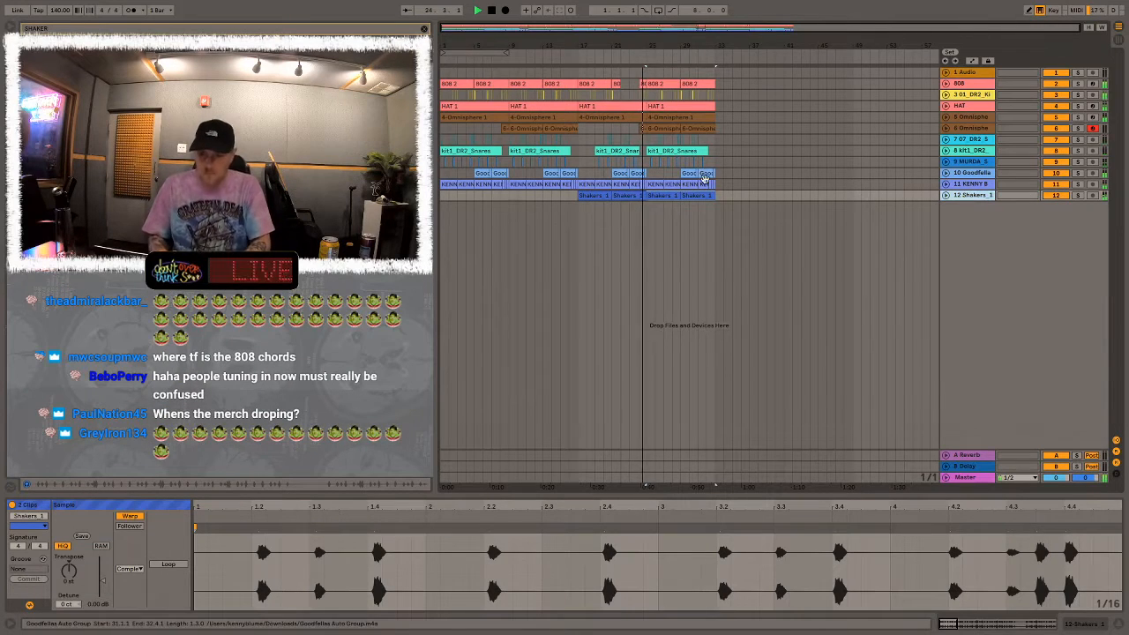
Clear bar 1 on the three snare tracks and delete the 808 and kick clips from 2.1.1 to 3.3.1
left_click_drag(719, 198, 457, 98)
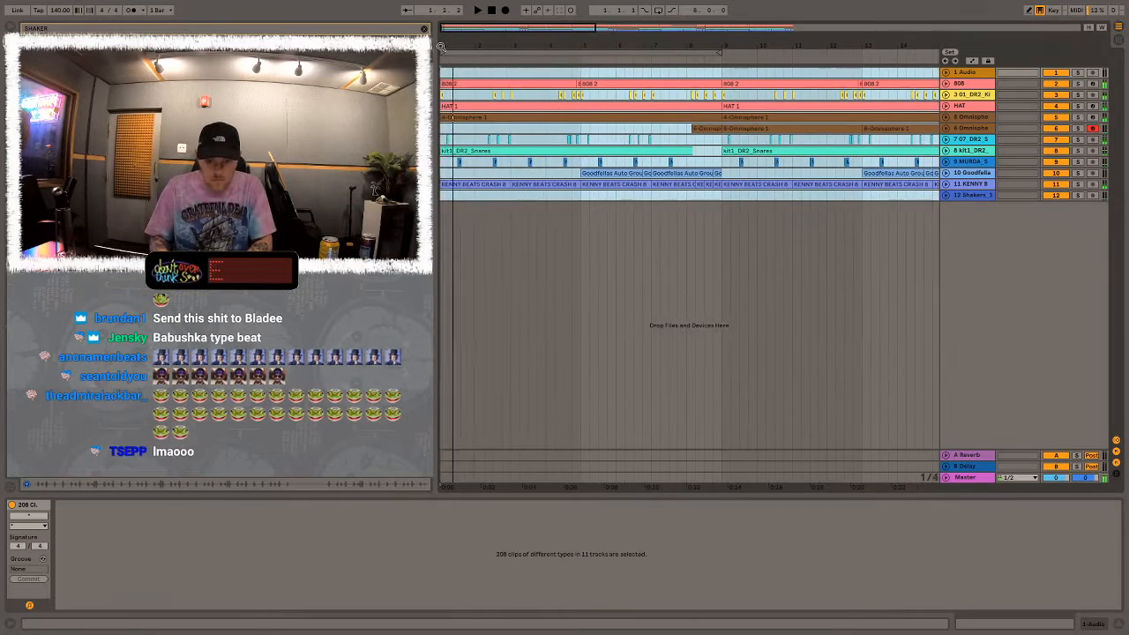
left_click_drag(476, 162, 441, 139)
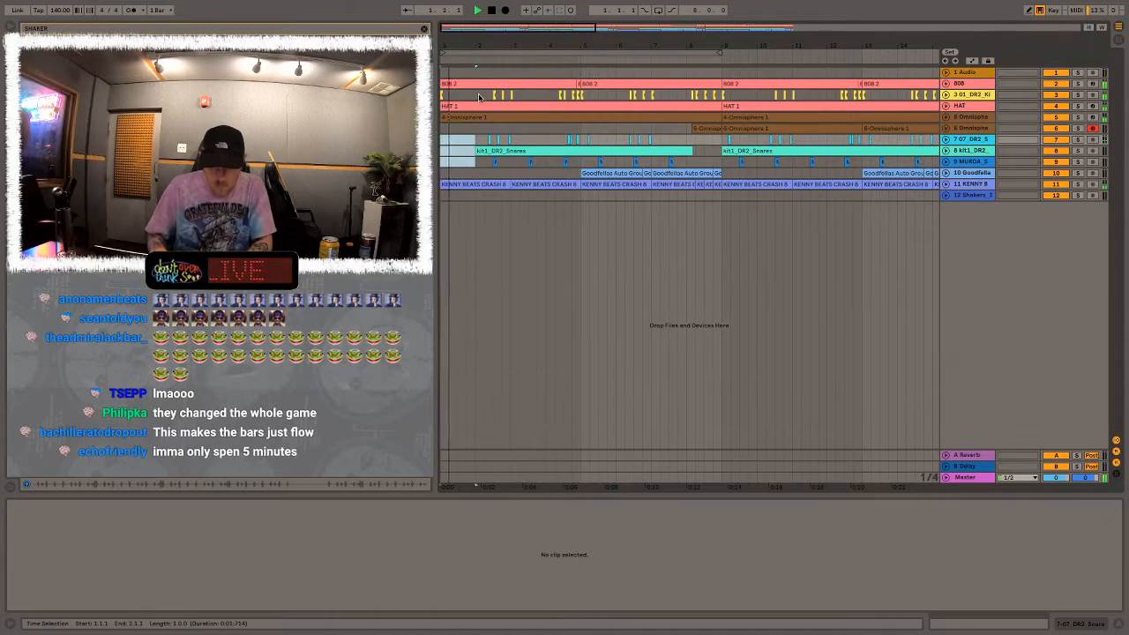
left_click_drag(470, 95, 476, 99)
key("Delete")
key("plus")
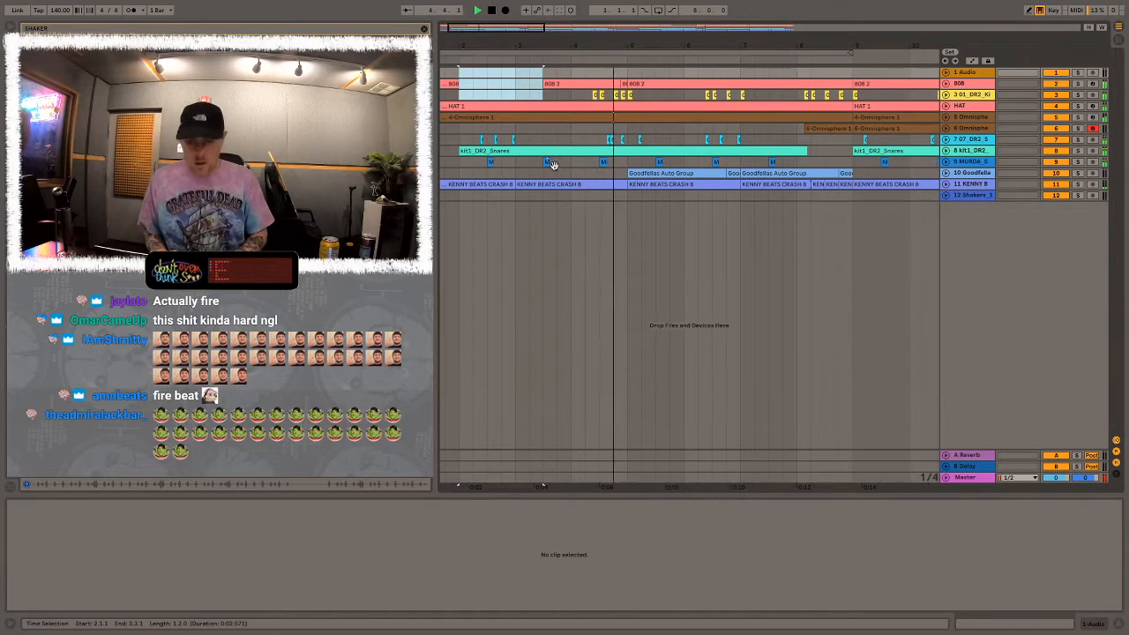
Delete the HAT 1 clip in bars 1 to 8 and move the whole arrangement two bars later to start at bar 3
key("minus")
left_click(453, 106)
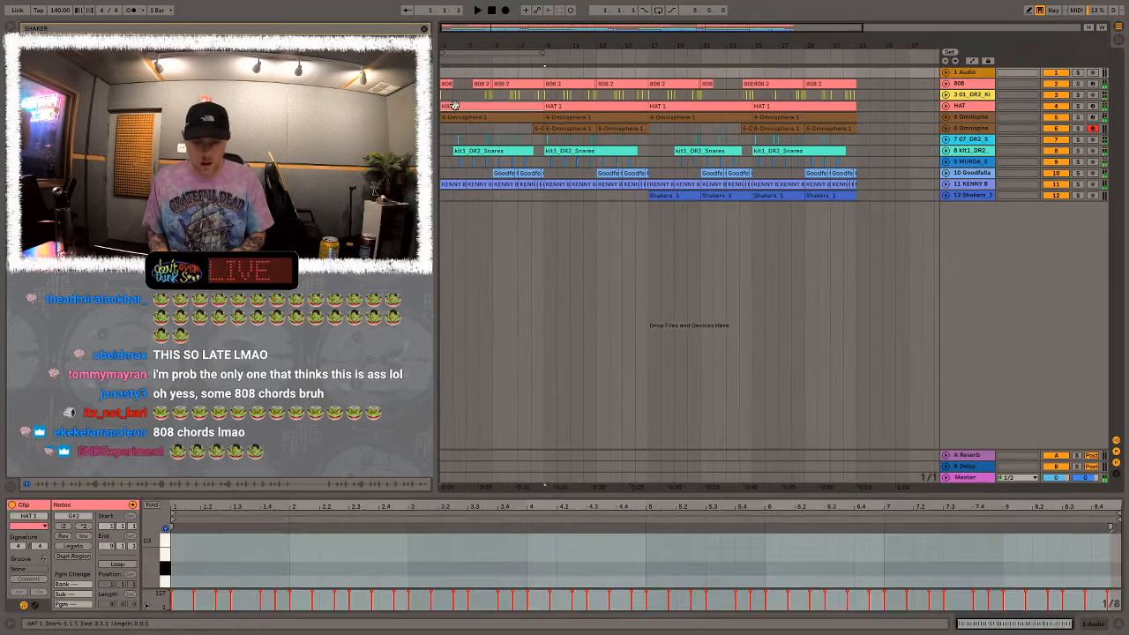
key("ctrl+a")
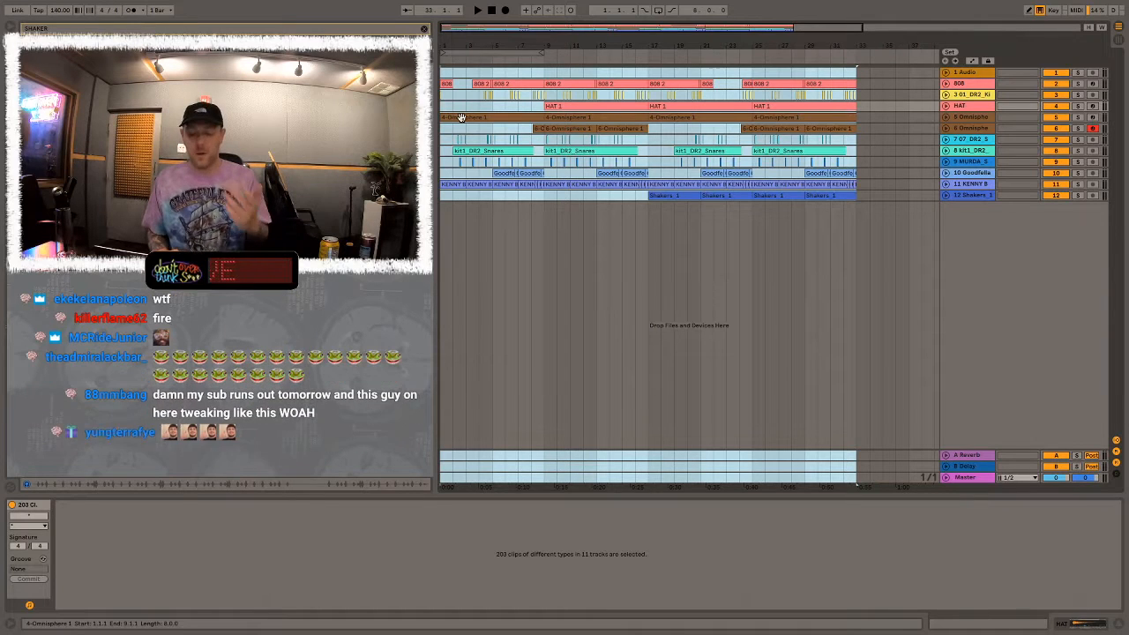
left_click_drag(455, 117, 483, 115)
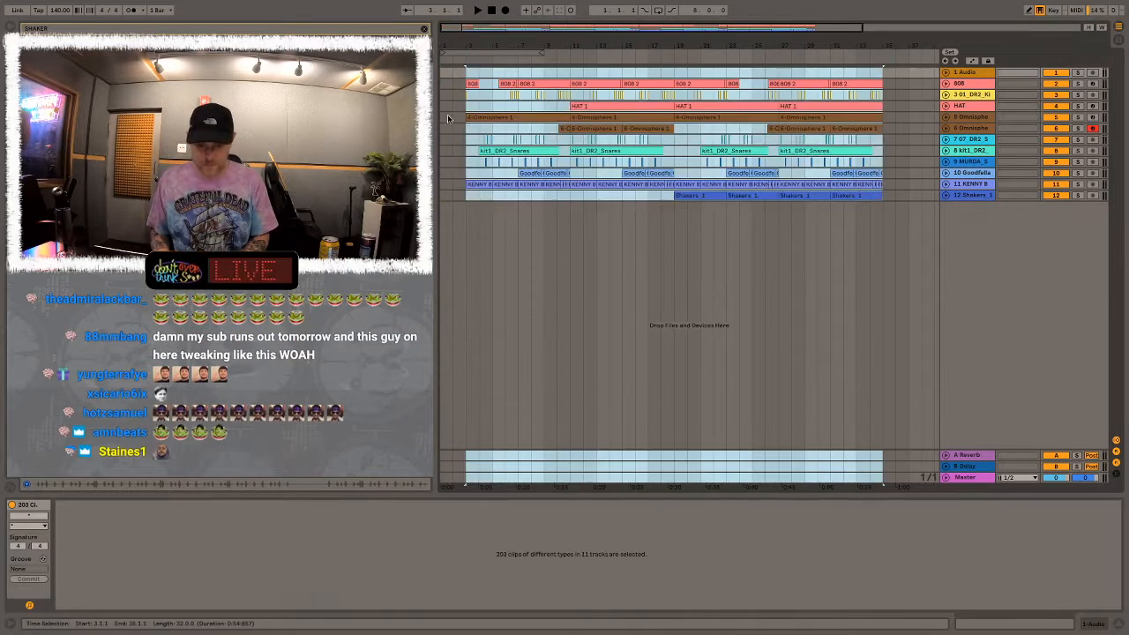
Copy the opening two bars of the first Omnisphere melody track into bars 1 and 2 as an intro, and play it
left_click(447, 115)
left_click(485, 116)
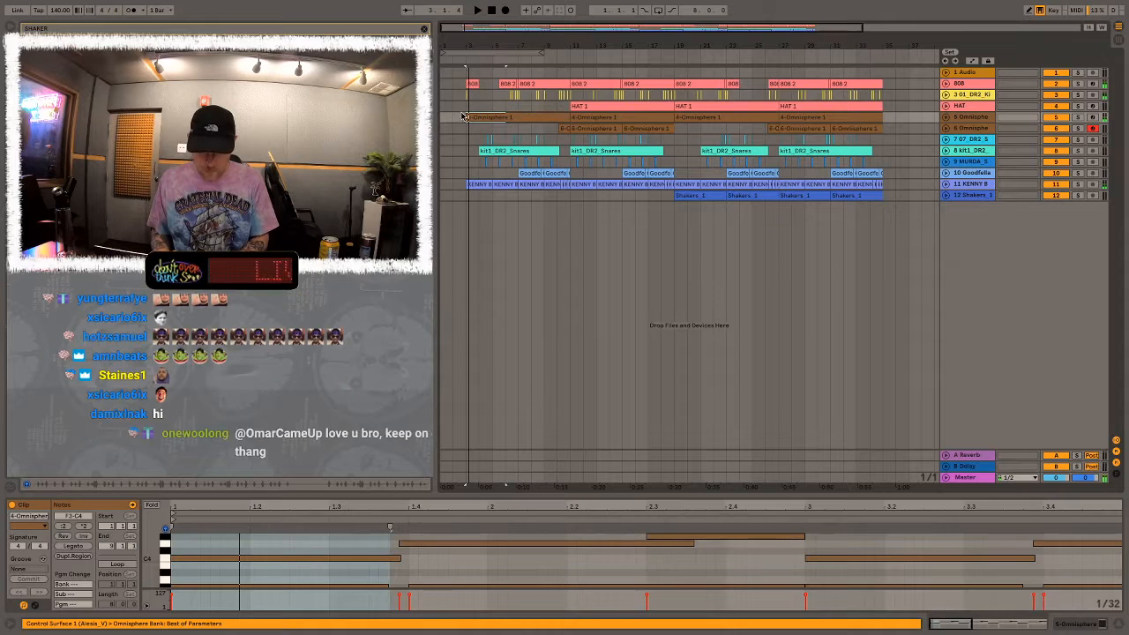
left_click_drag(491, 129, 455, 122)
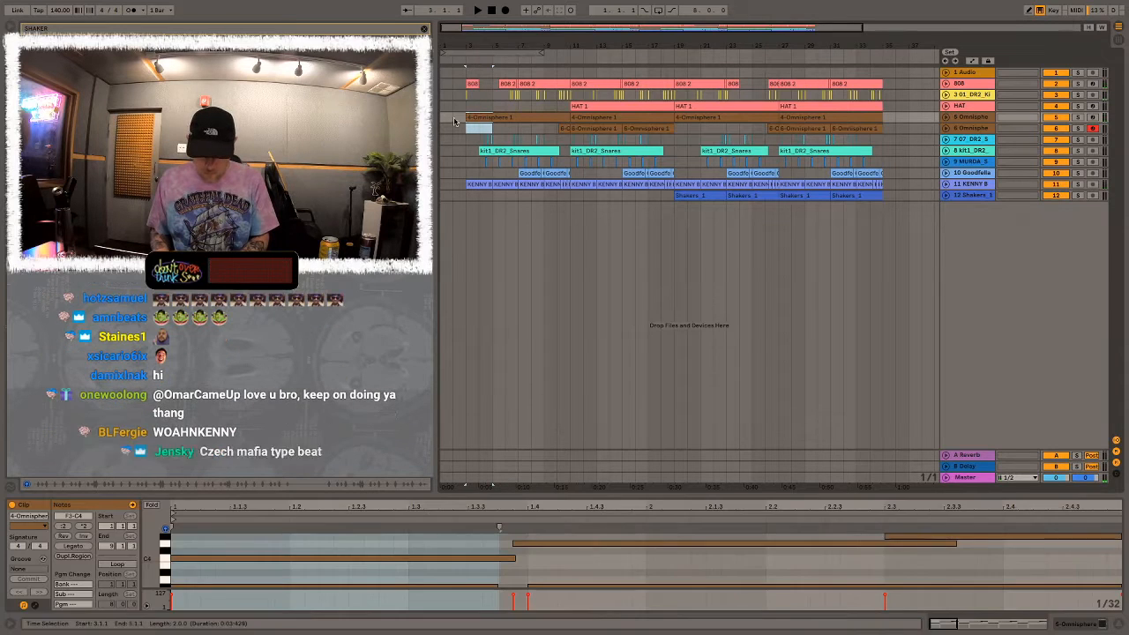
key("space")
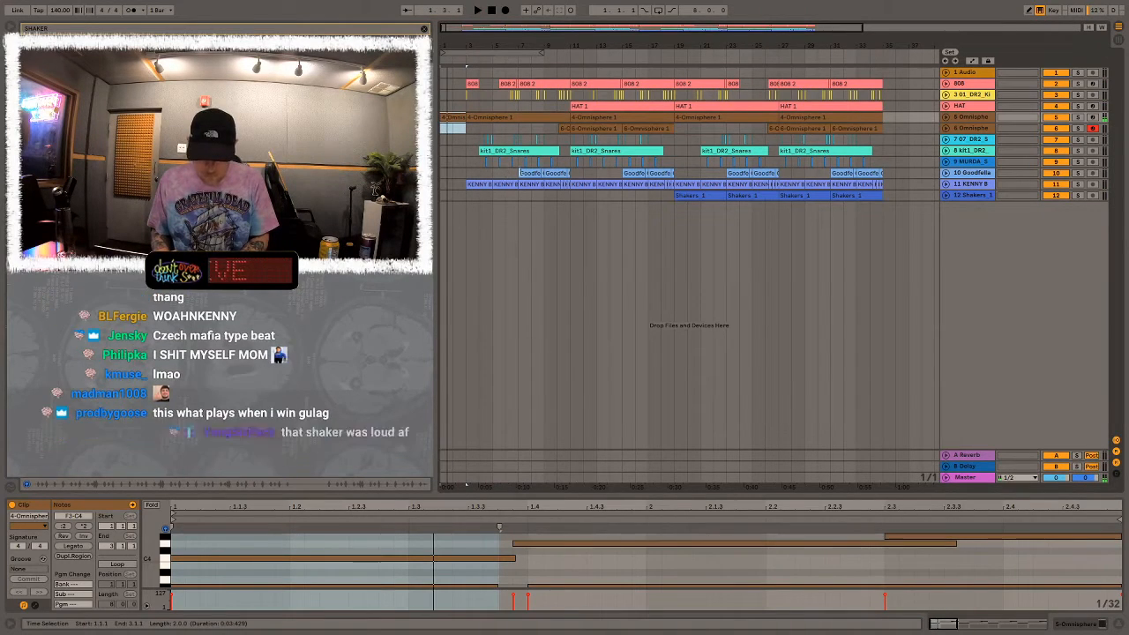
key("space")
Try two bars of the three snare tracks in the intro at bars 1 and 2, and delete them
left_click_drag(555, 165, 441, 139)
key("space")
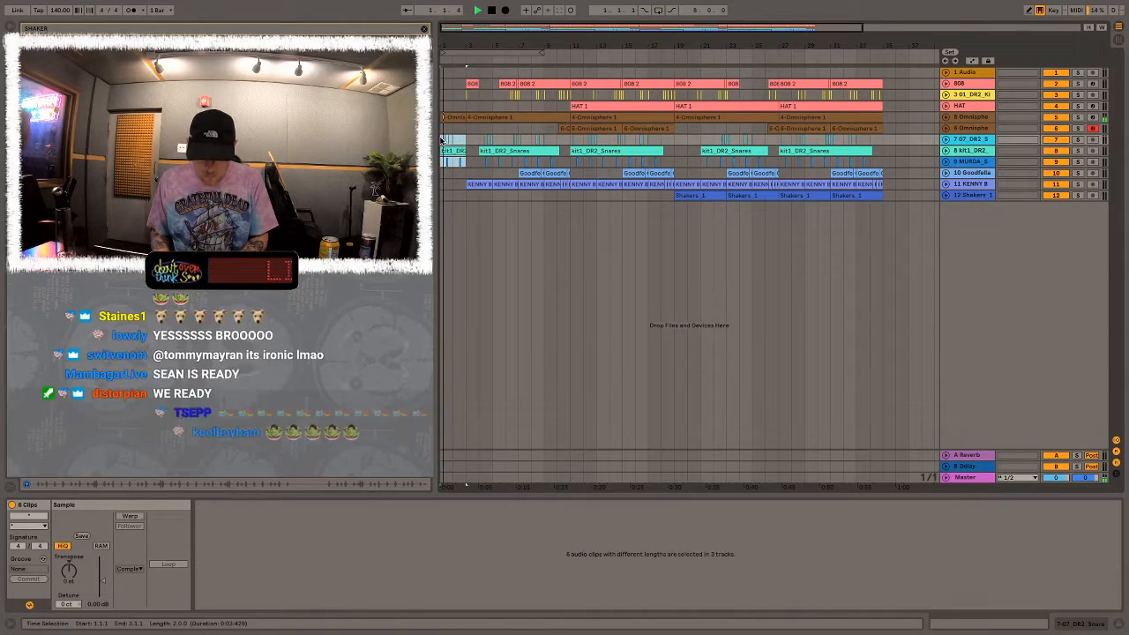
key("Delete")
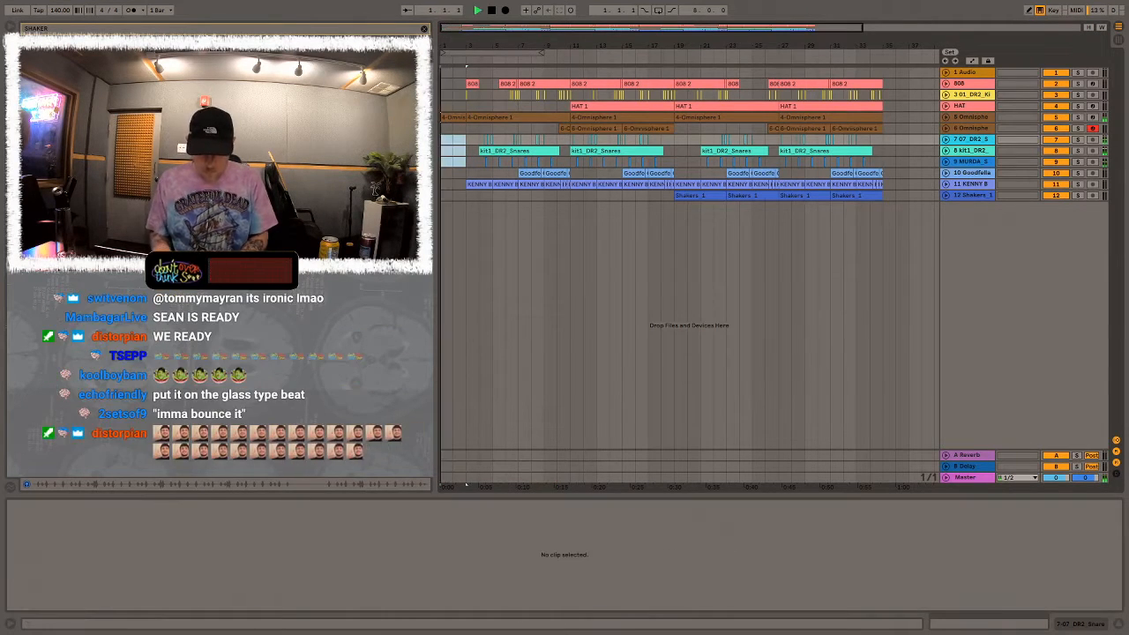
Insert a MIDI track below the Shakers_1 track
left_click(459, 115)
left_click(459, 116)
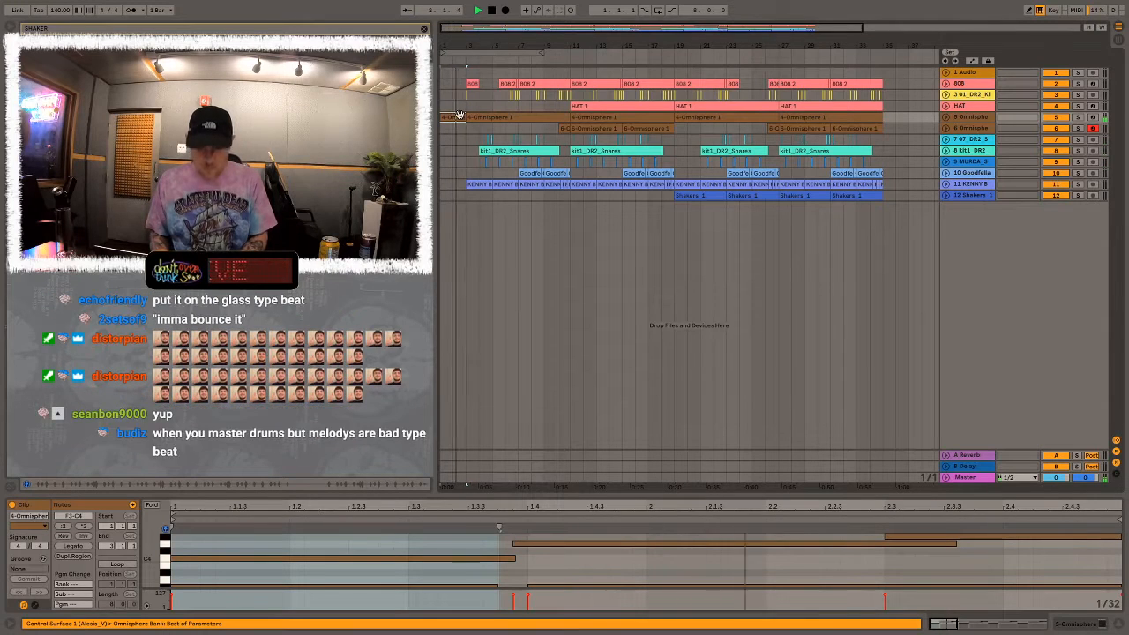
left_click(961, 195)
key("ctrl+shift+t")
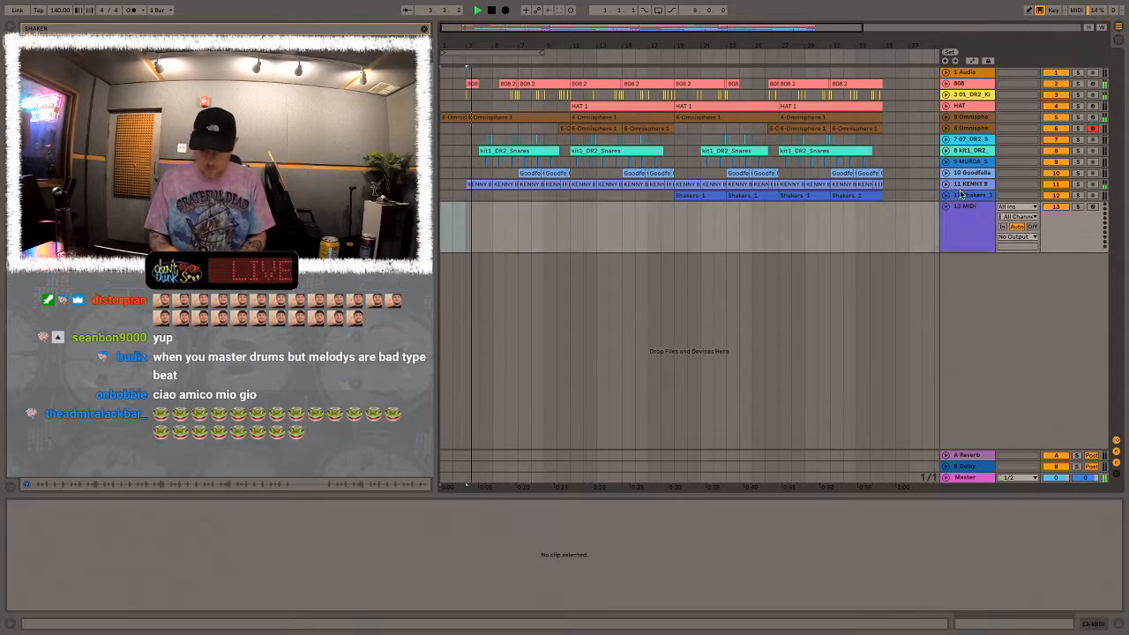
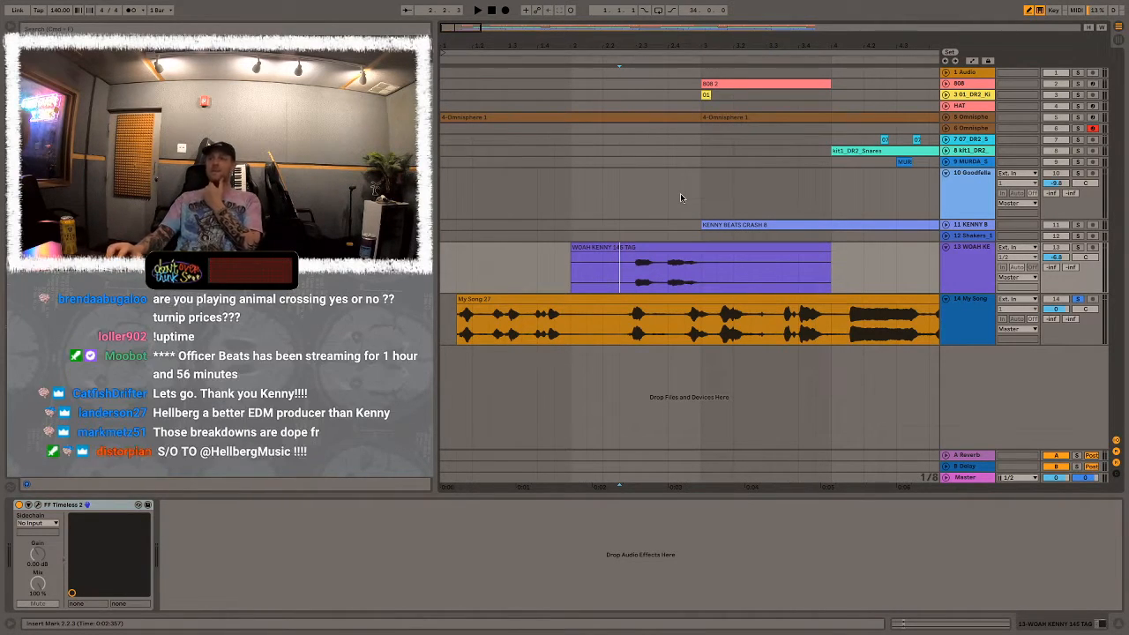
Play the WOAH KENNY 145 TAG against the My Song 27 vocal from 2.2.3 and inspect their alignment up close
key("space")
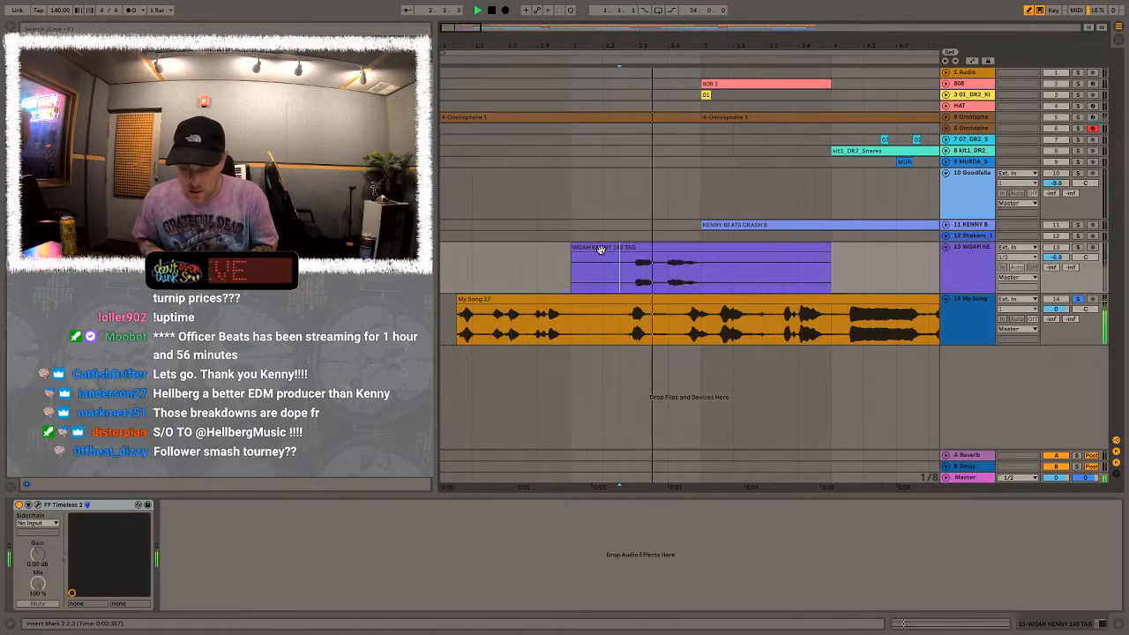
scroll(656, 41, "up", 5)
key("space")
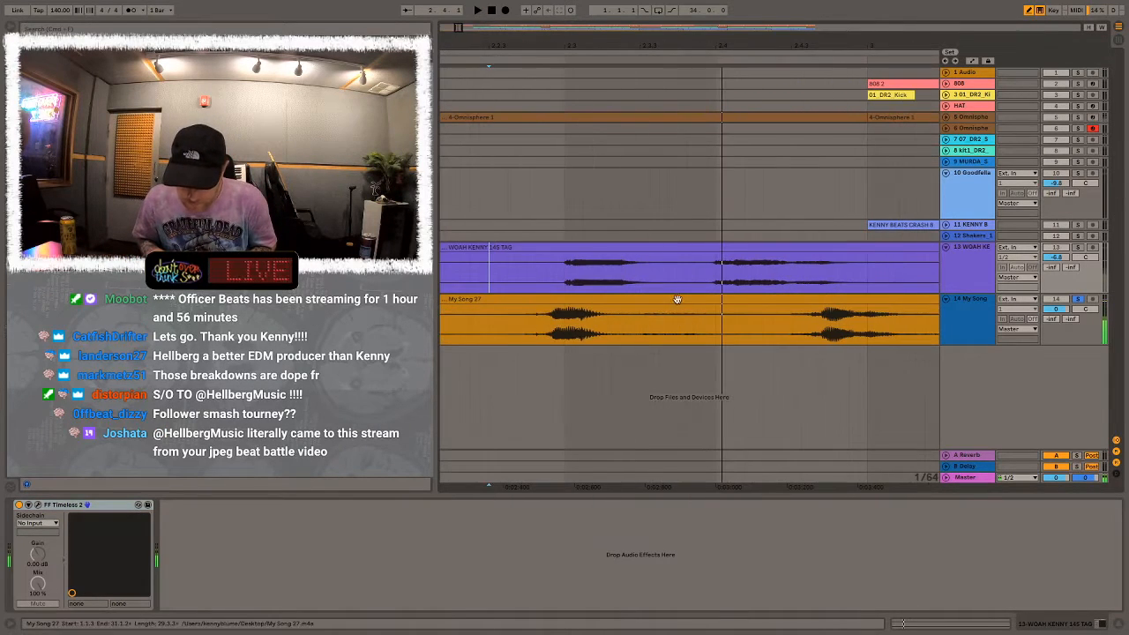
left_click(673, 299)
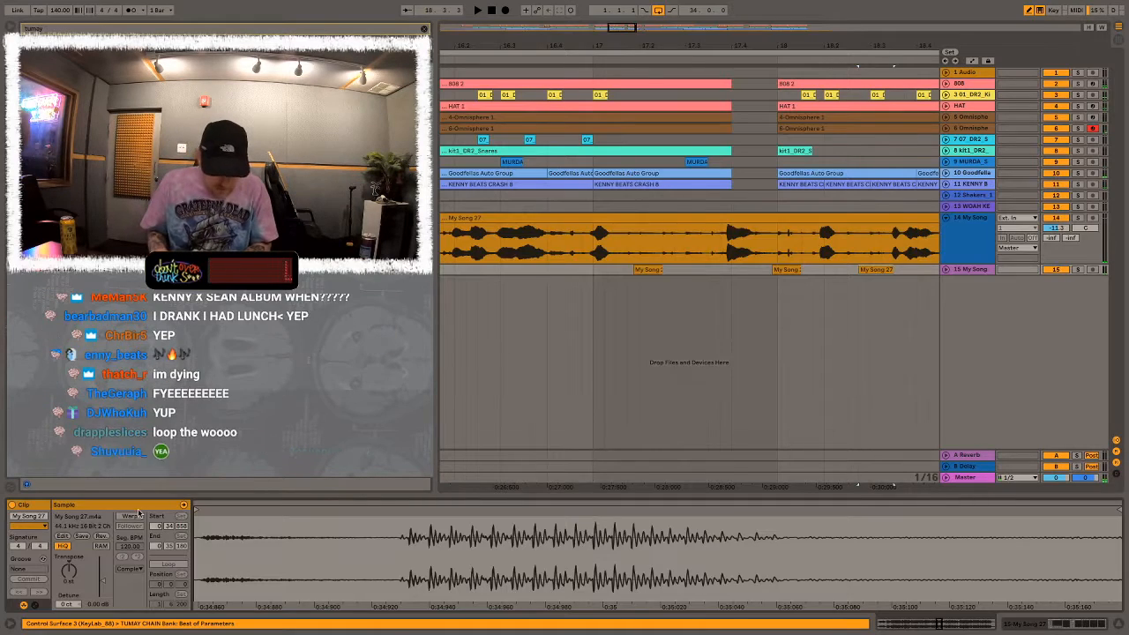
Turn on warping for the short My Song 27 clip after 18.2 on track 15, transpose it to -5 st, and play the passage
left_click(134, 516)
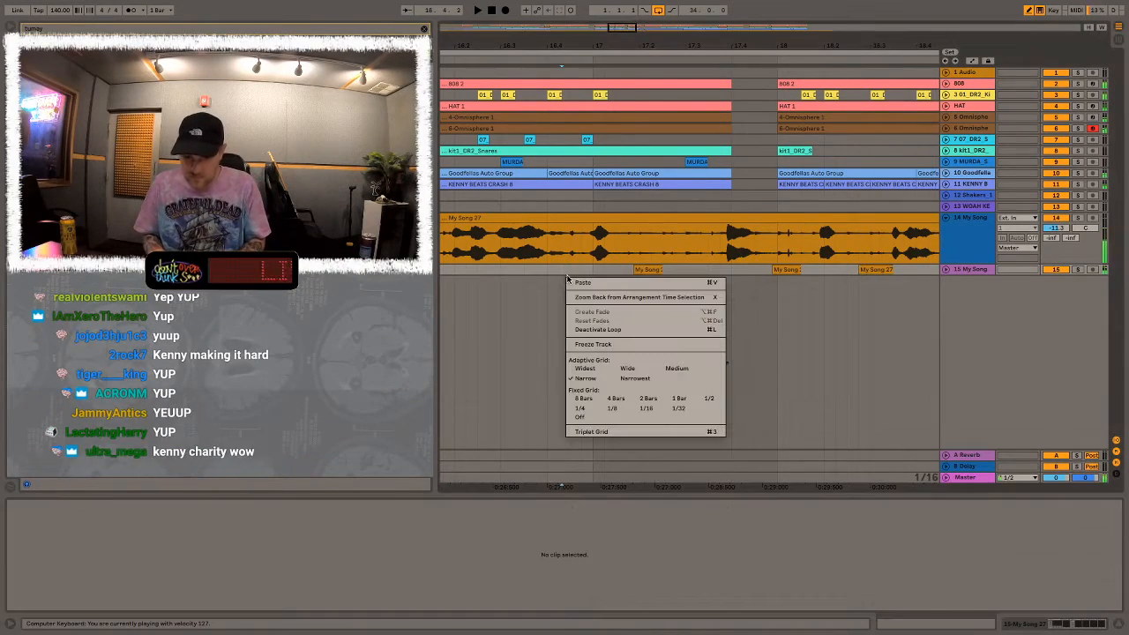
right_click(565, 277)
key("Escape")
key("space")
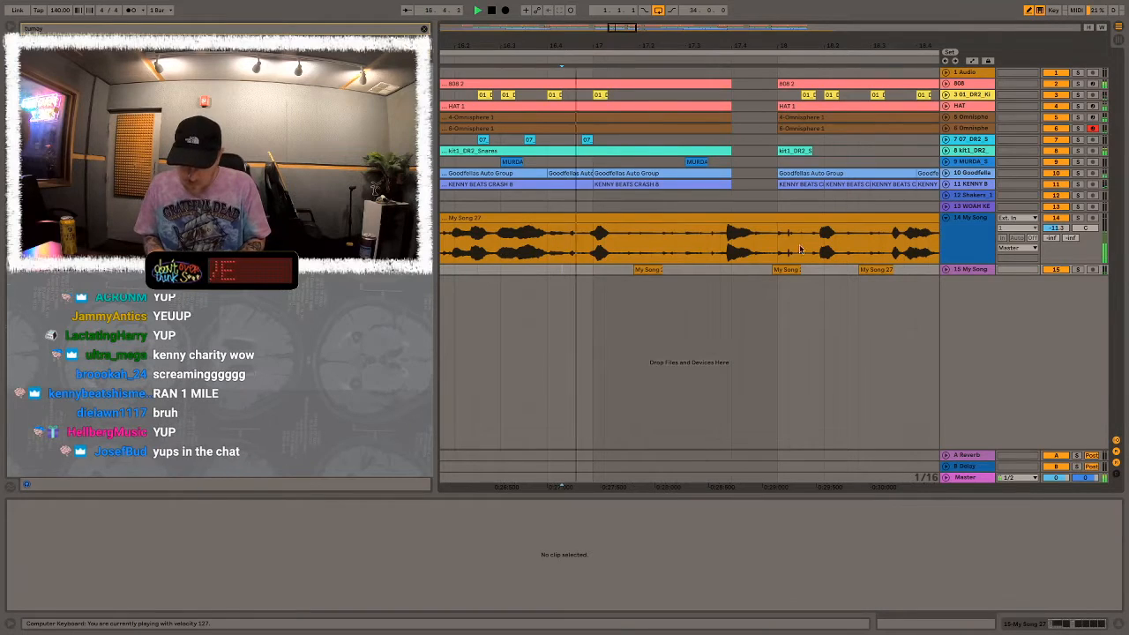
left_click(852, 270)
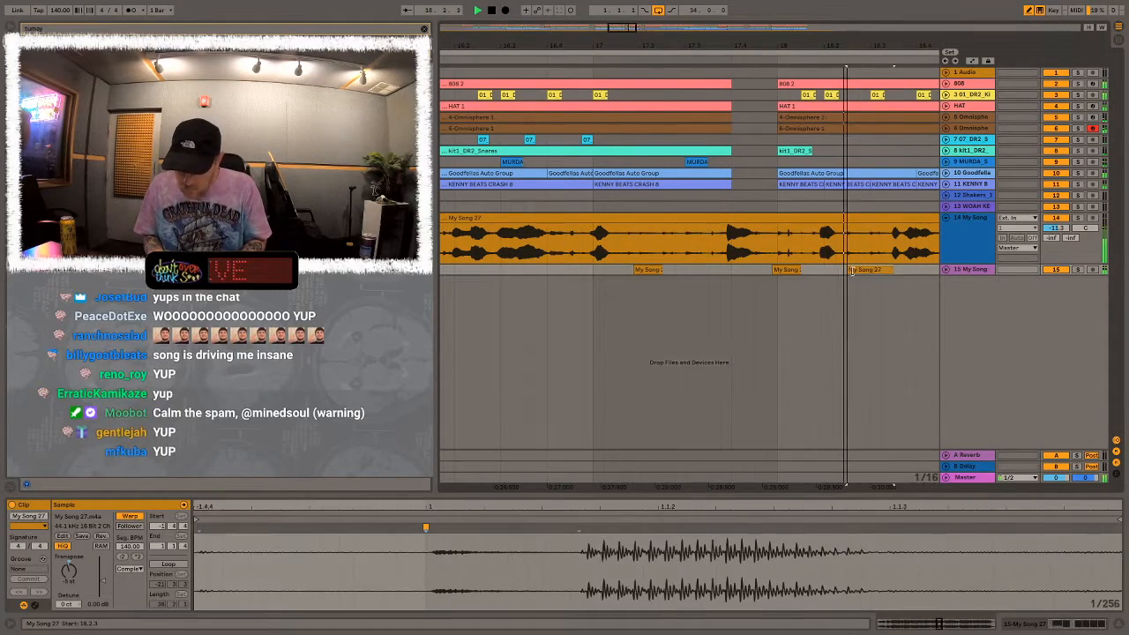
Copy the vocal phrase around bar 18.4 from the track 14 My Song 27 clip and paste it onto track 15 at 18.4.3
left_click(776, 253)
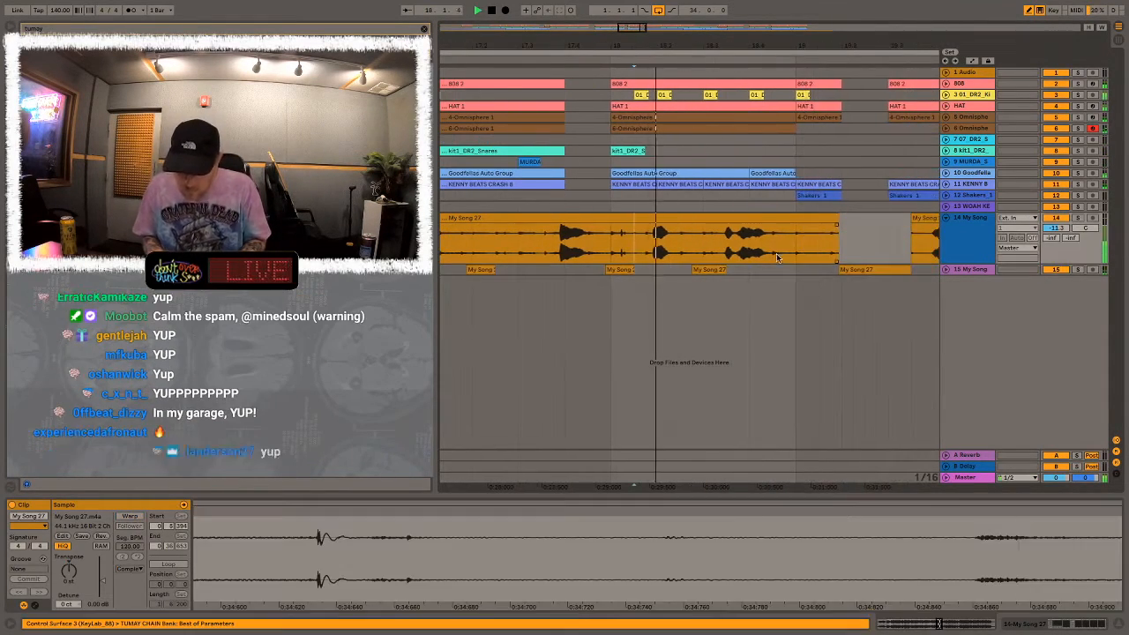
left_click_drag(808, 250, 725, 236)
left_click(776, 270)
key("super+v")
key("space")
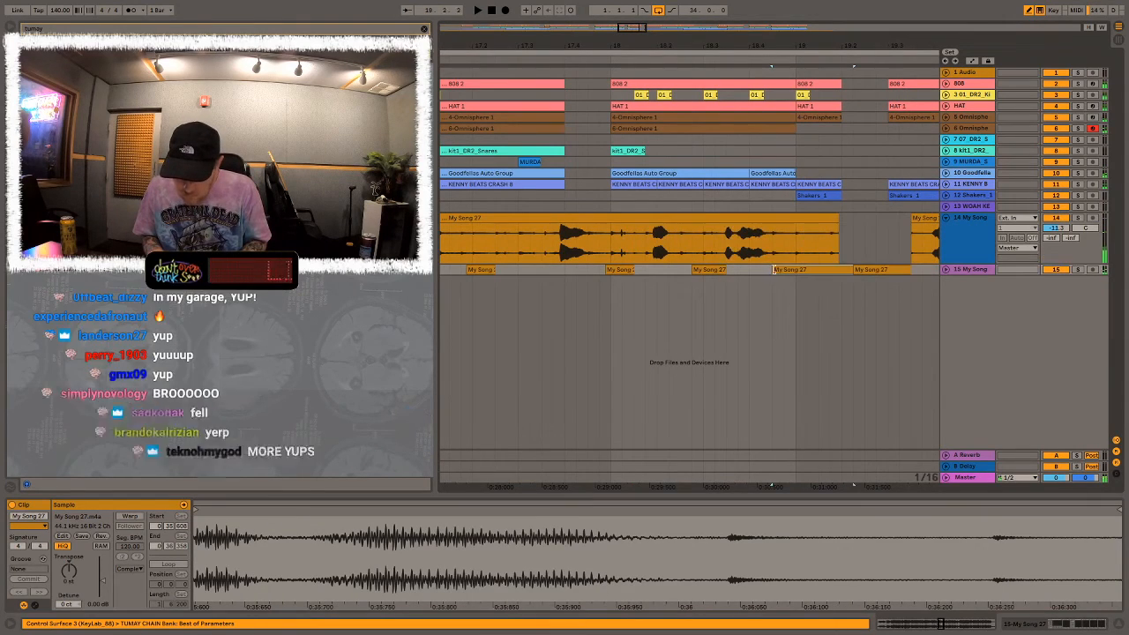
Trim the pasted track 15 clip to end at 19.1.4, warp it with a -5 st transpose, and play it
left_click_drag(851, 271, 839, 272)
left_click(804, 270)
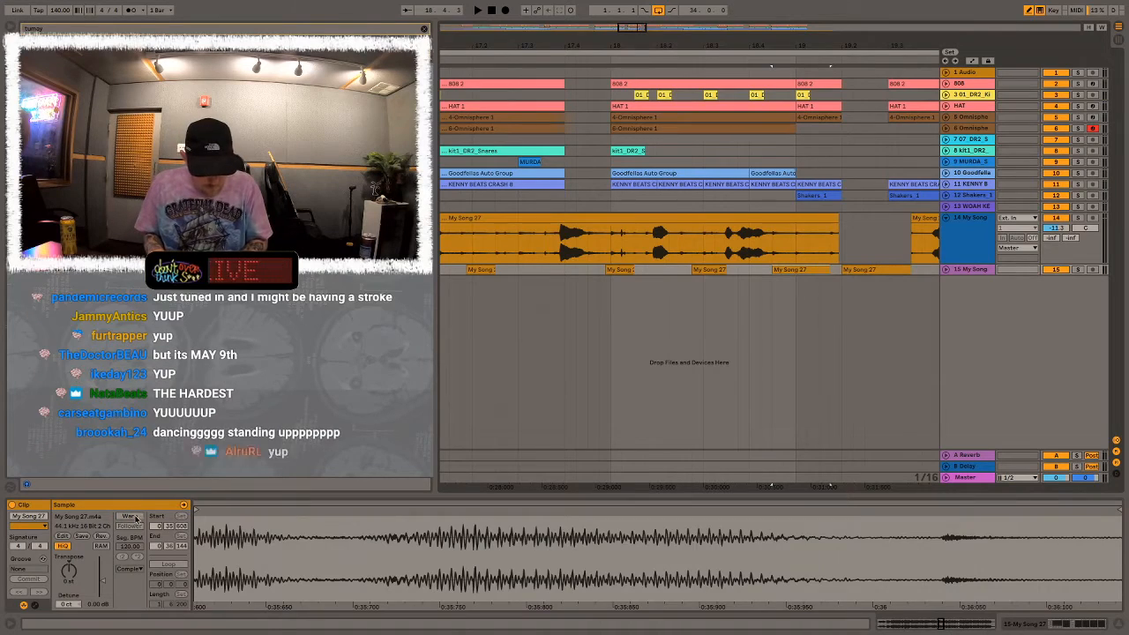
key("space")
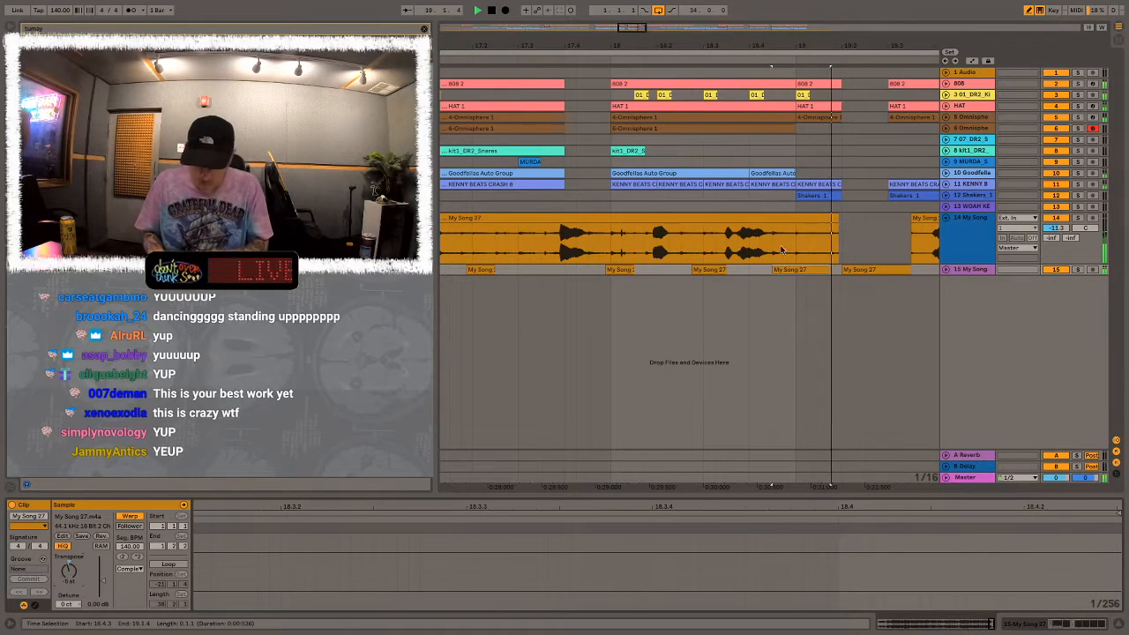
Extend the start of the following My Song 27 clip on track 15 back to 19.1.4 while playing the section
left_click(459, 195)
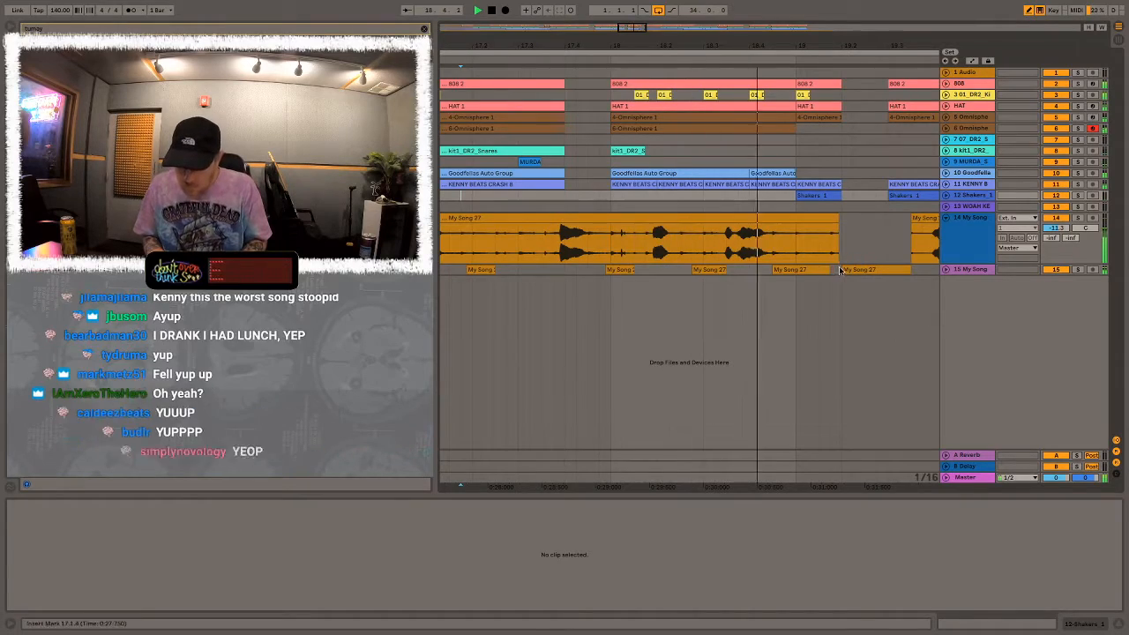
left_click(860, 268)
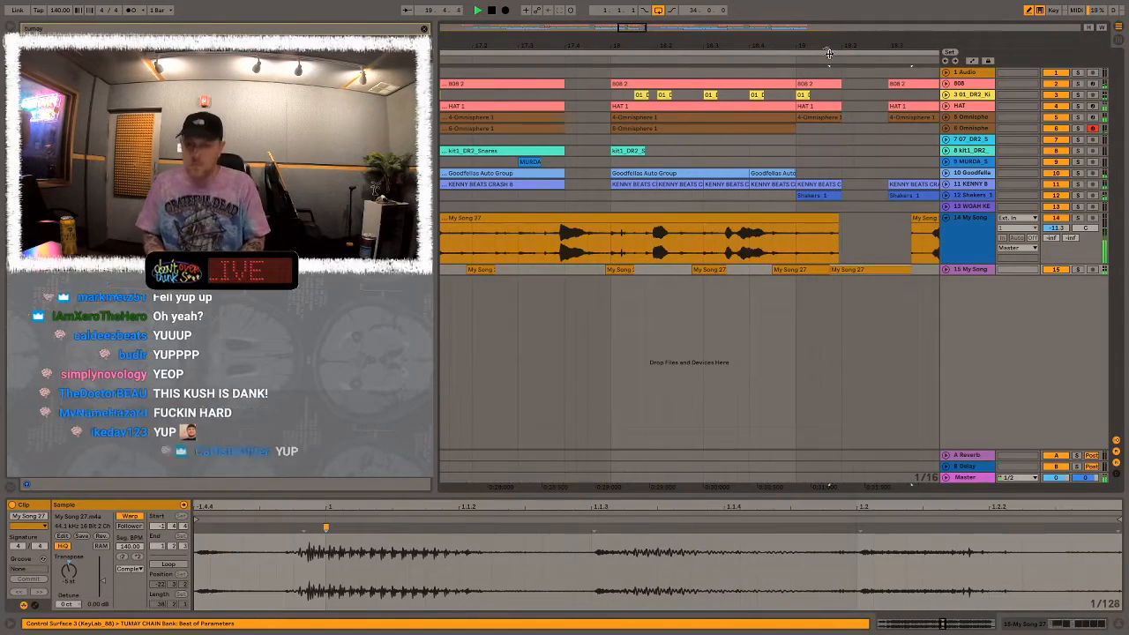
left_click_drag(825, 49, 608, 18)
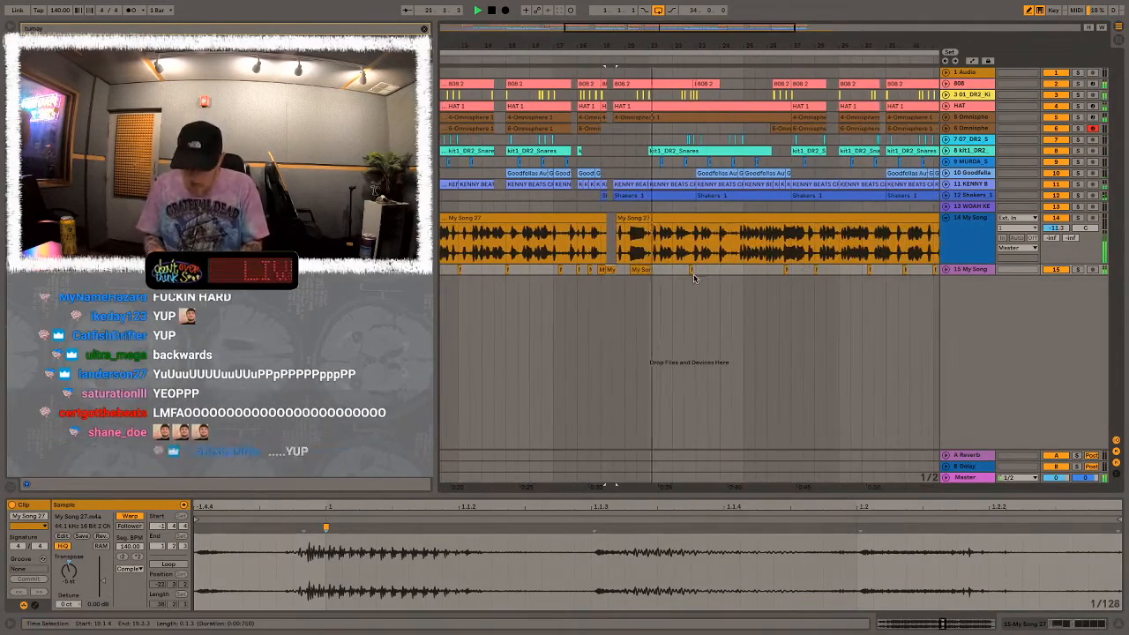
Copy the half-bar selection with the short My Song 27 clip near bar 23 on track 15 to 23.3.1 and 24.3.1
left_click_drag(684, 270, 695, 271)
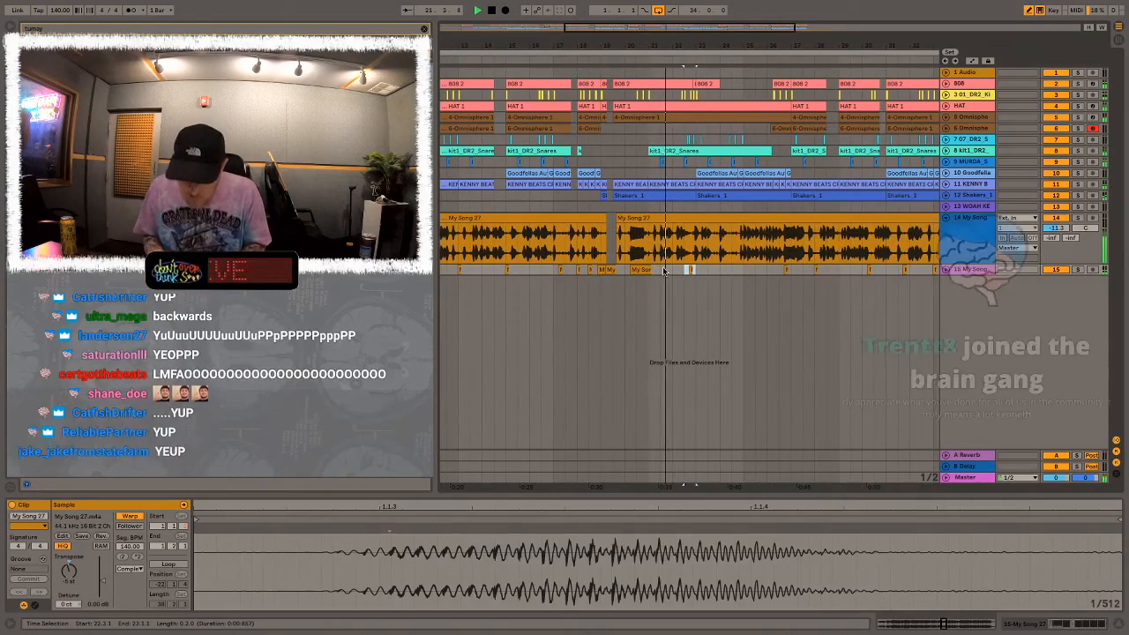
left_click(708, 270)
key("ctrl+v")
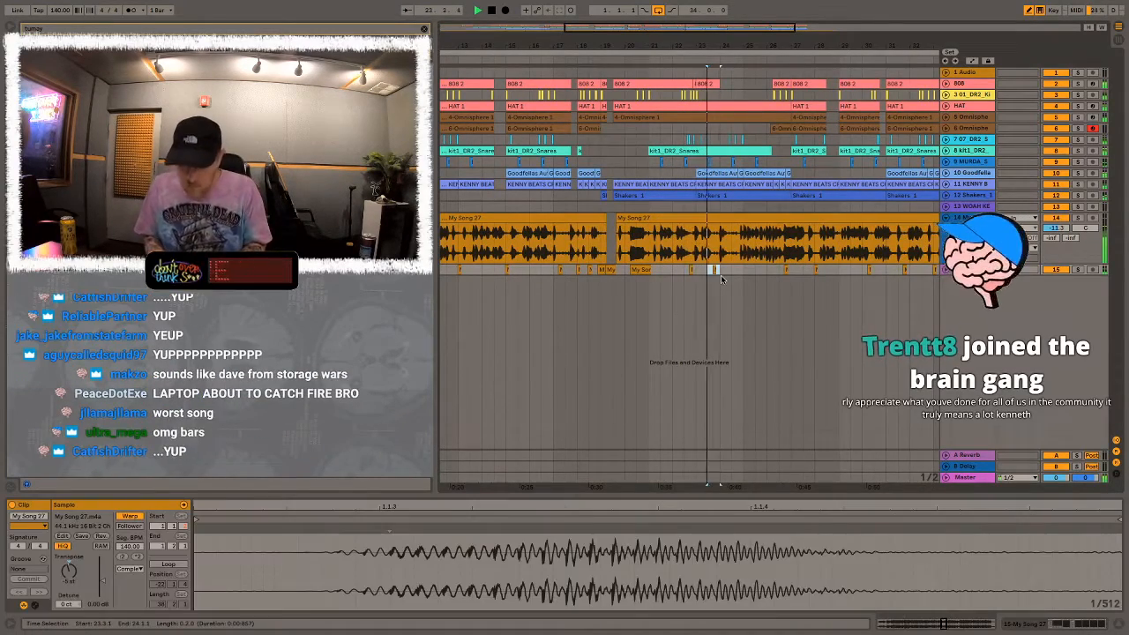
left_click(727, 269)
key("ctrl+v")
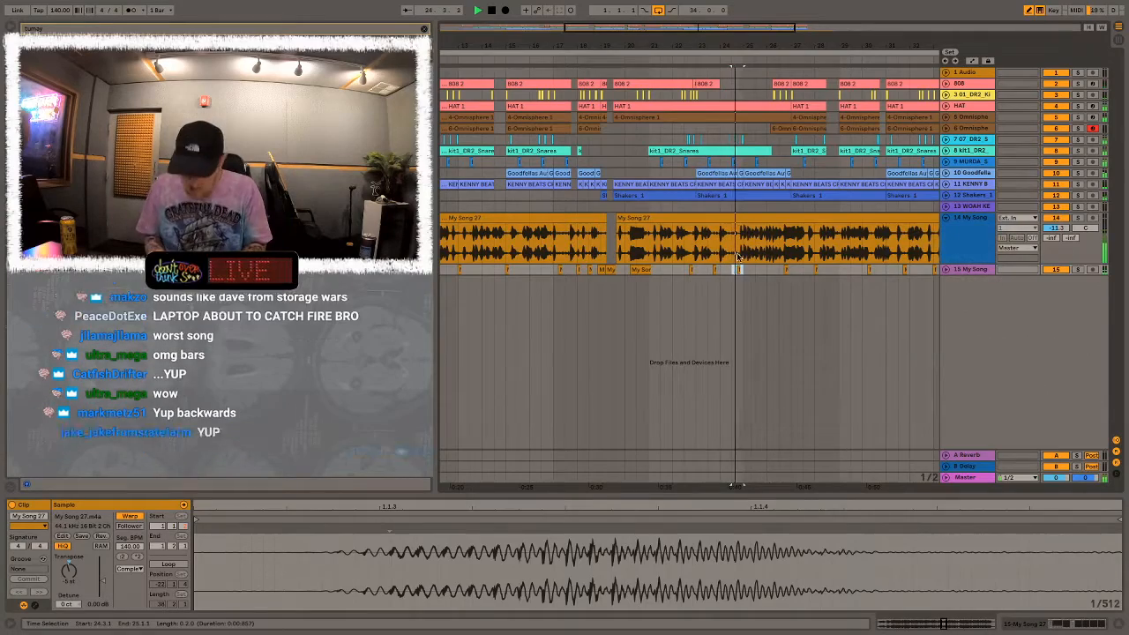
key("minus")
key("minus")
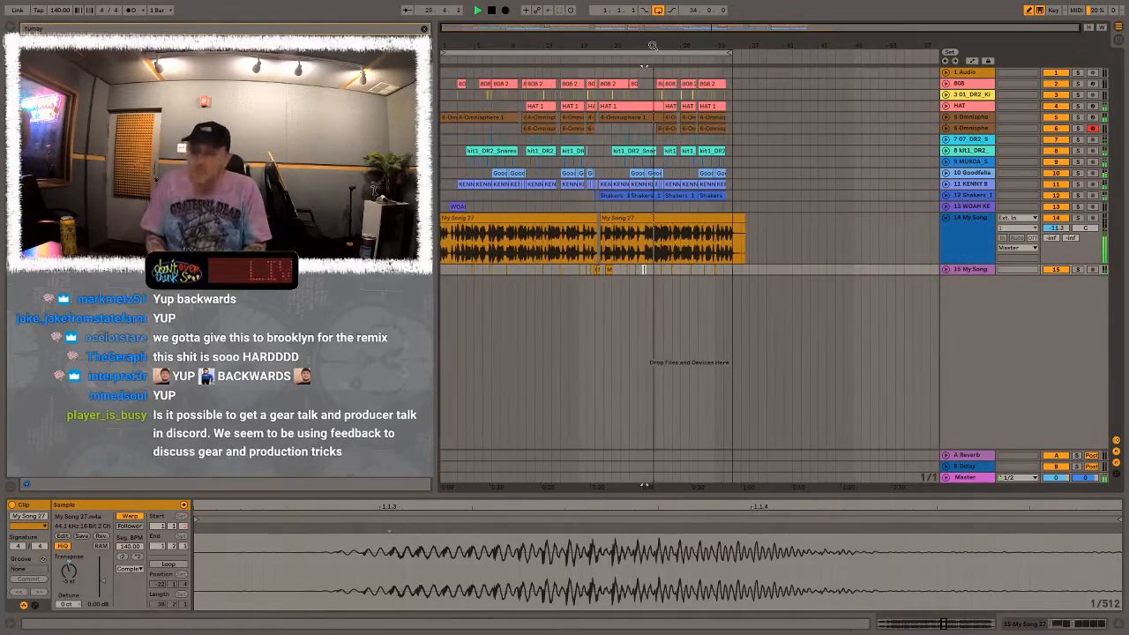
Fold vocal track 14, unfold the 808 track, and replace its Simpler sample with the short My Song 27 clip near bar 13
left_click(944, 218)
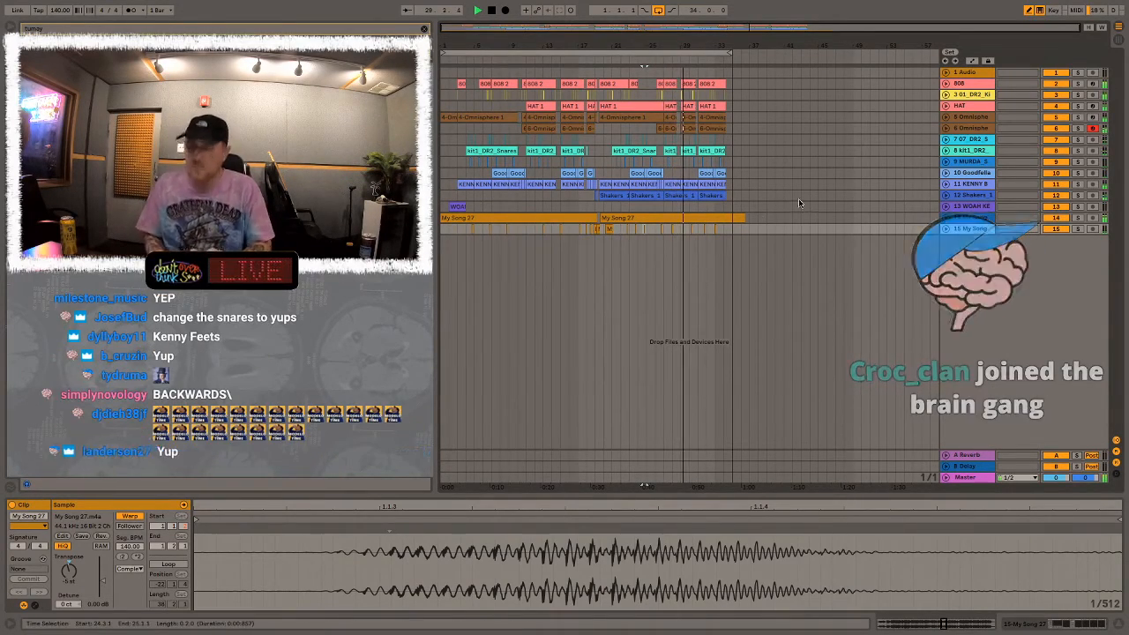
left_click(966, 230)
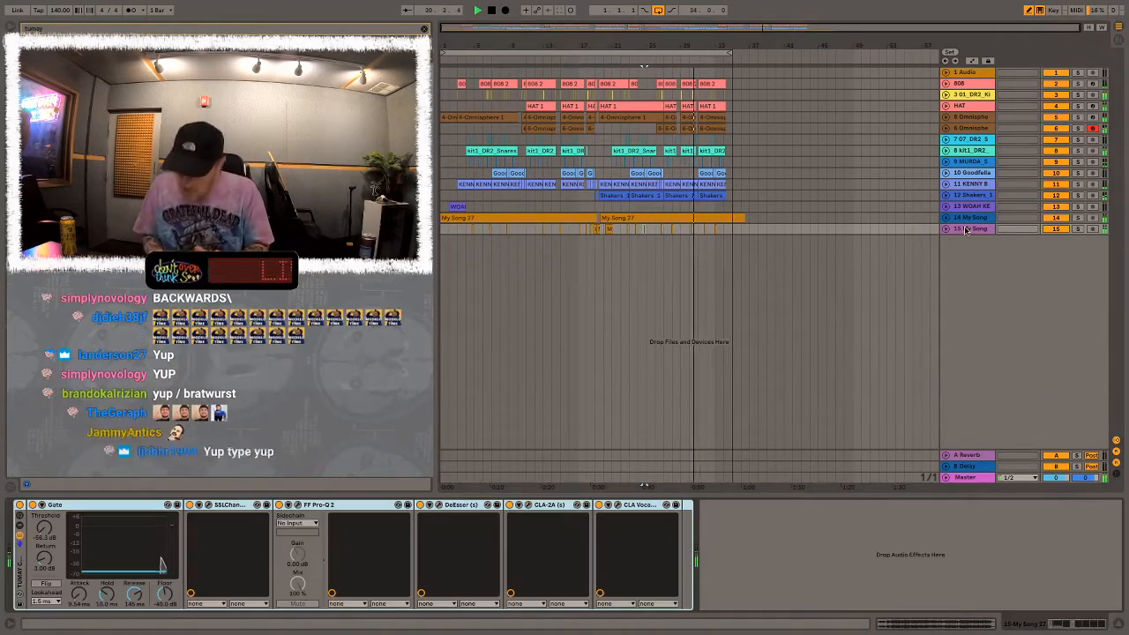
left_click(945, 83)
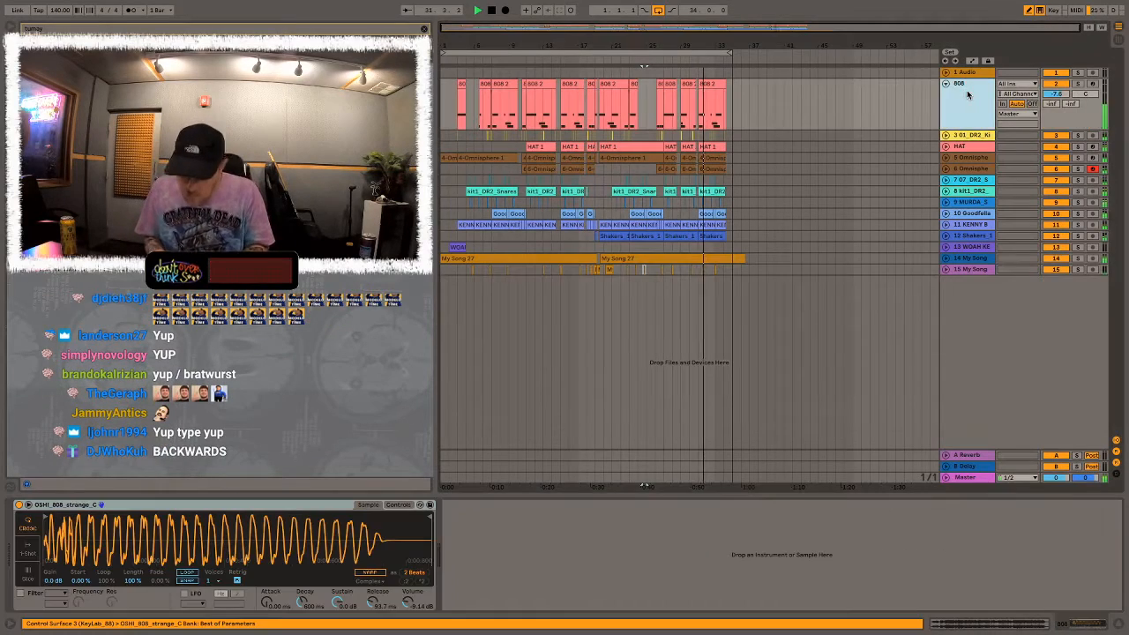
left_click_drag(544, 258, 303, 544)
left_click(525, 246)
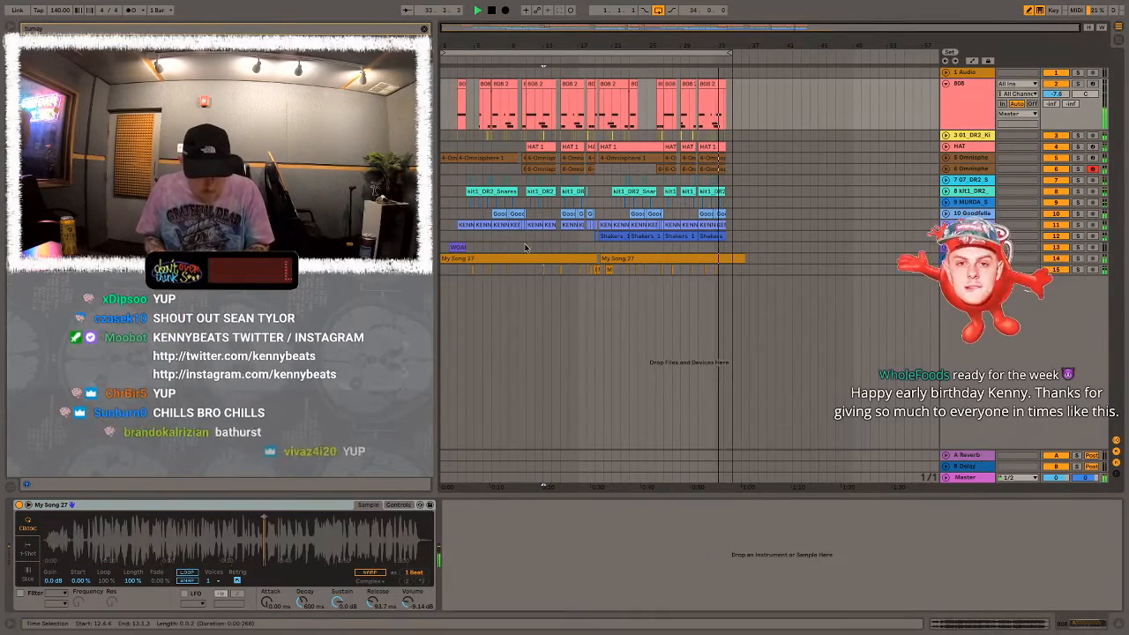
Solo the 808 track and play its pattern from bar 7 with the vocal sample
left_click(496, 80)
left_click(1077, 83)
key("space")
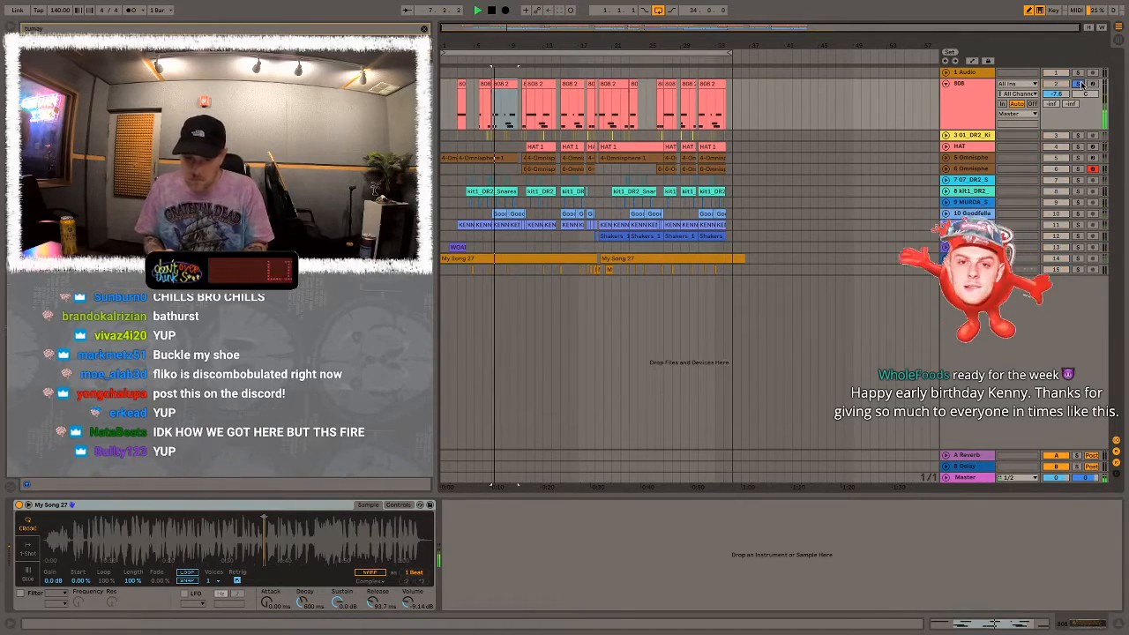
left_click_drag(495, 46, 495, 47)
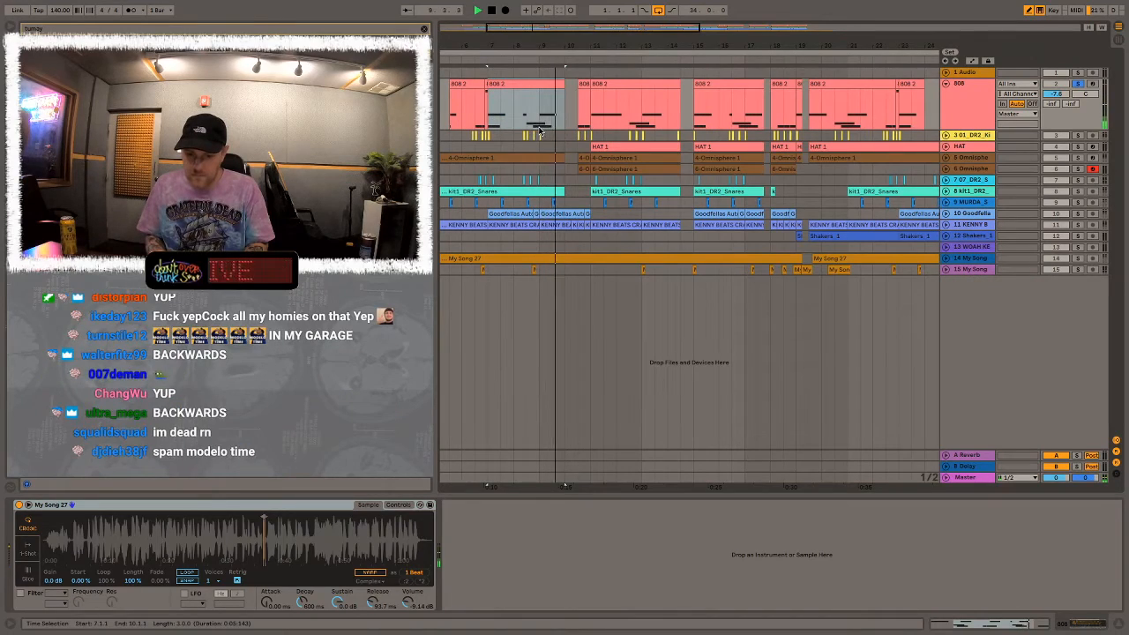
Try to replace the HAT track's Simpler sample with the short My Song 27 clip near bar 13 on track 15
left_click(970, 145)
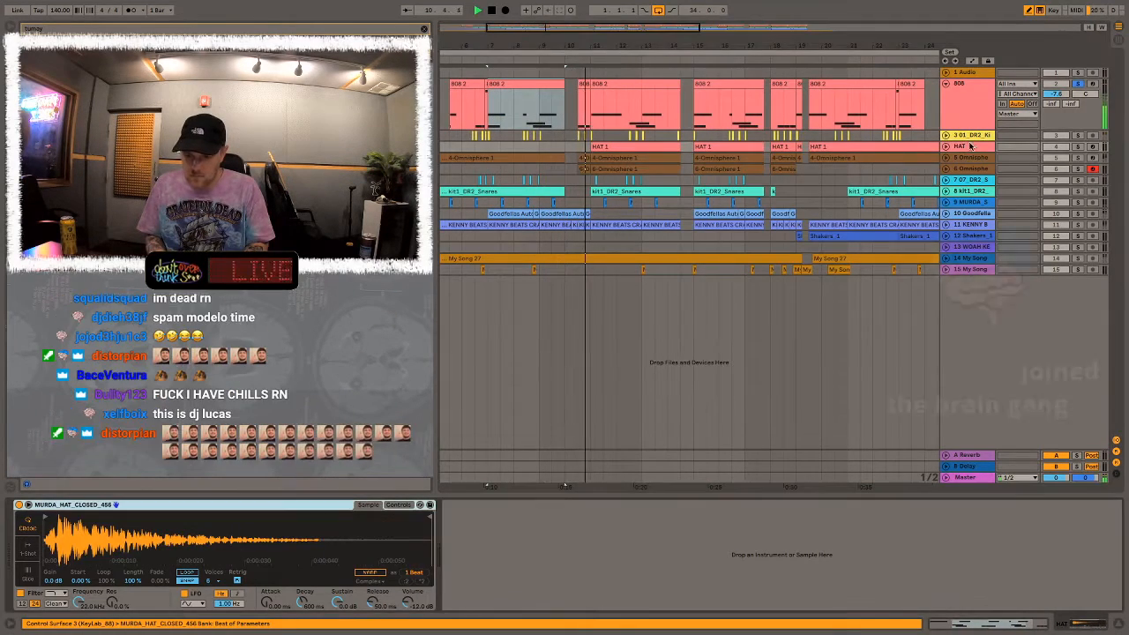
left_click(959, 269)
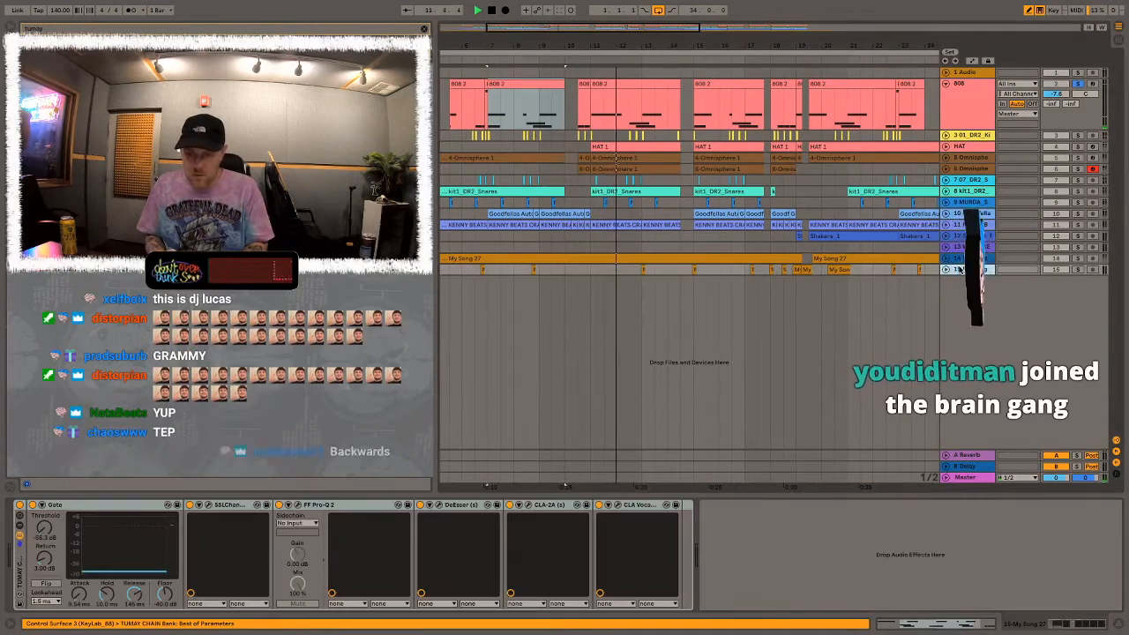
left_click(964, 145)
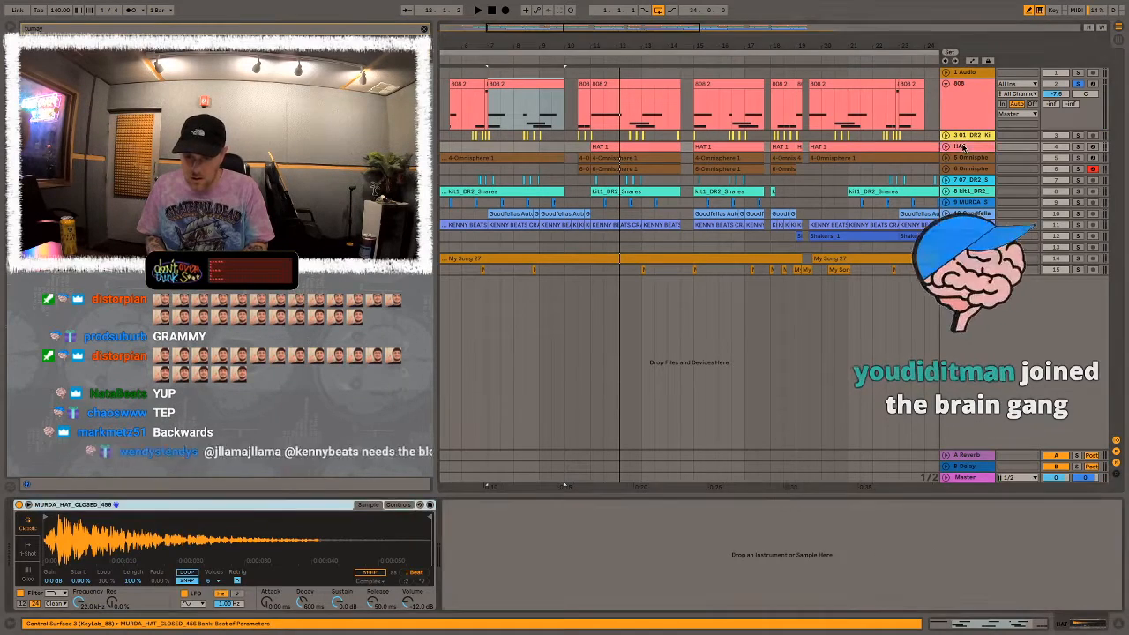
left_click(693, 268)
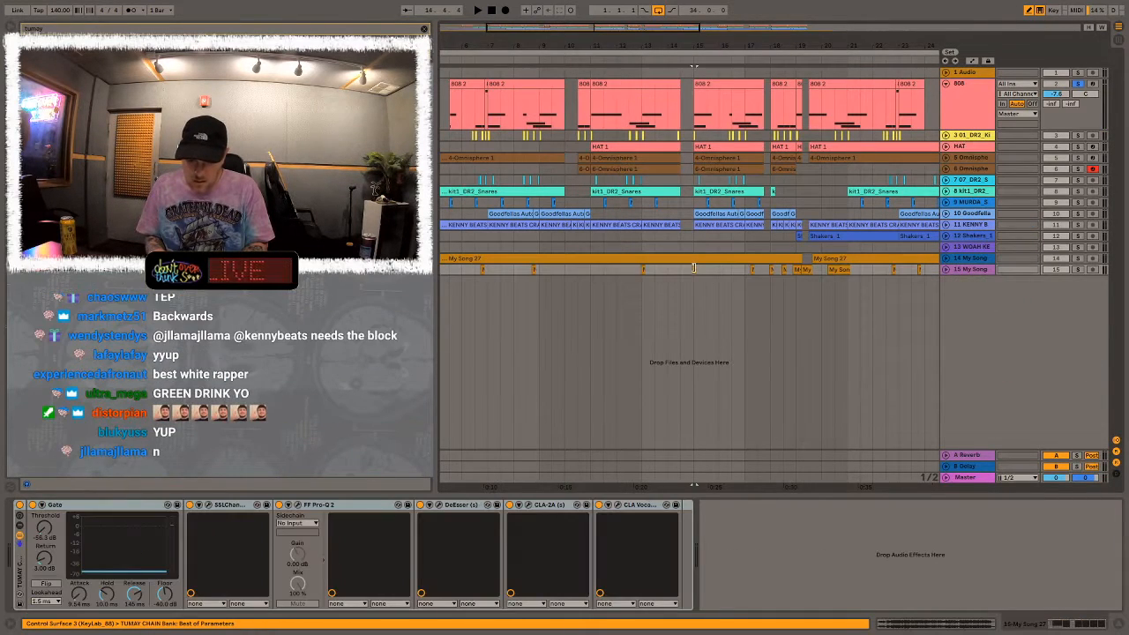
left_click(964, 146)
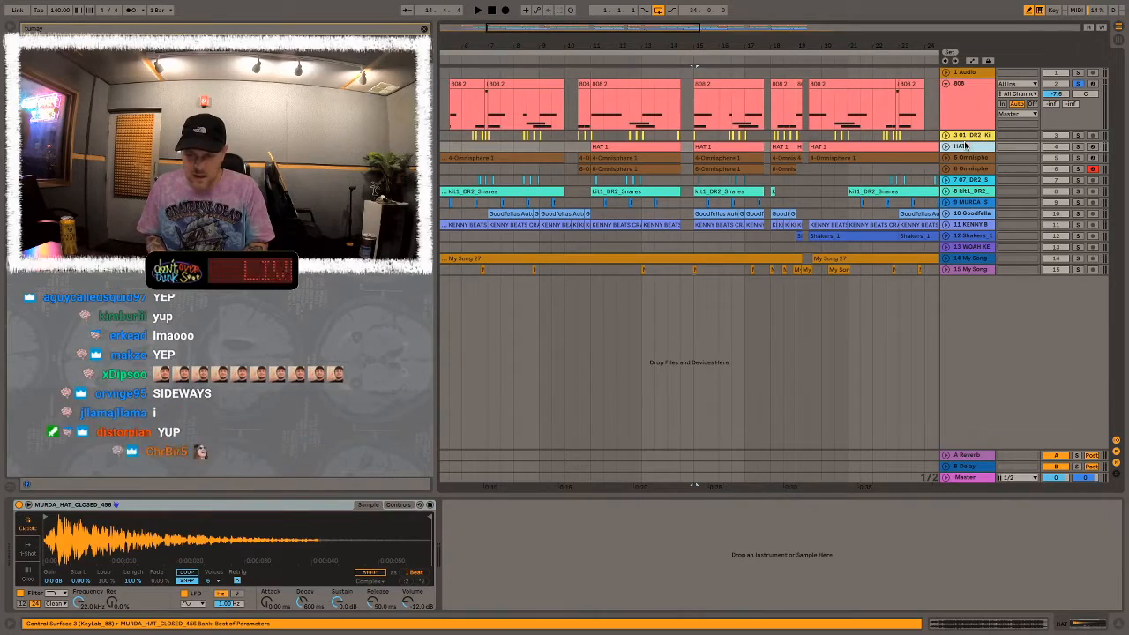
left_click(642, 270)
key("space")
scroll(582, 164, "left", 3)
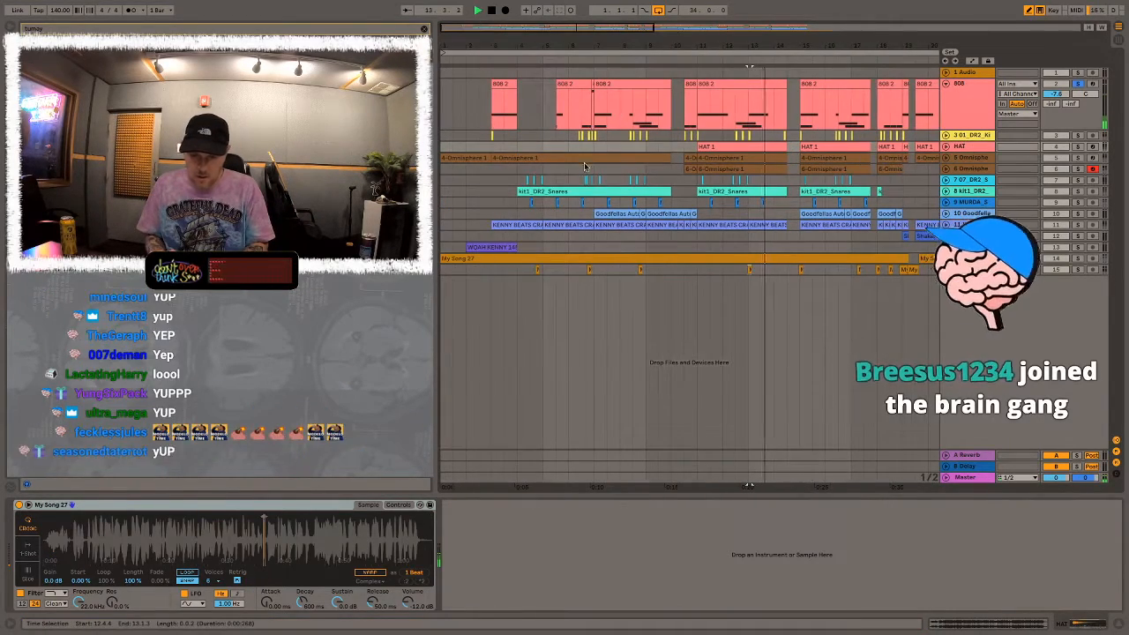
Solo the HAT track alongside the 808 and play the vocal-sampled patterns from about bar 13
key("space")
left_click(1077, 147)
key("space")
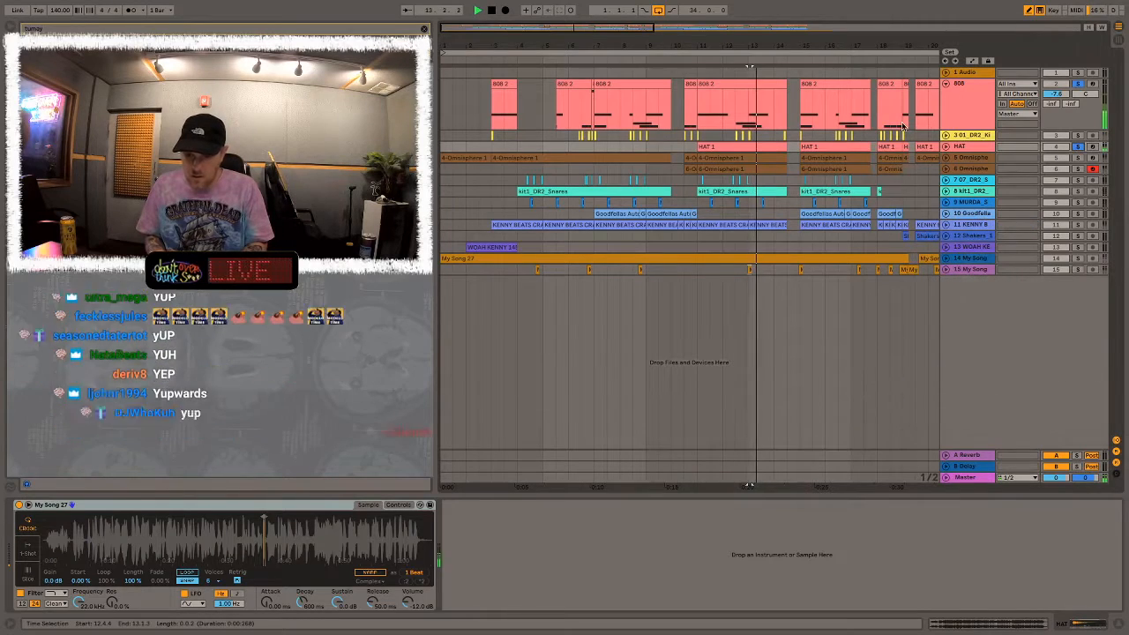
scroll(659, 81, "down", 5)
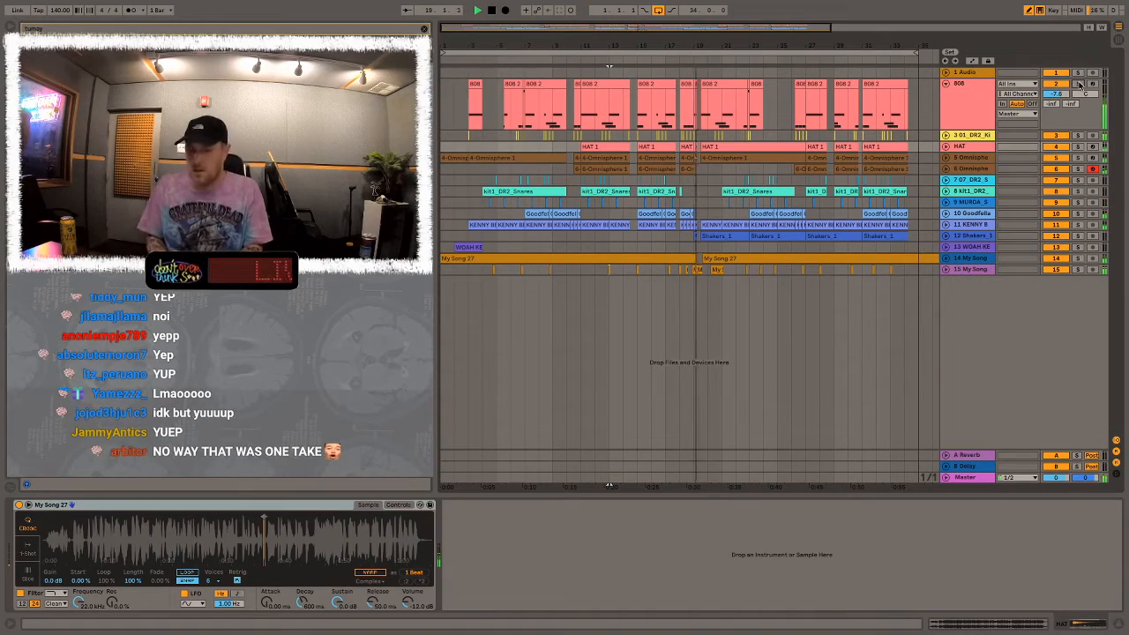
Undo the vocal sample replacements on the 808 and HAT tracks, and fold the 808 track
left_click(978, 157)
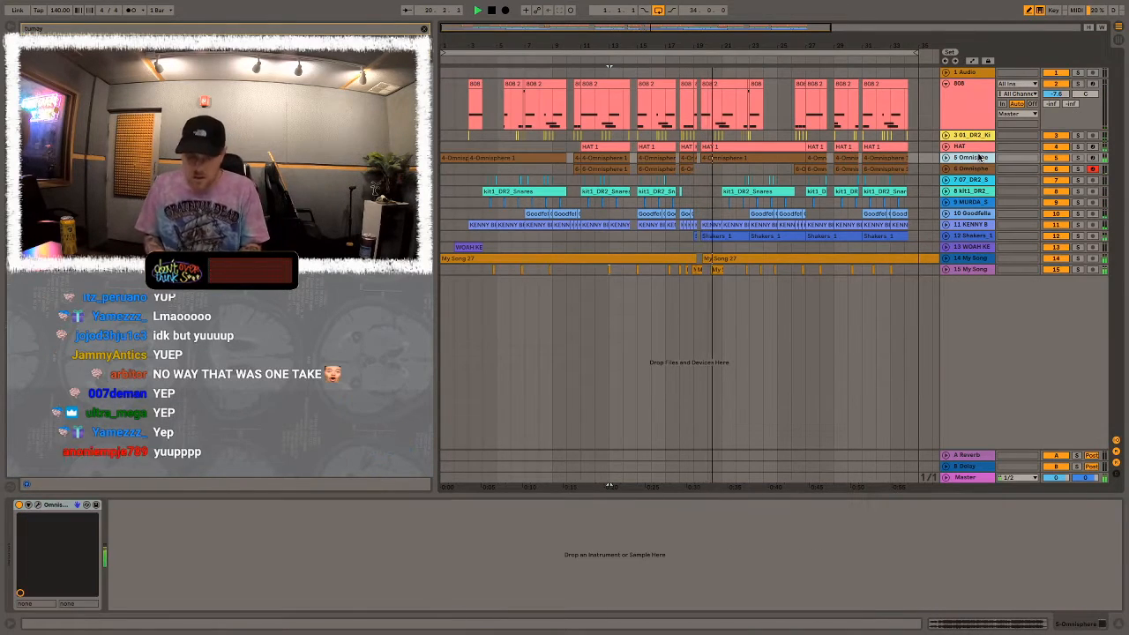
left_click(970, 105)
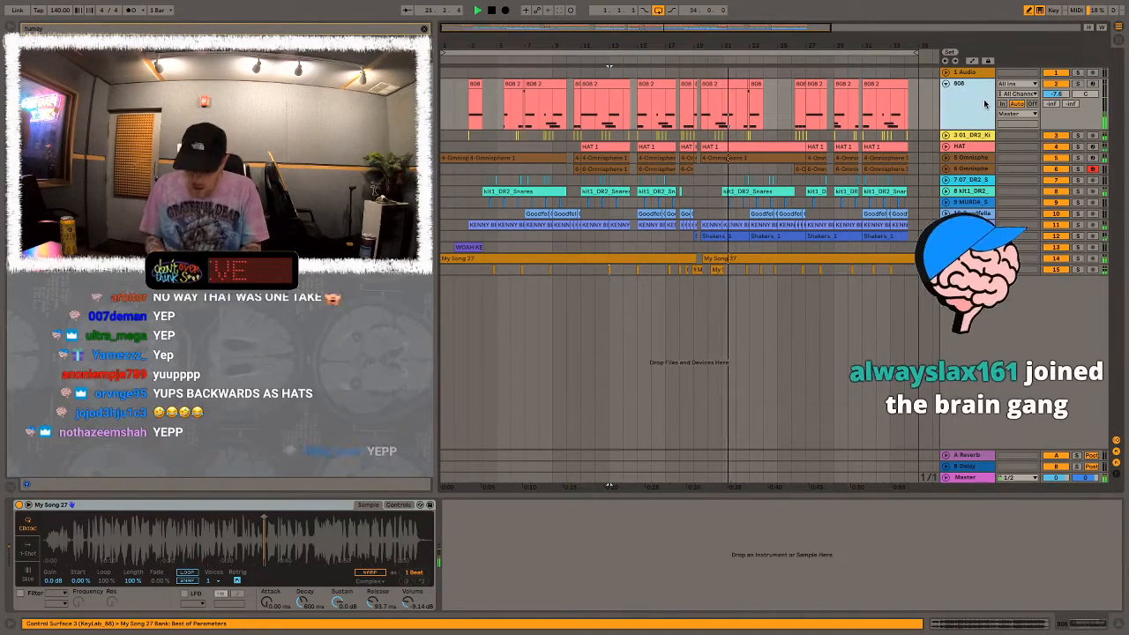
key("ctrl+z")
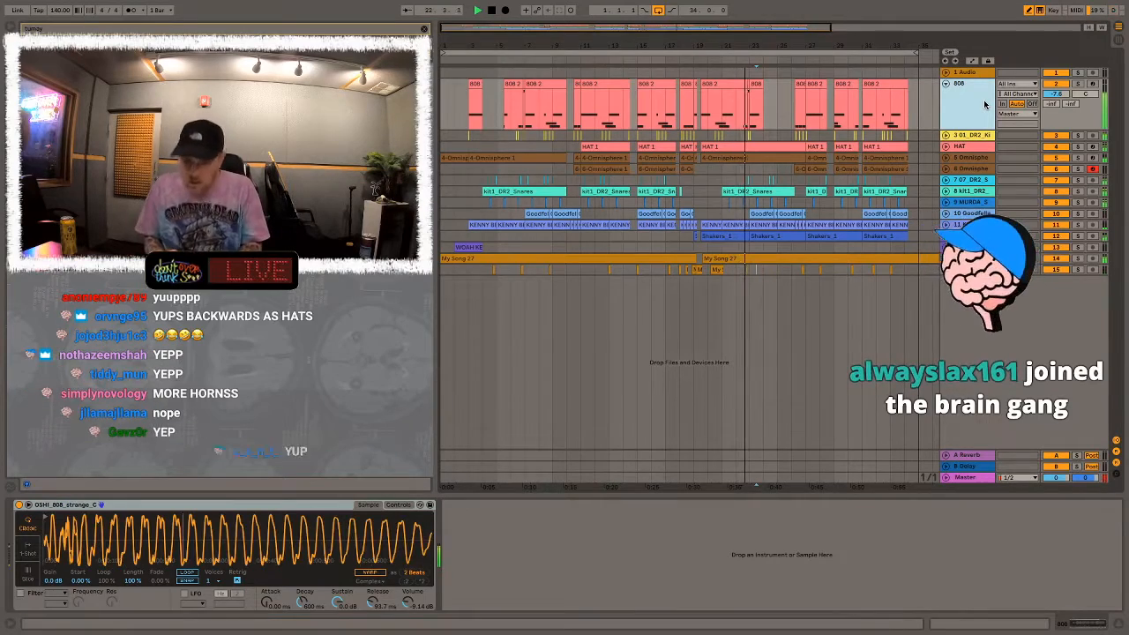
left_click(758, 60)
left_click_drag(762, 42, 766, 16)
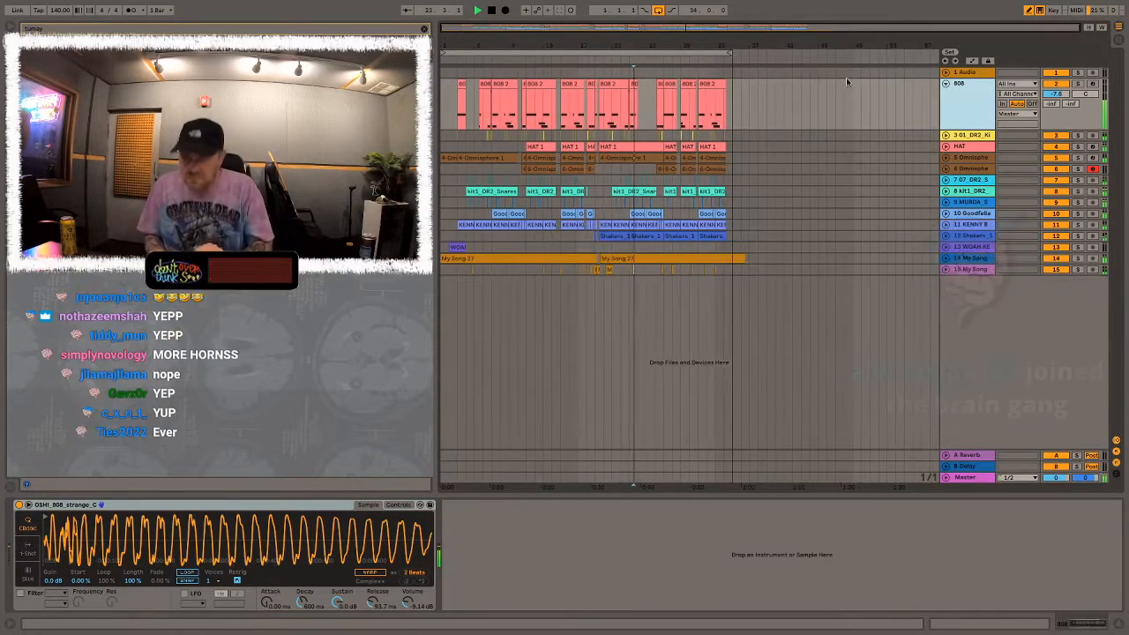
left_click(946, 83)
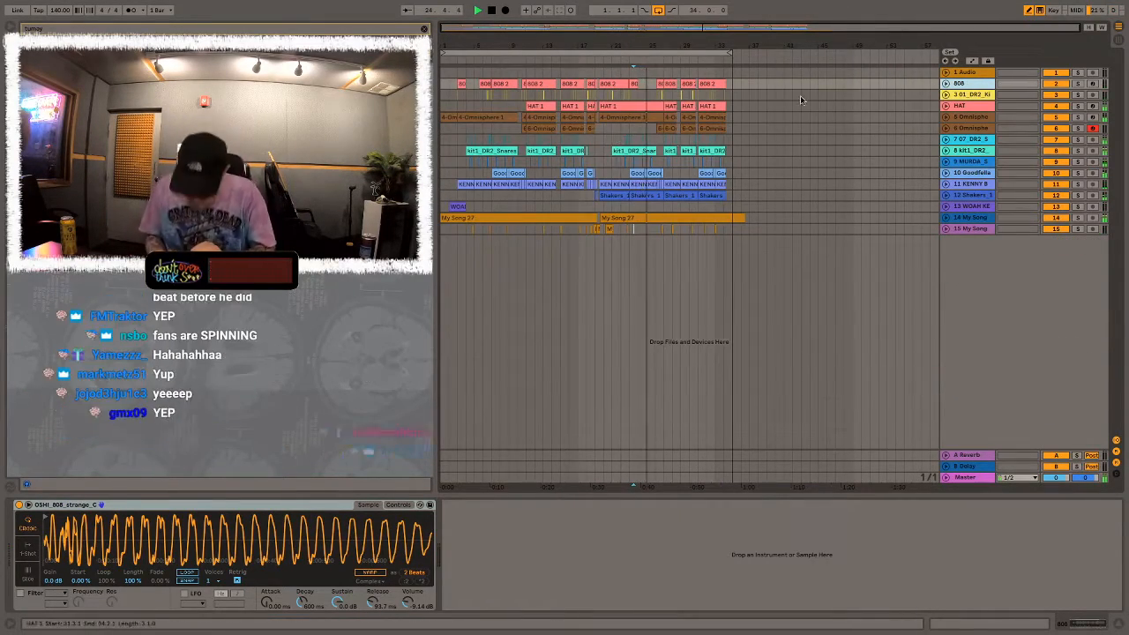
Unfold track 10 Goodfellas and lower its volume to -12.3 dB during playback
left_click(946, 173)
left_click(966, 173)
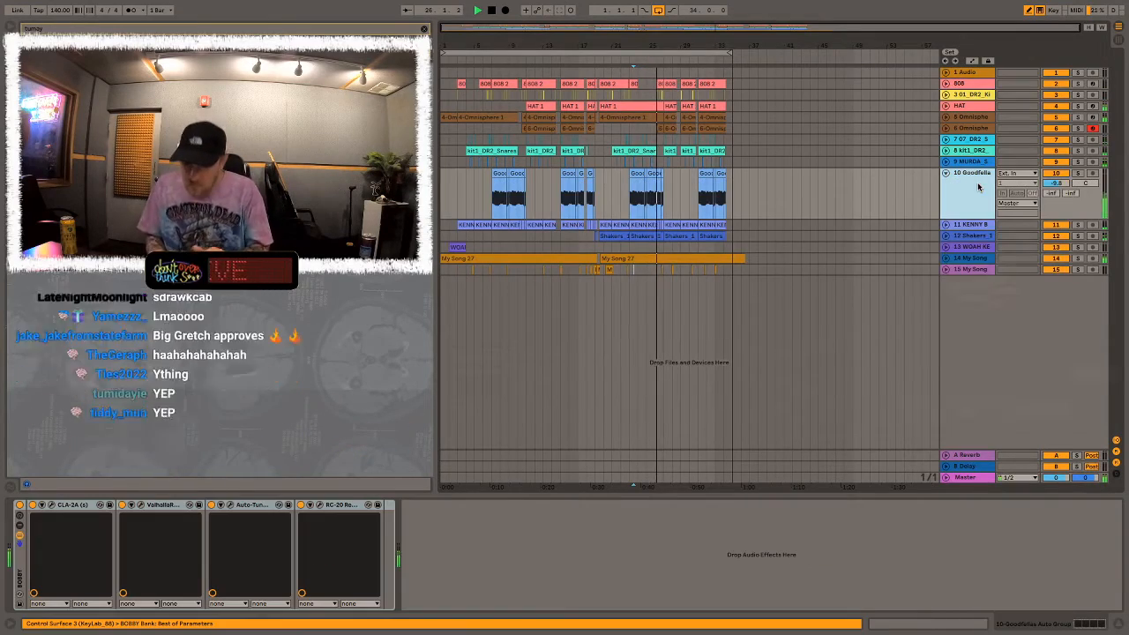
left_click_drag(1051, 185, 1051, 195)
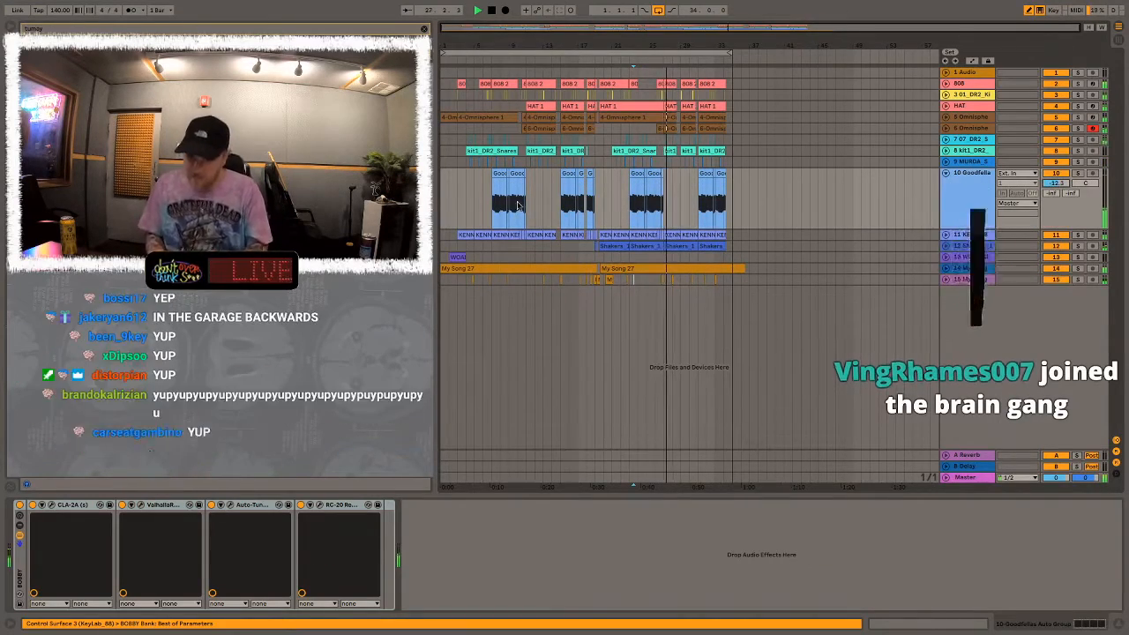
Solo track 10 and listen to its Goodfellas clips from bar 7
left_click(499, 173)
key("space")
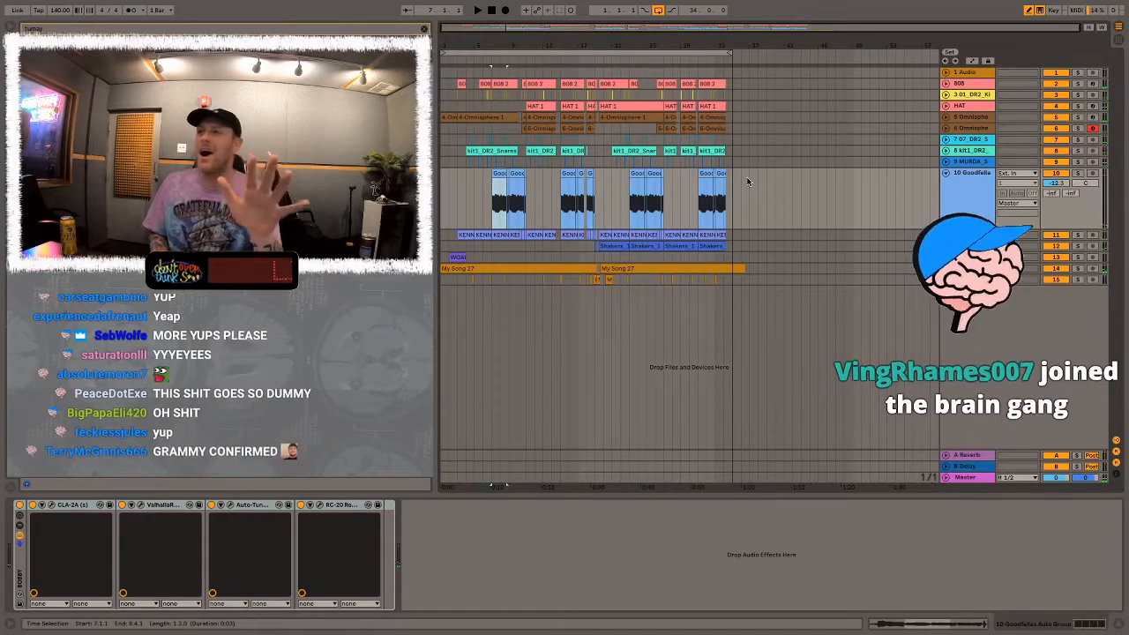
left_click(1076, 175)
key("space")
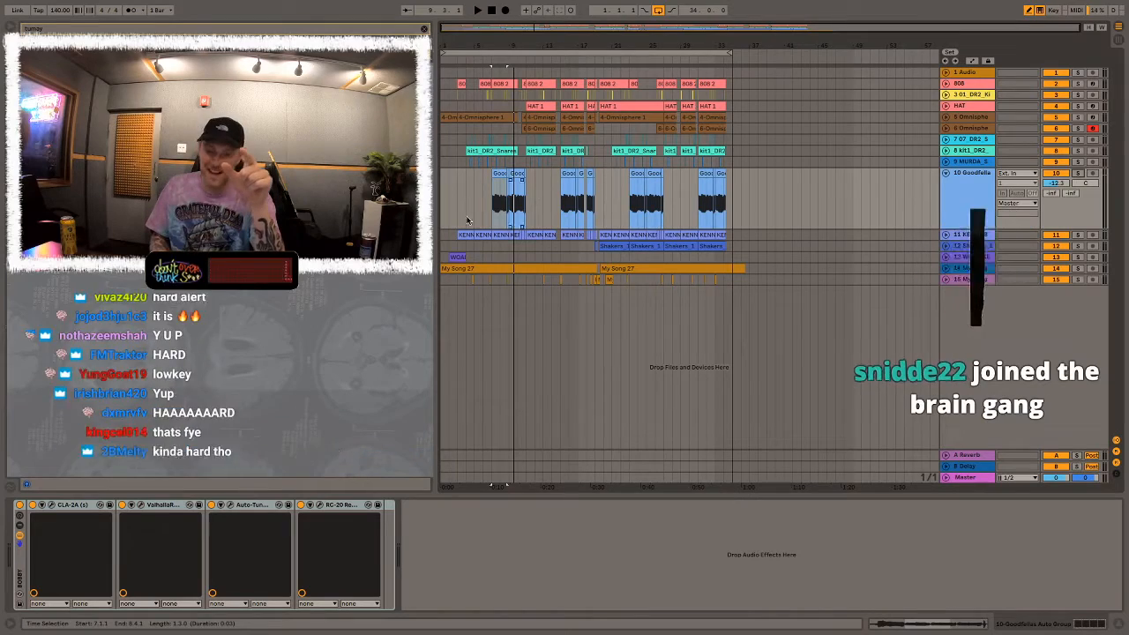
Play the full beat from bar 1, restarting it several times to review the arrangement
left_click(442, 188)
key("space")
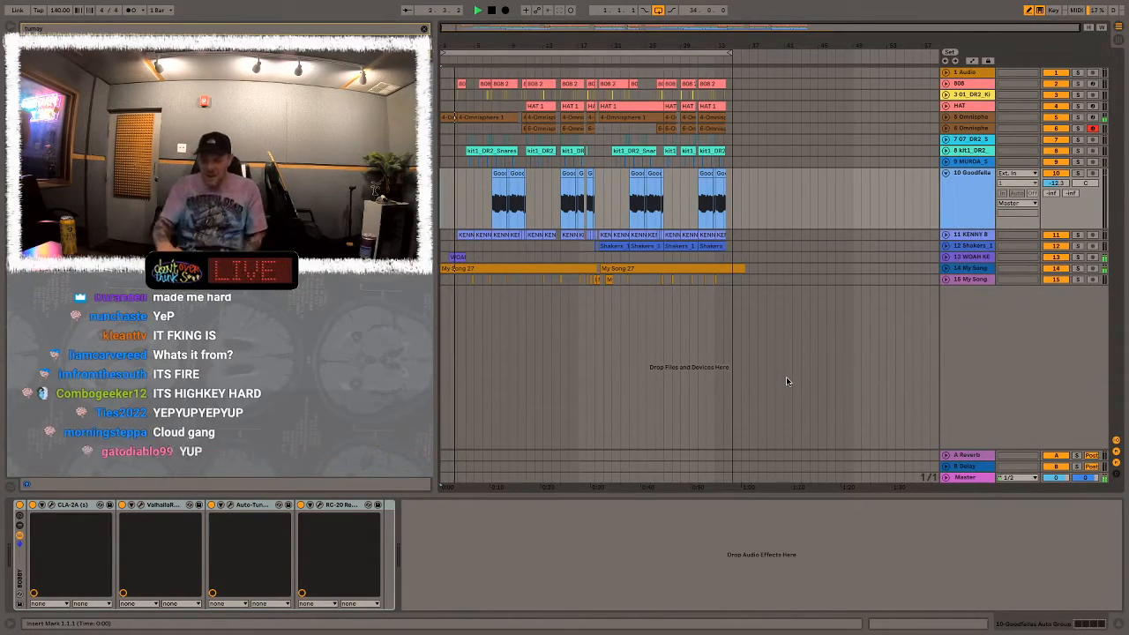
key("space")
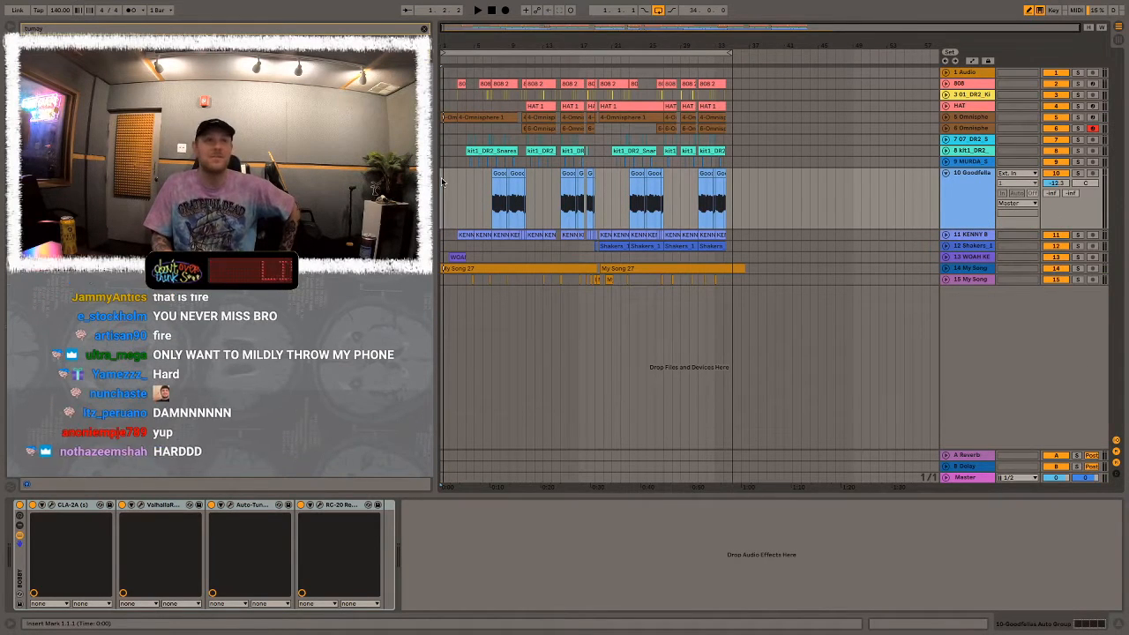
key("space")
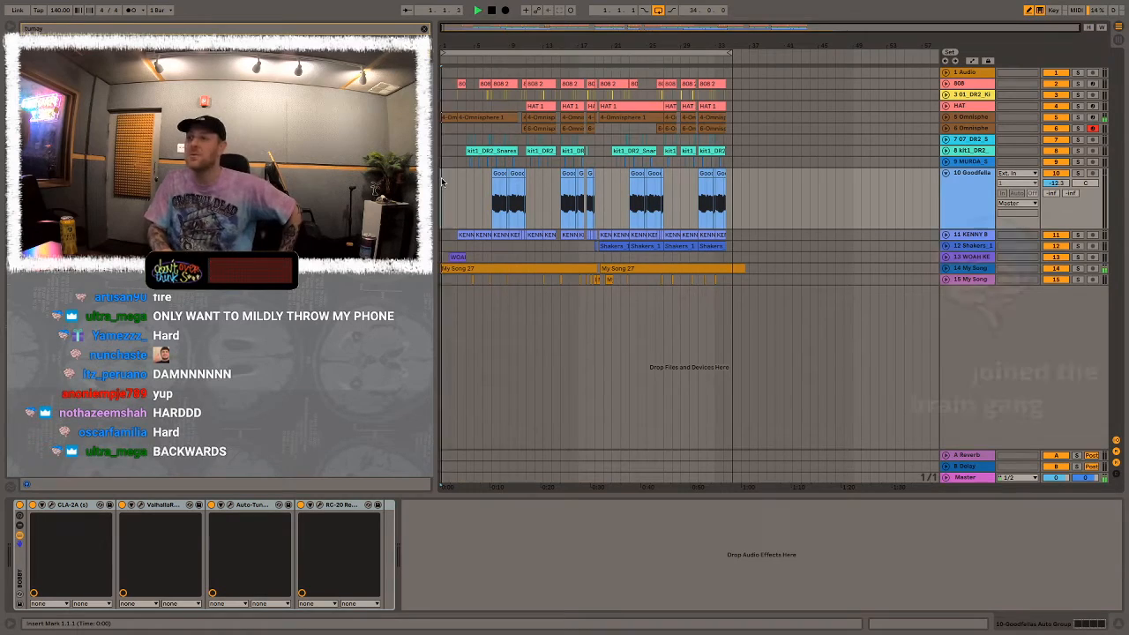
key("space")
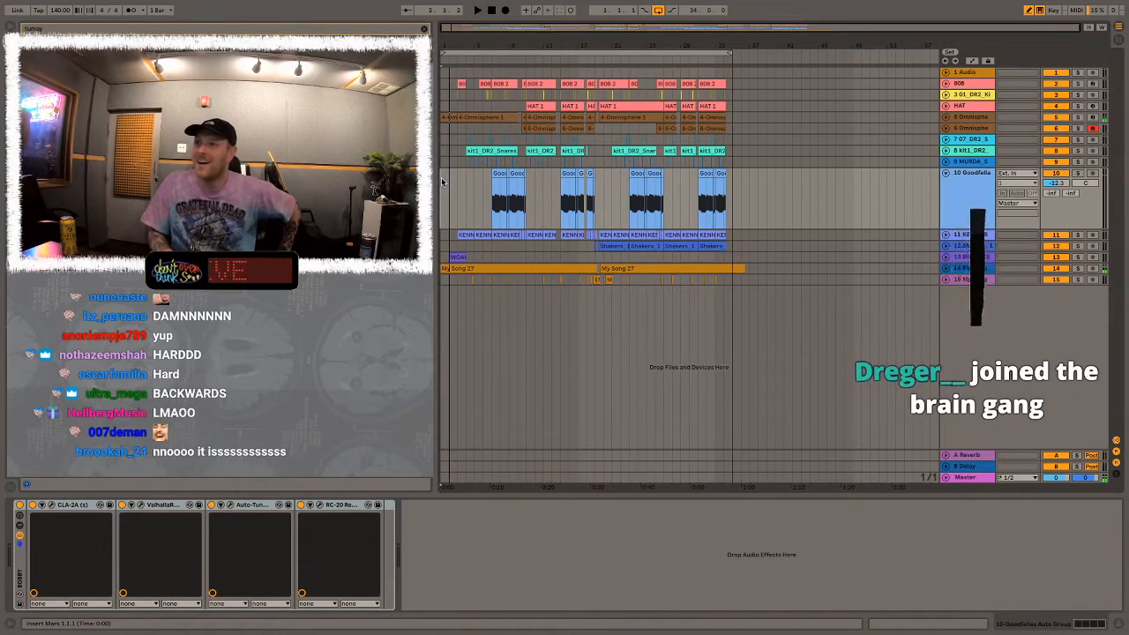
key("space")
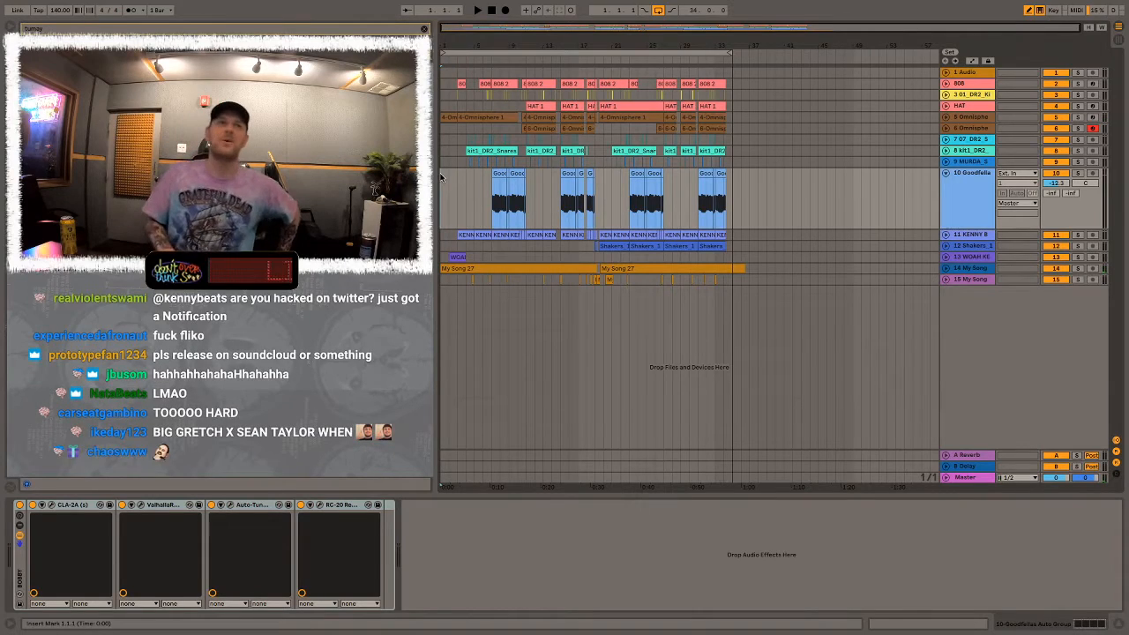
key("space")
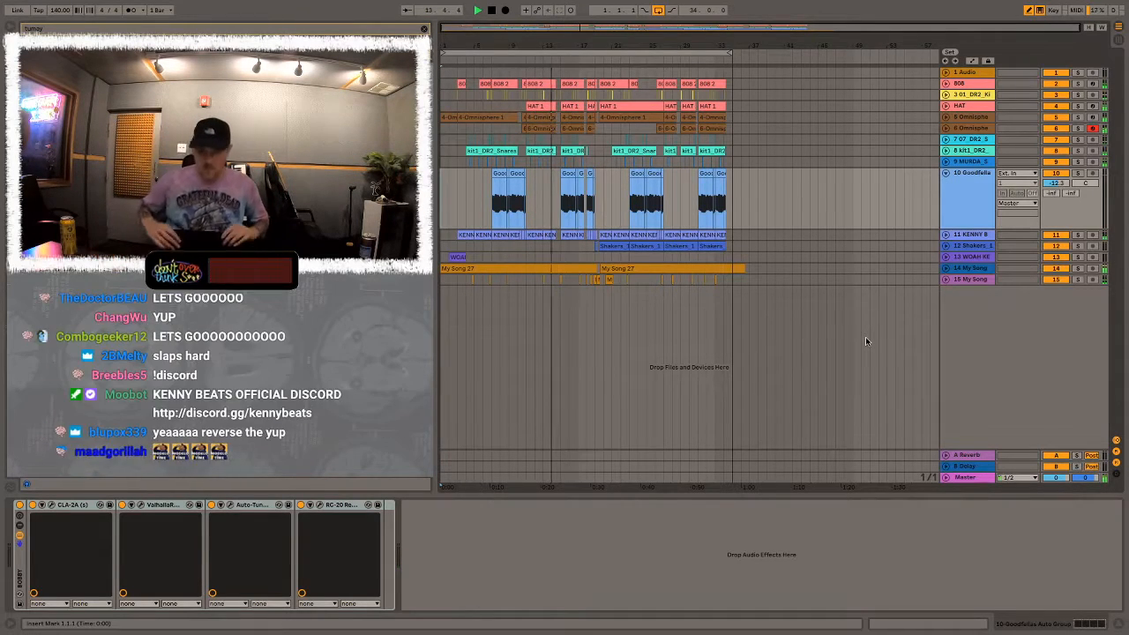
Lower the volume of ad-lib track 15 to -12.7 dB, and fold tracks 15 and 10
left_click(946, 279)
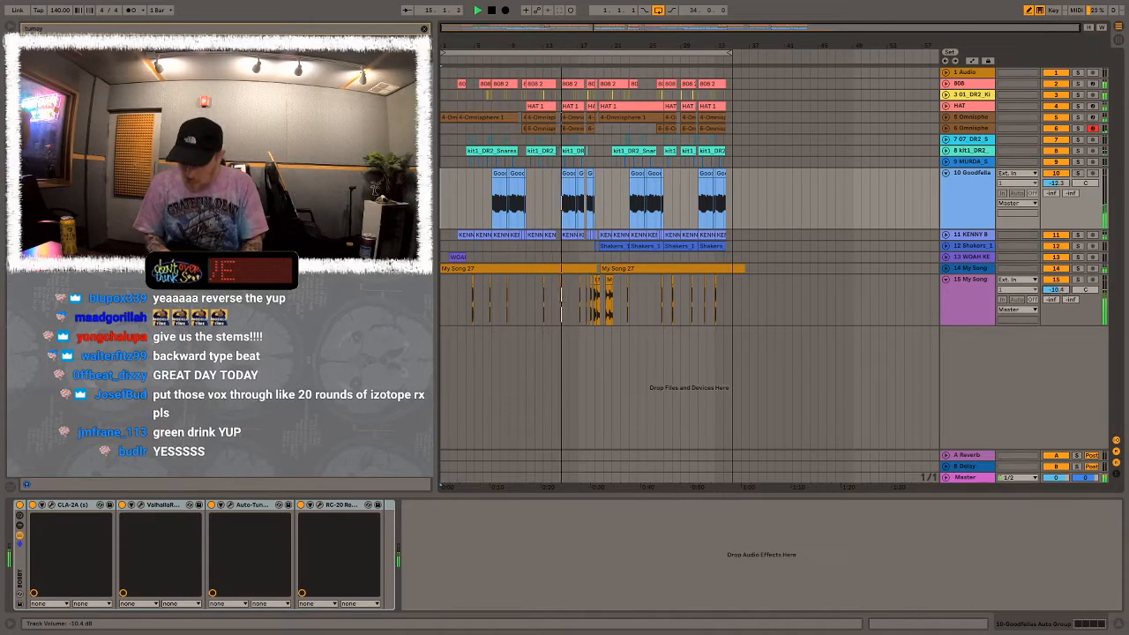
left_click_drag(1062, 291, 1061, 297)
left_click(991, 289)
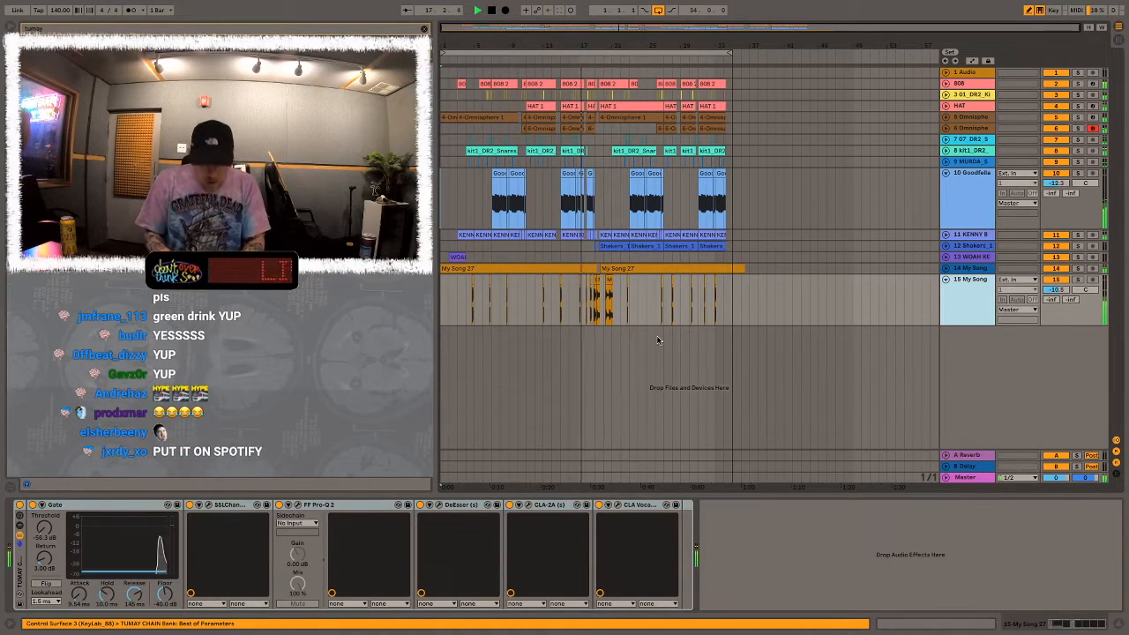
left_click_drag(1057, 290, 1057, 298)
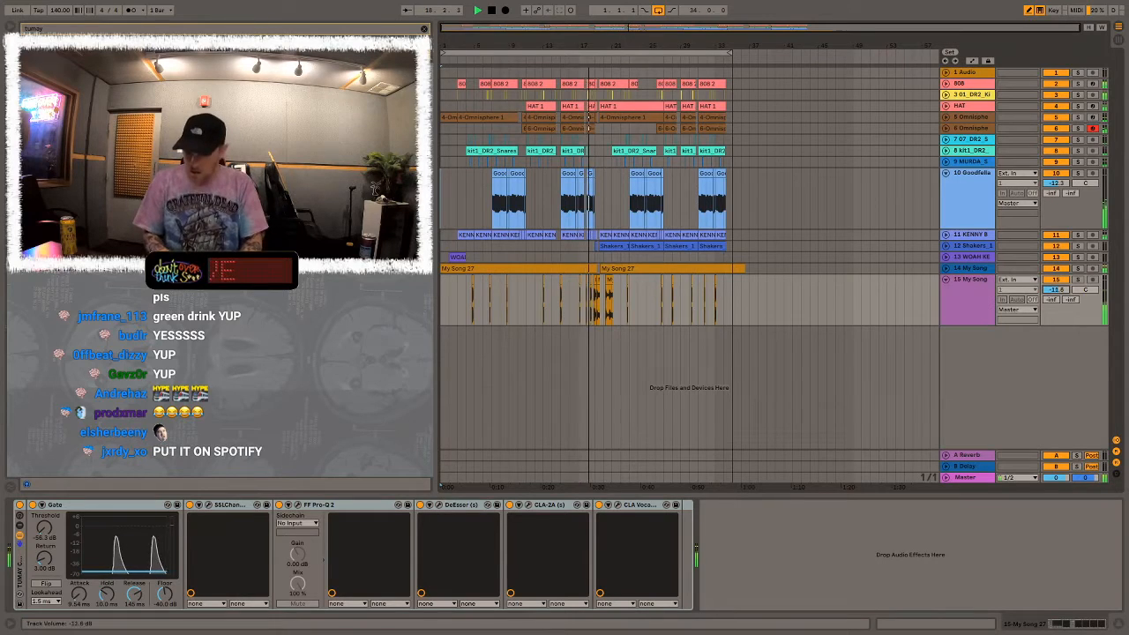
left_click(946, 281)
left_click(945, 174)
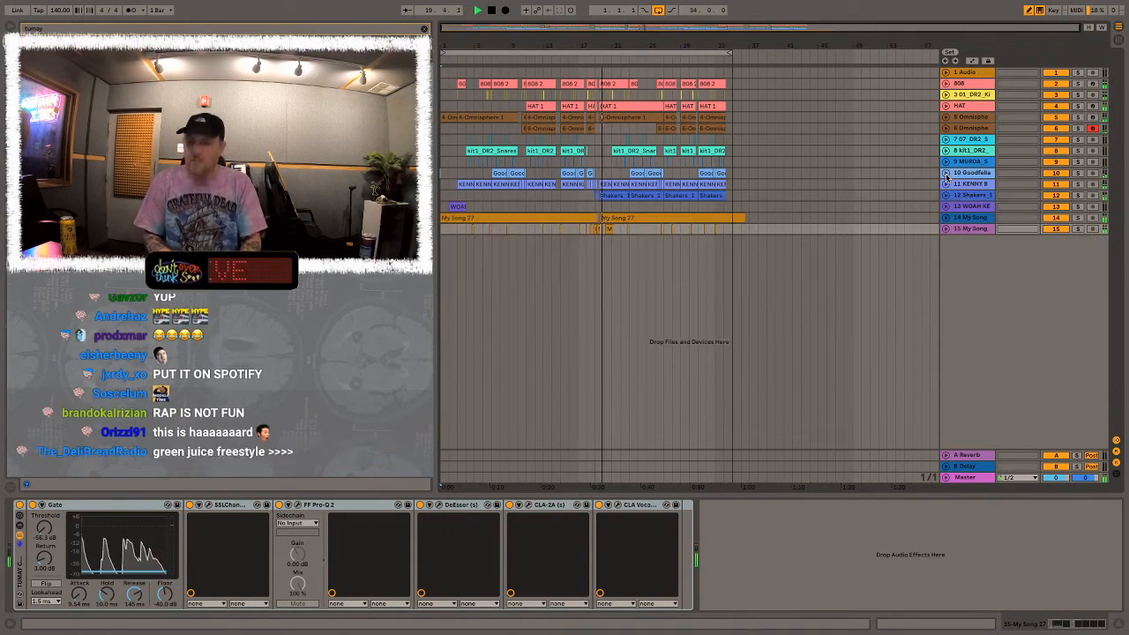
left_click(946, 229)
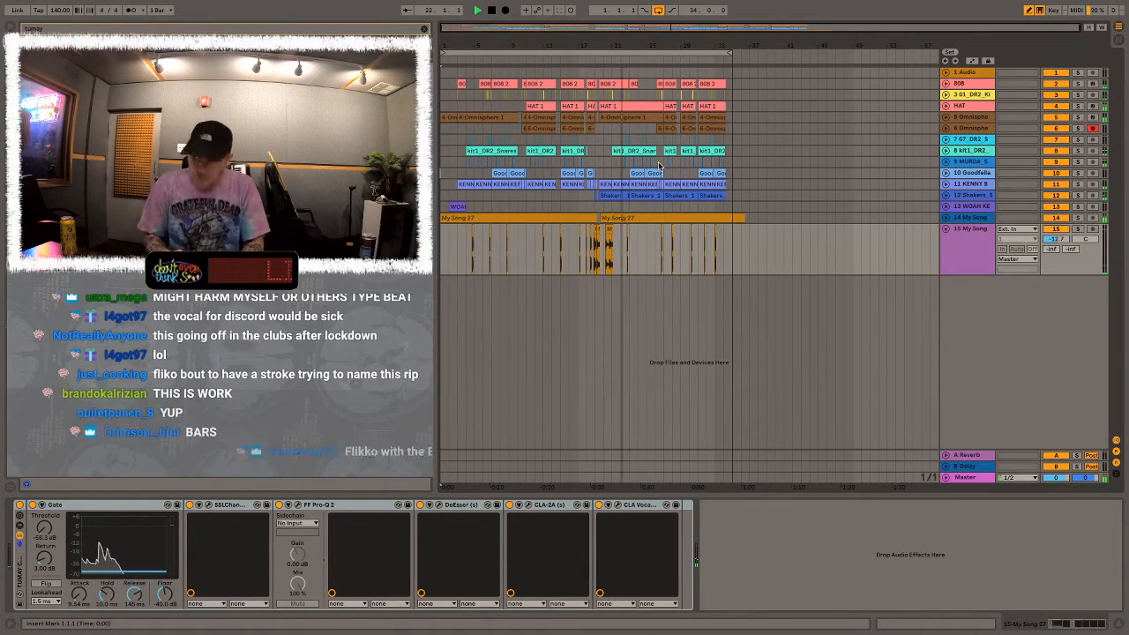
left_click(948, 218)
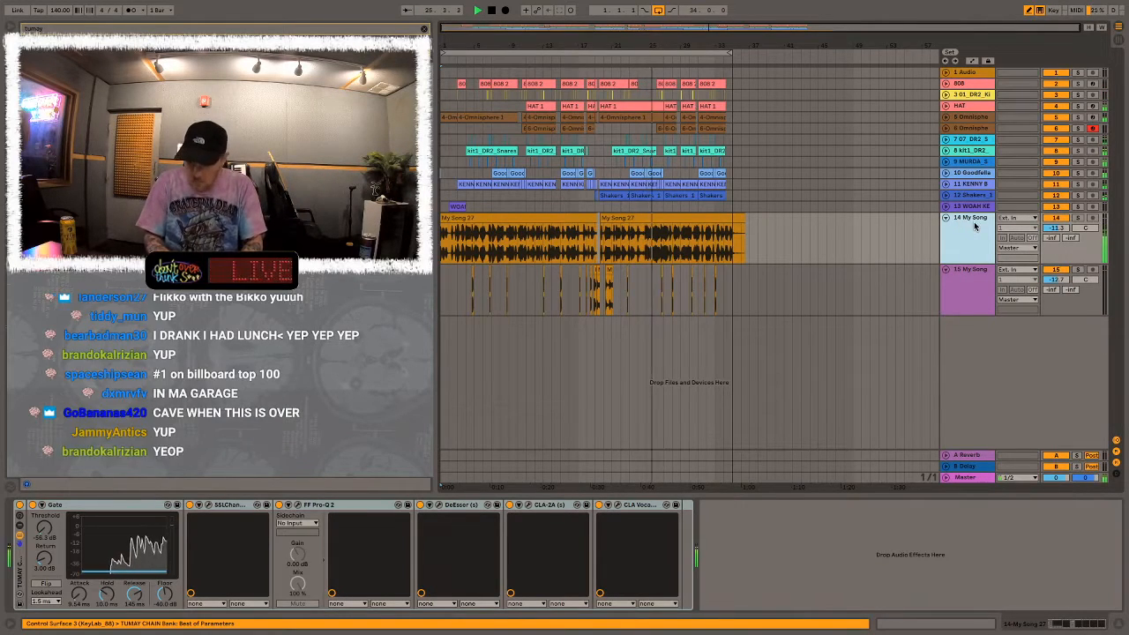
key("super+r")
type("SEAN")
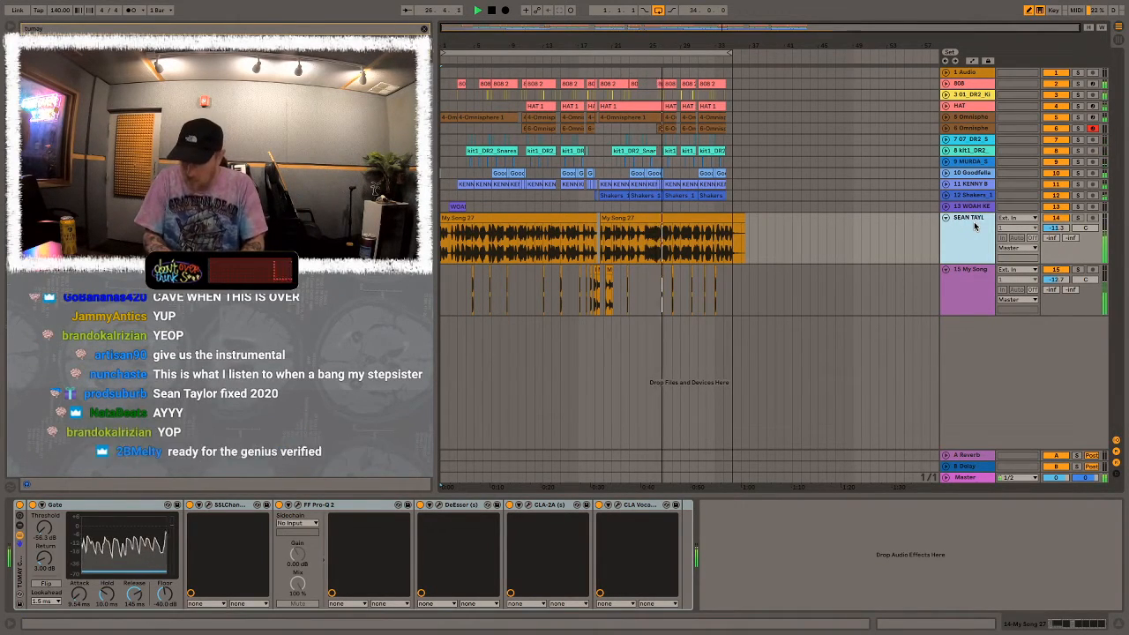
type(" TAYLOR")
key("Tab")
type("SEA")
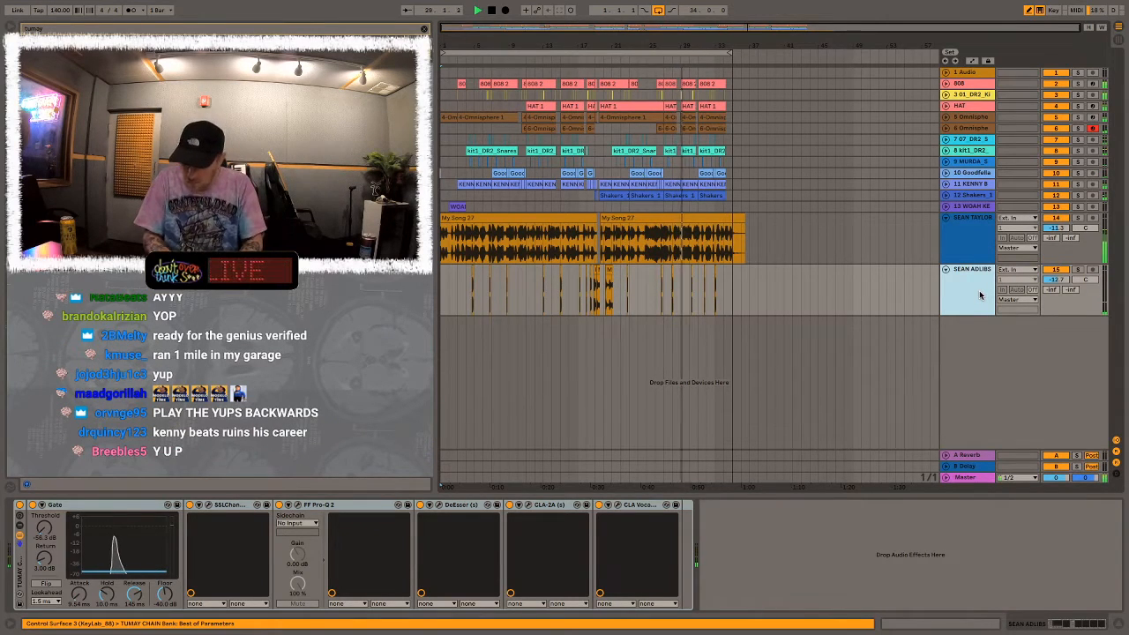
Play from bar 27, load the MASTER 1 effects chain onto the Master track by searching the browser for master, and close its plug-in windows
left_click(961, 477)
key("space")
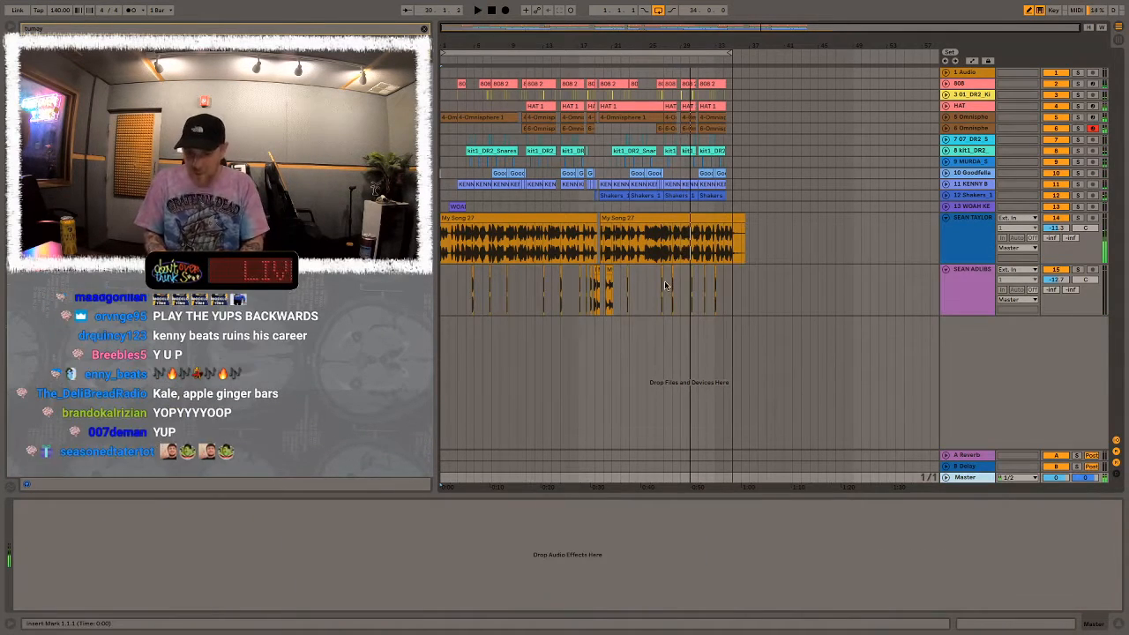
left_click(666, 284)
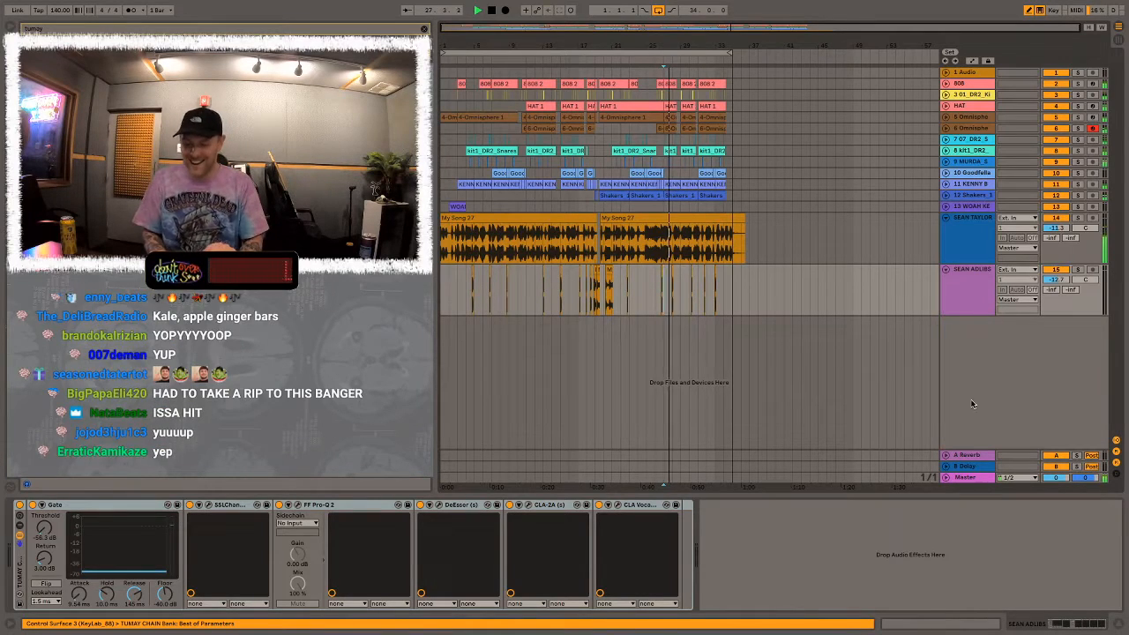
left_click(966, 477)
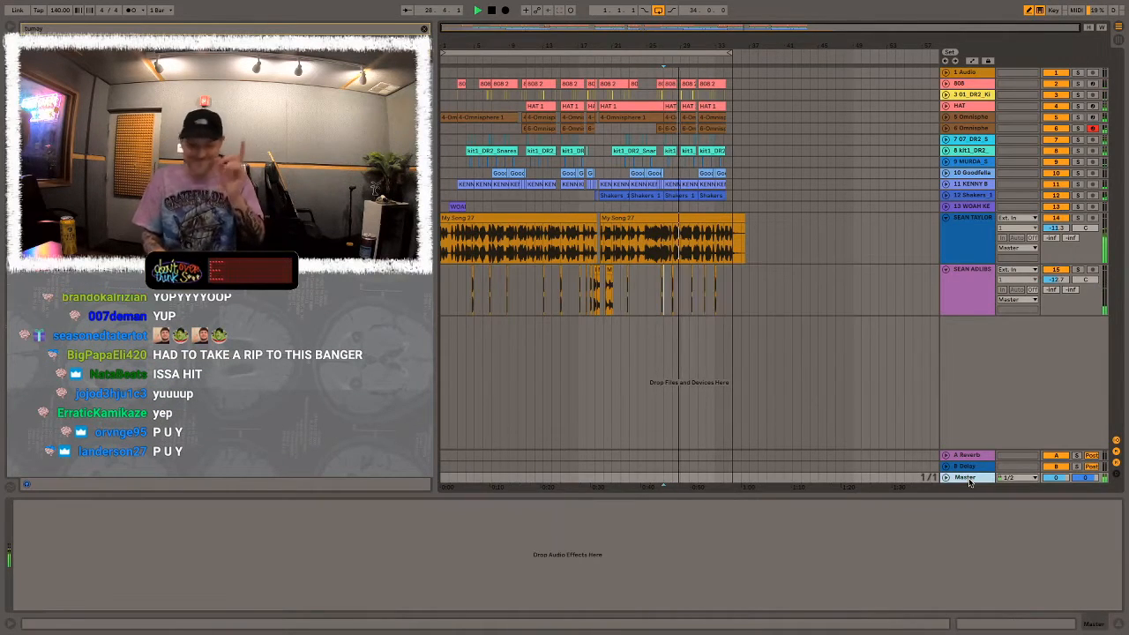
left_click_drag(64, 29, 2, 28)
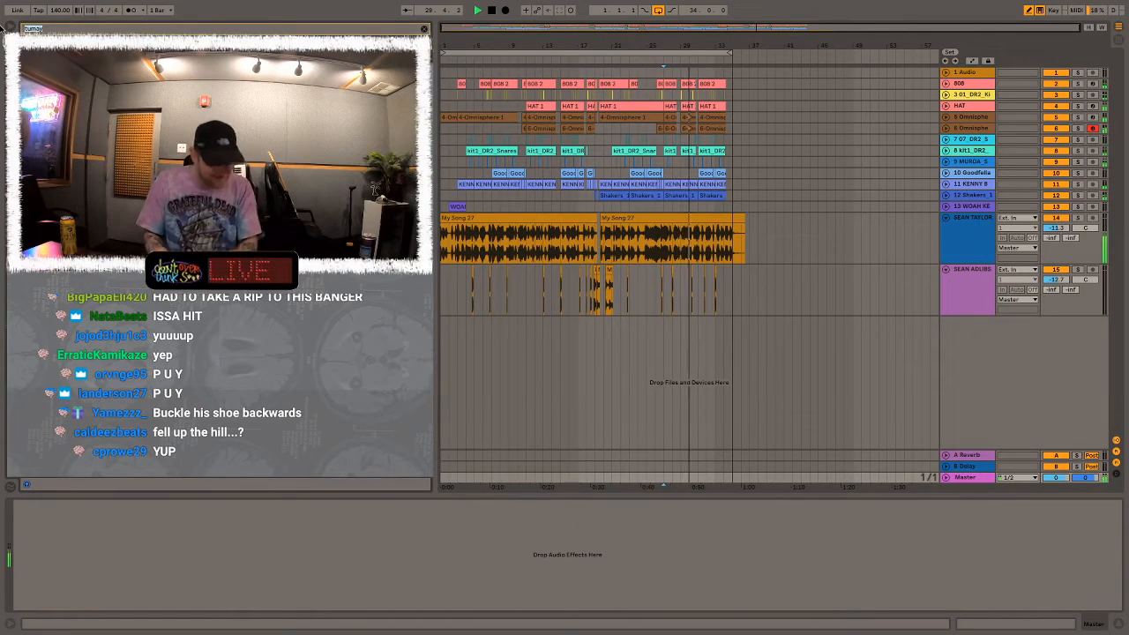
type("master")
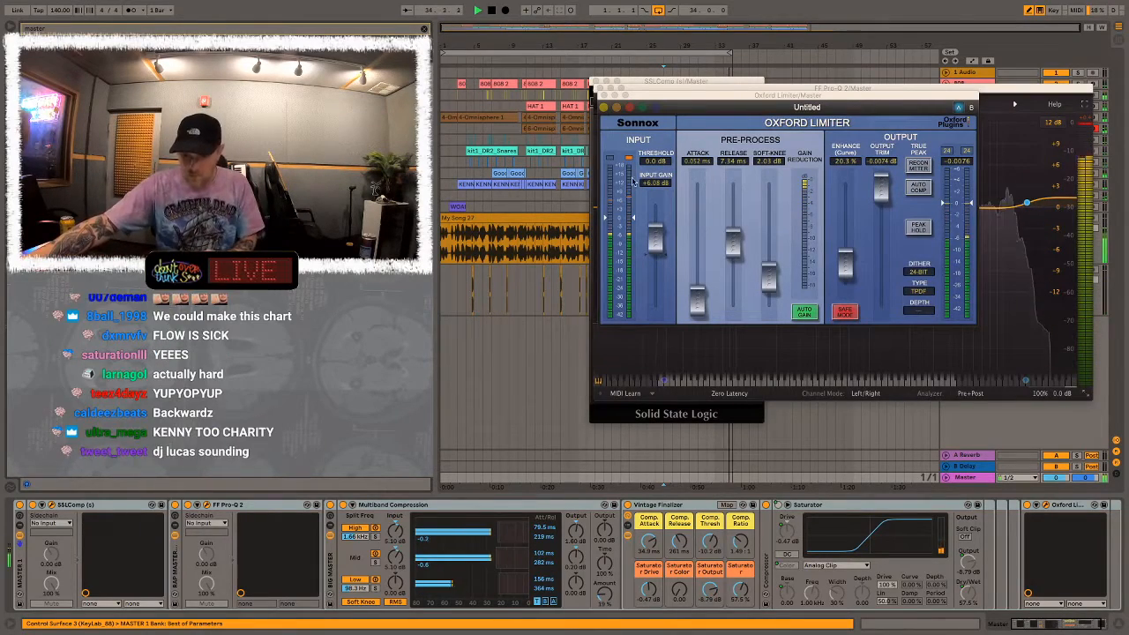
left_click(605, 96)
left_click(601, 88)
left_click(596, 81)
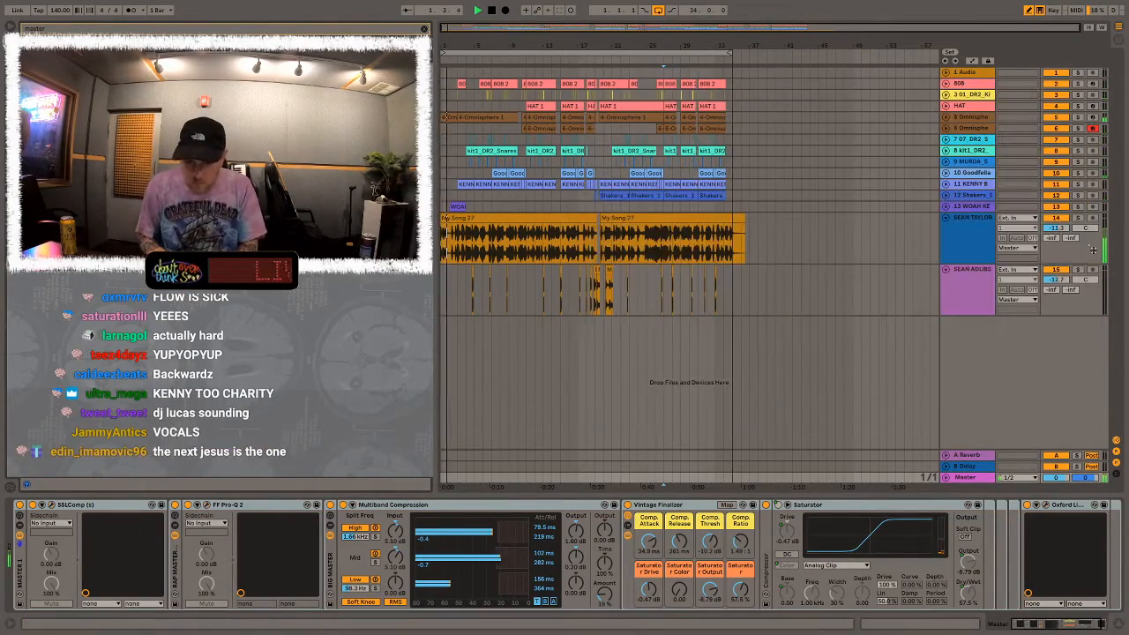
Lower all tracks together, SEAN TAYLOR to -13.7 dB and SEAN ADLIBS to -15.1 dB, and open the Oxford Limiter on the Master track
left_click(662, 291)
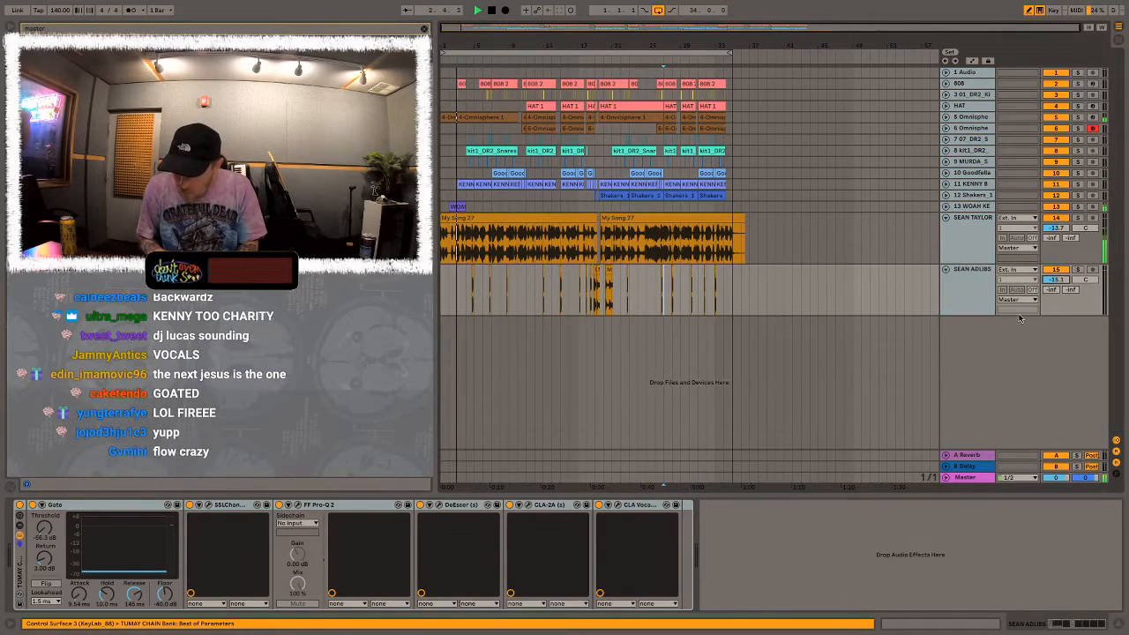
left_click(970, 477)
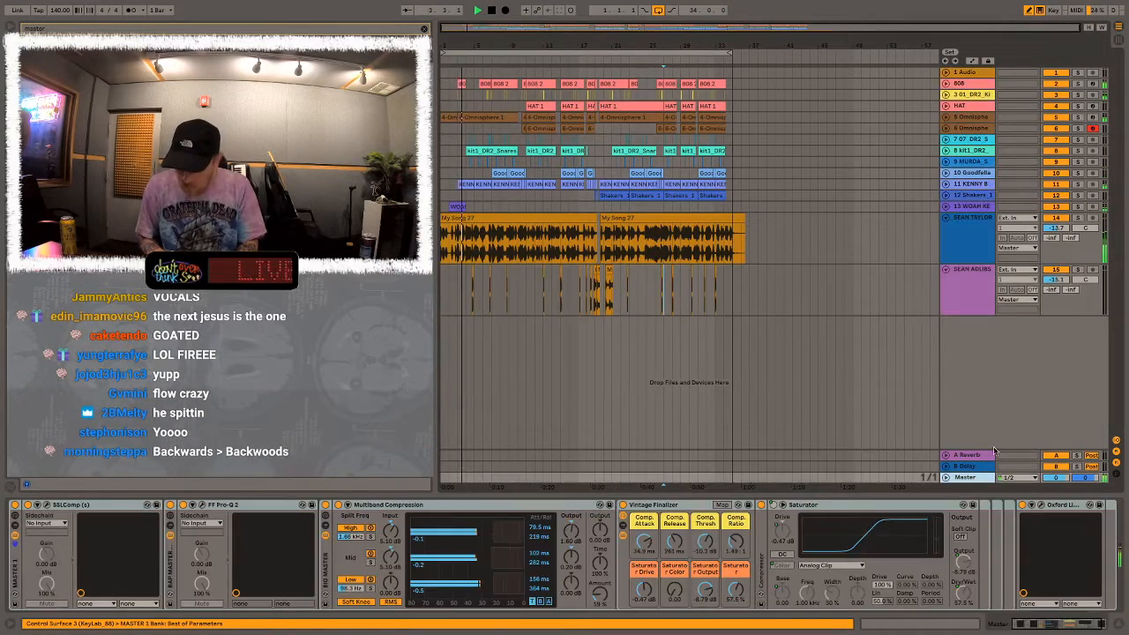
left_click(1022, 504)
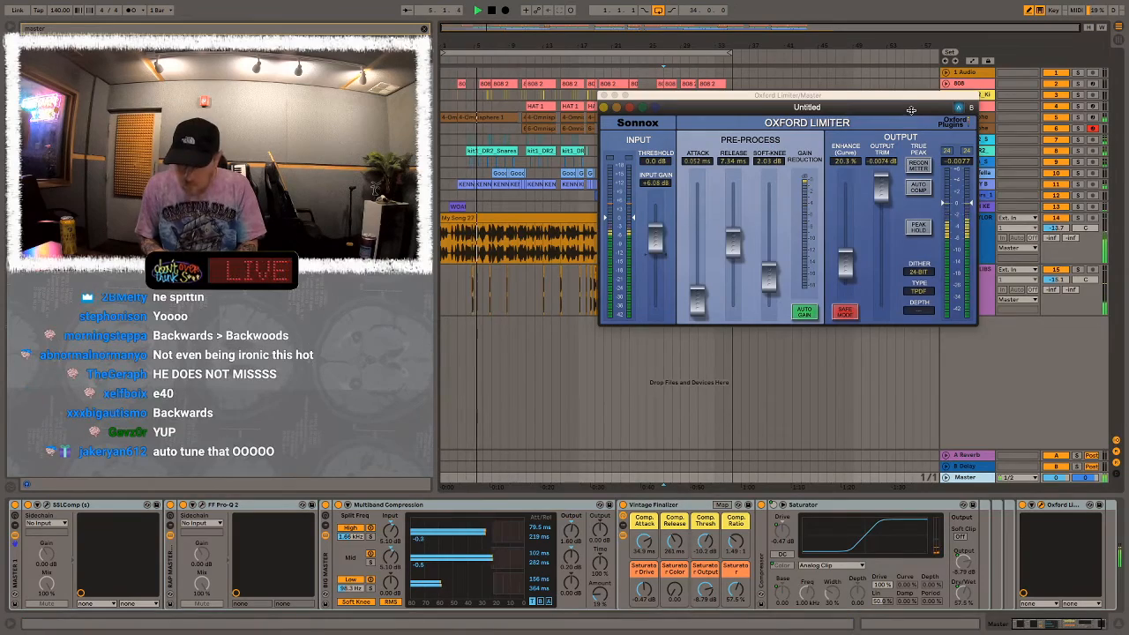
left_click_drag(911, 114, 831, 131)
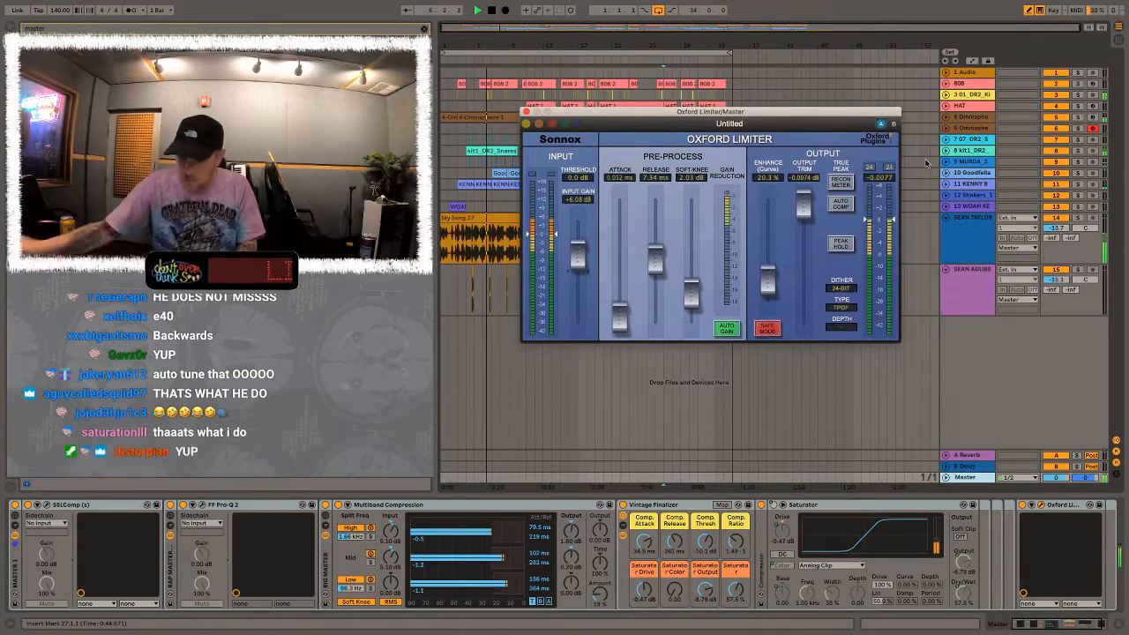
left_click(1006, 257)
key("super+a")
left_click_drag(1056, 230, 1057, 238)
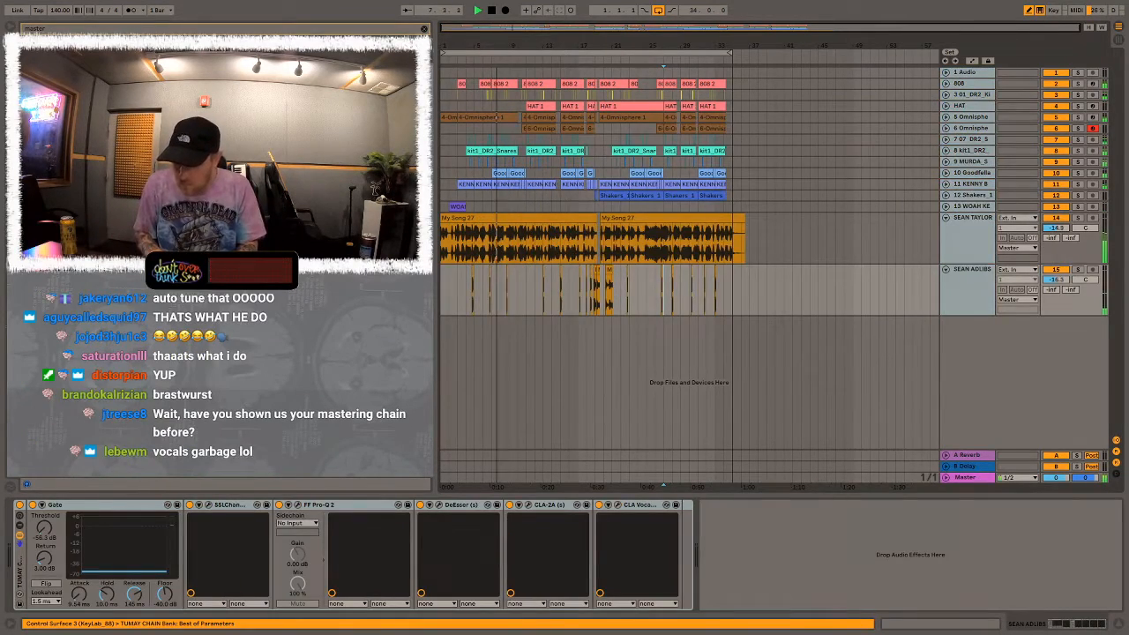
left_click(967, 477)
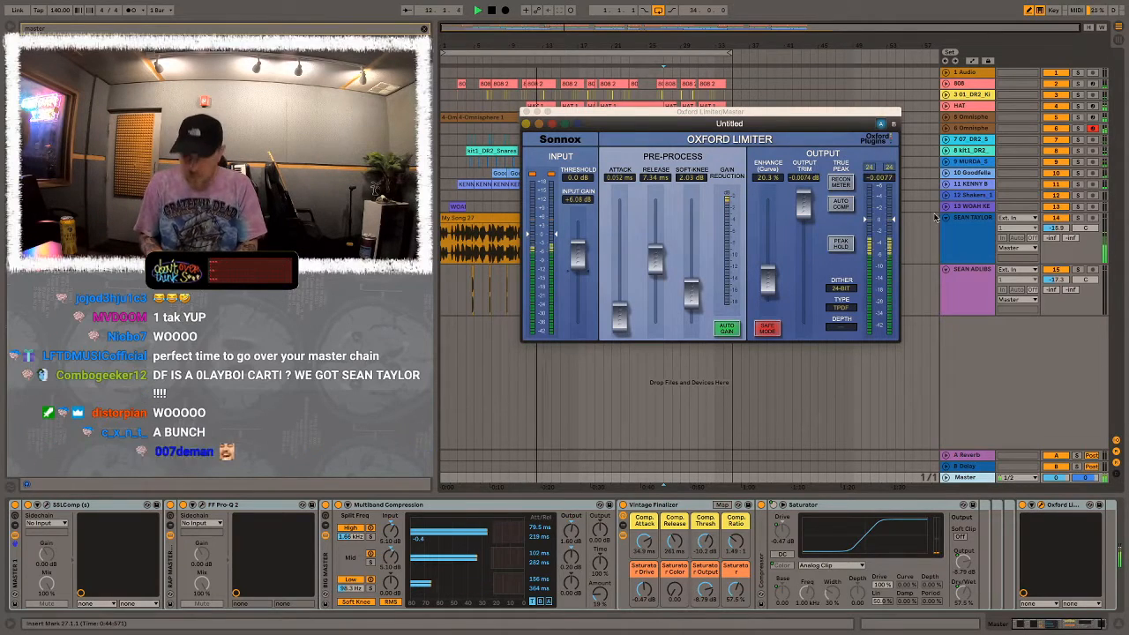
left_click(528, 112)
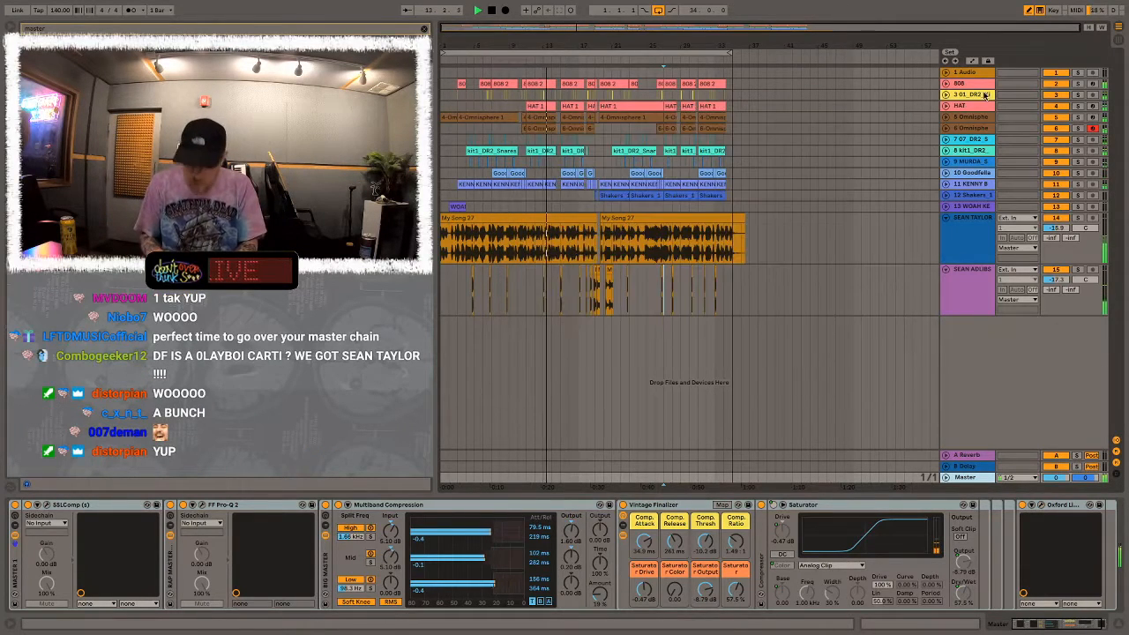
Unfold Omnisphere tracks 6 and 5 in turn to check their volumes, and fold each one again
left_click(945, 129)
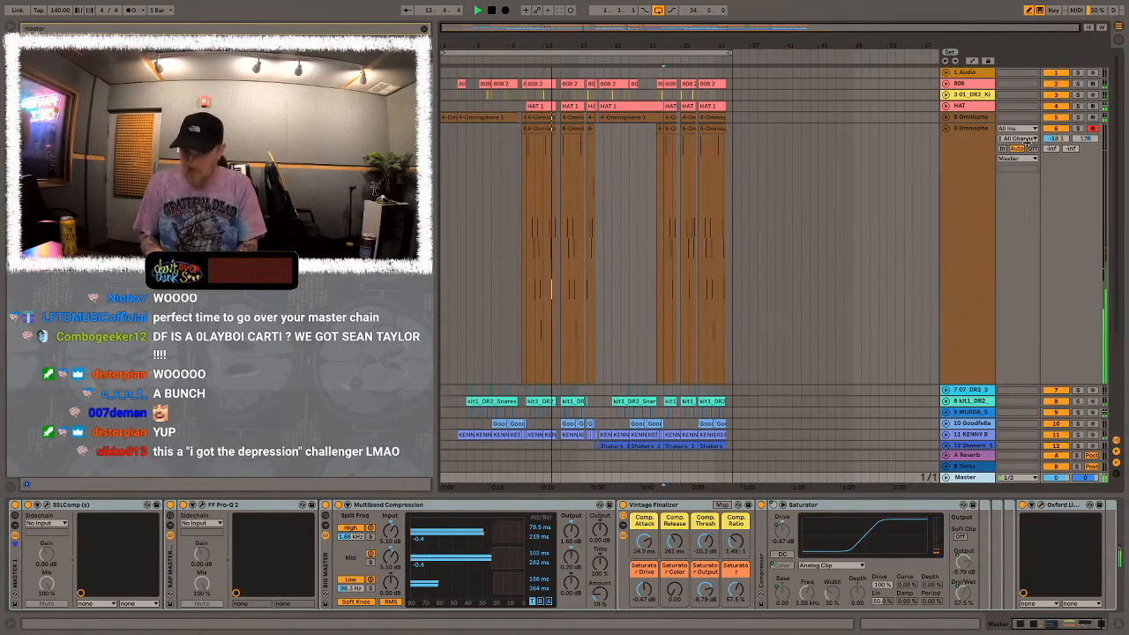
left_click(946, 129)
left_click(946, 117)
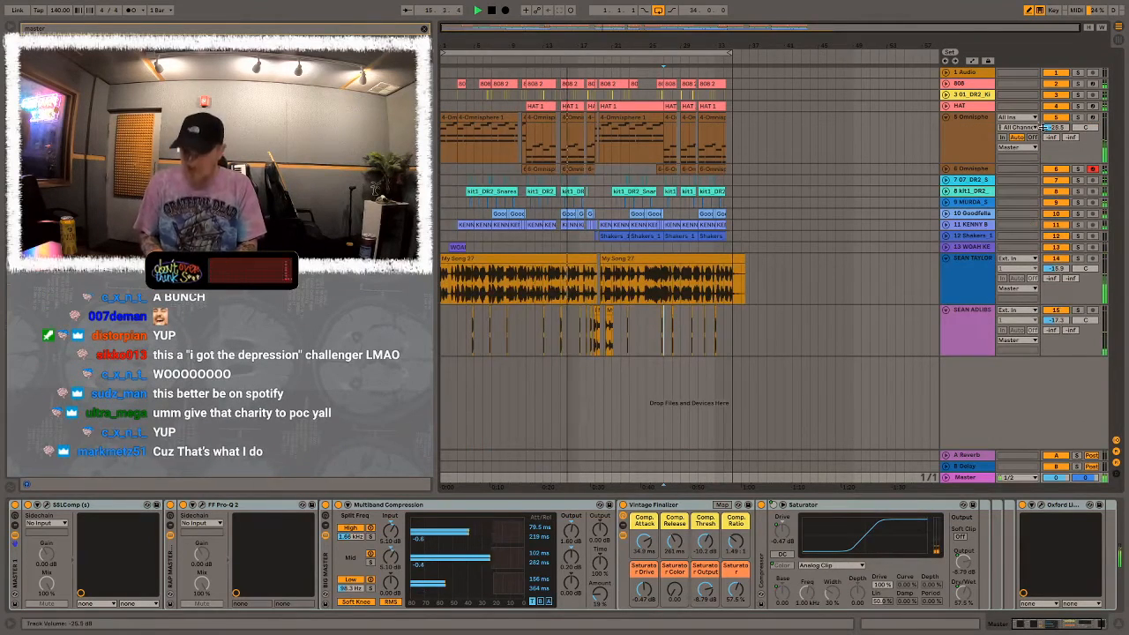
left_click(948, 118)
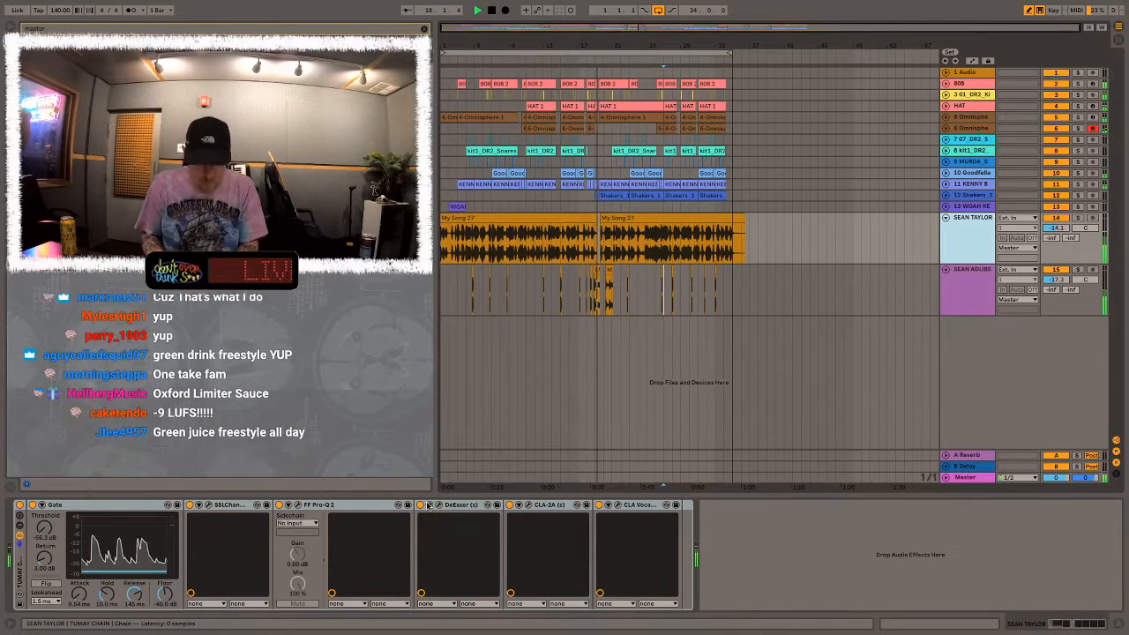
Open the DeEsser on the SEAN TAYLOR track and lower its threshold
key("ctrl+alt+p")
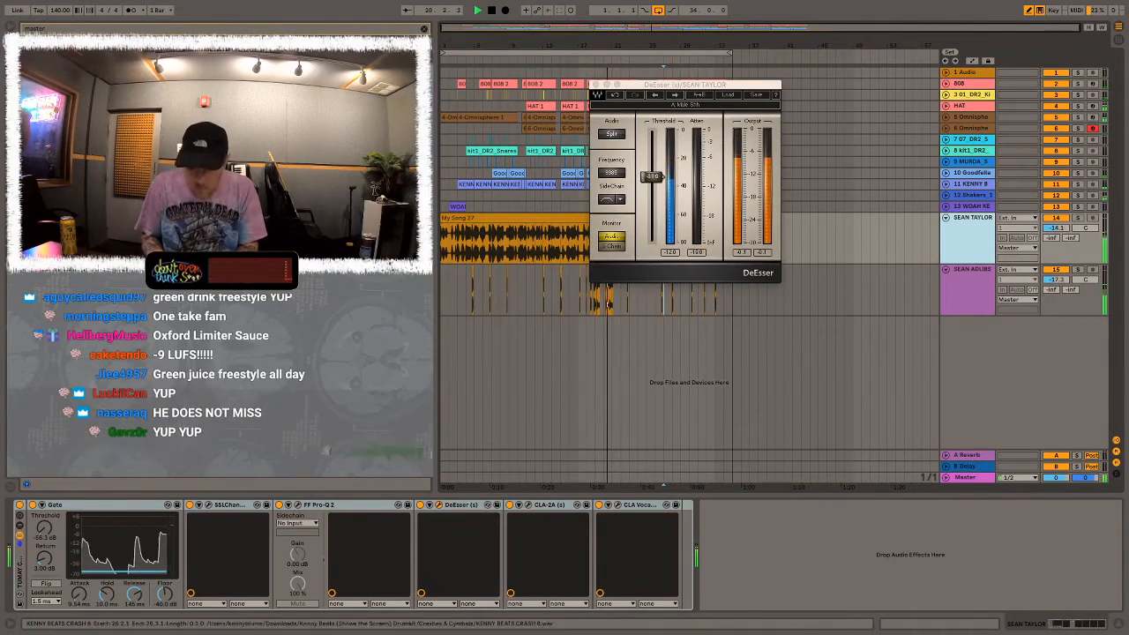
left_click_drag(651, 177, 657, 187)
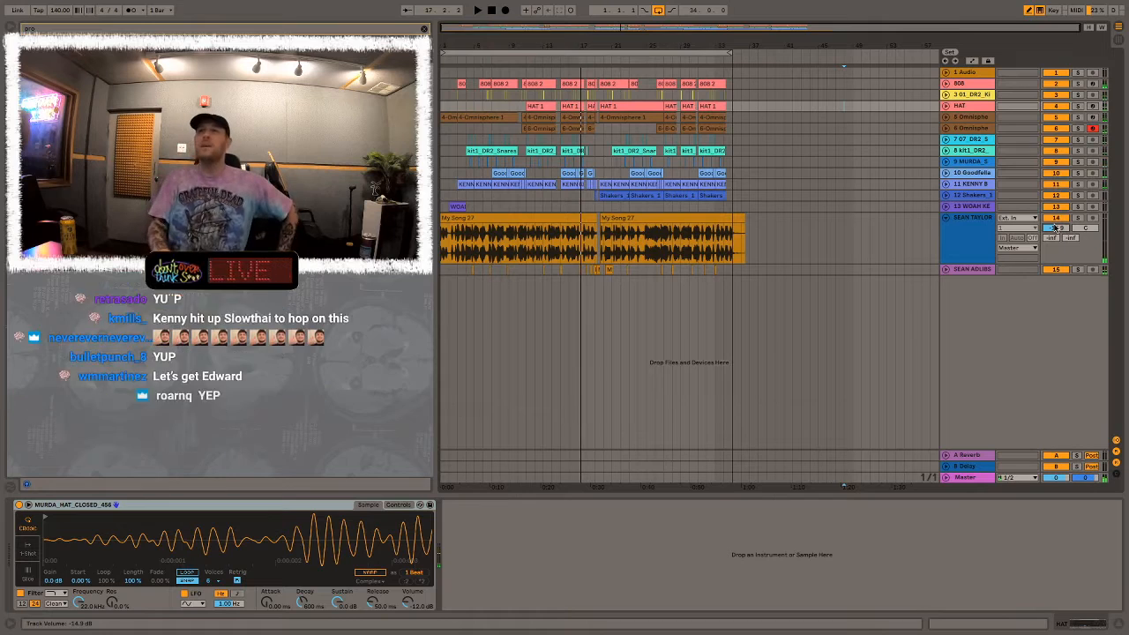
Replay the beat with its vocals from bar 1 to review the mix
key("space")
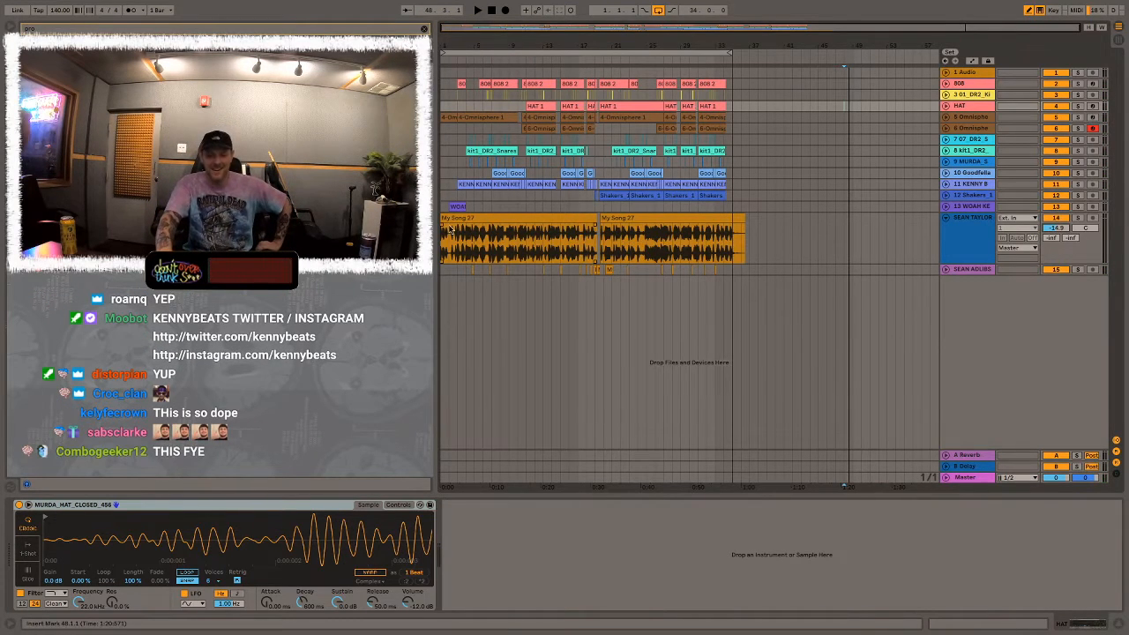
left_click(450, 227)
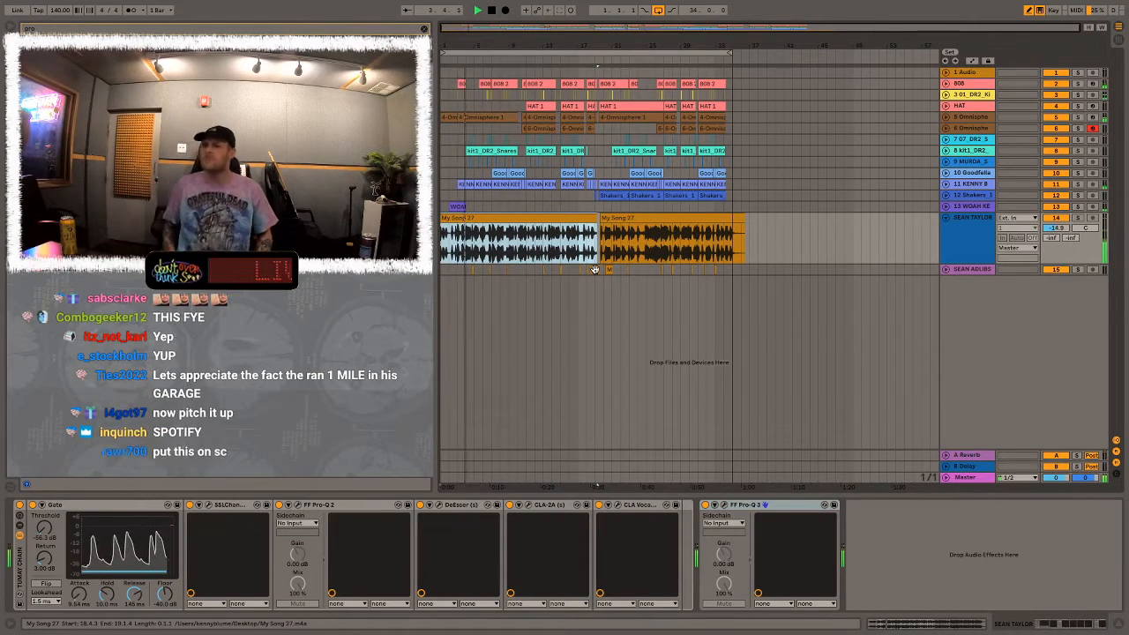
left_click(446, 196)
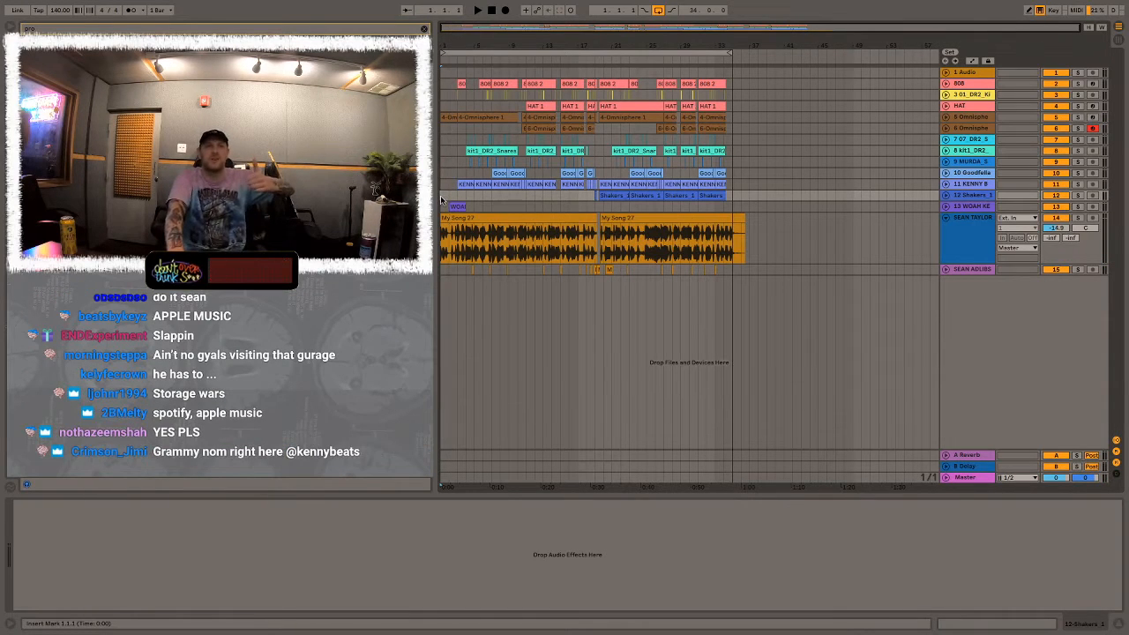
key("space")
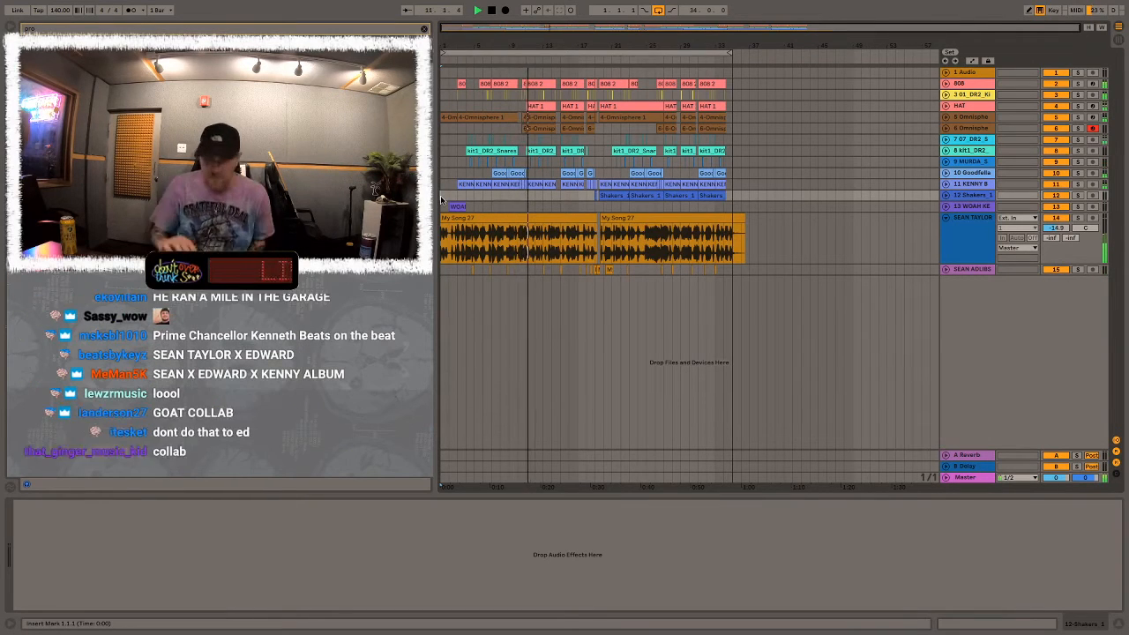
left_click(963, 229)
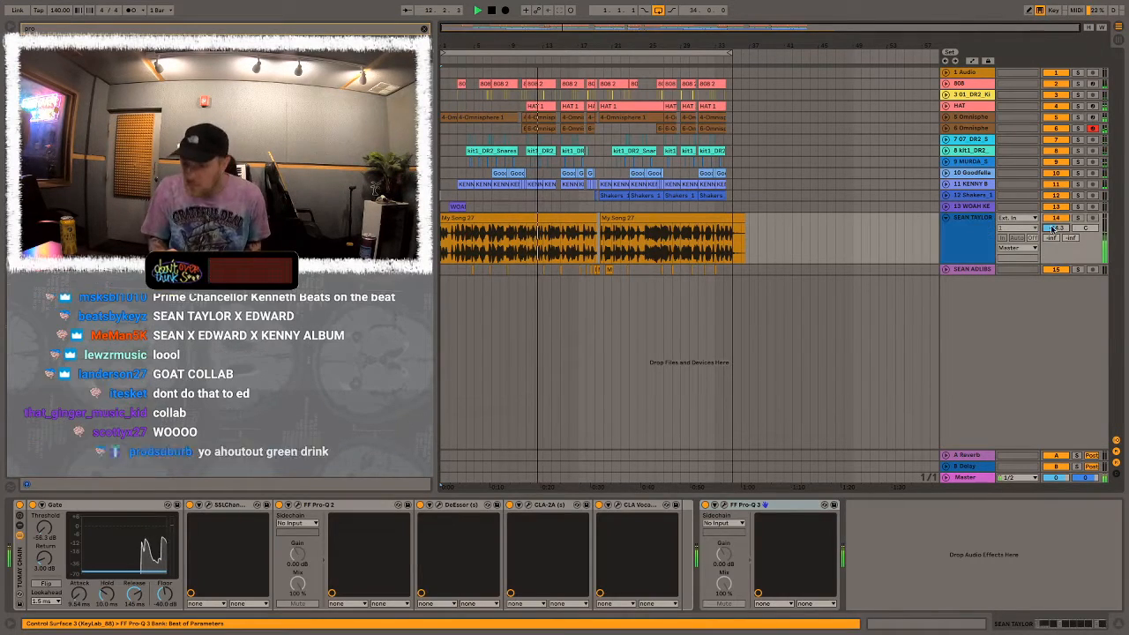
left_click(946, 218)
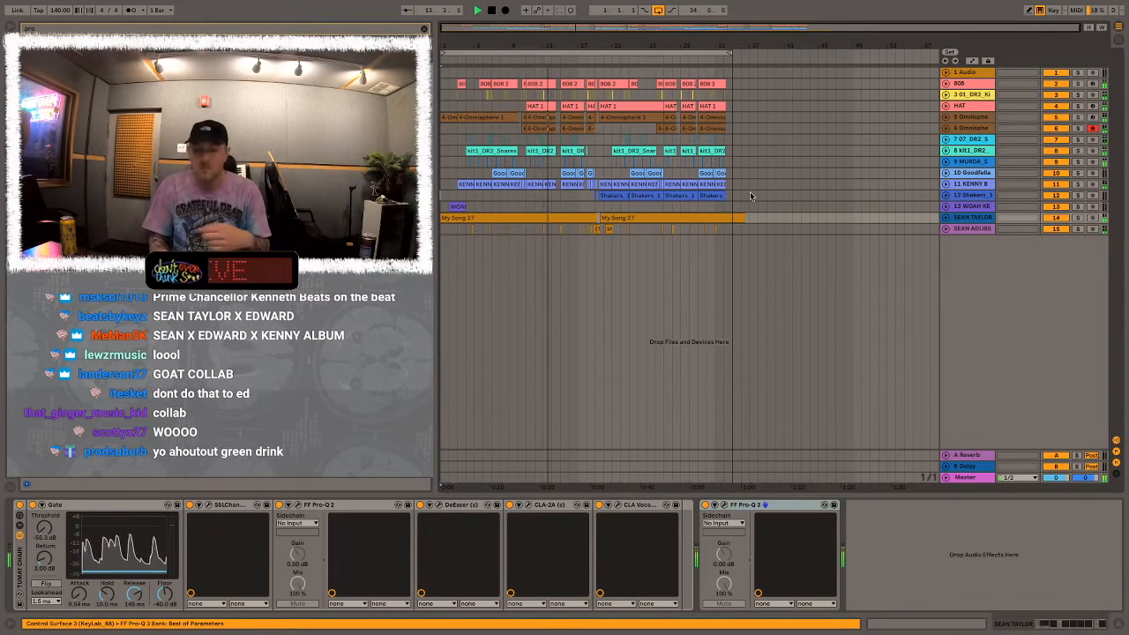
left_click_drag(750, 191, 744, 248)
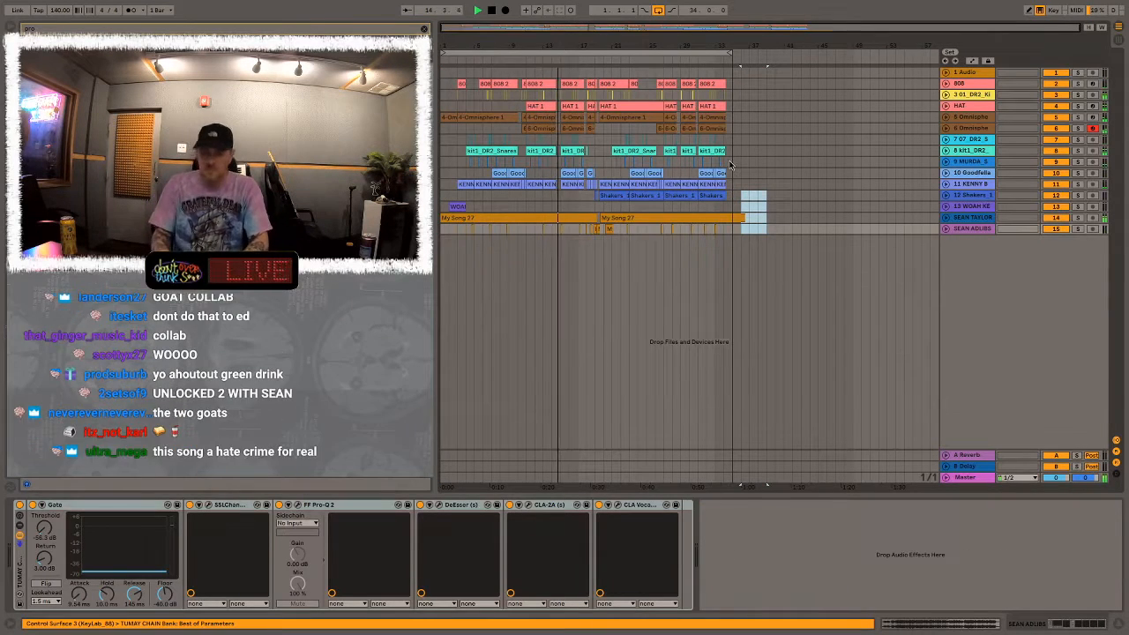
left_click(693, 53)
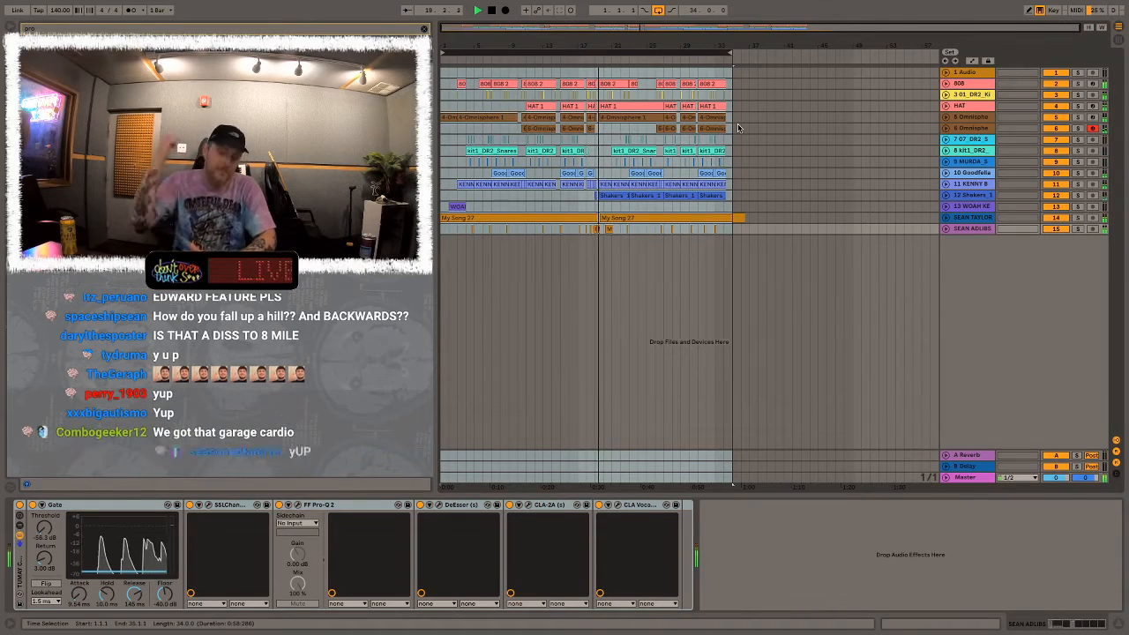
left_click(903, 231)
left_click(950, 231)
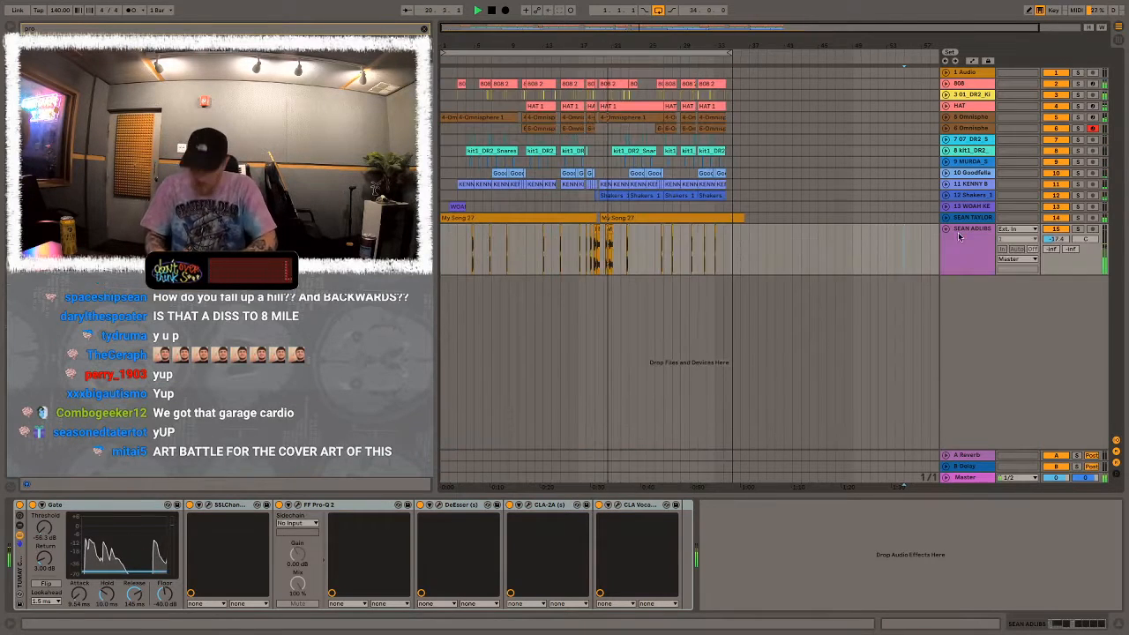
left_click(945, 229)
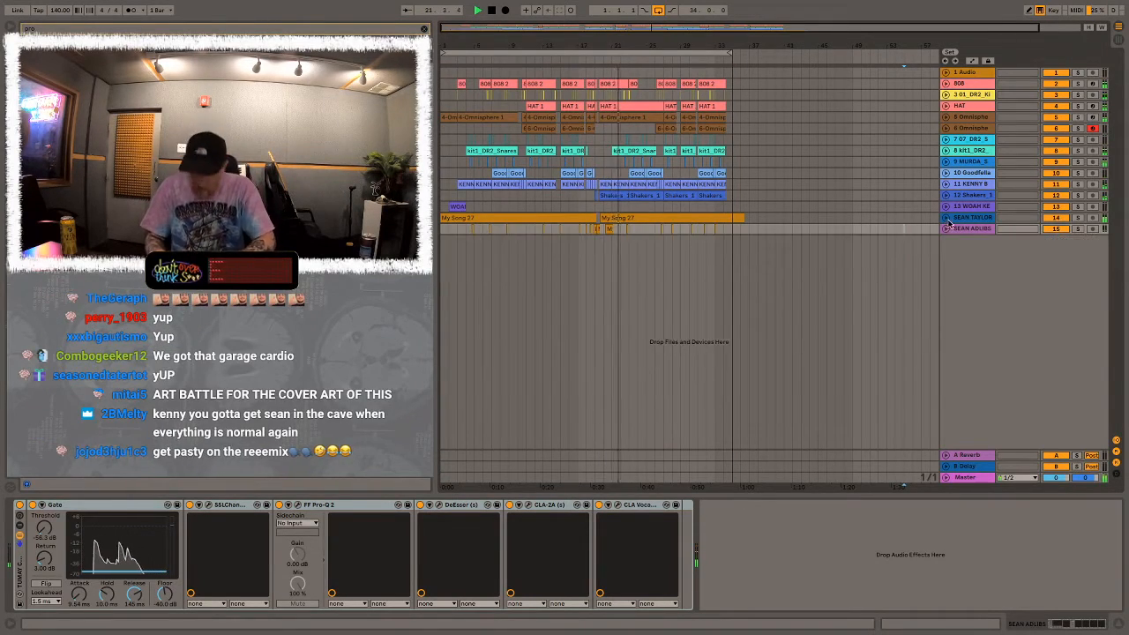
left_click(947, 218)
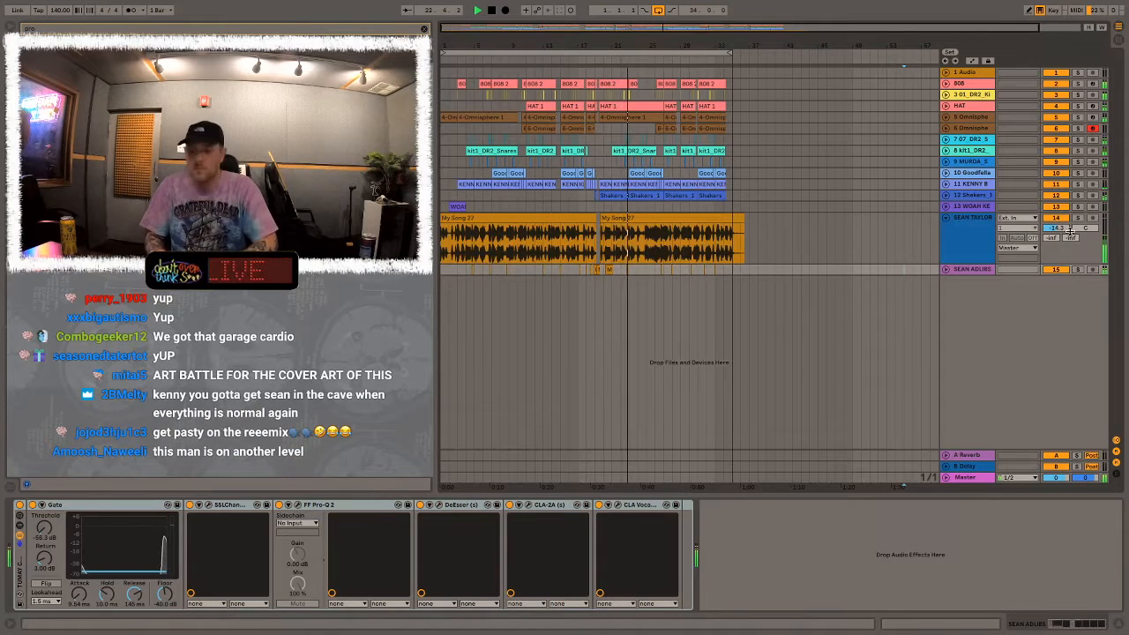
left_click(982, 233)
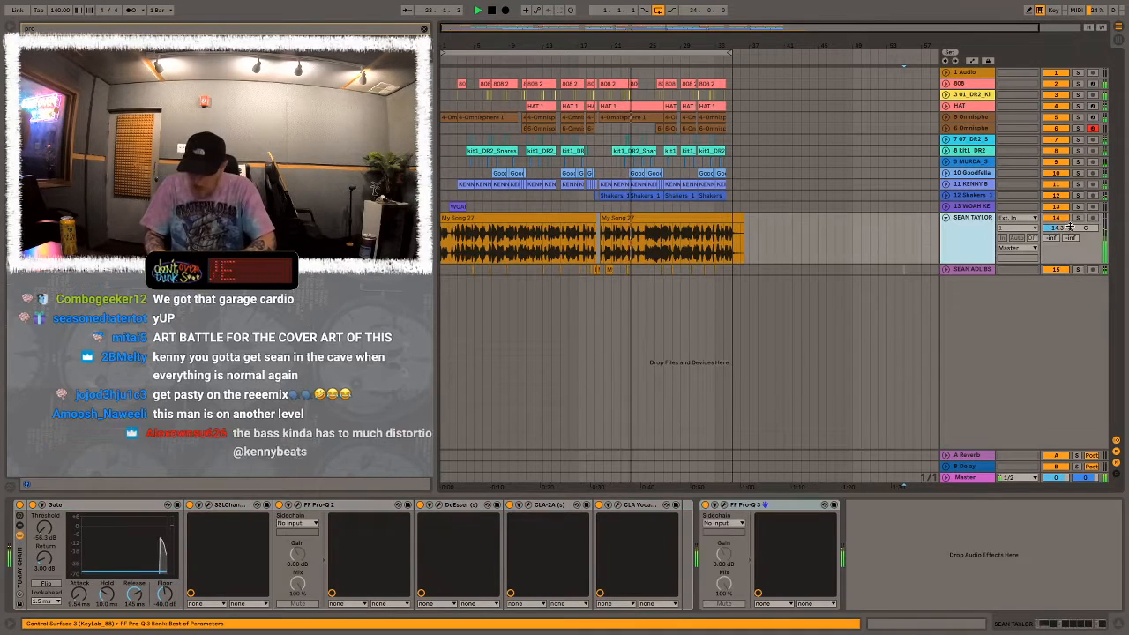
left_click(945, 218)
Locate the break after bar 24 by playing it, delete the material on tracks 3 to 15 from 25.2.1 to 26.1.1, and replay from bar 24
left_click(590, 54)
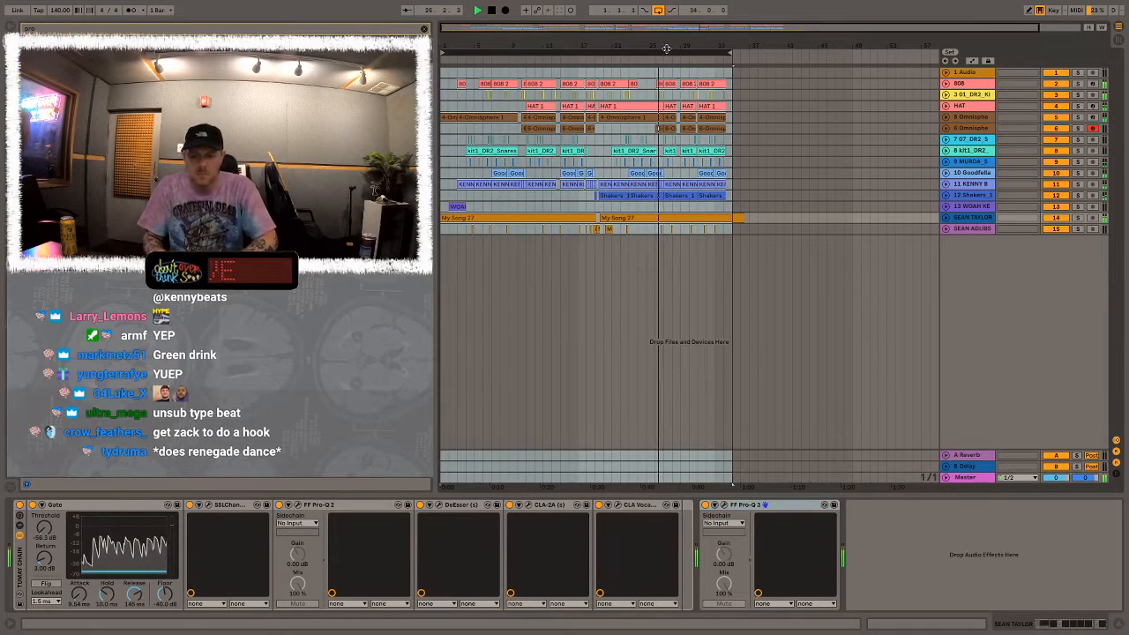
left_click_drag(658, 45, 659, 85)
left_click(568, 94)
key("space")
key("space")
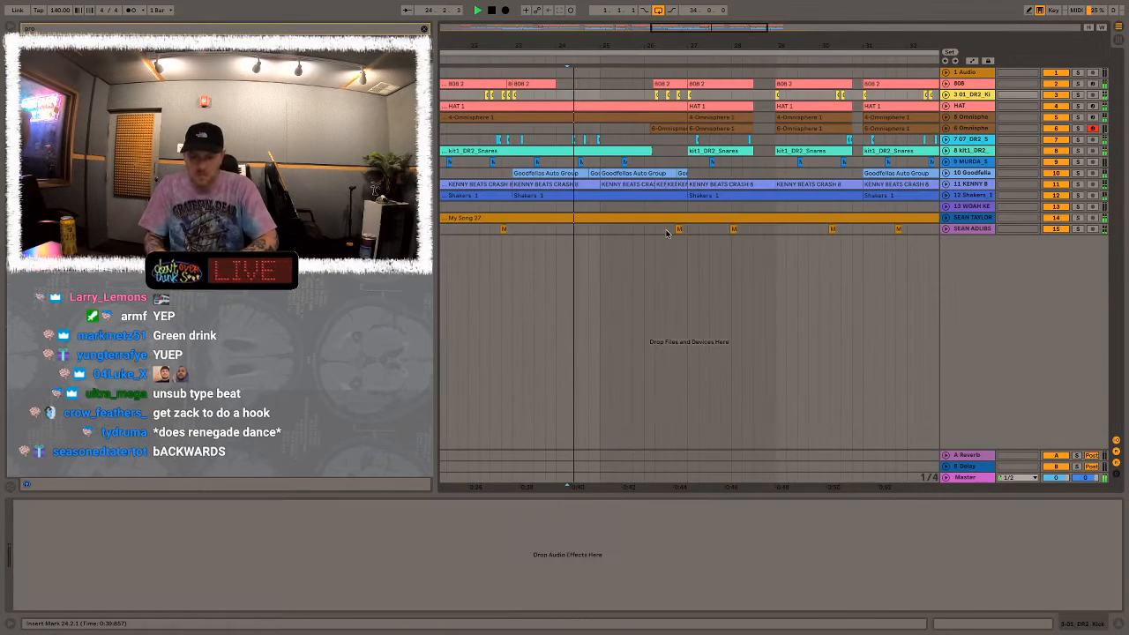
left_click_drag(647, 230, 610, 95)
key("space")
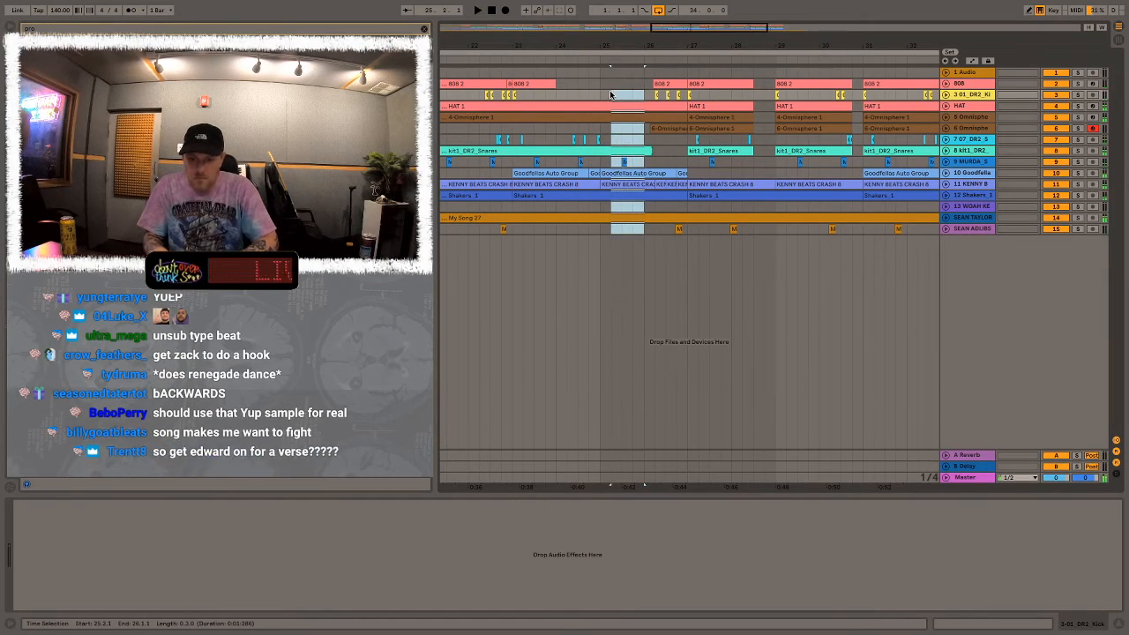
key("Delete")
left_click(549, 91)
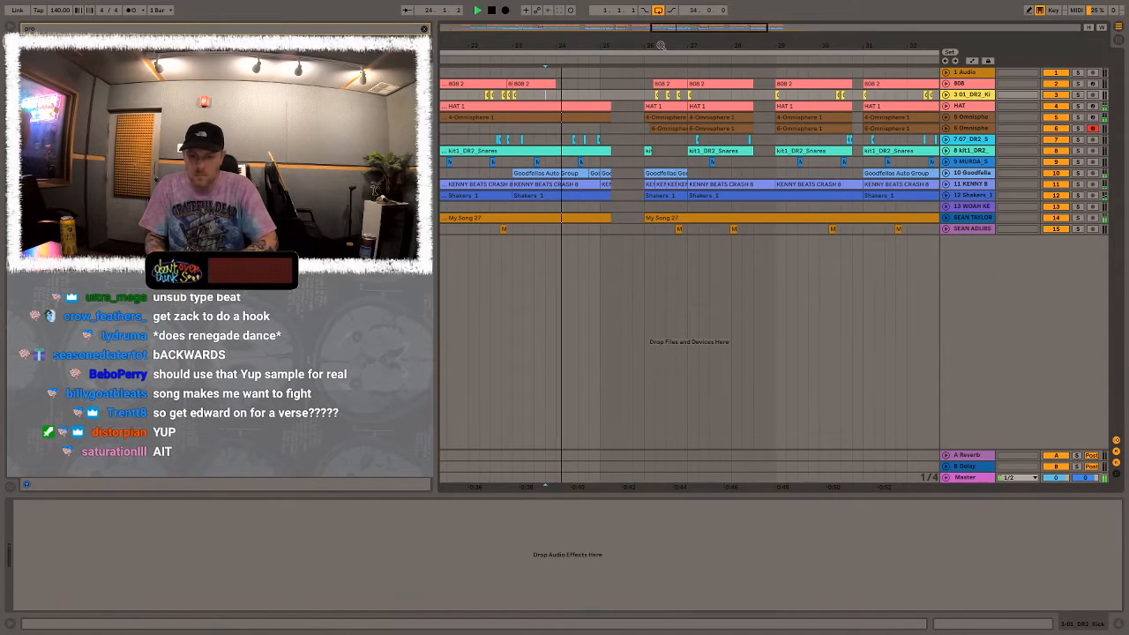
Lengthen the drop around bar 26 by deleting the material on tracks 3 to 12 up to 26.2.1
left_click_drag(661, 45, 661, 81)
left_click_drag(560, 218, 629, 83)
key("space")
key("Delete")
key("Right")
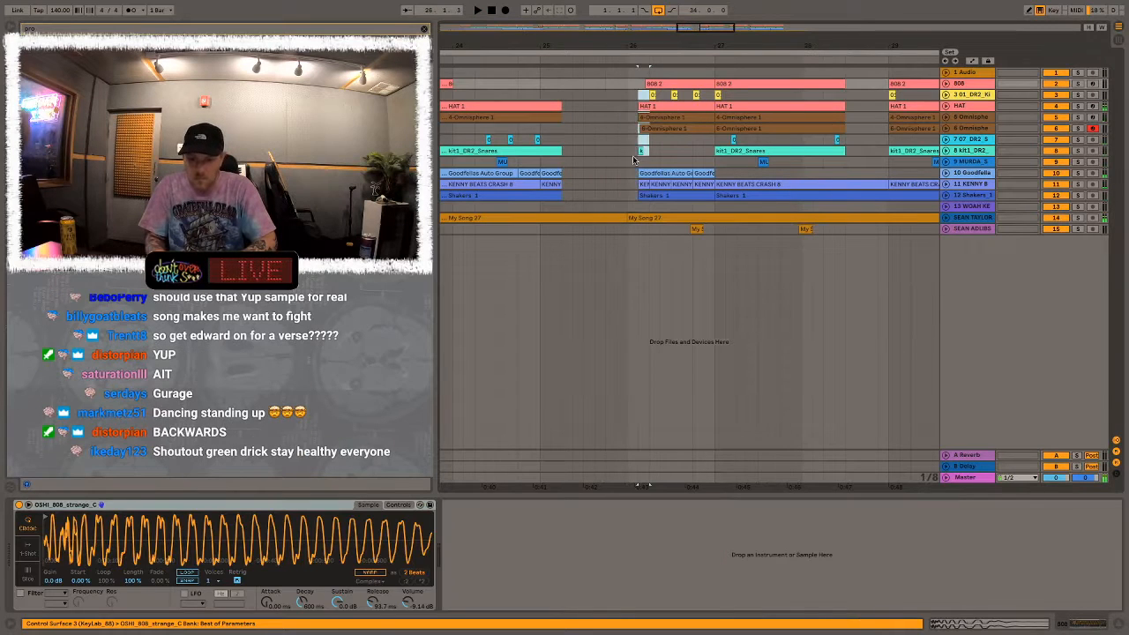
left_click_drag(633, 160, 619, 197)
key("space")
key("Delete")
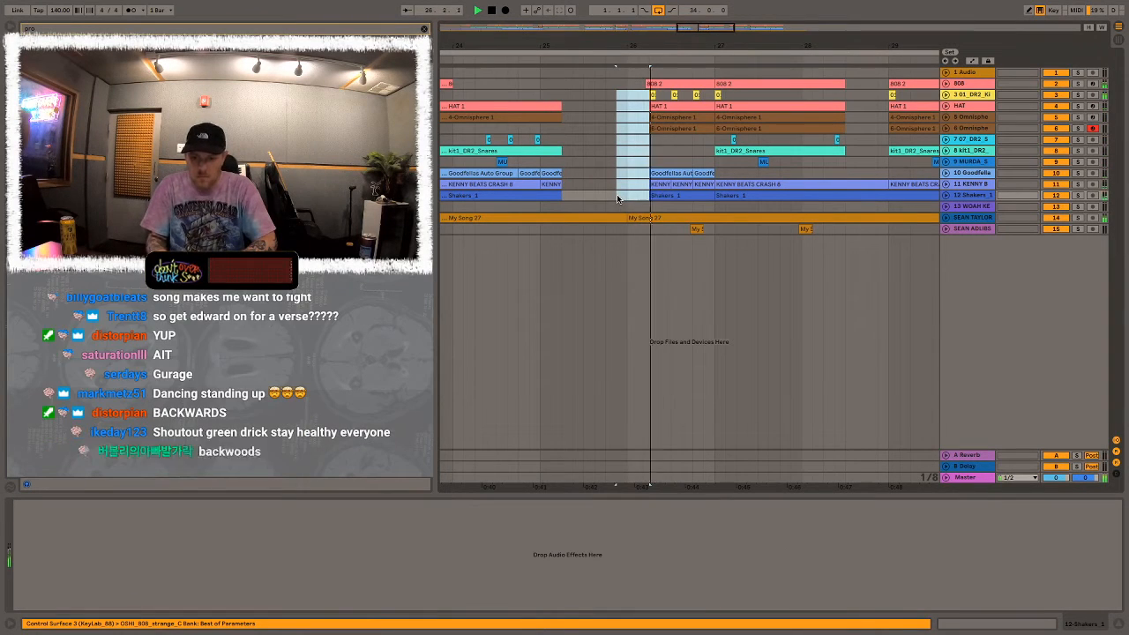
Extend the cleared section of the beat tracks to 26.3.1, keep the SEAN TAYLOR vocal continuous across it, and replay from bar 24
left_click(649, 91)
left_click_drag(674, 70, 621, 213)
key("Delete")
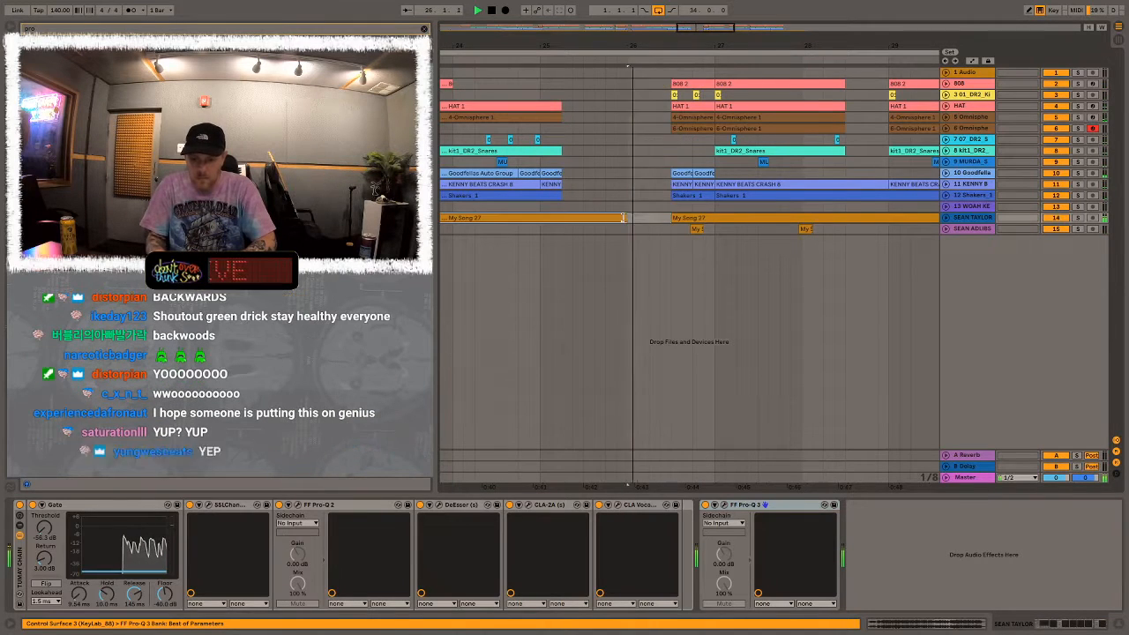
left_click(454, 140)
key("space")
key("space")
left_click(697, 218)
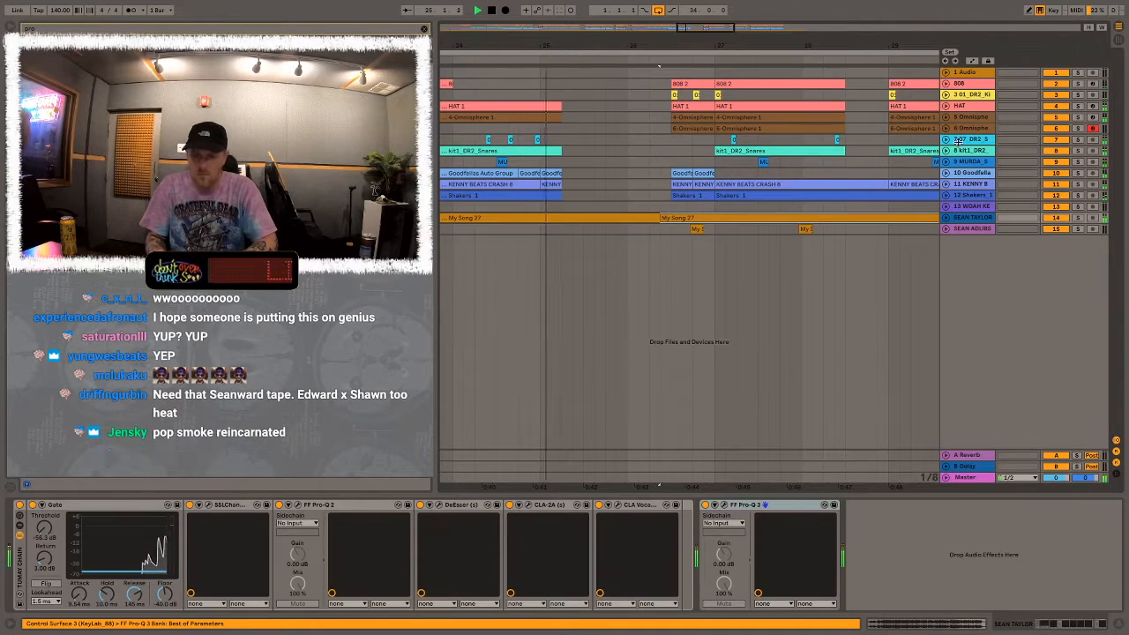
Select the whole loop range from bar 1 to bar 35 and start exporting the Master as a 24-bit, 44100 Hz WAV
left_click_drag(779, 45, 653, 49)
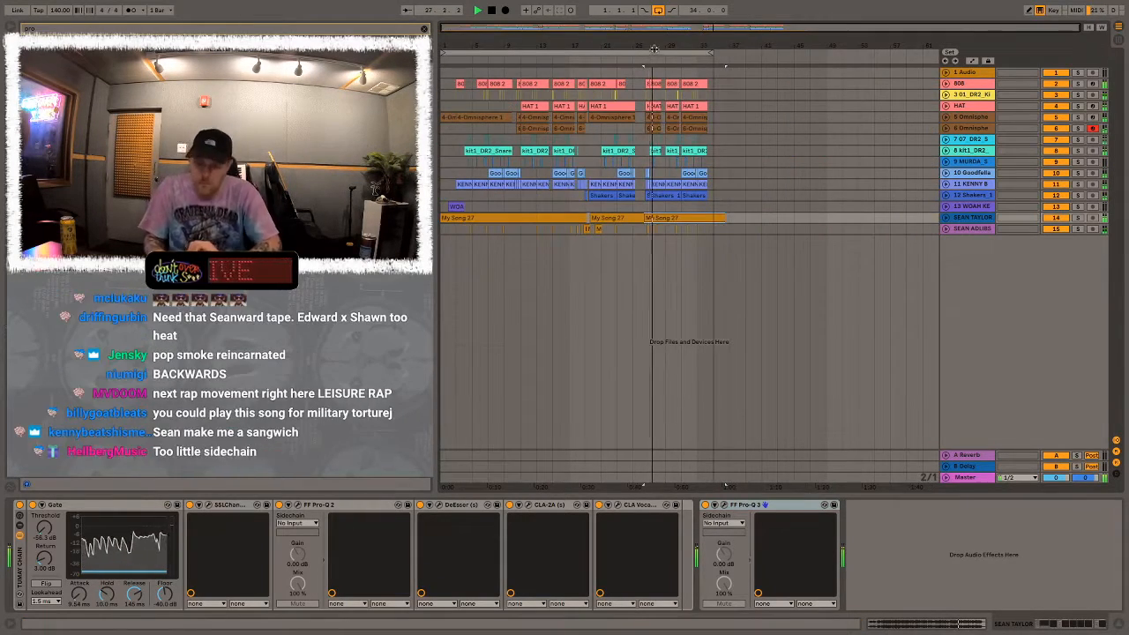
left_click(654, 51)
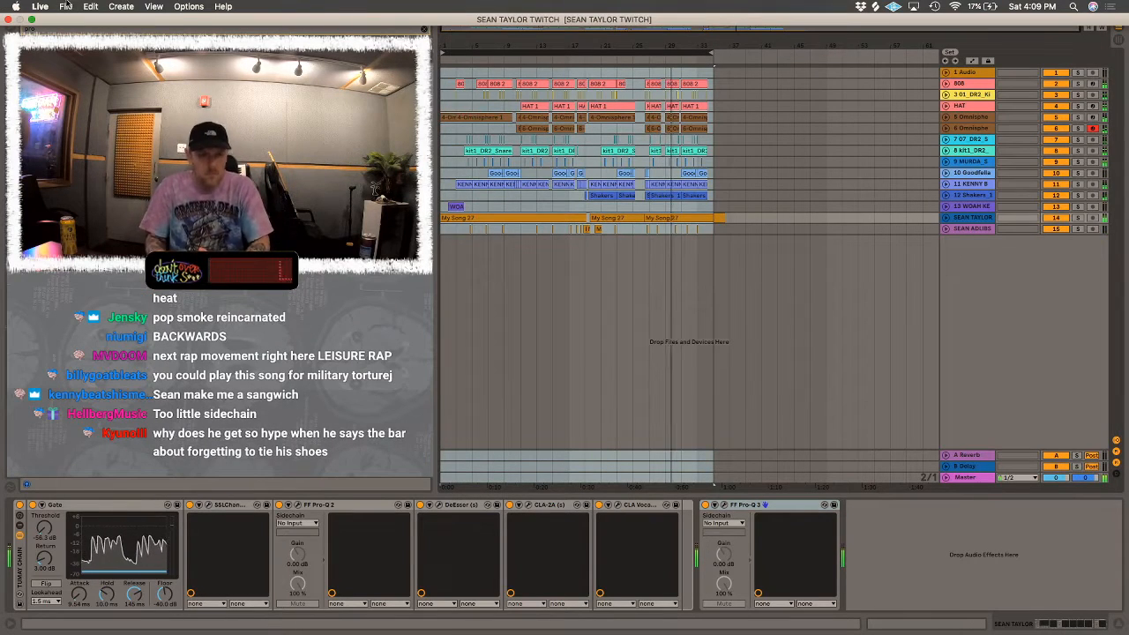
left_click(65, 6)
left_click(101, 149)
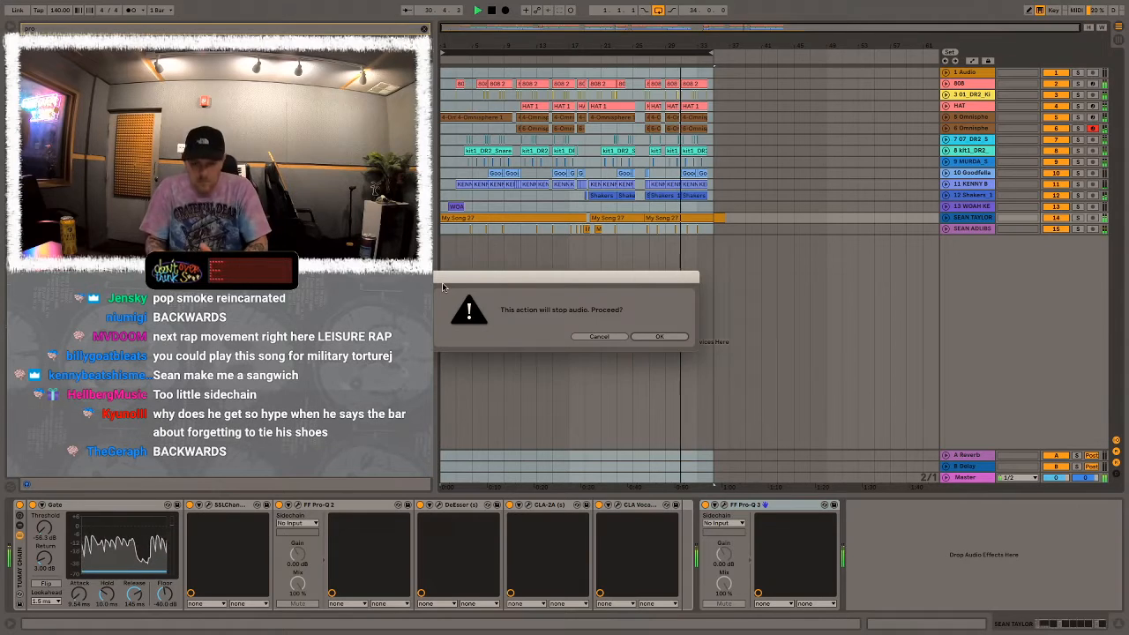
key("Return")
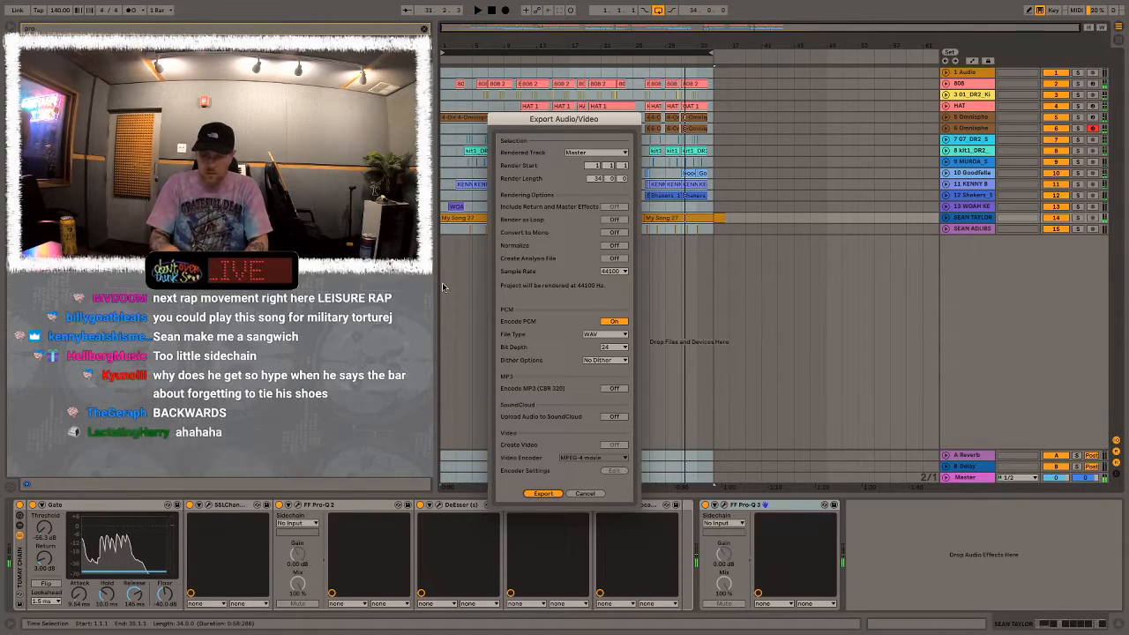
key("Return")
Save the exported audio in Downloads as "SEAN TAYLOR - YUP prod by Kenny Beats.wav"
type("SEAN TAYLO")
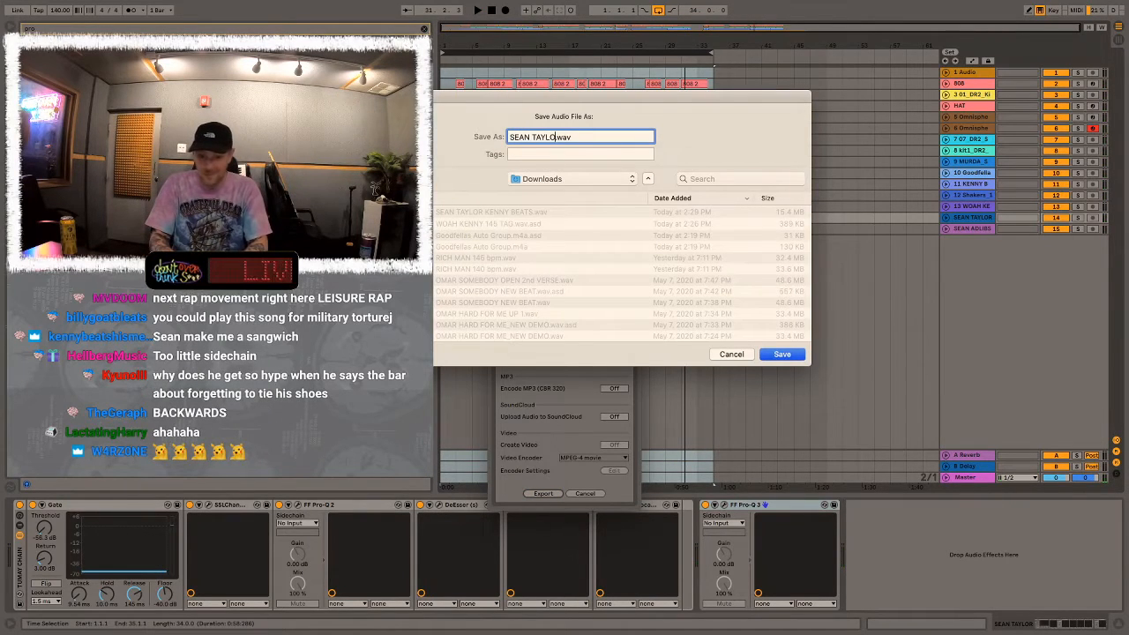
type("R ")
type("- YUP pro")
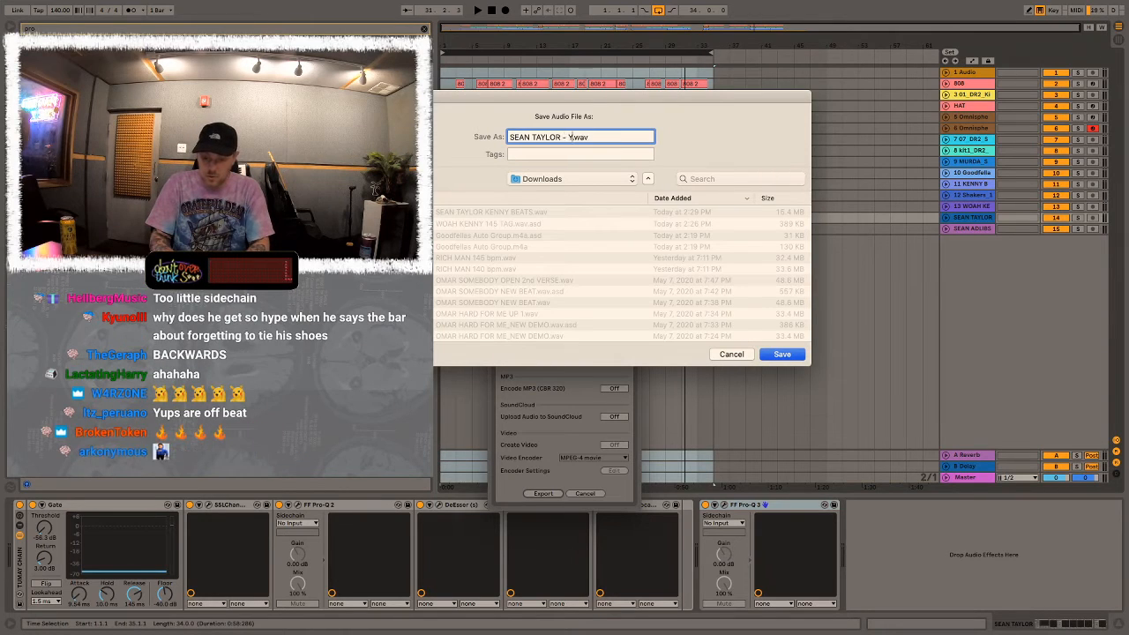
type("d by K")
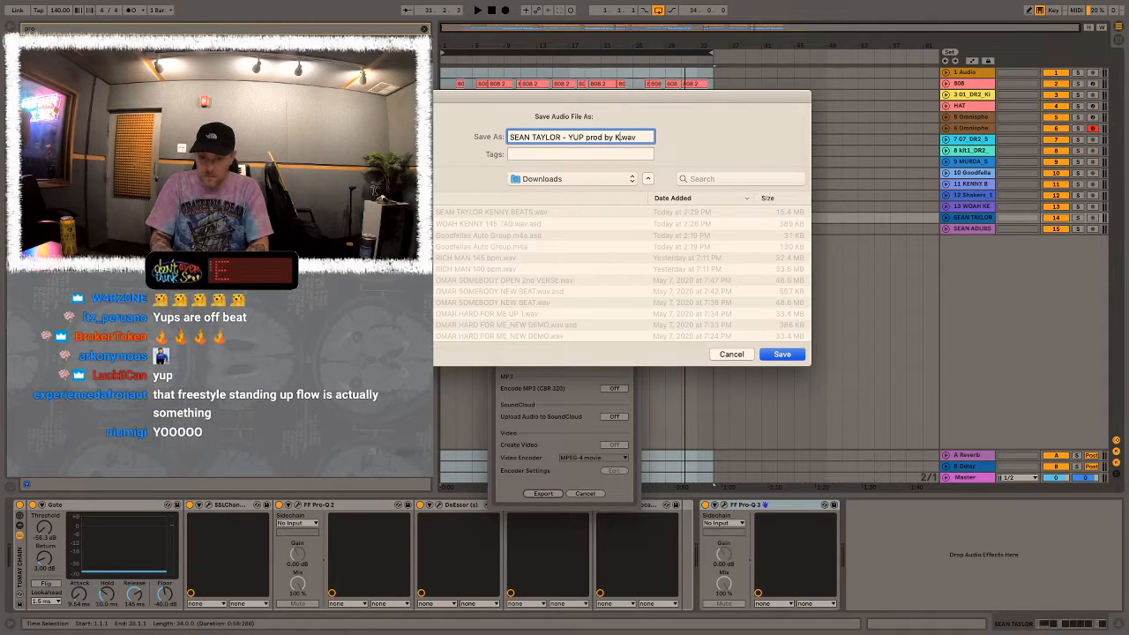
type("enny Beats")
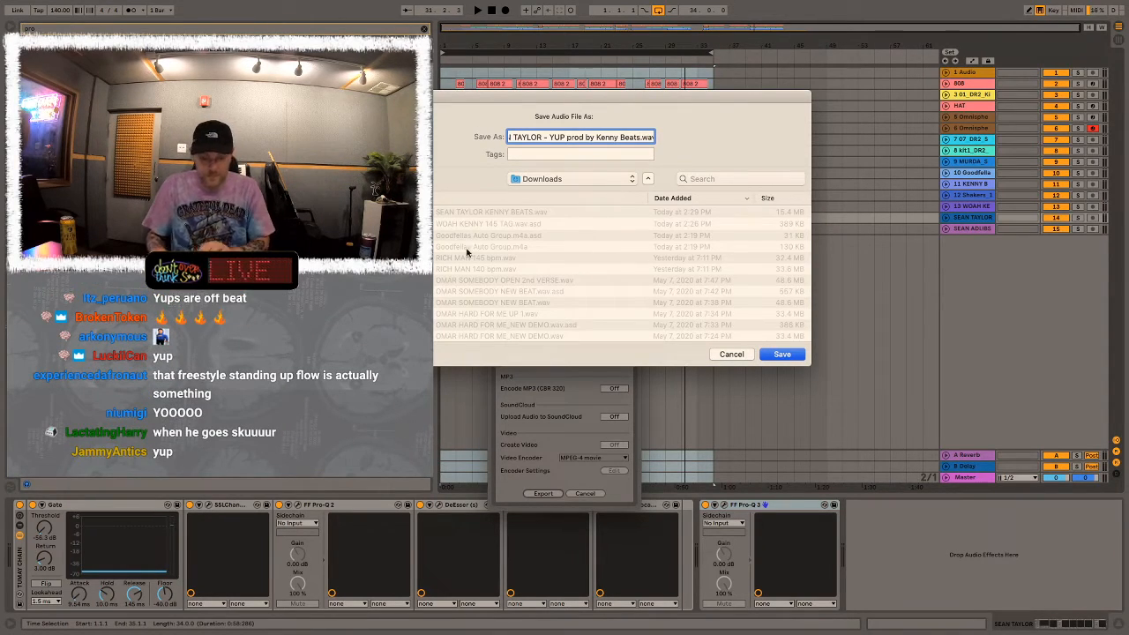
key("Return")
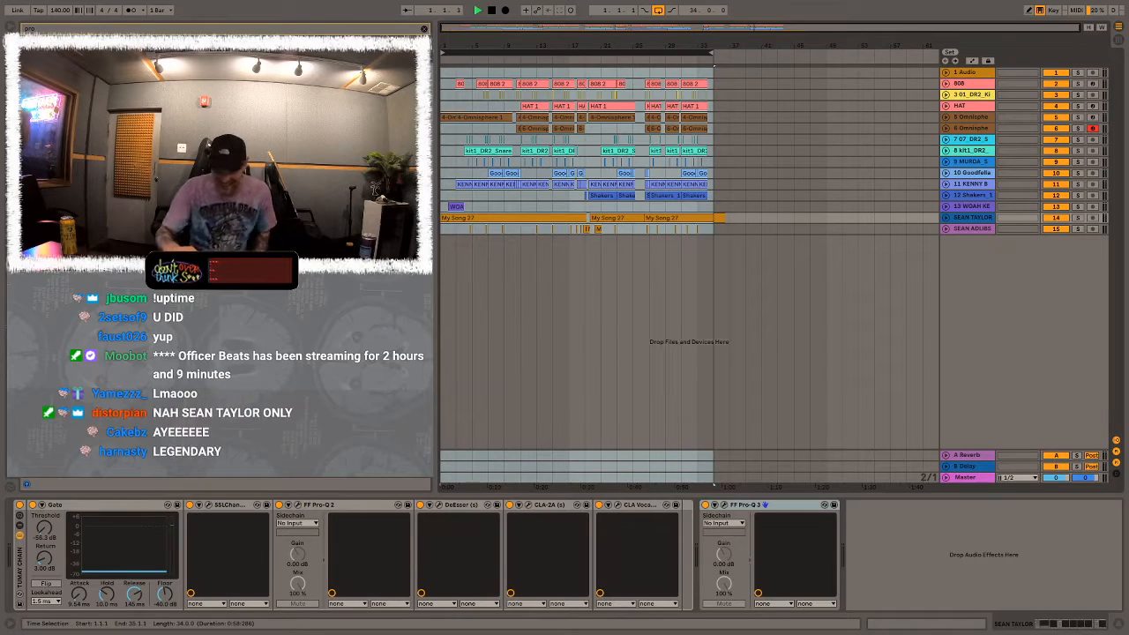
Play the finished song from bar 1 for a final listen
key("space")
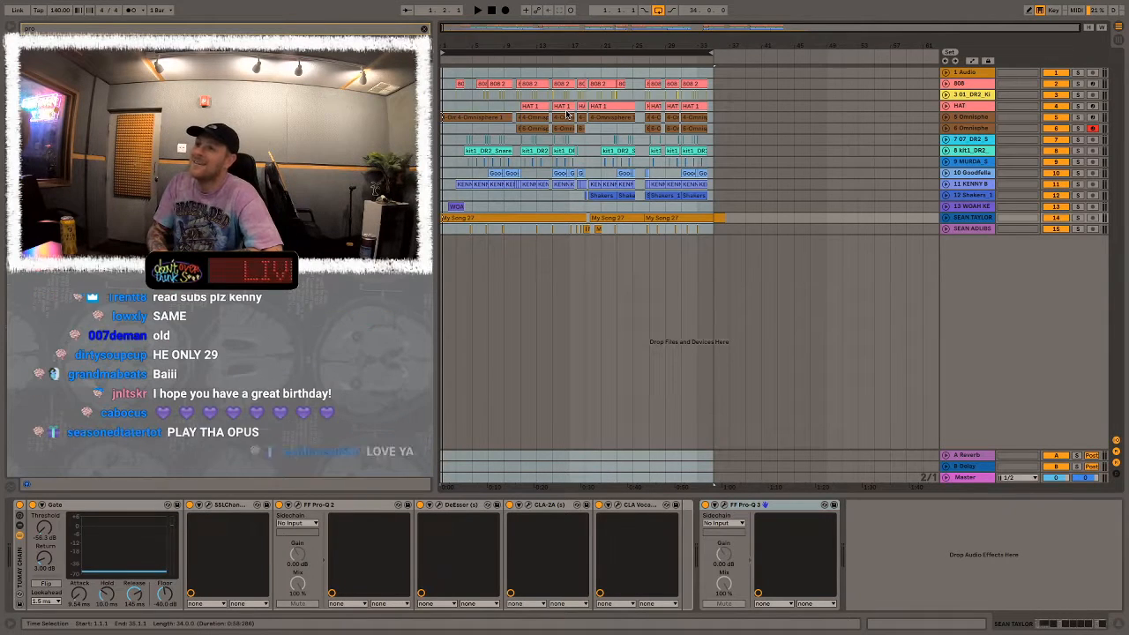
key("space")
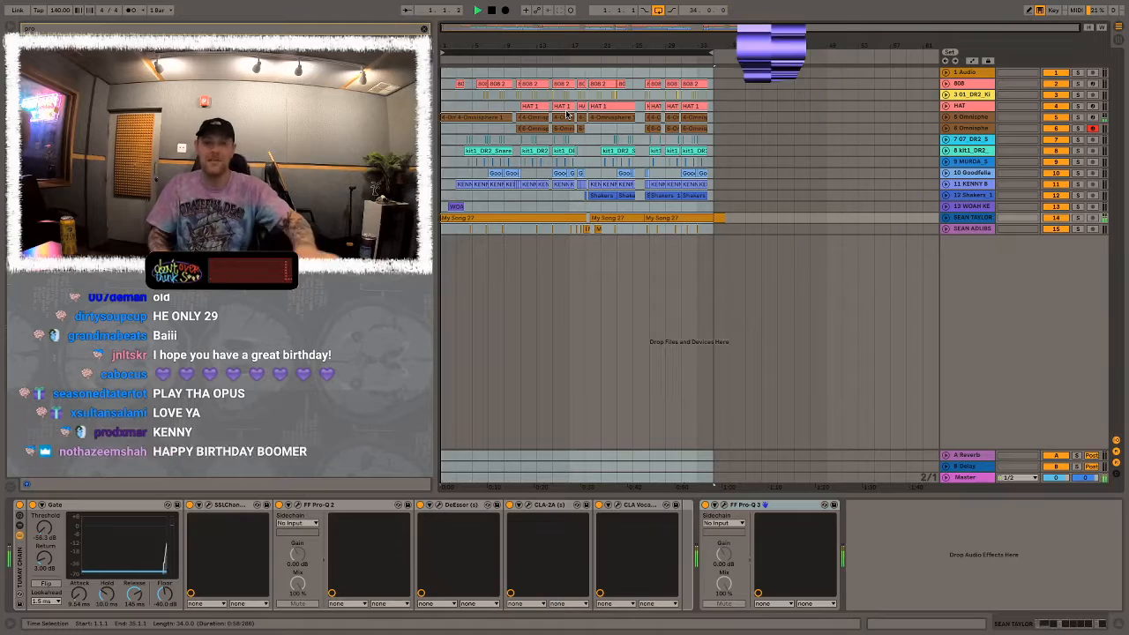